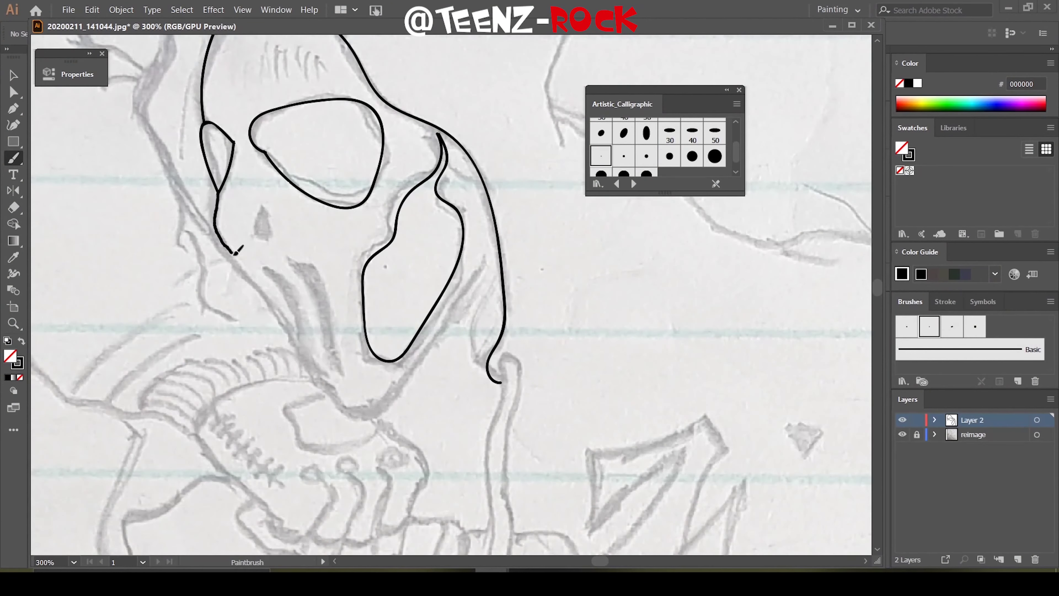
Brush the mask outline around the chin and up its right side
left_click_drag(235, 252, 471, 163)
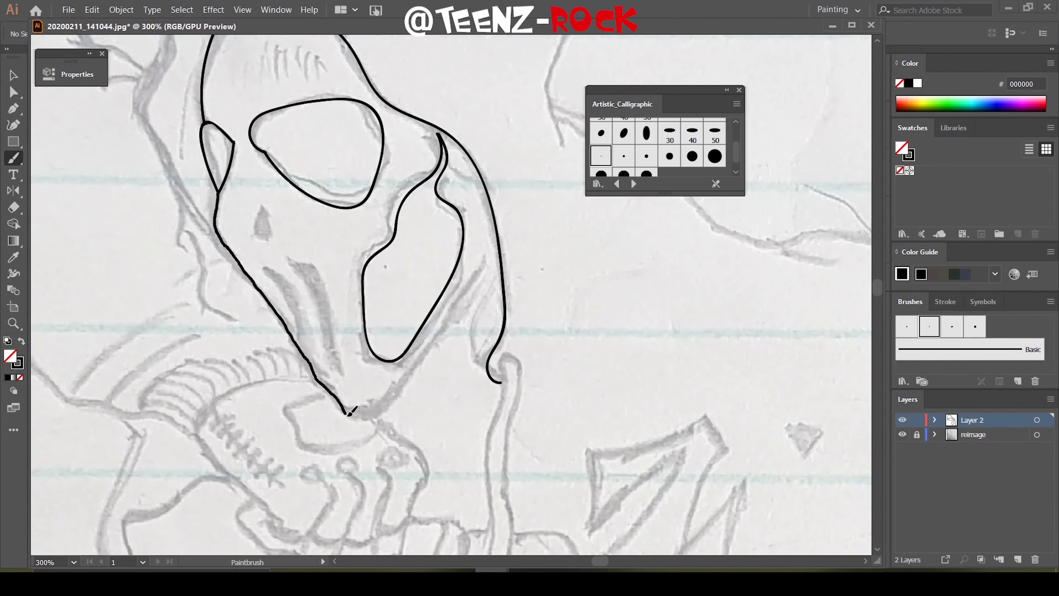
scroll(272, 286, "up", 3)
left_click_drag(13, 157, 63, 170)
Try a black-fill Pencil shading stroke under the left eye, then undo it
key("shift+x")
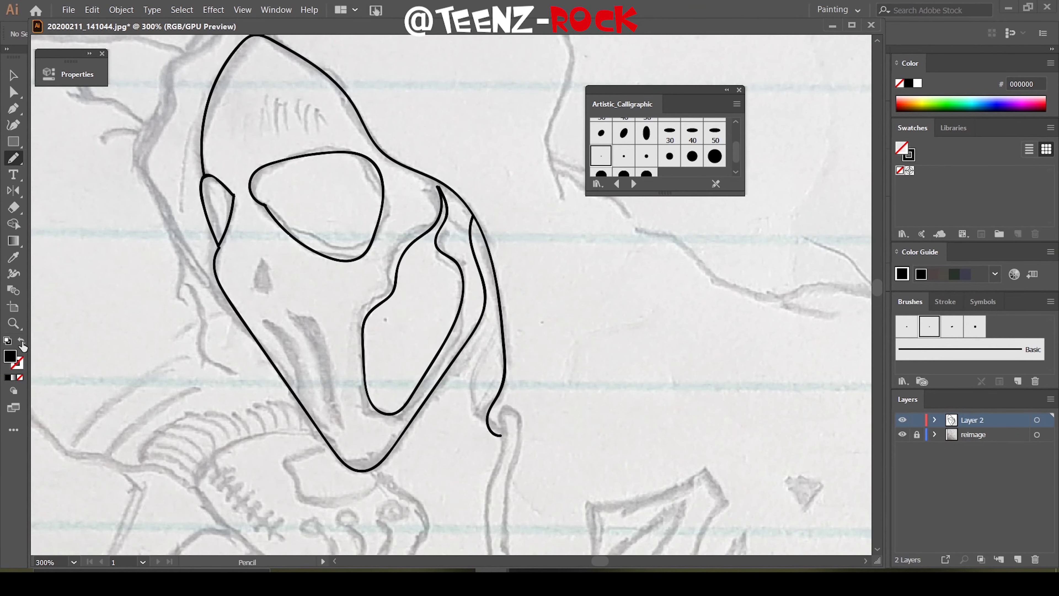
mouse_move(265, 207)
left_mouse_down()
mouse_move(329, 227)
mouse_move(268, 206)
left_mouse_up()
key("ctrl+z")
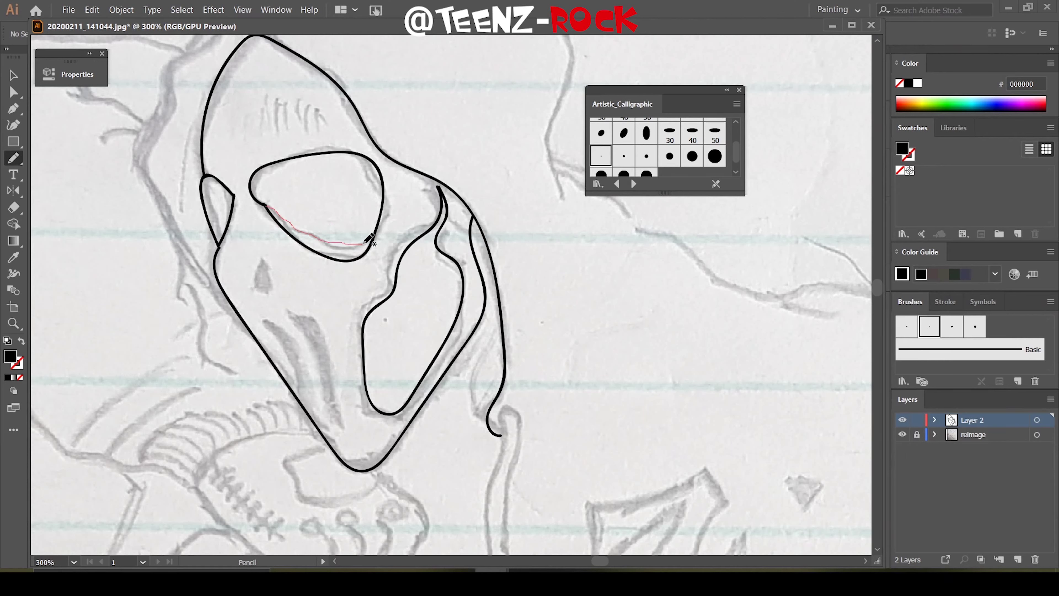
Draw black shading beneath the left eye and fill in the nostril shape
left_click_drag(364, 242, 370, 240)
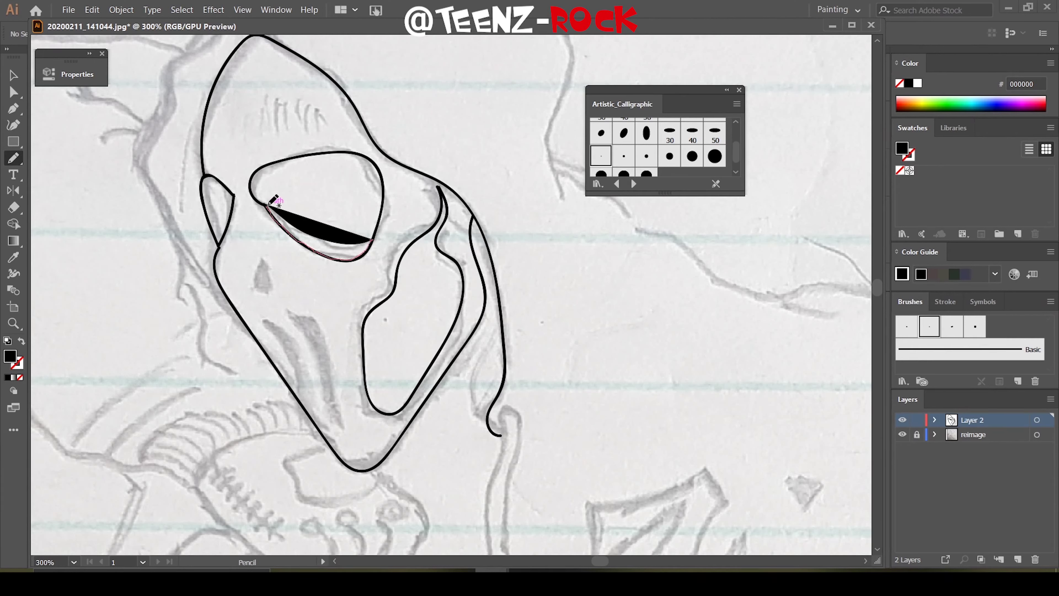
left_click_drag(268, 204, 267, 204)
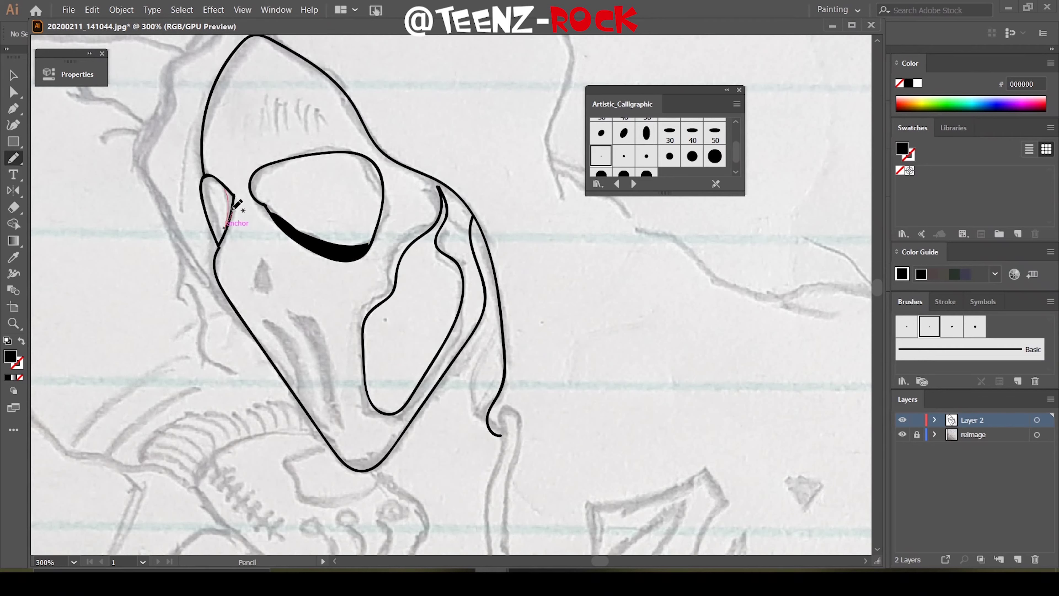
left_click_drag(276, 279, 262, 261)
Add thick black mouth stripes and a shading stroke inside the right eye socket
left_click_drag(290, 298, 328, 345)
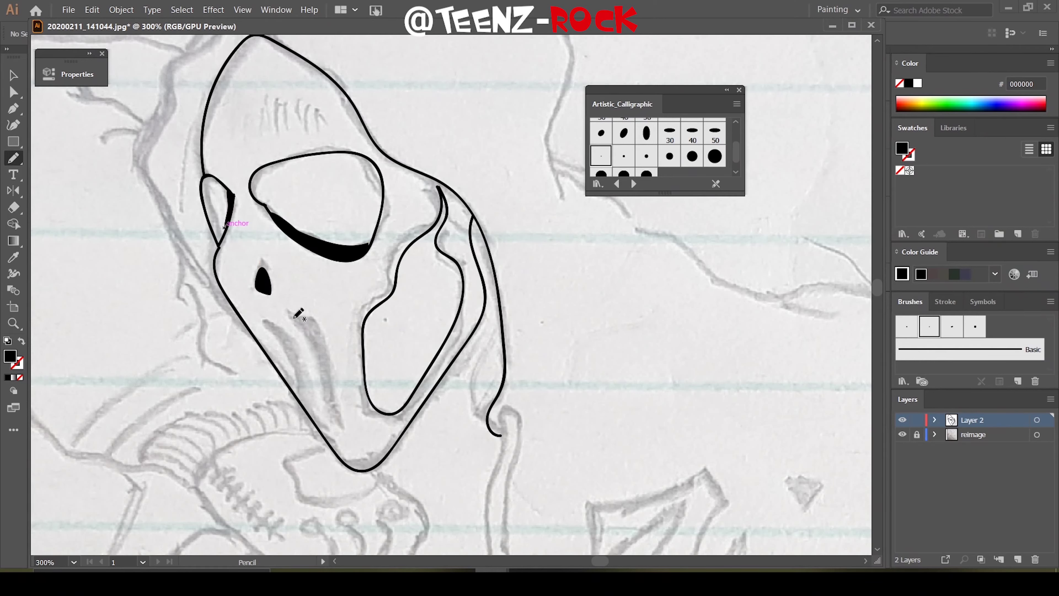
left_click_drag(256, 317, 275, 320)
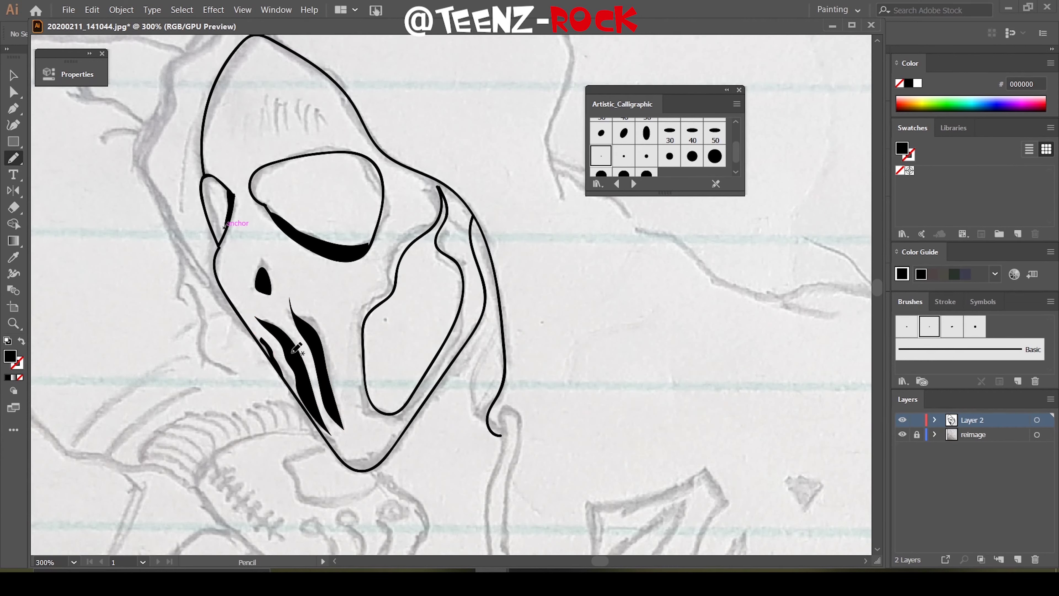
key("ctrl+z")
left_click_drag(265, 348, 264, 336)
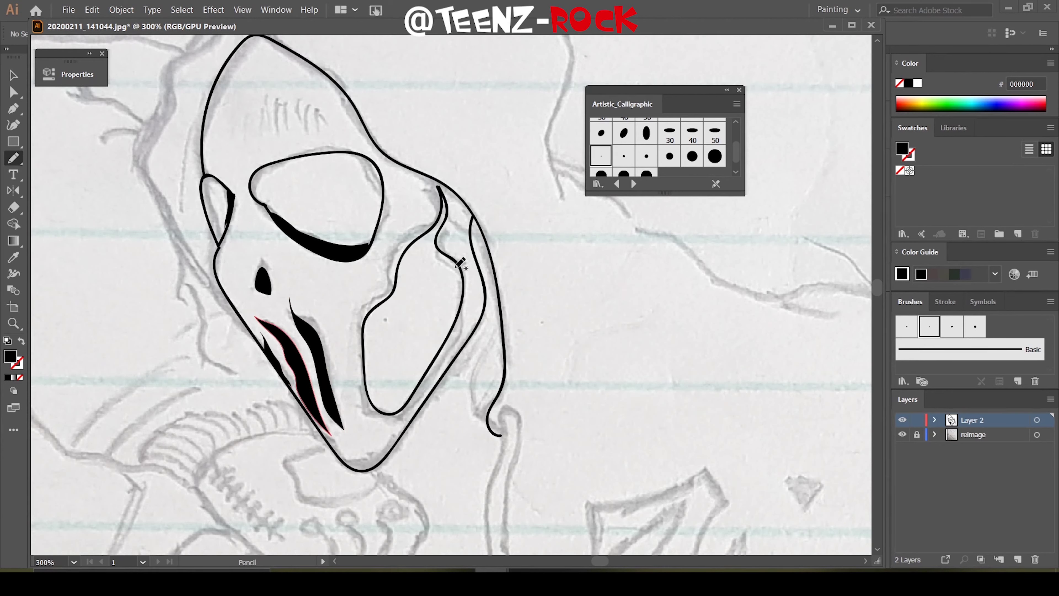
left_click_drag(453, 258, 454, 259)
left_click_drag(413, 358, 406, 288)
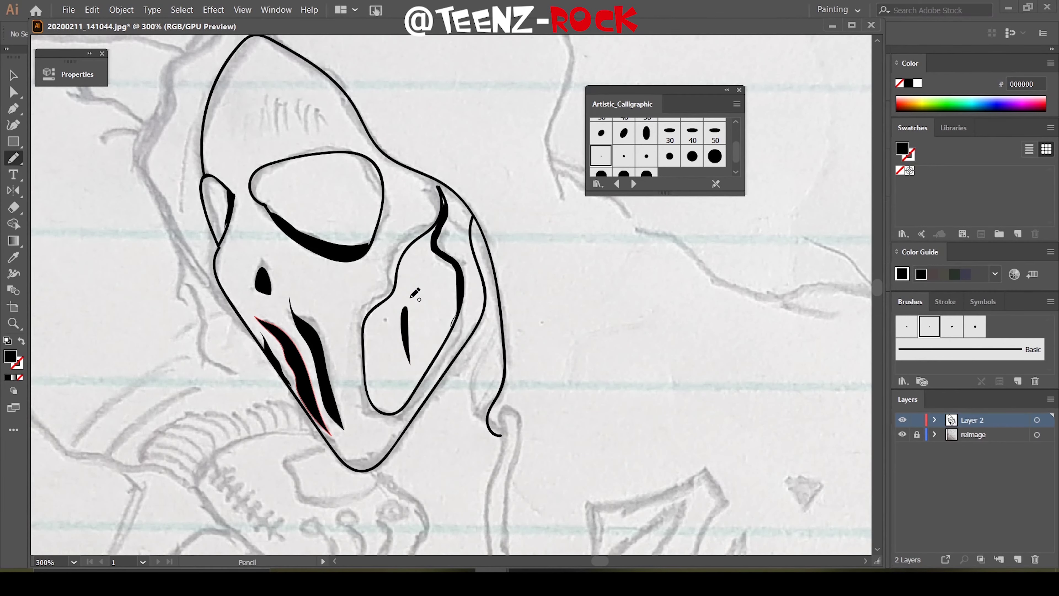
key("b")
key("ctrl+minus")
key("ctrl+minus")
Discard a trial hood line and add oval calligraphic brushes from the Artistic_Calligraphic library
left_click_drag(516, 249, 505, 130)
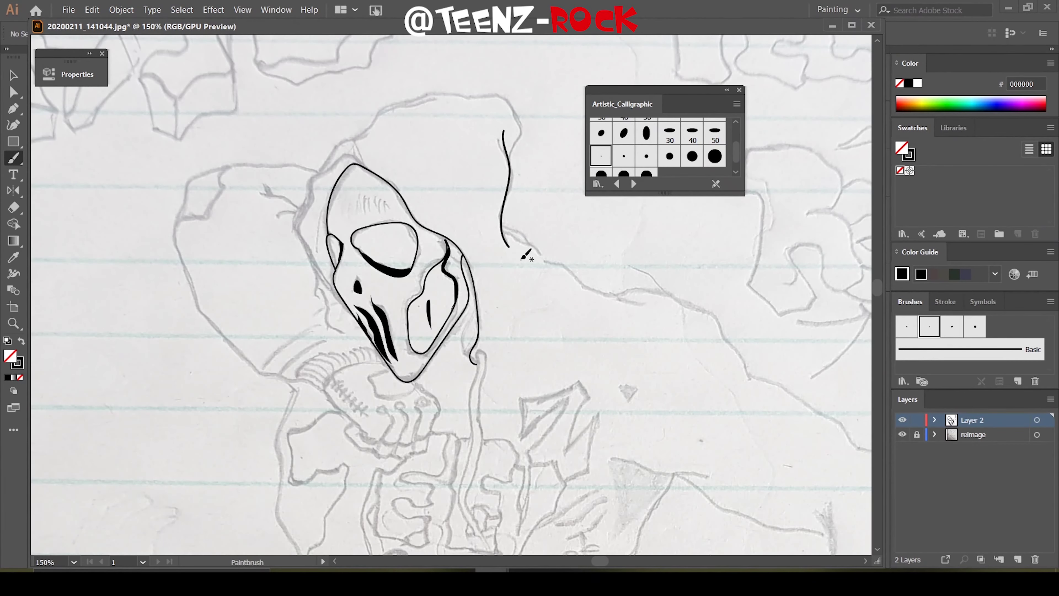
key("ctrl+plus")
key("ctrl+z")
double_click(602, 156)
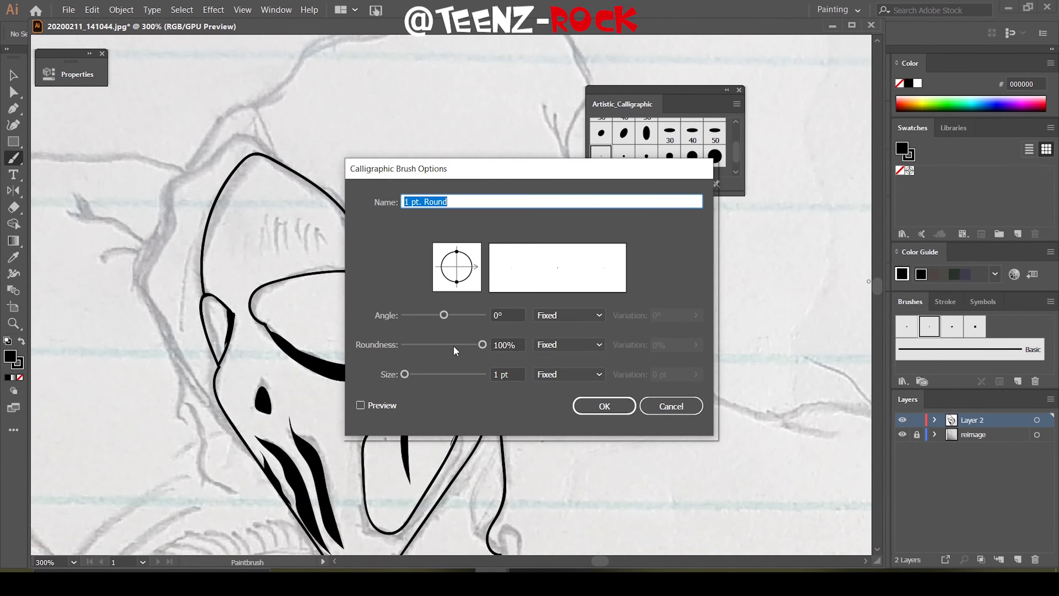
key("Return")
key("Return")
scroll(615, 169, "up", 1)
double_click(669, 138)
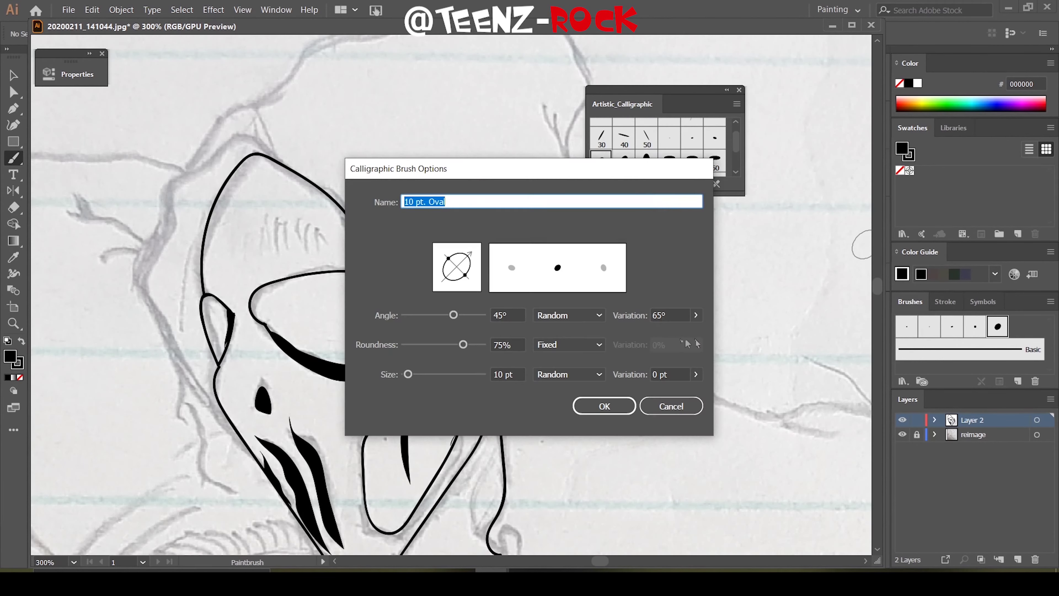
key("Return")
Paint a long tapered calligraphic hood line to the right of the mask
mouse_move(545, 107)
left_mouse_down()
mouse_move(571, 320)
mouse_move(571, 147)
mouse_move(569, 317)
left_mouse_up()
key("ctrl+z")
key("ctrl+z")
key("ctrl+z")
left_click_drag(548, 114, 578, 368)
double_click(1020, 327)
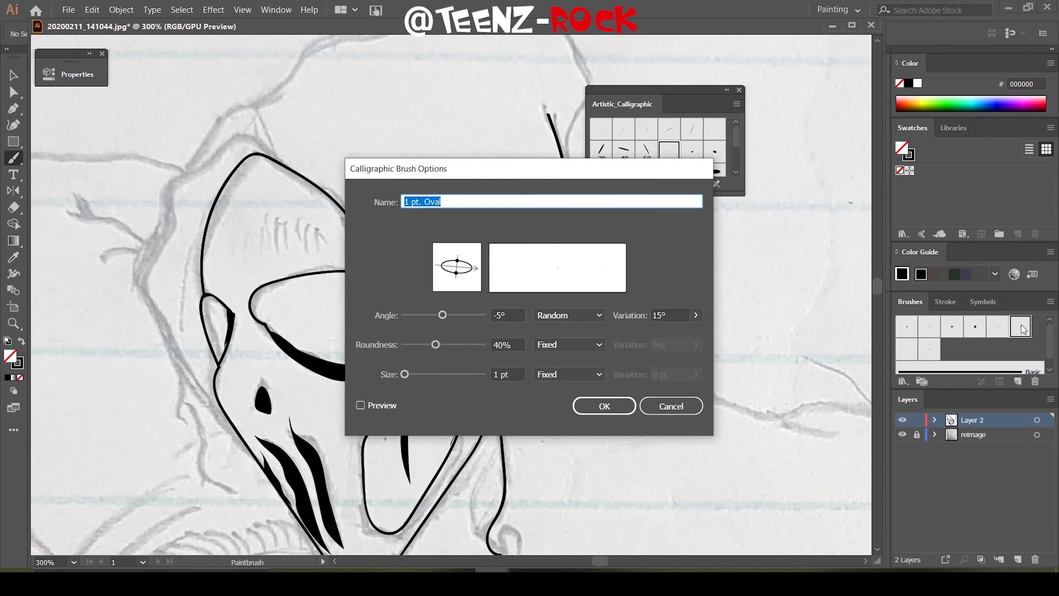
left_click(603, 408)
left_click(727, 89)
Redraw the hood line running down the right side of the mask
key("ctrl+z")
left_click_drag(544, 103, 560, 330)
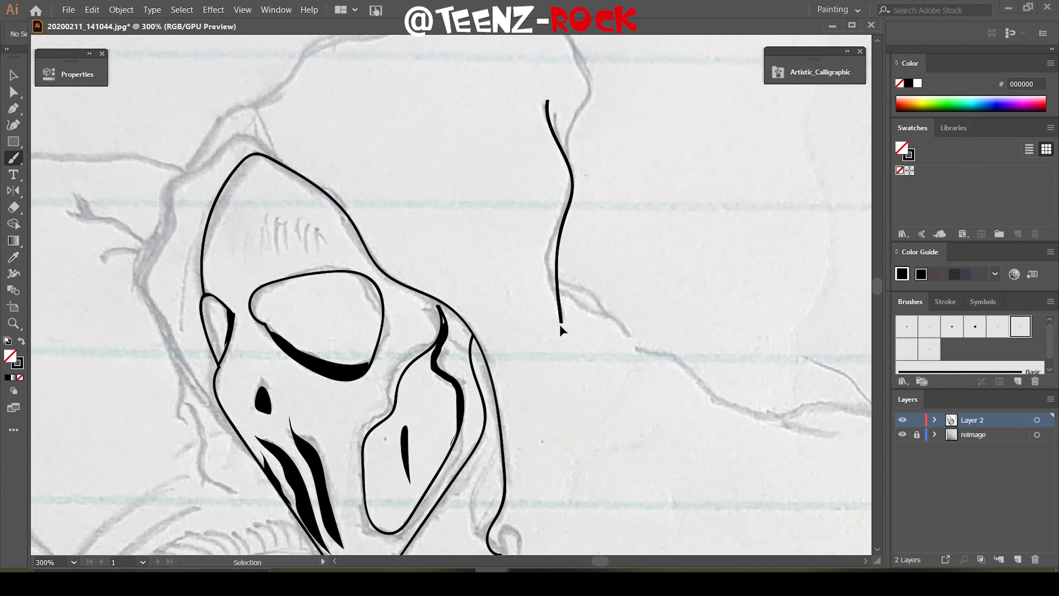
key("ctrl+z")
left_click_drag(542, 105, 560, 325)
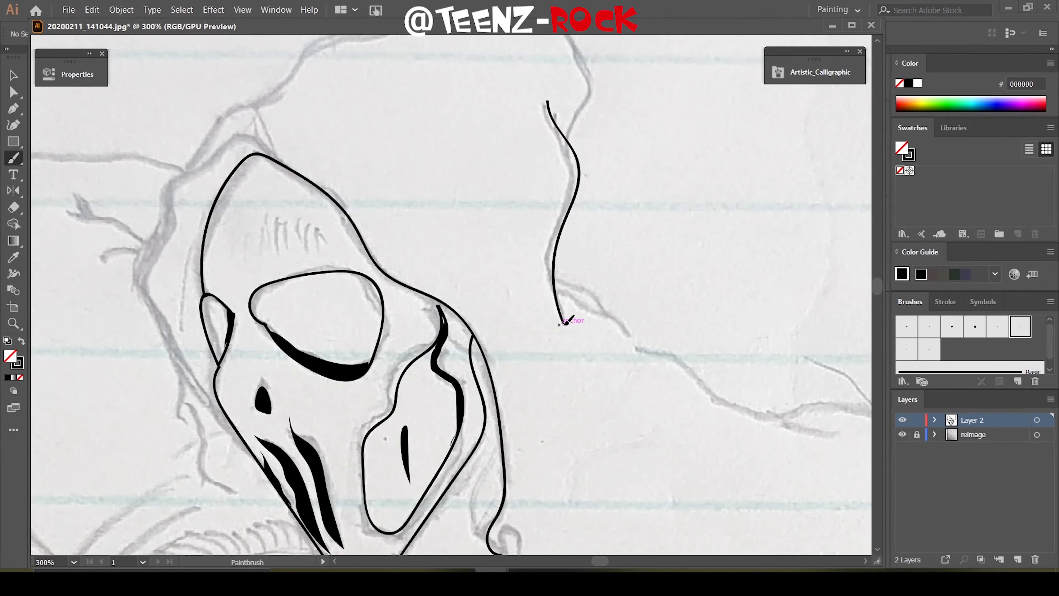
scroll(563, 293, "up", 5)
Trace the hood's top edge and its left side down toward the chin
left_click_drag(485, 131, 573, 254)
left_click_drag(497, 127, 340, 146)
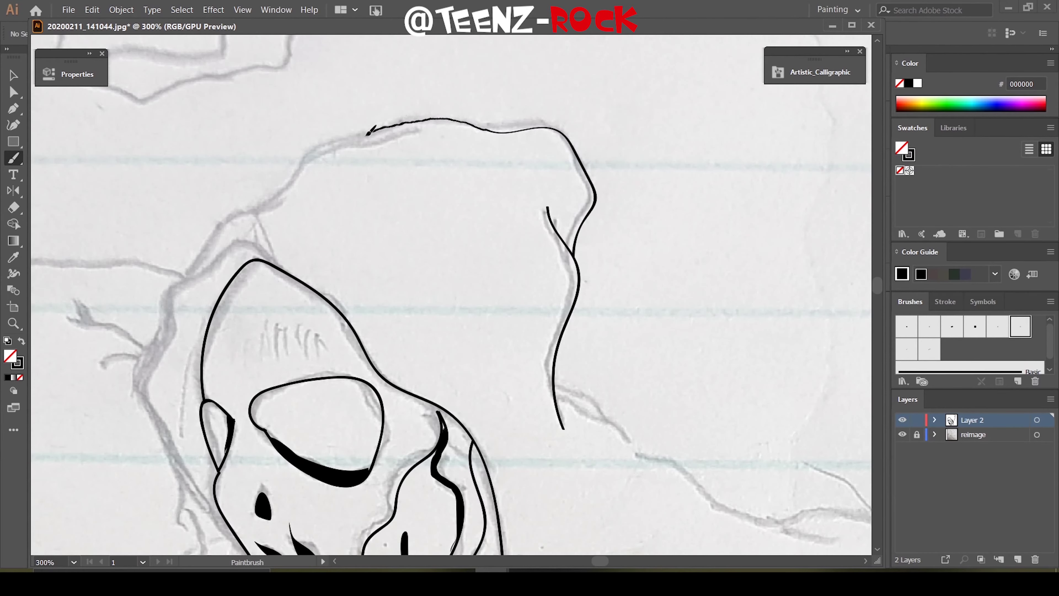
left_click_drag(409, 134, 179, 283)
scroll(550, 435, "down", 5)
scroll(550, 435, "left", 3)
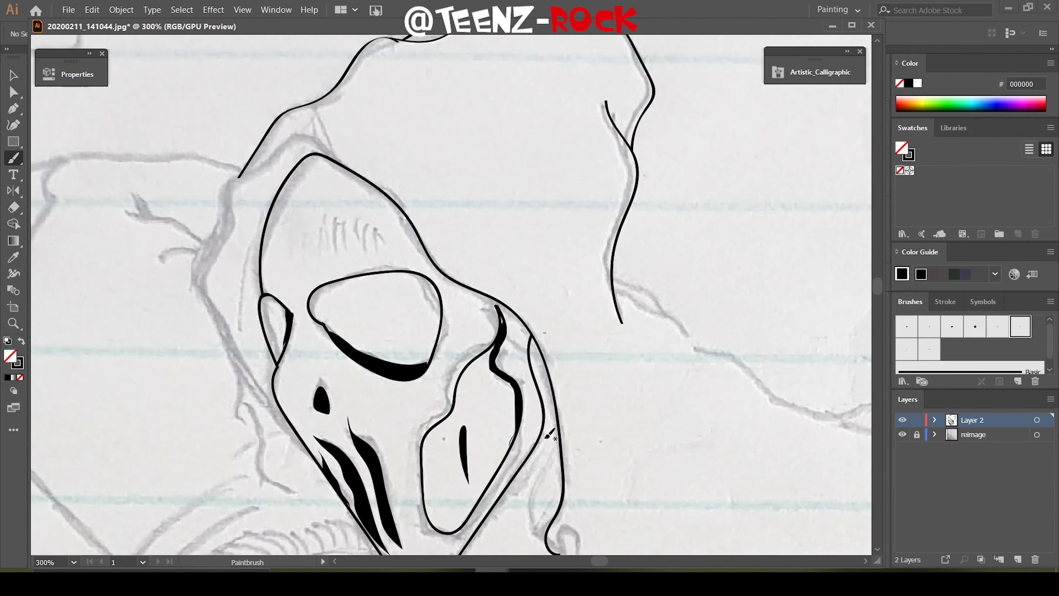
mouse_move(255, 169)
left_mouse_down()
mouse_move(326, 470)
mouse_move(216, 301)
left_mouse_up()
Redraw the inner hood line smoothly, then add the left shoulder line and collar curves
key("ctrl+z")
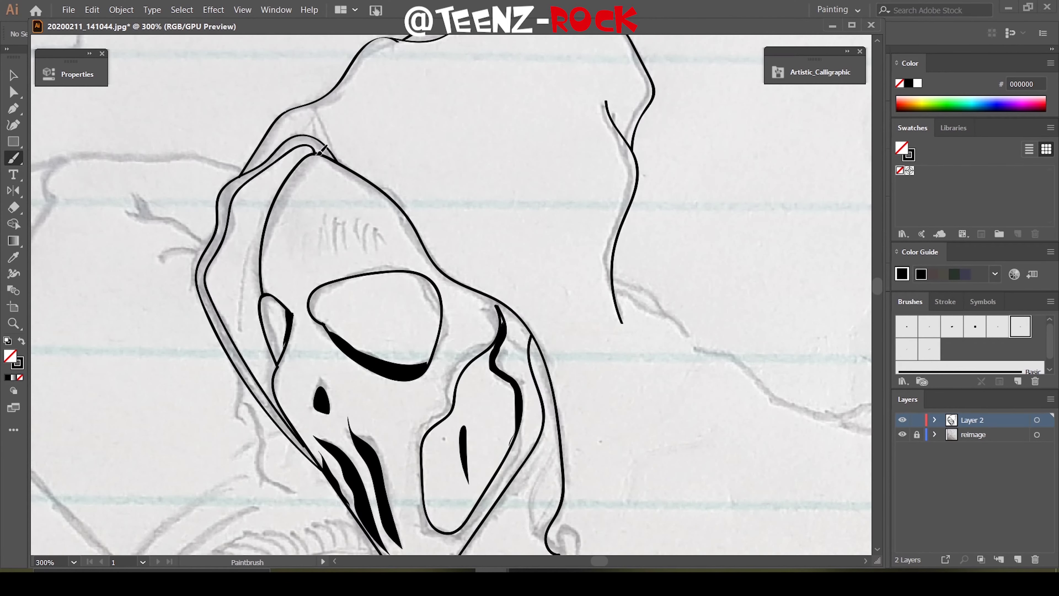
key("ctrl+z")
left_click_drag(245, 169, 303, 430)
key("ctrl+minus")
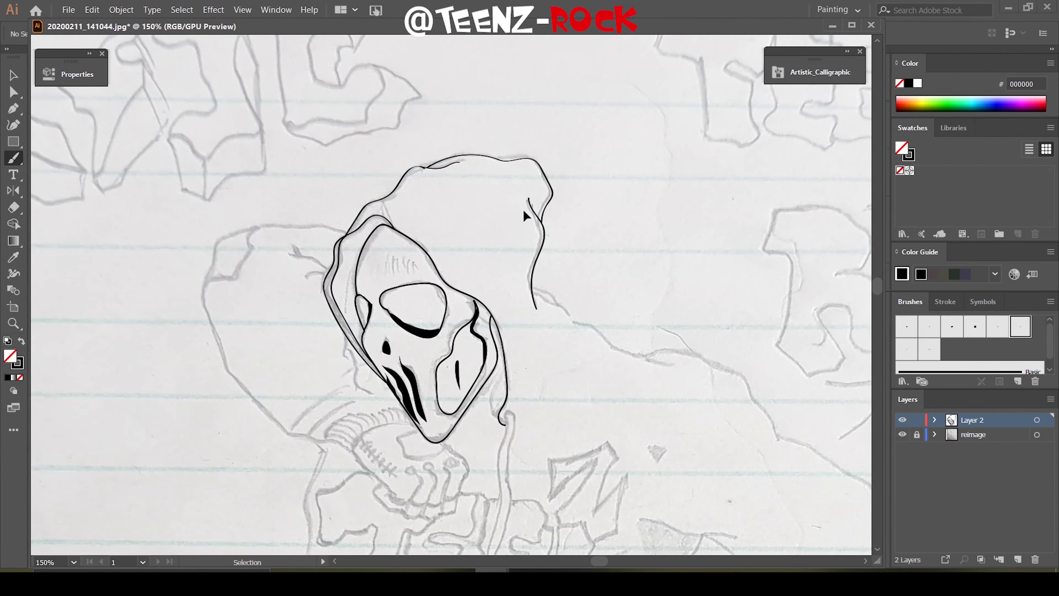
mouse_move(123, 278)
left_mouse_down()
mouse_move(119, 287)
mouse_move(411, 463)
left_mouse_up()
mouse_move(352, 426)
left_mouse_down()
mouse_move(259, 484)
mouse_move(354, 436)
mouse_move(244, 475)
left_mouse_up()
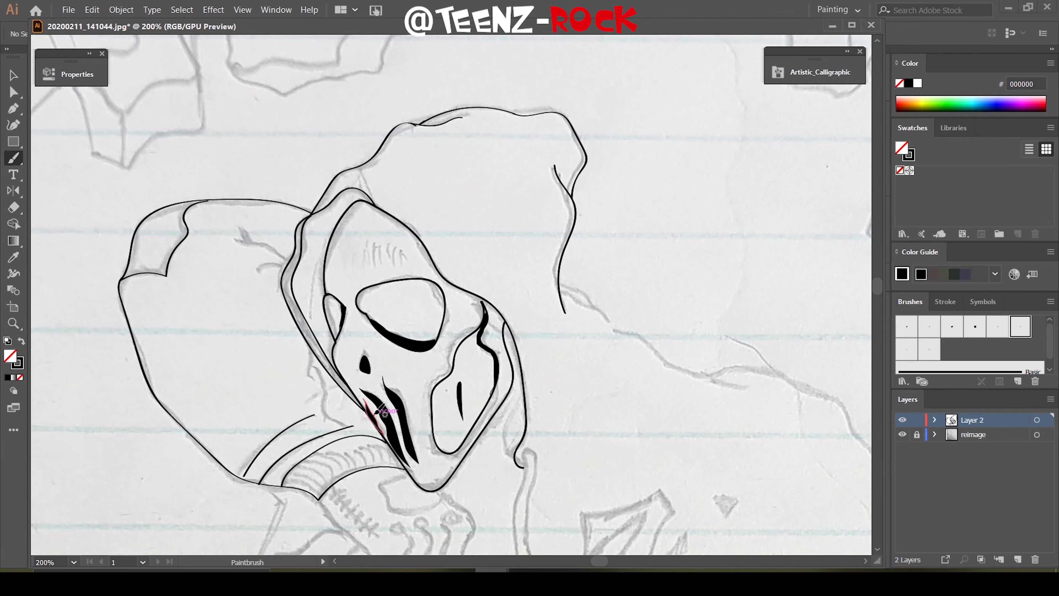
Enter dashed-stroke values 6, 2 and 5 pt in the Stroke panel
left_click(945, 302)
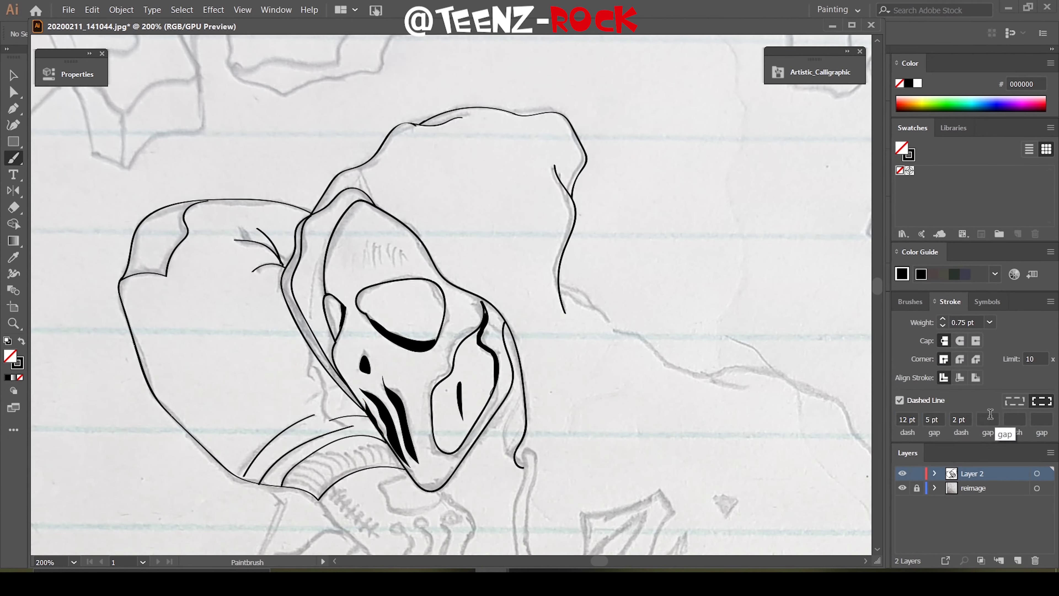
left_click(987, 419)
type("6")
key("Tab")
type("2")
key("Tab")
type("5")
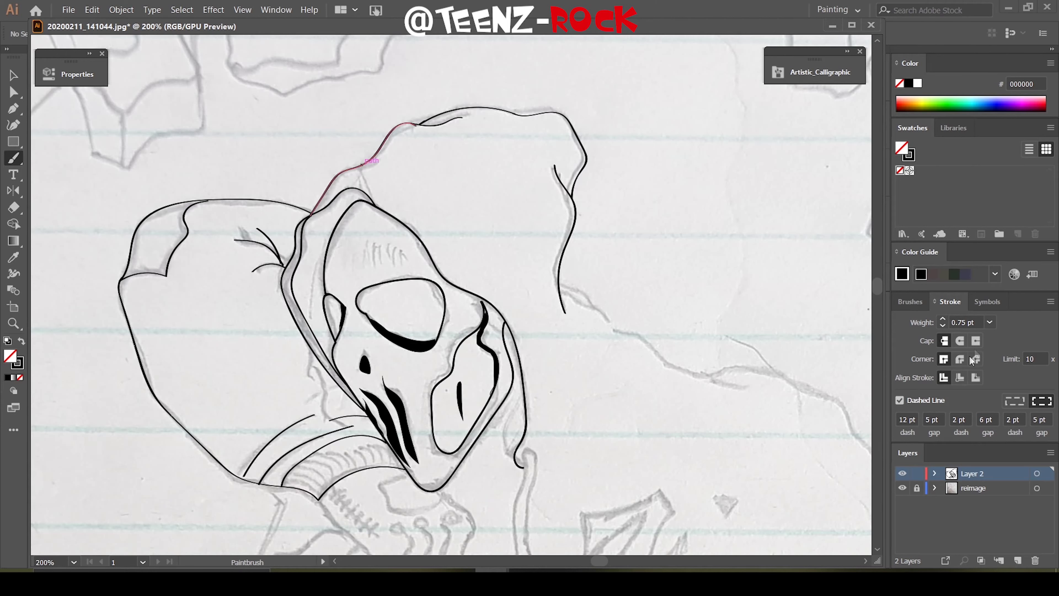
Change the 3 pt. Oval calligraphic brush's roundness and angle variation
left_click(820, 72)
double_click(711, 113)
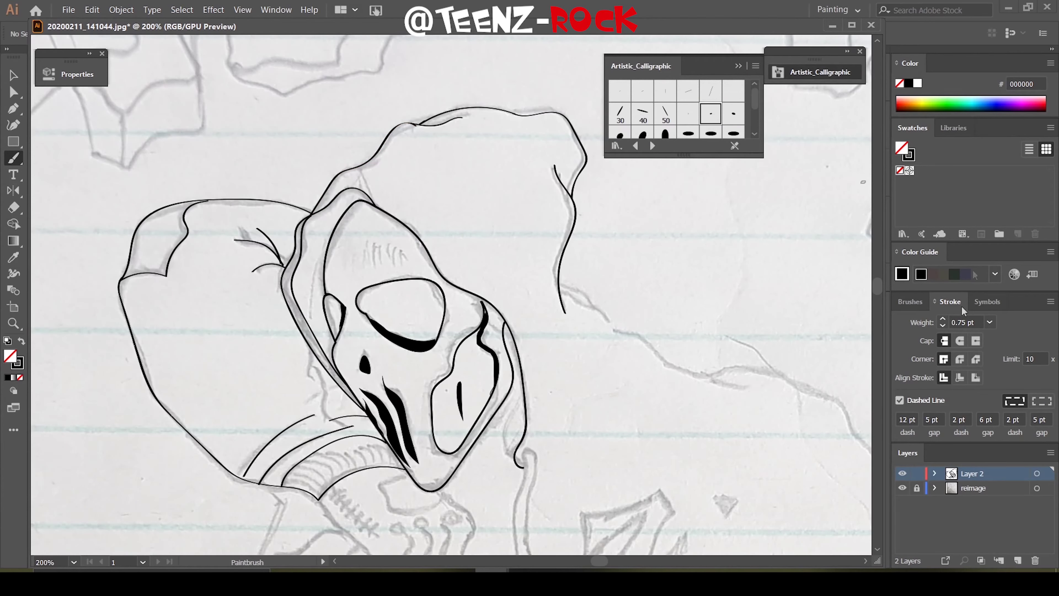
left_click(411, 349)
left_click(696, 345)
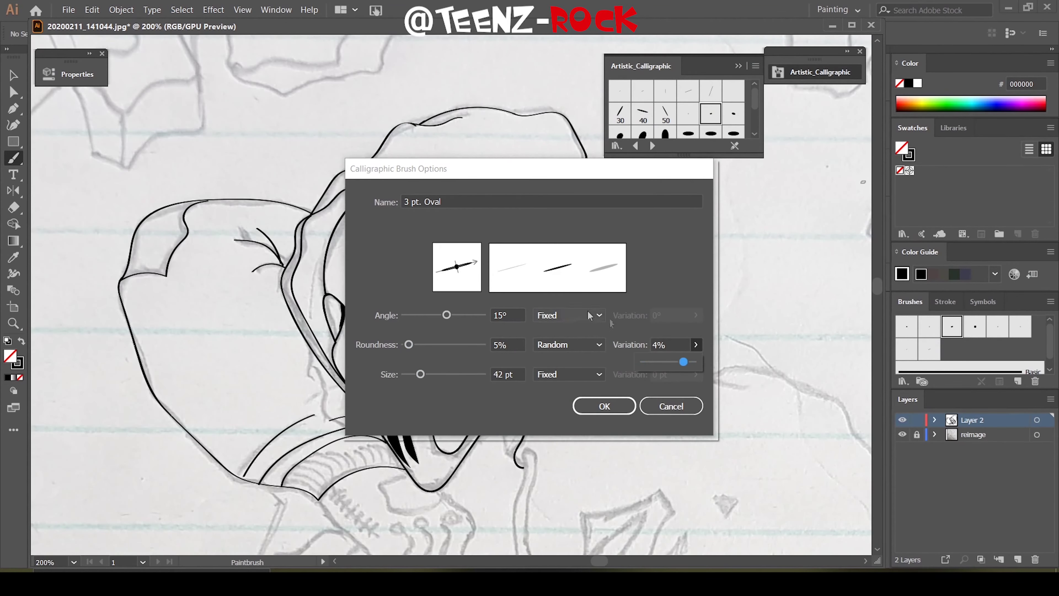
key("Return")
Attempt a new pattern brush set to approximate the path, dismissing the missing-pattern alert
left_click(1018, 381)
left_click(475, 360)
left_click(492, 388)
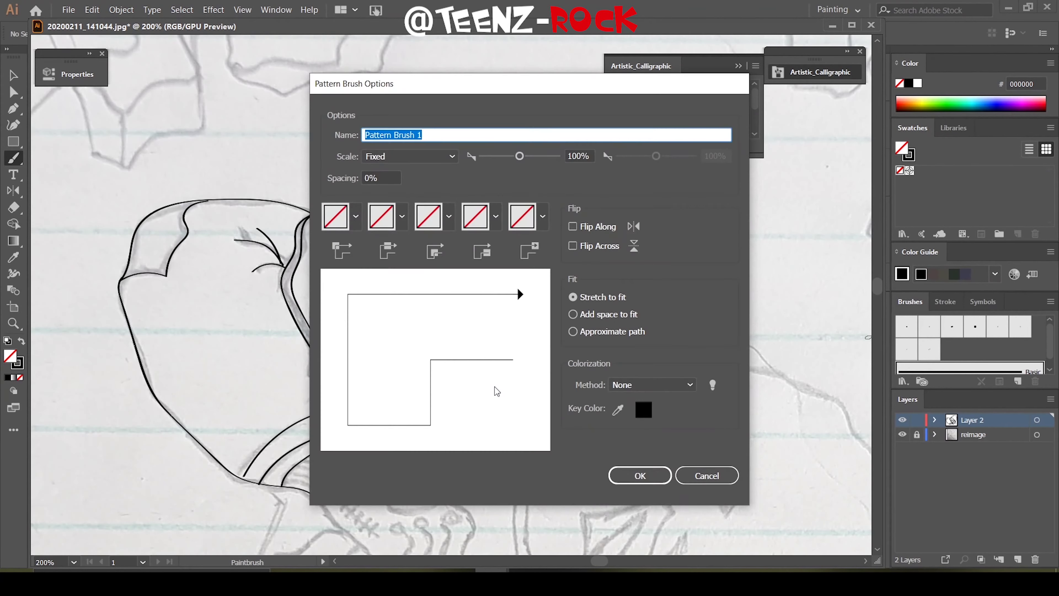
left_click(578, 315)
left_click(574, 331)
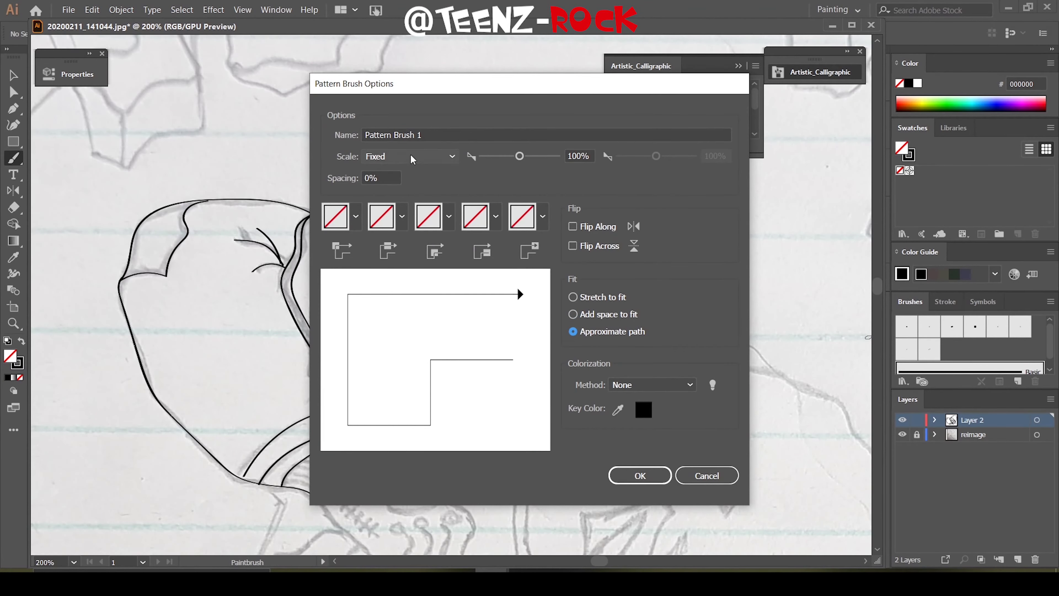
left_click(634, 475)
key("Return")
left_click(706, 475)
Create a bristle brush with 25% length, 100% density, full stiffness and full paint opacity
left_click(1017, 381)
left_click(476, 342)
left_click(492, 388)
left_click(648, 155)
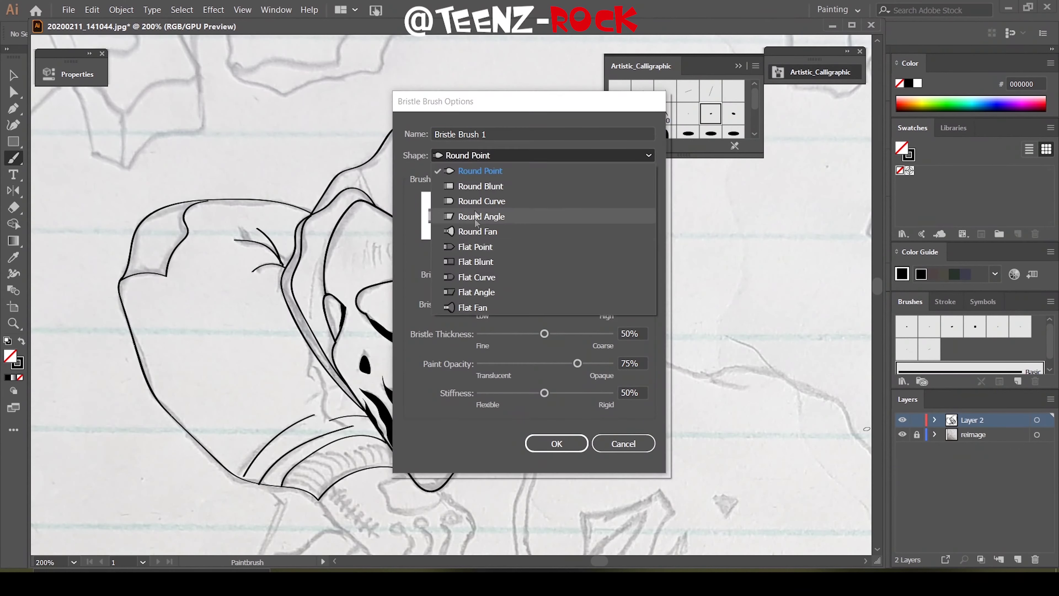
left_click_drag(610, 274, 480, 275)
left_click_drag(522, 304, 613, 304)
mouse_move(544, 334)
left_mouse_down()
mouse_move(613, 334)
mouse_move(613, 363)
left_mouse_up()
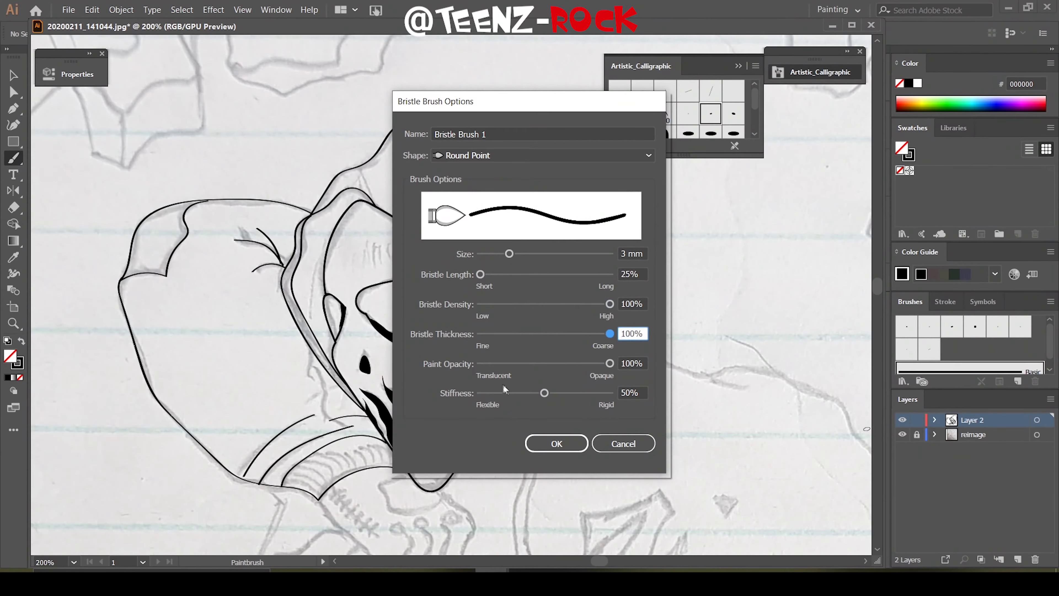
left_click_drag(545, 393, 480, 394)
left_click(557, 444)
Start a second bristle brush, browse its shape choices, then close its options
left_click(1018, 381)
left_click(475, 344)
left_click(492, 388)
left_click(648, 155)
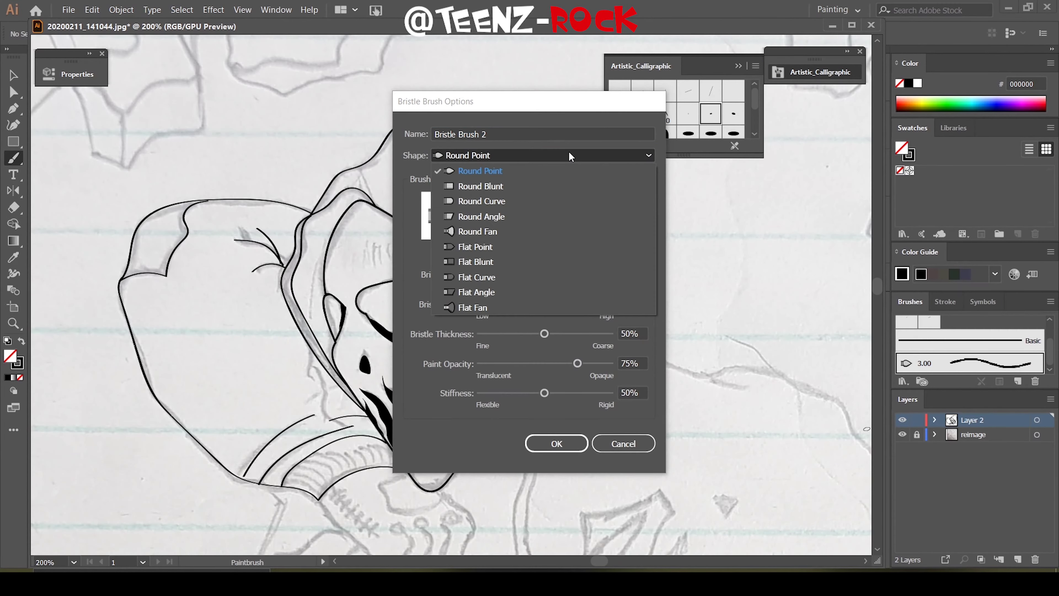
left_click(471, 172)
left_click(623, 443)
Add the first dashed border brush from the Borders_Dashed library
left_click(902, 381)
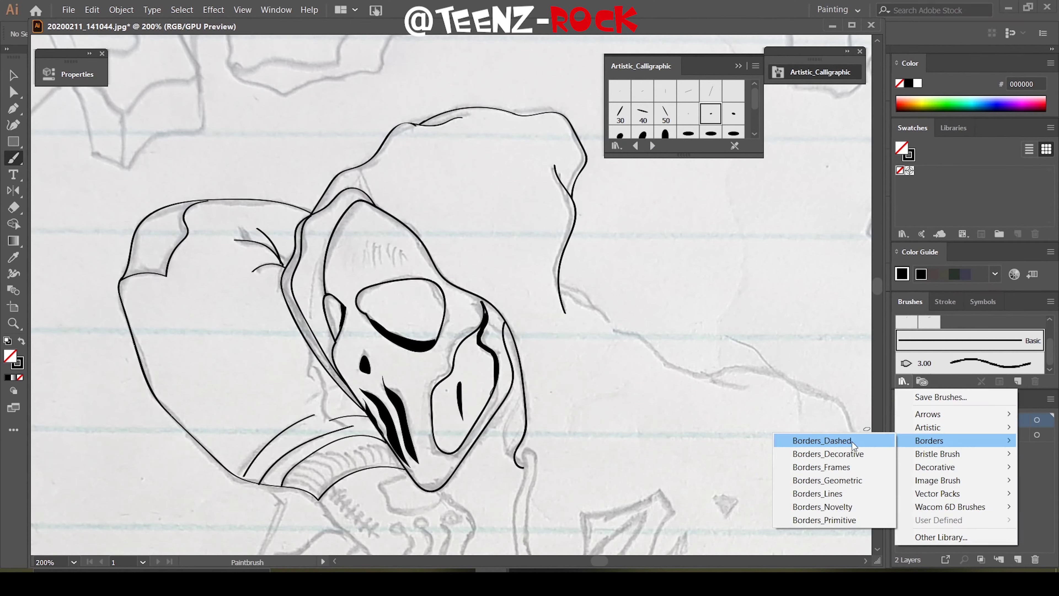
left_click(816, 438)
left_click(679, 91)
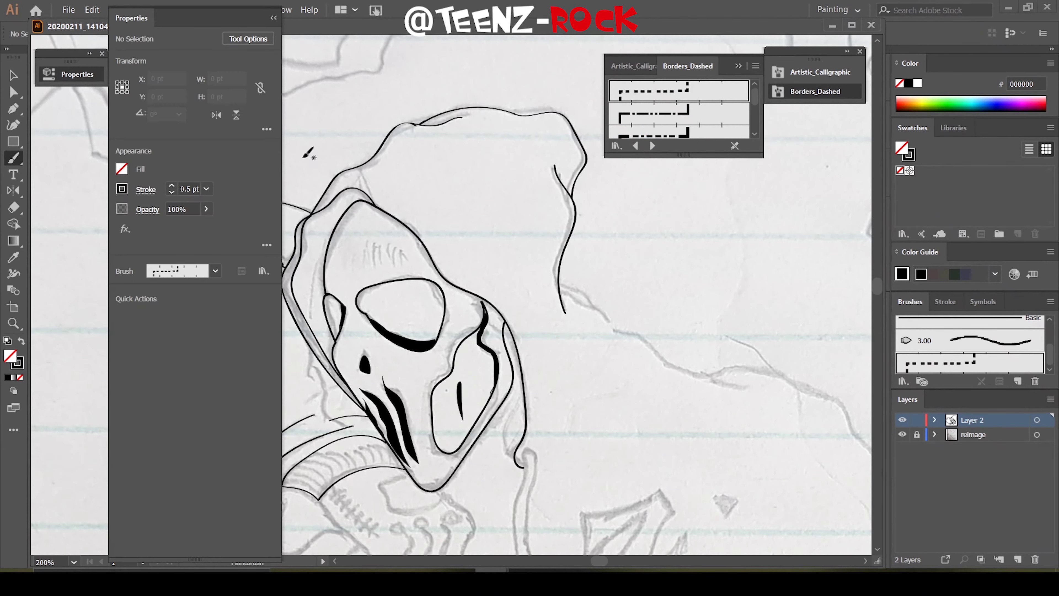
Draw a dashed test stroke, then give the dashed brush auto-generated outer and inner corner tiles
left_click_drag(130, 271, 157, 268)
key("ctrl+=")
left_click(71, 73)
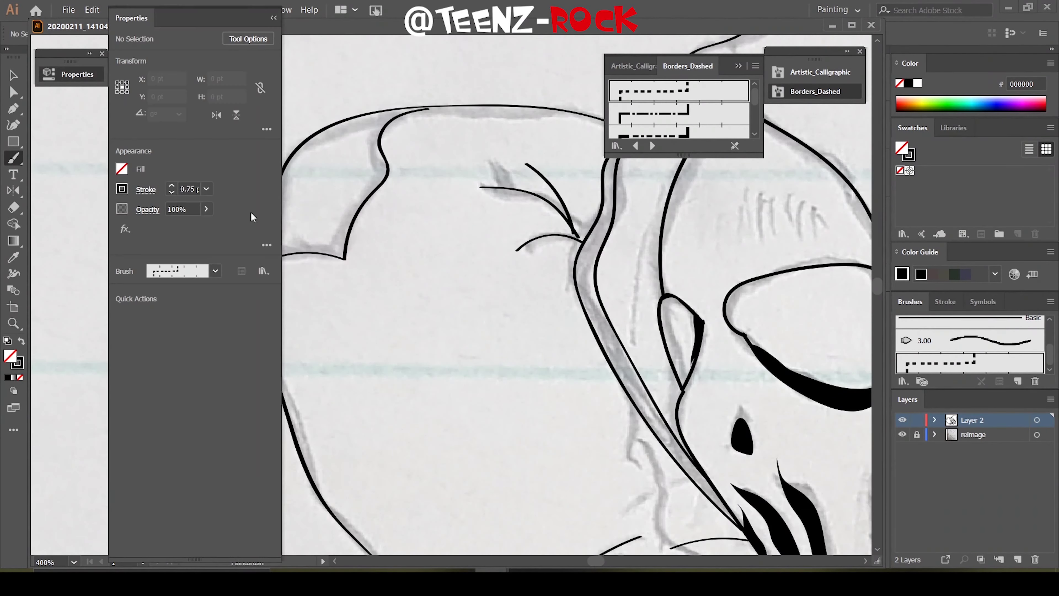
left_click(169, 271)
double_click(134, 359)
left_click(355, 216)
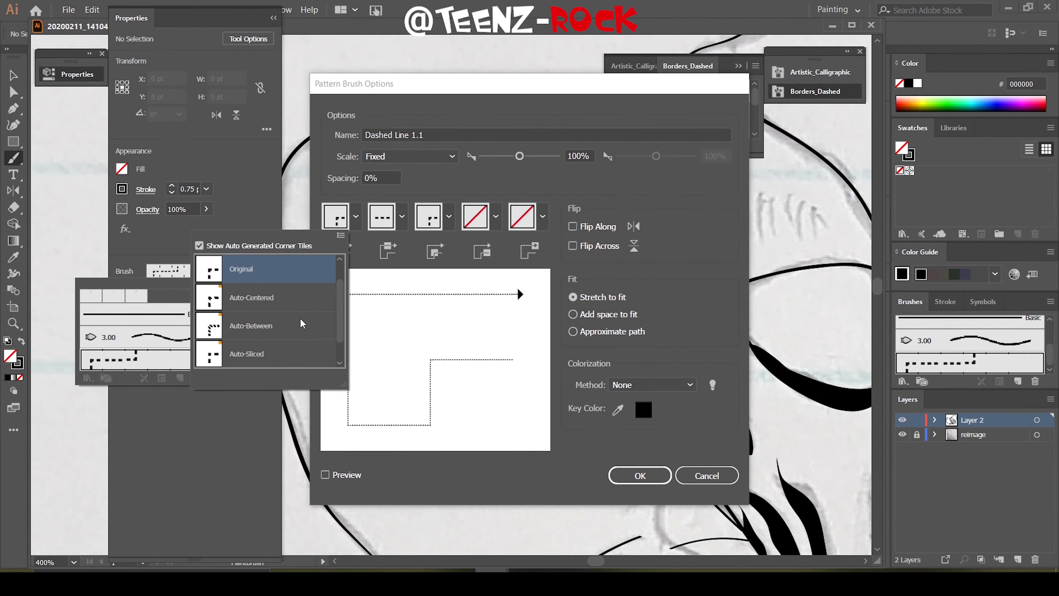
left_click(401, 216)
left_click(449, 216)
left_click(358, 328)
left_click(496, 216)
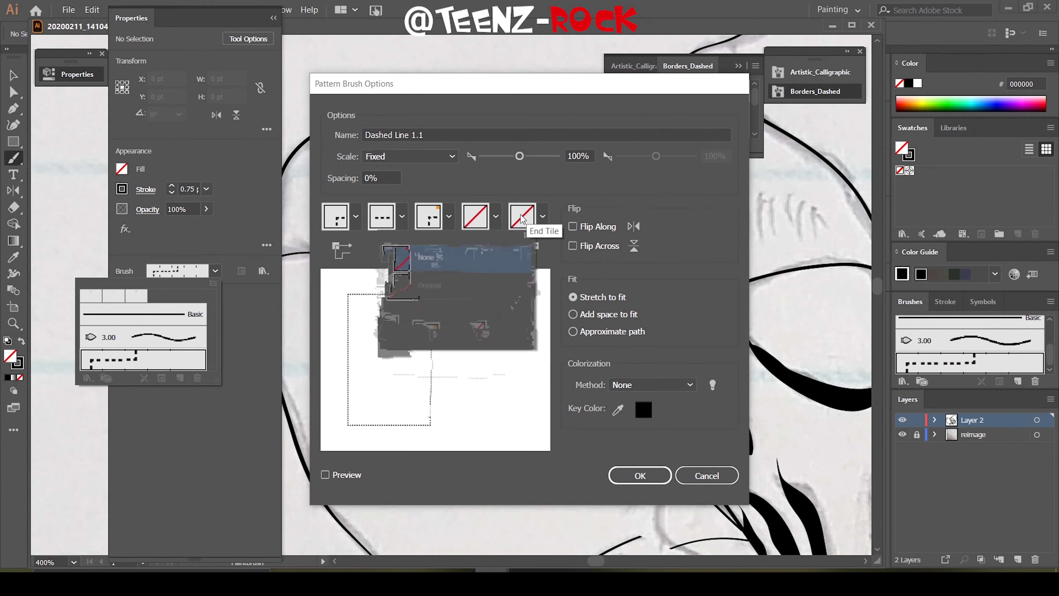
left_click(640, 476)
left_click(513, 312)
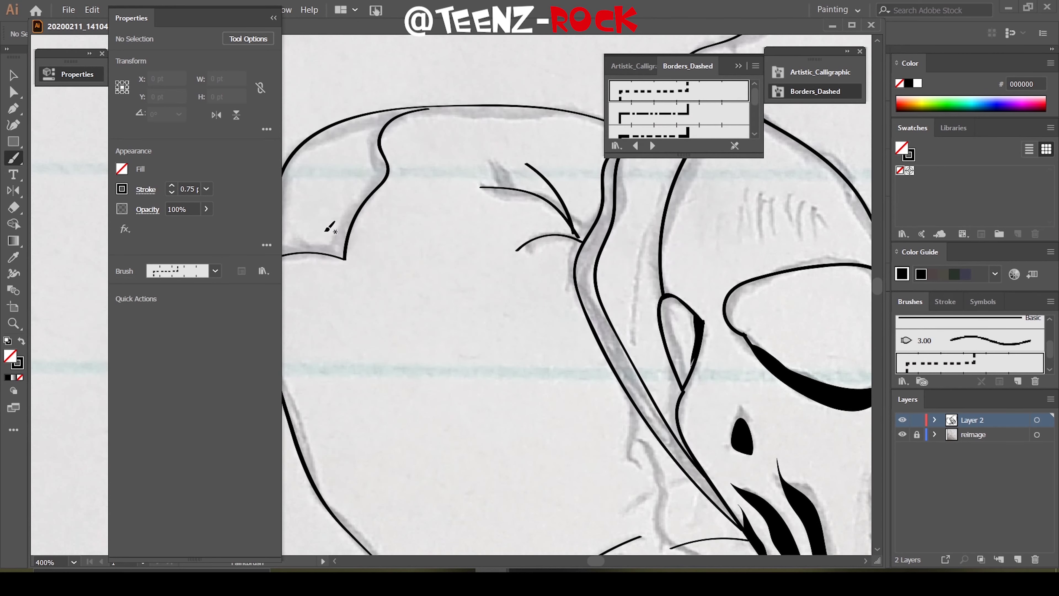
Draw a dashed stroke across the top of the hood and adjust the brush's tile spacing
scroll(709, 331, "down", 2)
scroll(709, 331, "down", 5)
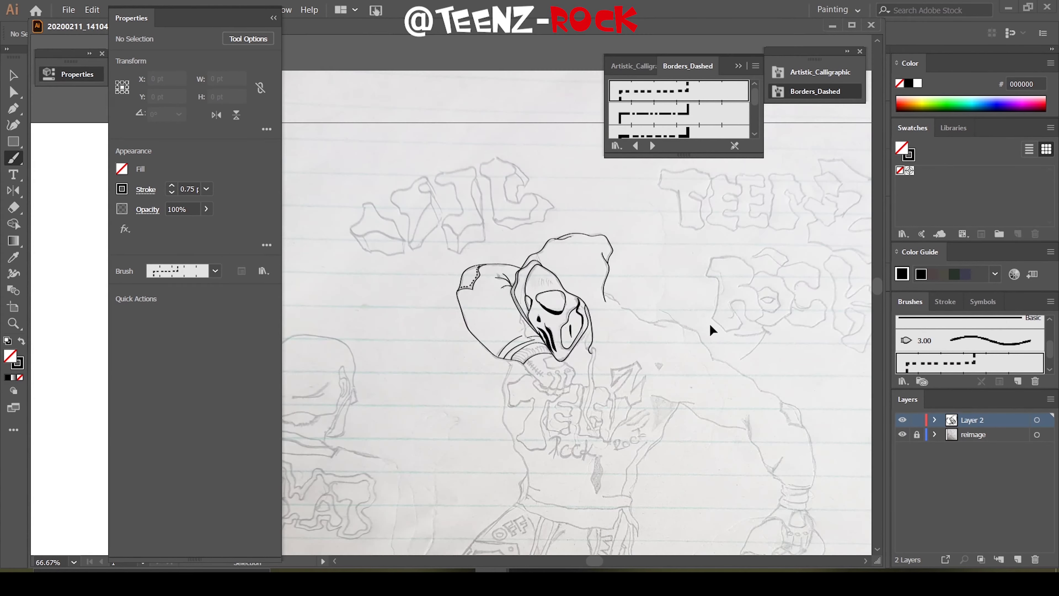
scroll(442, 255, "up", 5)
left_click_drag(378, 203, 518, 318)
left_click(215, 270)
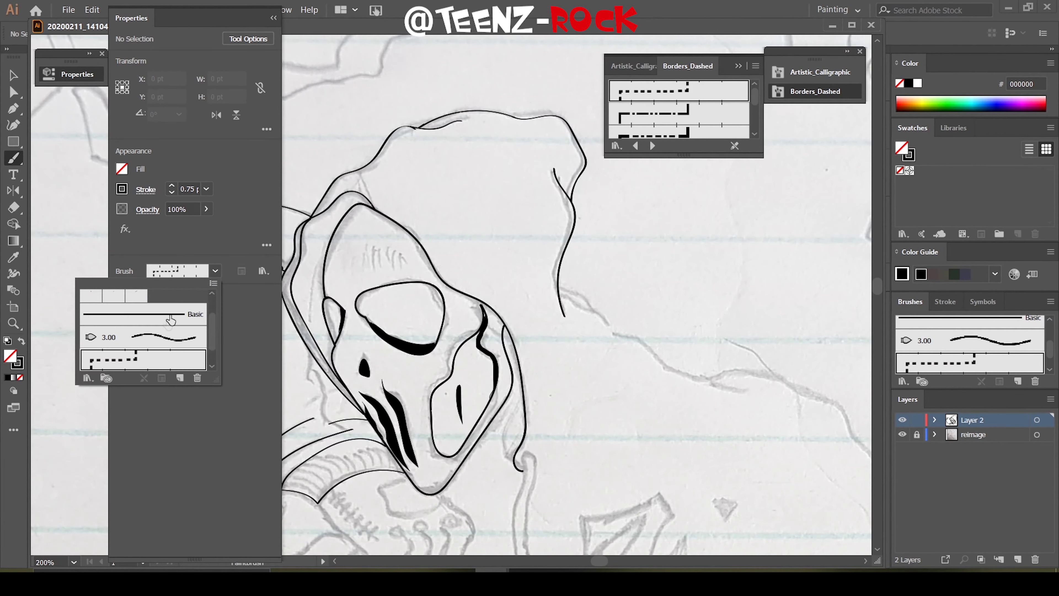
double_click(143, 360)
left_click(370, 177)
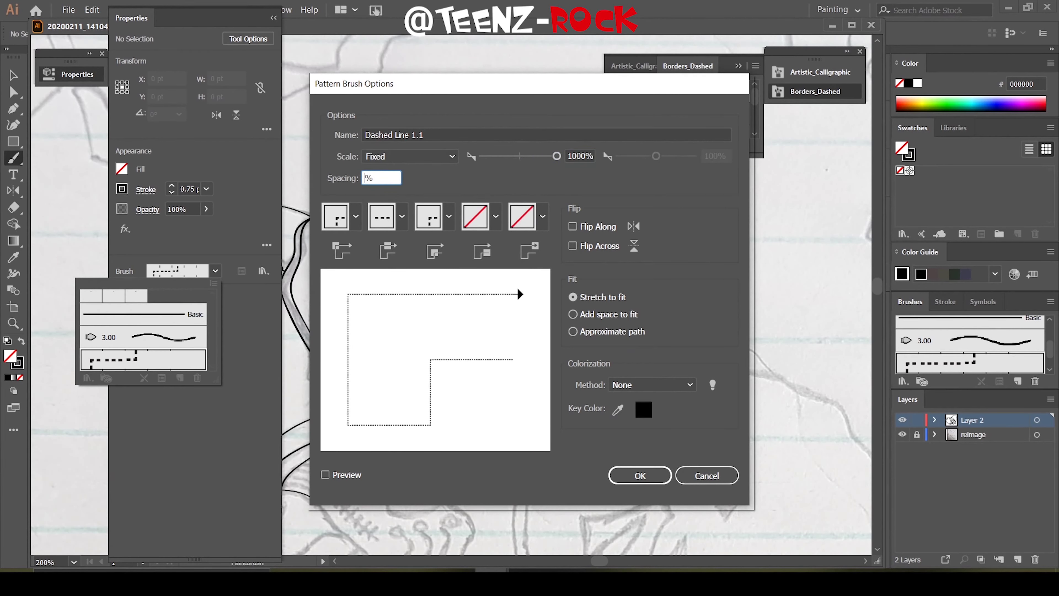
key("Return")
Undo the oversized dashed stroke and revise the dashed brush's tile spacing
key("ctrl+z")
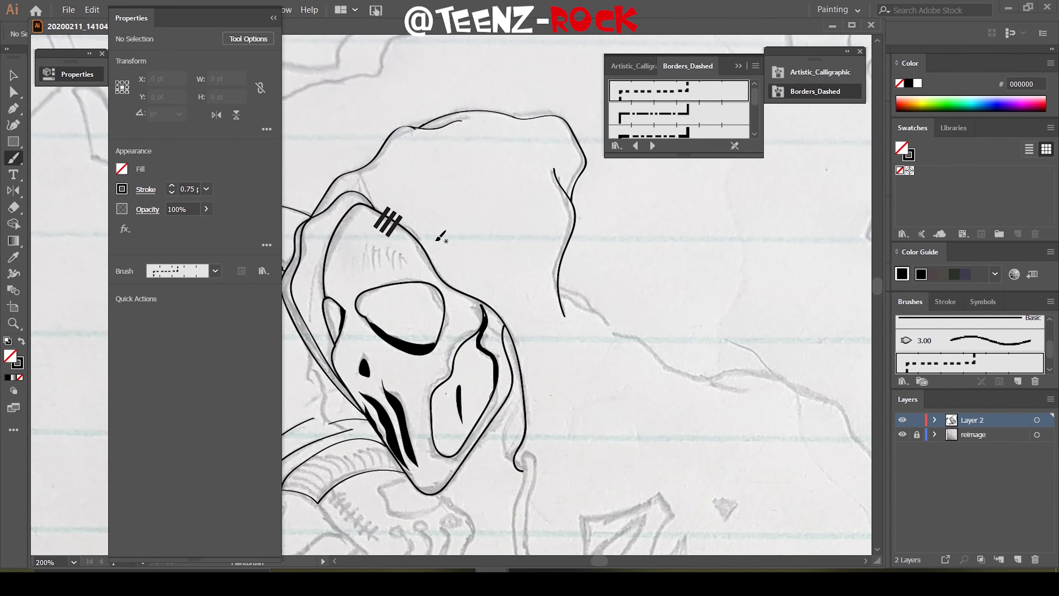
left_click(215, 271)
double_click(143, 359)
left_click(626, 473)
double_click(144, 360)
left_click(370, 177)
key("Return")
Reconfirm the dashed brush settings and apply them to the existing dashed strokes
left_click(215, 270)
double_click(143, 360)
left_click(627, 473)
left_click(513, 310)
key("ctrl+plus")
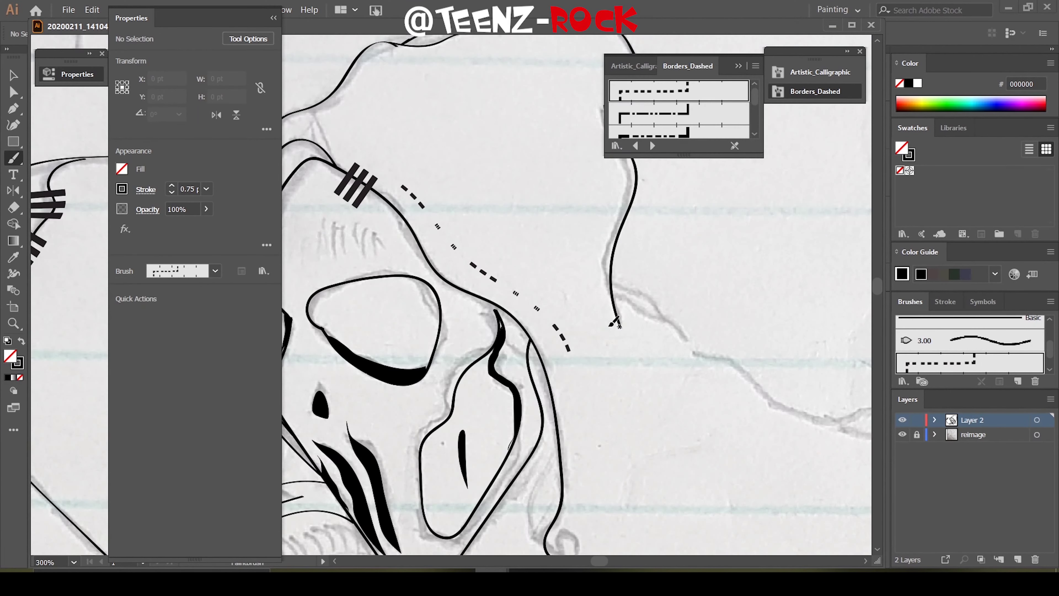
Set the dashed brush's tile spacing to 10% and apply it to existing strokes
left_click(215, 271)
double_click(143, 359)
double_click(382, 177)
type("10")
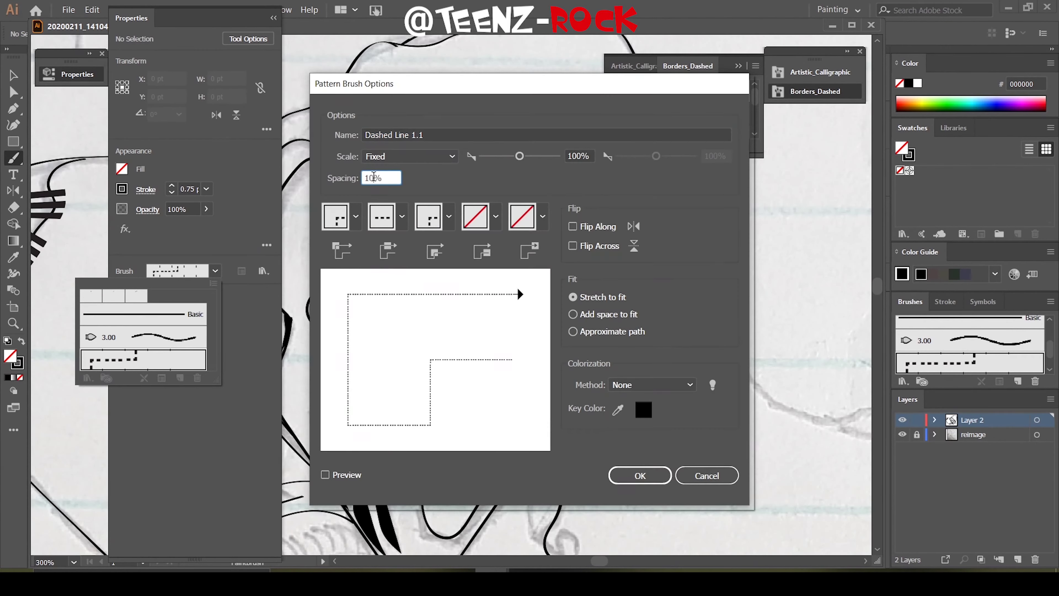
left_click(640, 475)
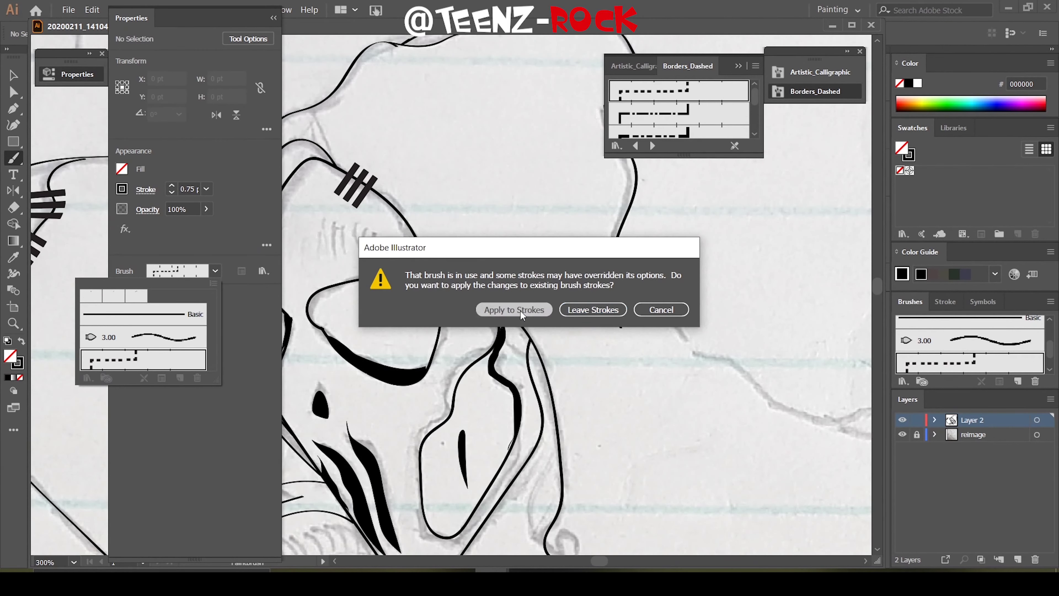
key("Return")
Re-enter 10 as the dashed brush spacing and confirm it
left_click(215, 271)
double_click(143, 360)
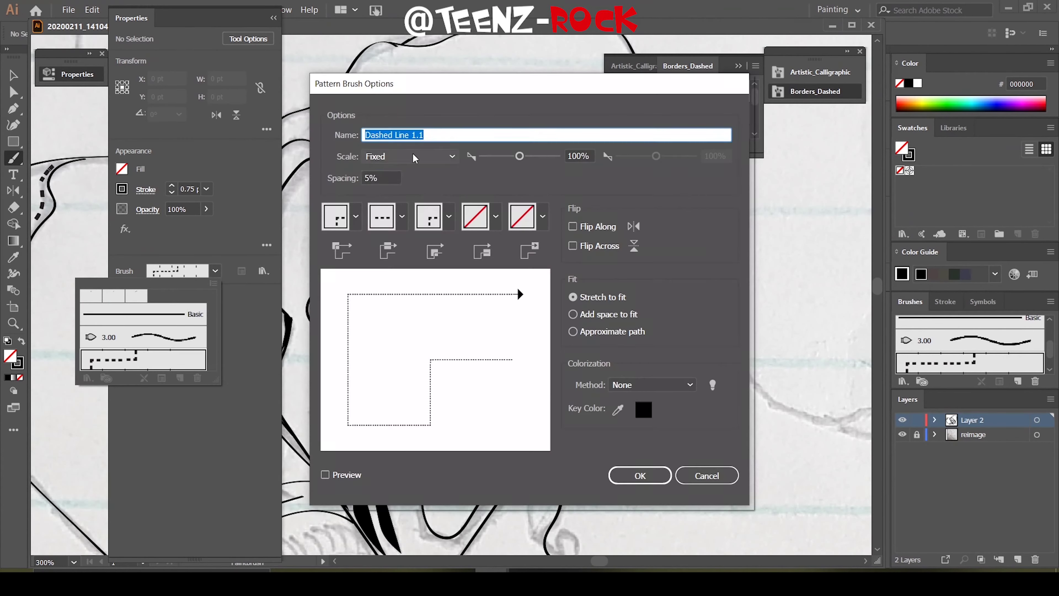
type("10")
left_click(626, 472)
Try dashed stitching along the hood's left edge with the third and second dashed border brushes
mouse_move(342, 145)
left_mouse_down()
mouse_move(471, 251)
mouse_move(596, 502)
left_mouse_up()
key("ctrl+z")
left_click(684, 133)
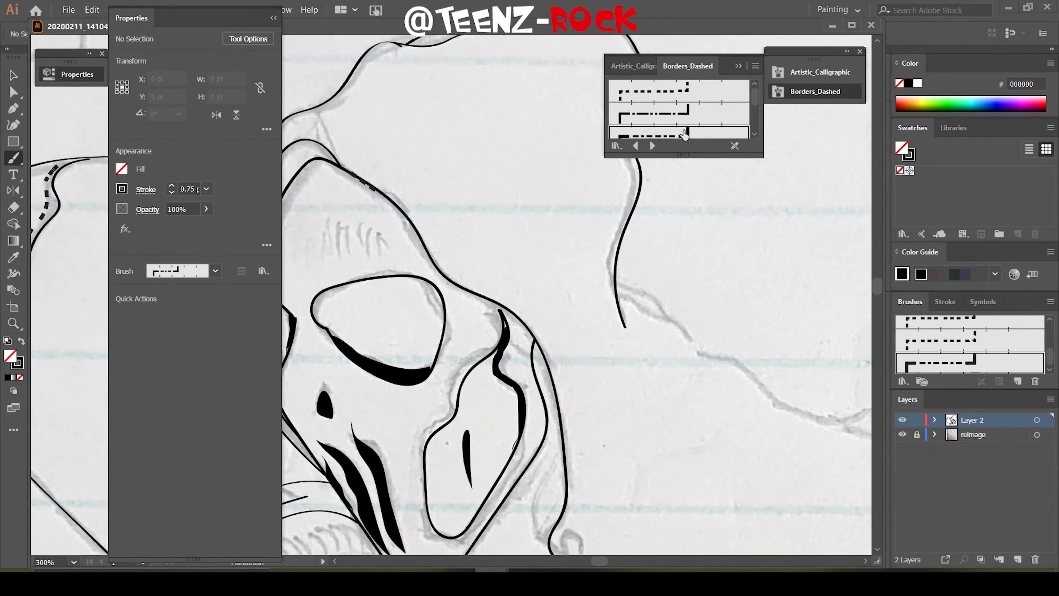
key("ctrl+z")
left_click(679, 112)
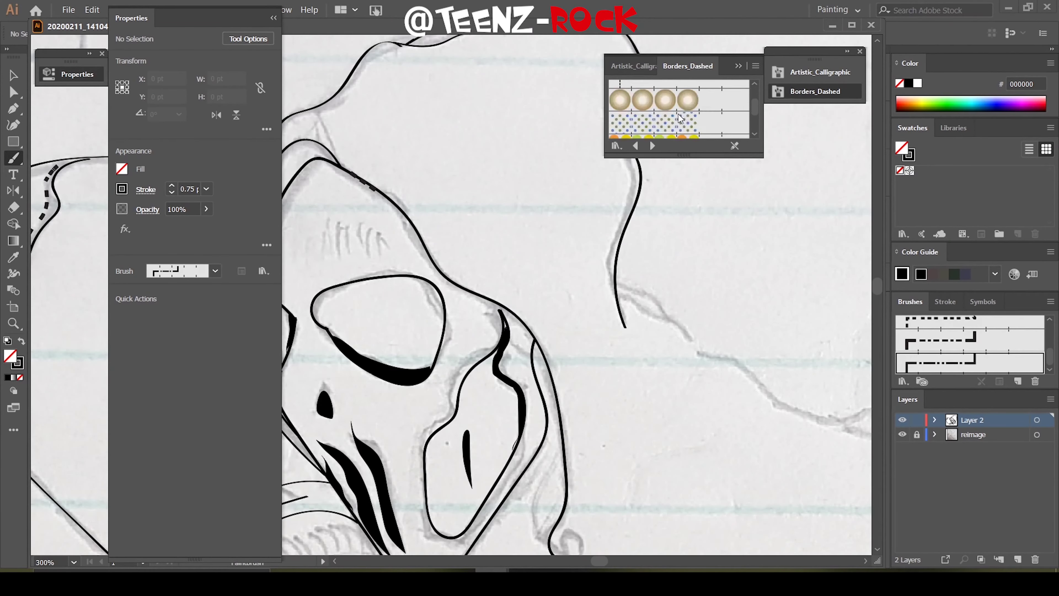
Set the dashed brush to Add Space to Fit and test a stroke on the hood
left_click(216, 271)
double_click(143, 359)
left_click(573, 315)
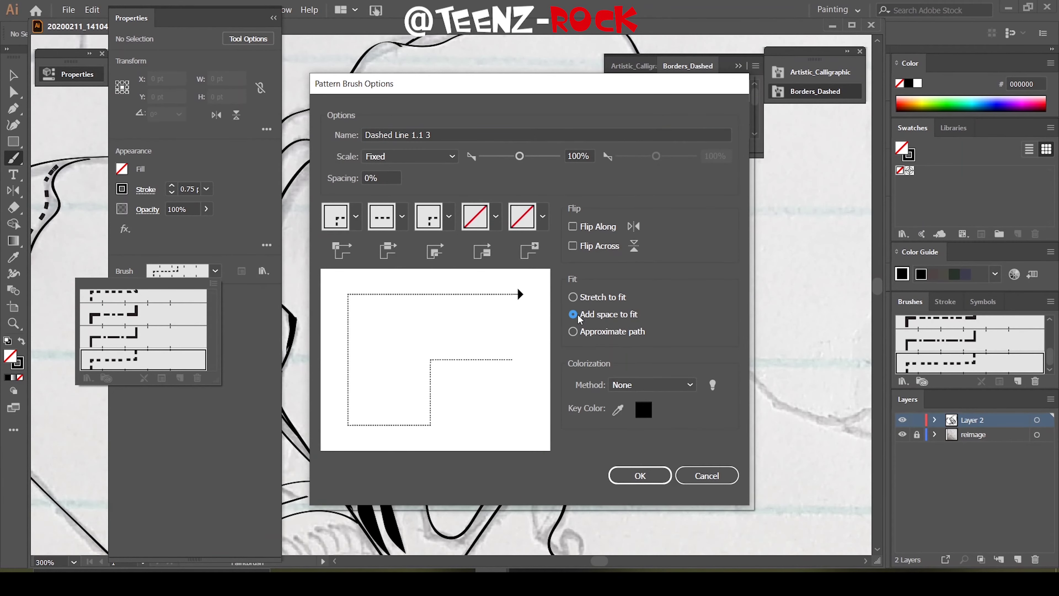
left_click(640, 475)
left_click_drag(377, 166, 590, 450)
key("ctrl+z")
Reconfirm the dashed brush settings and try another test stroke on the hood
double_click(152, 360)
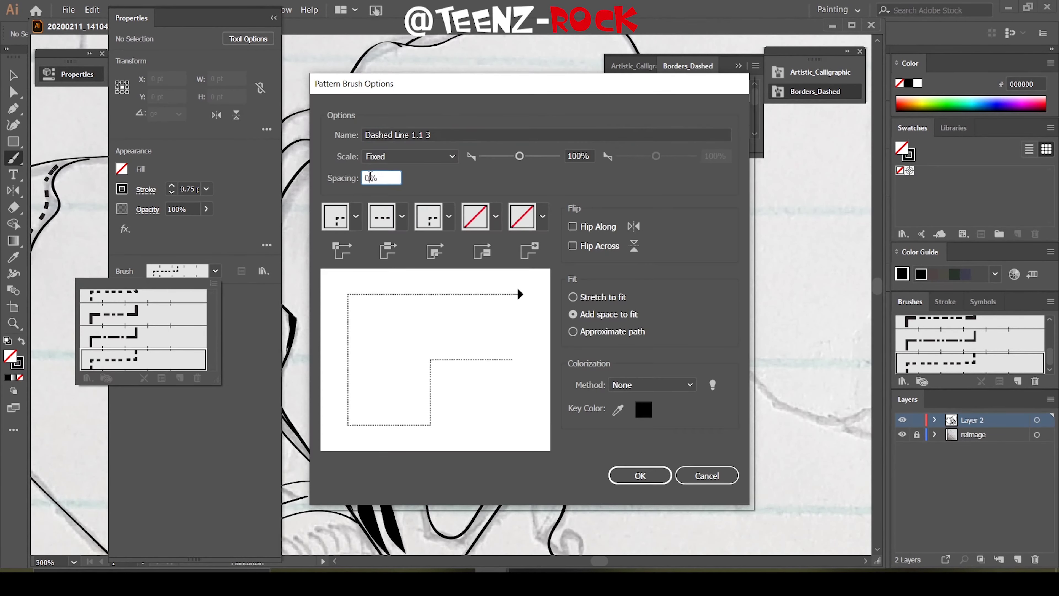
left_click(627, 476)
left_click_drag(359, 154, 603, 414)
key("ctrl+z")
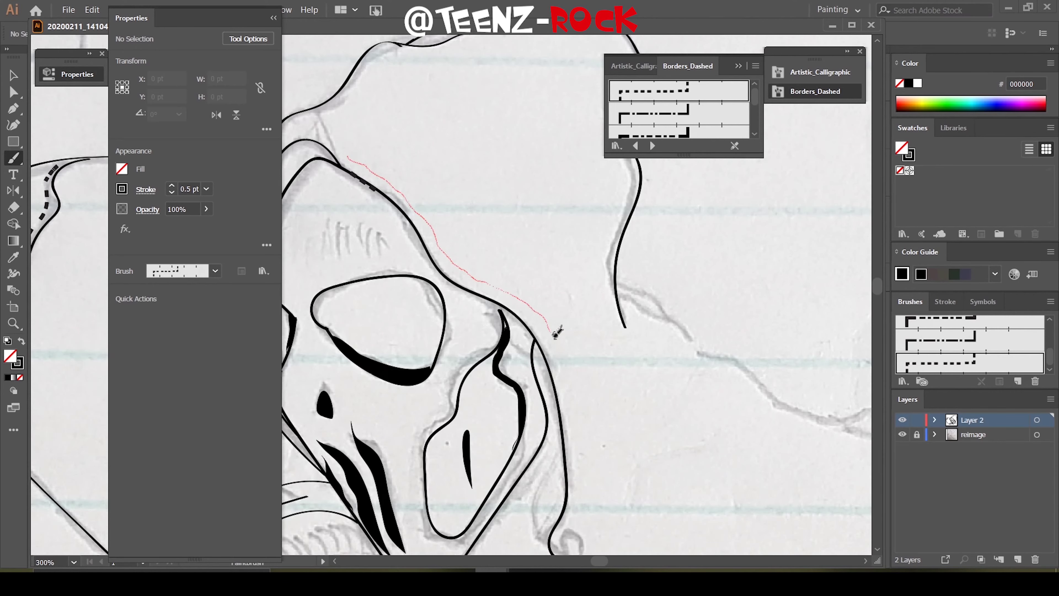
Add dashed stitching above the skull, along the hood's right edge and along the collar
left_click_drag(556, 332, 567, 438)
scroll(494, 265, "down", 2)
scroll(747, 506, "up", 1)
left_click_drag(617, 561, 590, 560)
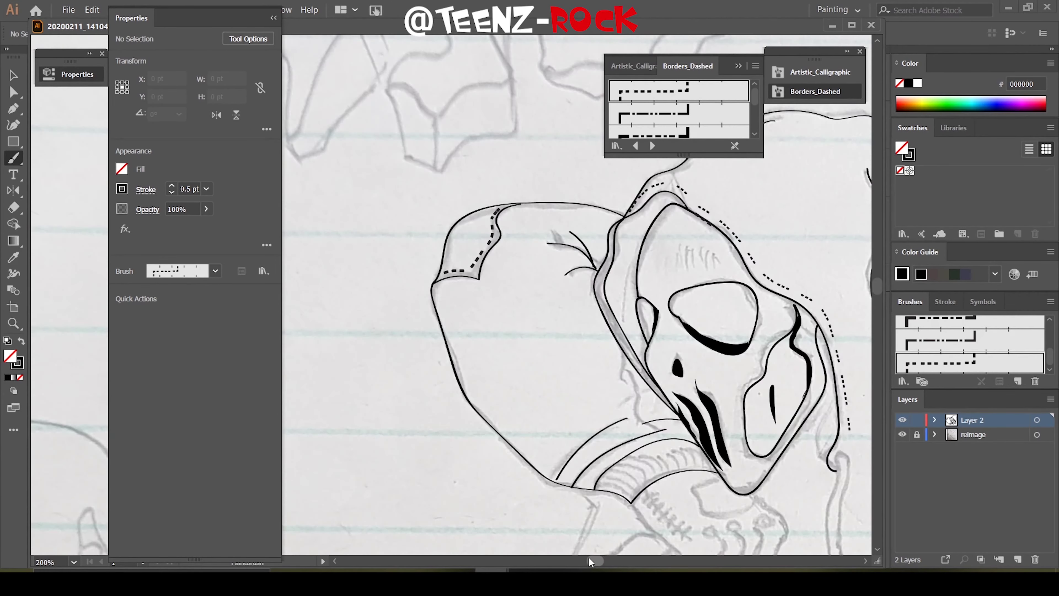
left_click_drag(626, 410, 668, 412)
left_click_drag(588, 486, 605, 468)
key("ctrl+minus")
key("ctrl+minus")
key("ctrl+minus")
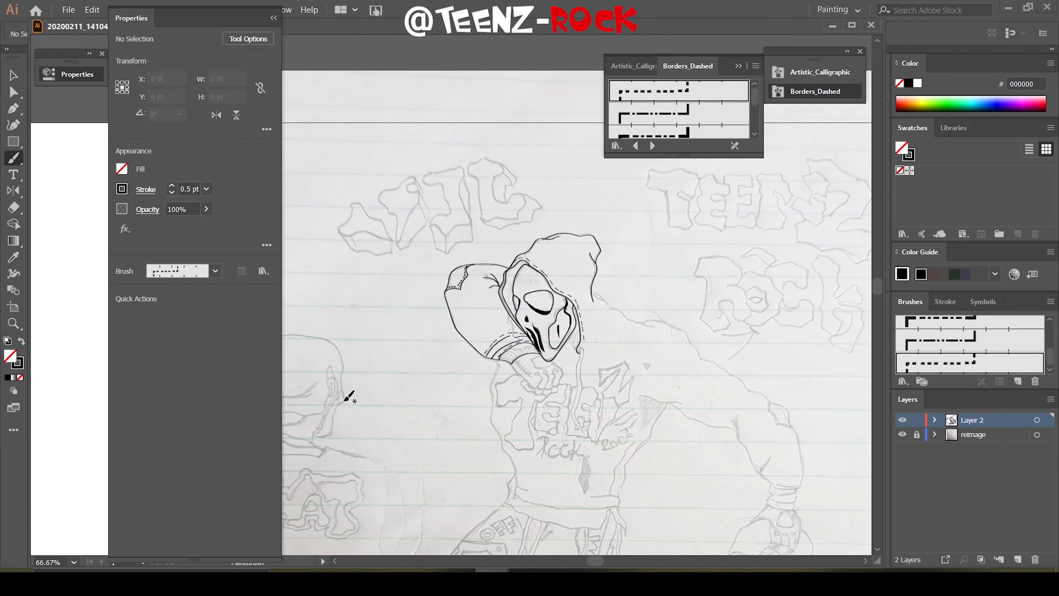
Trace the hood edge and shoulder outline with the 1 pt. Oval brush
left_click(216, 270)
left_click(92, 323)
scroll(522, 292, "up", 1)
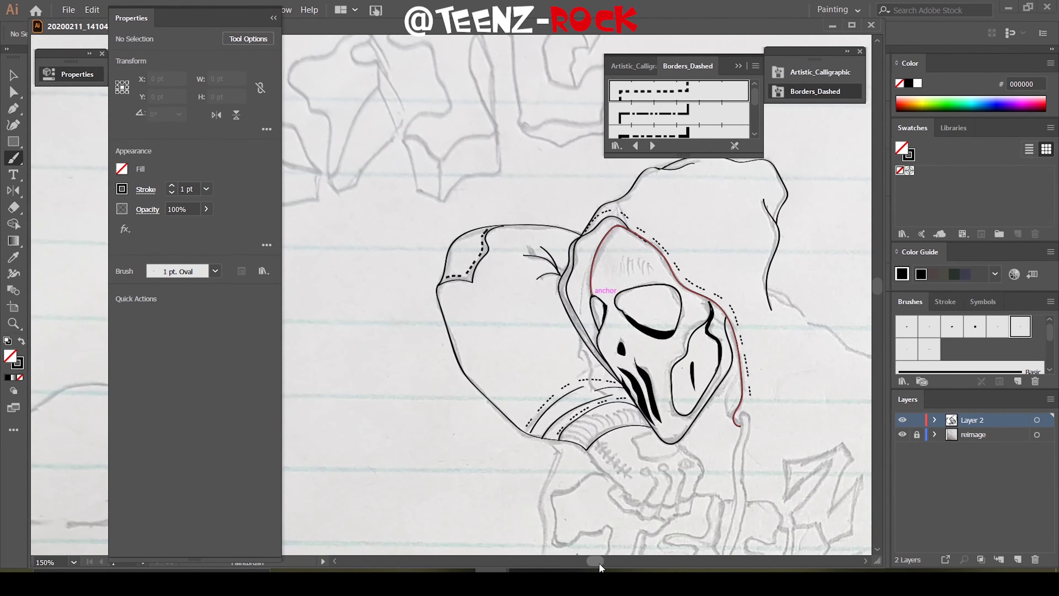
scroll(385, 303, "up", 1)
left_click_drag(467, 347, 534, 362)
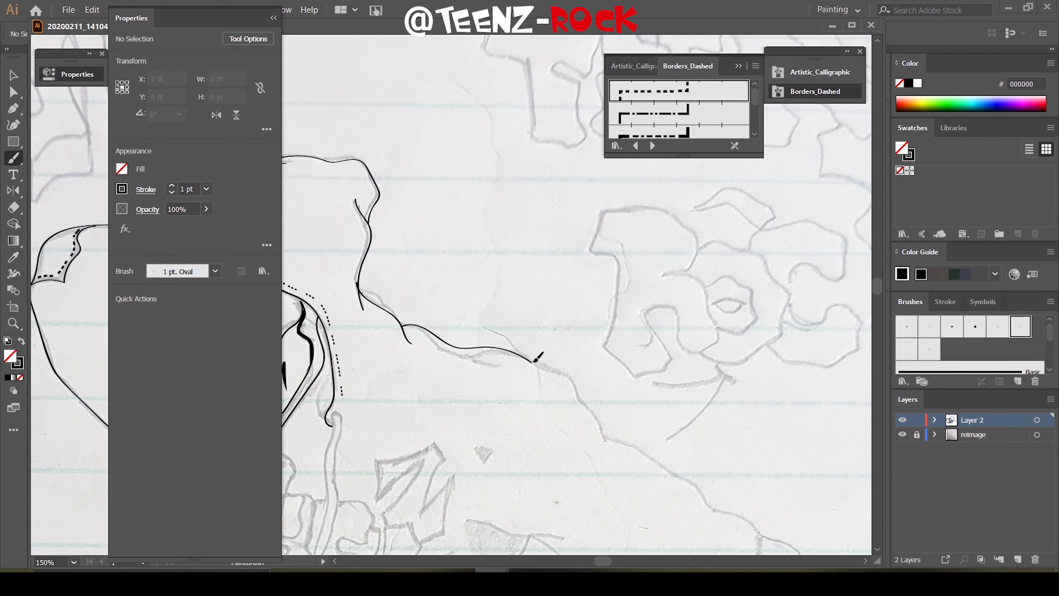
left_click_drag(607, 444, 619, 466)
scroll(469, 358, "down", 3)
left_click_drag(570, 371, 572, 370)
scroll(499, 345, "up", 2)
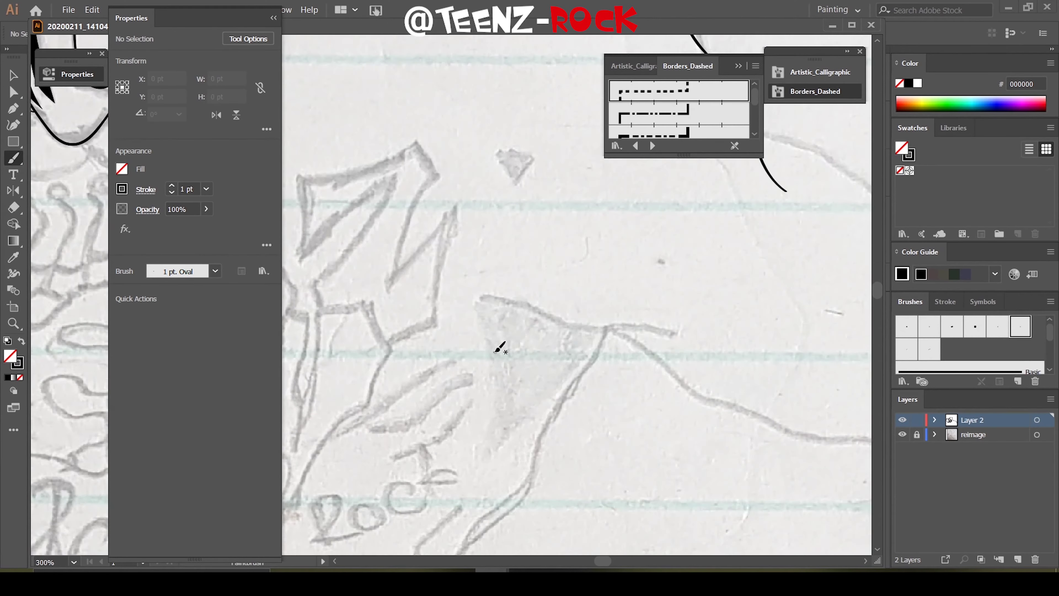
Outline a triangular shadow below the shoulder with the Pencil tool
left_click(77, 74)
left_click(13, 158)
left_click(59, 189)
mouse_move(476, 309)
left_mouse_down()
mouse_move(491, 437)
mouse_move(603, 337)
mouse_move(568, 302)
left_mouse_up()
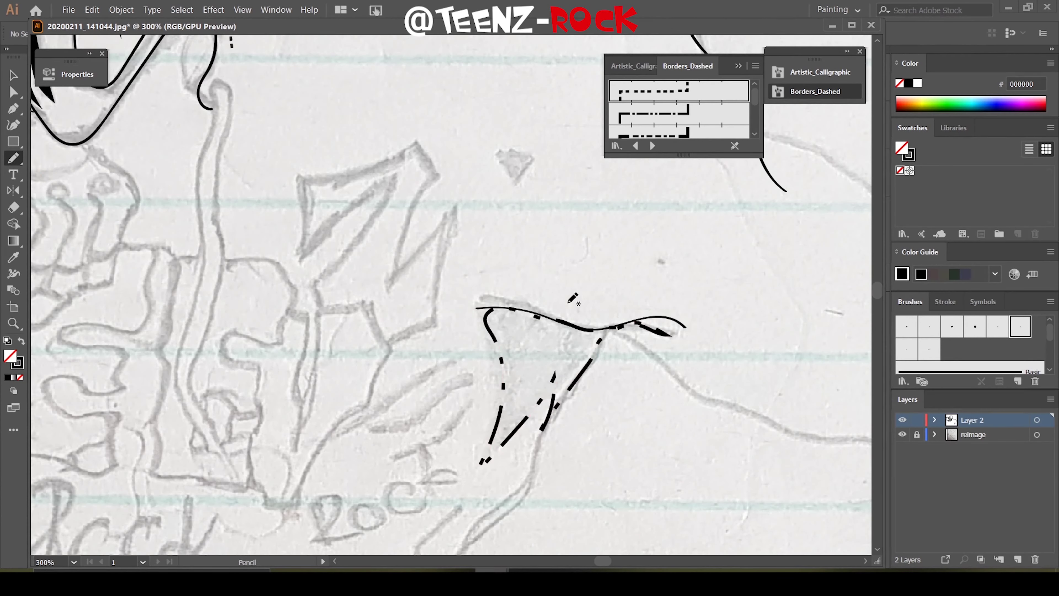
Replace the dashed outline with a solid black-filled triangular shadow below the shoulder
key("ctrl+z")
left_click(21, 341)
left_click(634, 65)
mouse_move(477, 309)
left_mouse_down()
mouse_move(609, 327)
mouse_move(513, 390)
mouse_move(596, 358)
mouse_move(602, 329)
left_mouse_up()
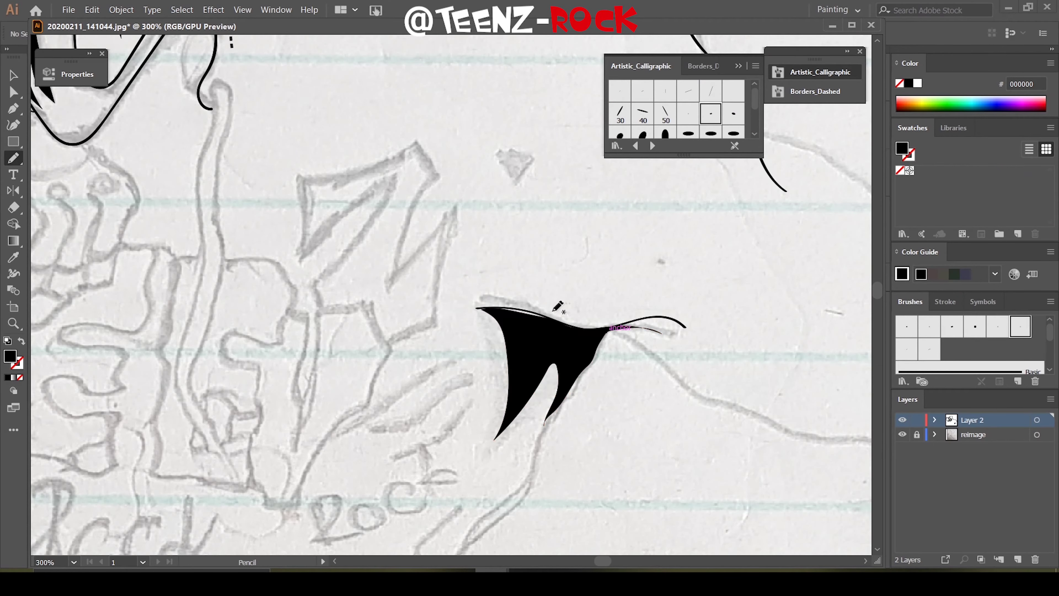
key("ctrl+minus")
key("ctrl+minus")
key("ctrl+minus")
key("ctrl+z")
key("ctrl+plus")
key("ctrl+plus")
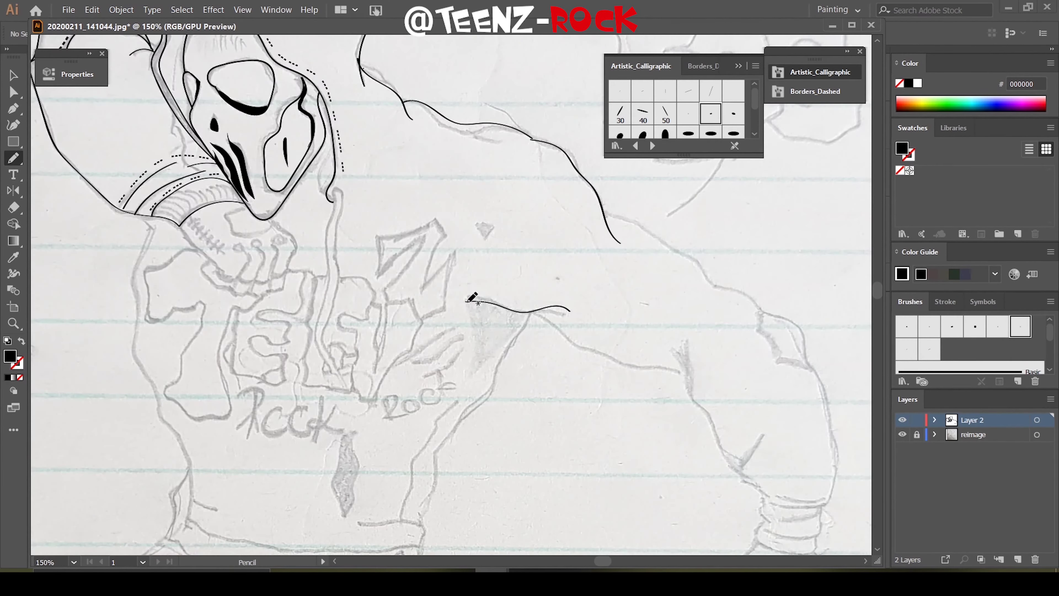
key("ctrl+plus")
left_click_drag(472, 304, 490, 383)
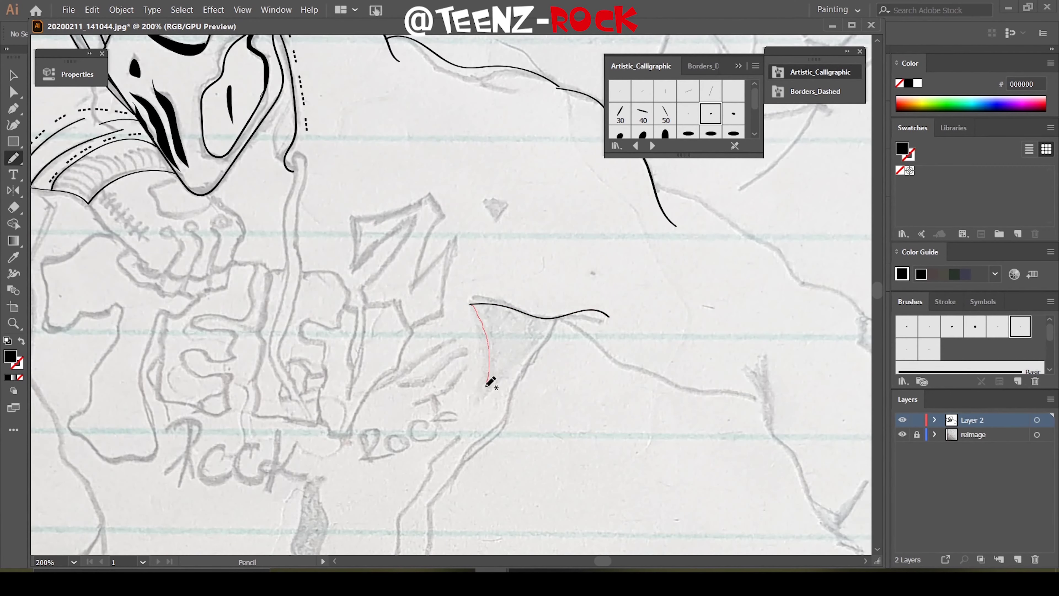
left_click_drag(492, 306, 479, 304)
key("ctrl+plus")
key("ctrl+plus")
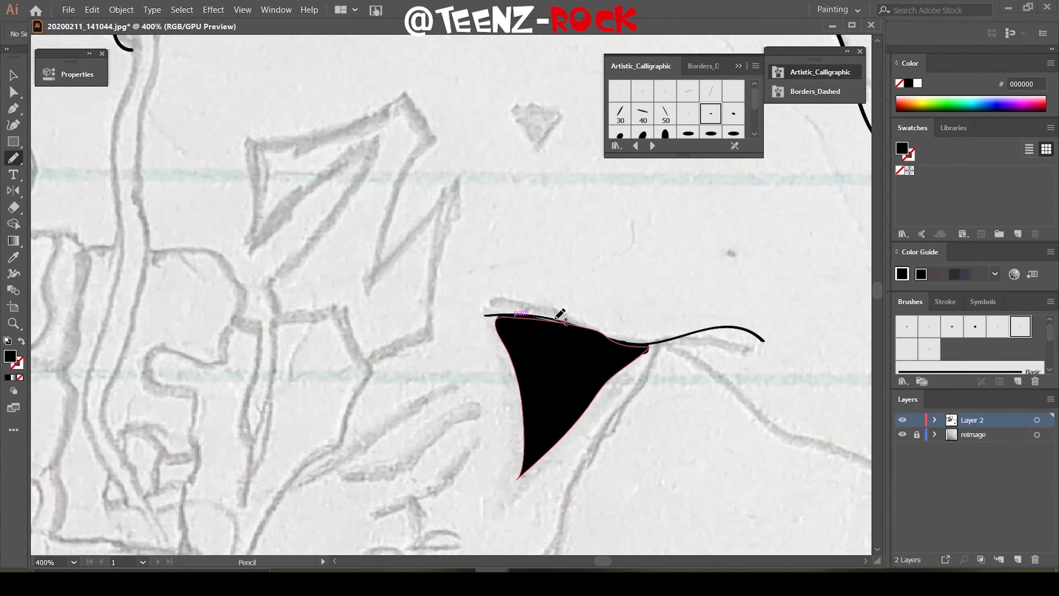
Draw the curved chest outlines with the Paintbrush and no fill
key("b")
left_click_drag(260, 347, 449, 437)
key("ctrl+minus")
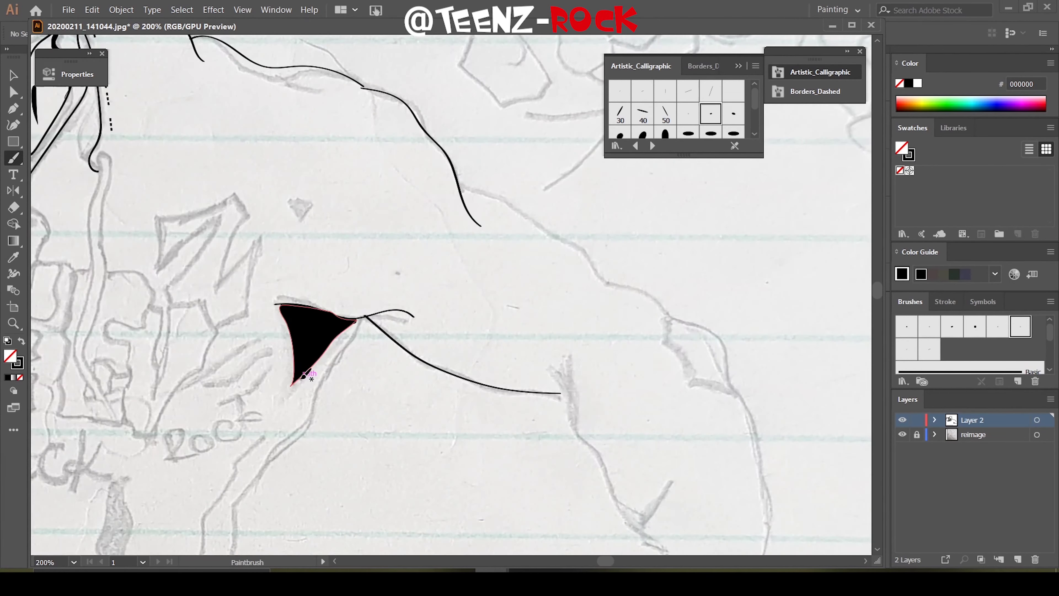
left_click_drag(365, 318, 228, 550)
left_click_drag(572, 366, 568, 413)
left_click_drag(538, 361, 638, 514)
Pencil a small spiky black accent on the chest's right side and check the Pencil settings
key("n")
key("ctrl+plus")
key("ctrl+plus")
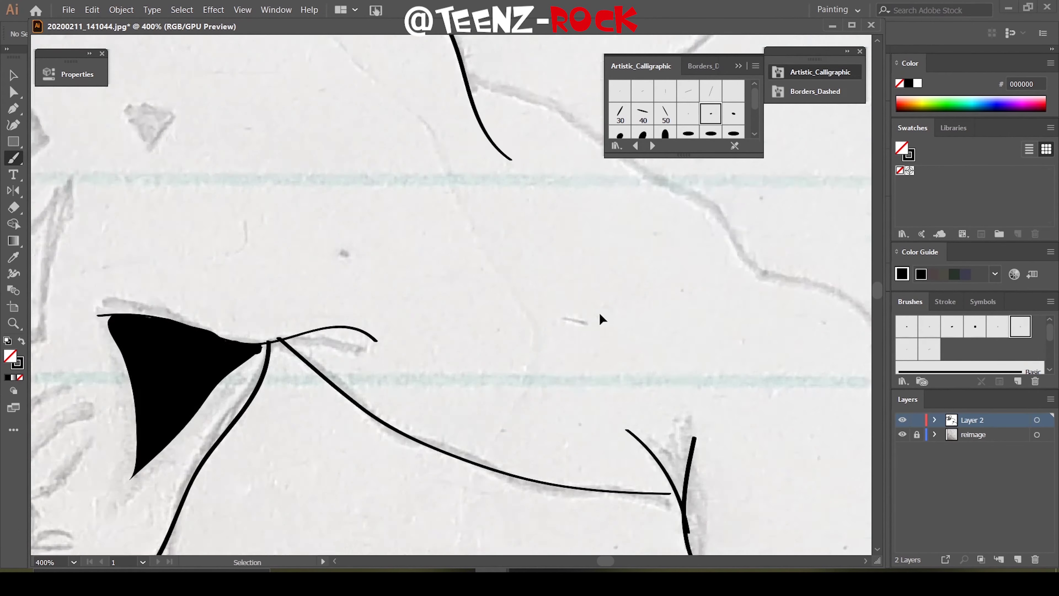
left_click_drag(672, 364, 685, 386)
key("shift+x")
double_click(13, 157)
left_click(544, 390)
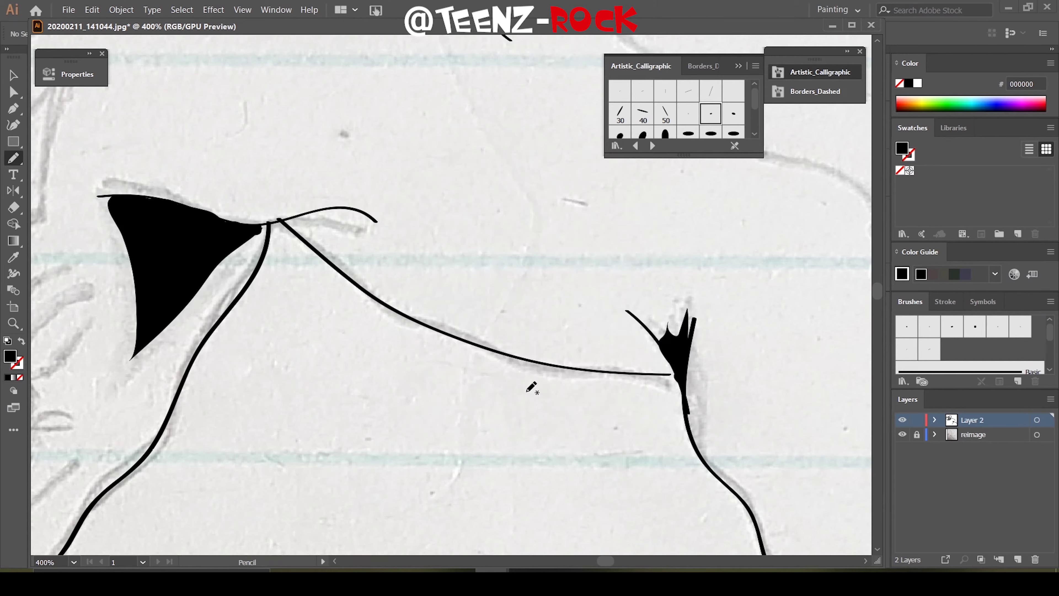
key("b")
key("ctrl+minus")
key("ctrl+minus")
key("ctrl+minus")
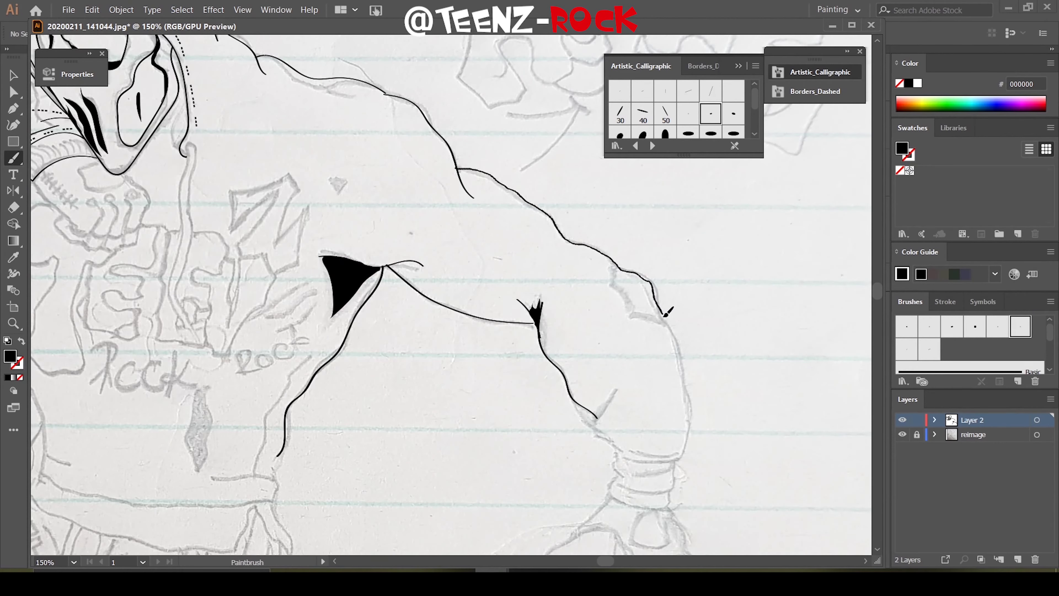
Ink the forearm's underside and outline, plus a solid black V-shaped fold mark
mouse_move(665, 315)
left_mouse_down()
mouse_move(685, 403)
mouse_move(634, 462)
left_mouse_up()
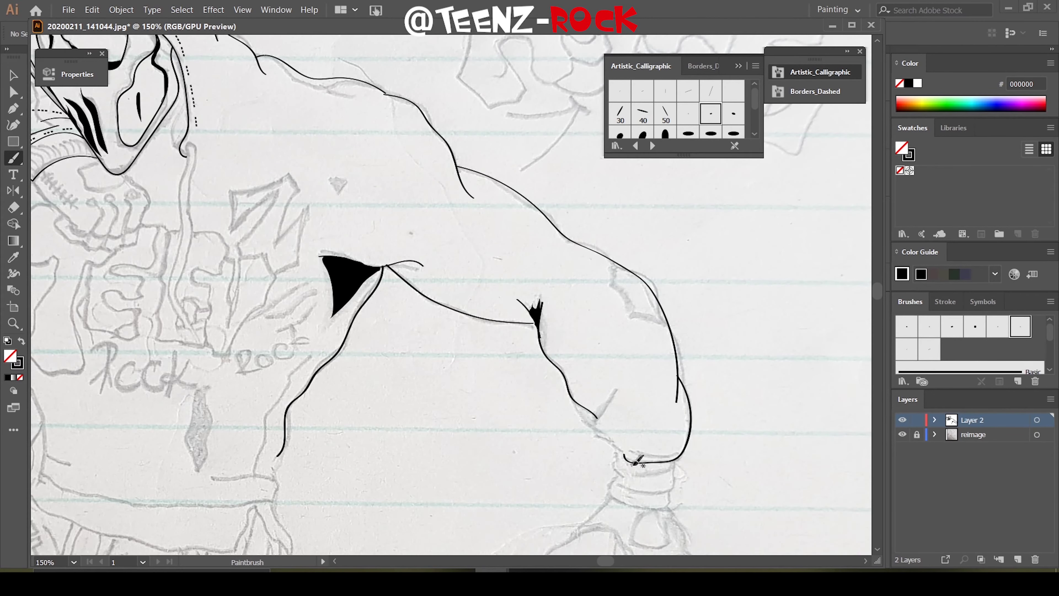
left_click_drag(592, 415, 625, 455)
key("ctrl+plus")
key("ctrl+plus")
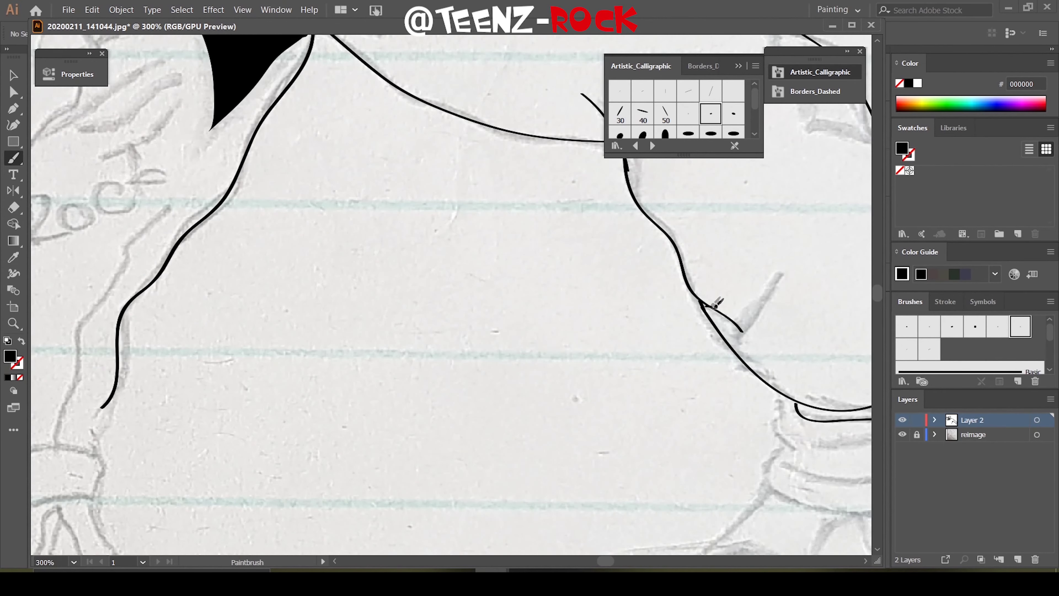
left_click_drag(782, 280, 709, 307)
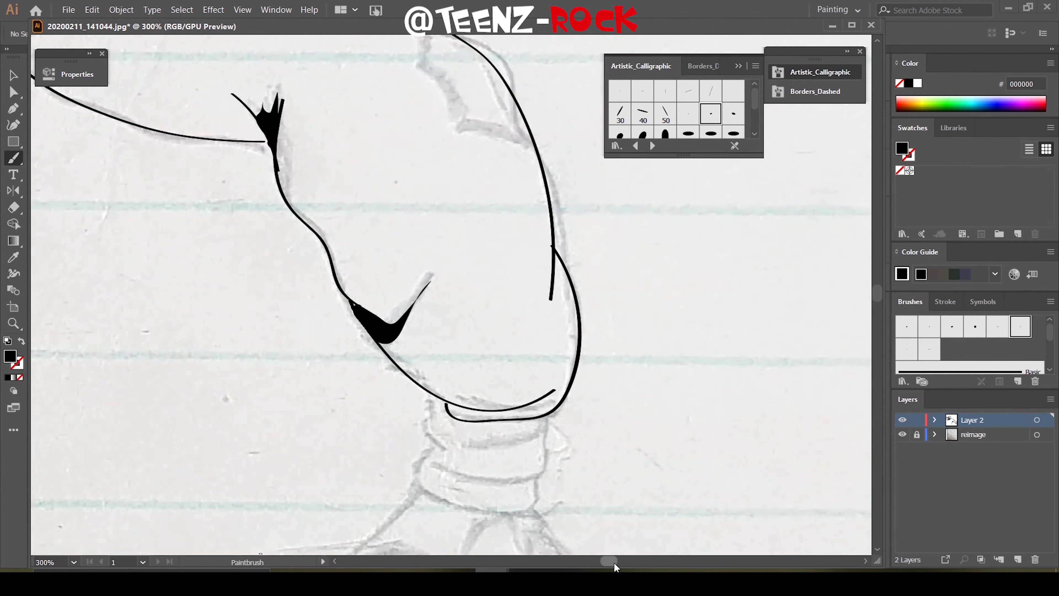
mouse_move(807, 400)
left_mouse_down()
mouse_move(448, 288)
mouse_move(527, 328)
left_mouse_up()
Draw the horizontal wrist cuff bands and the cuff's bottom edge
left_click_drag(429, 310, 525, 346)
left_click_drag(422, 348, 541, 368)
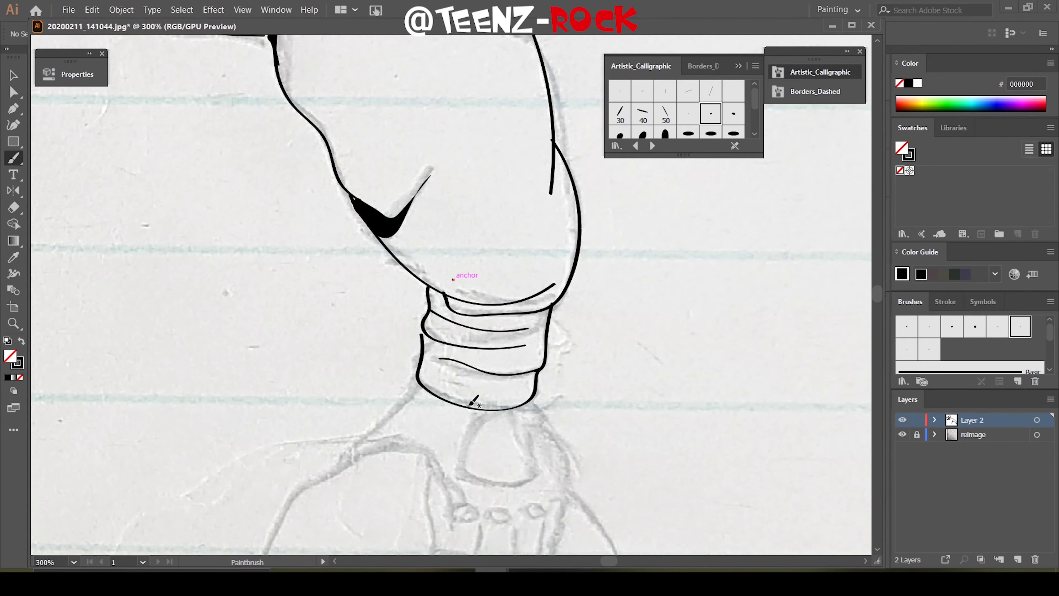
scroll(461, 279, "down", 5)
mouse_move(500, 252)
left_mouse_down()
mouse_move(462, 318)
mouse_move(504, 254)
left_mouse_up()
left_click_drag(457, 345, 454, 352)
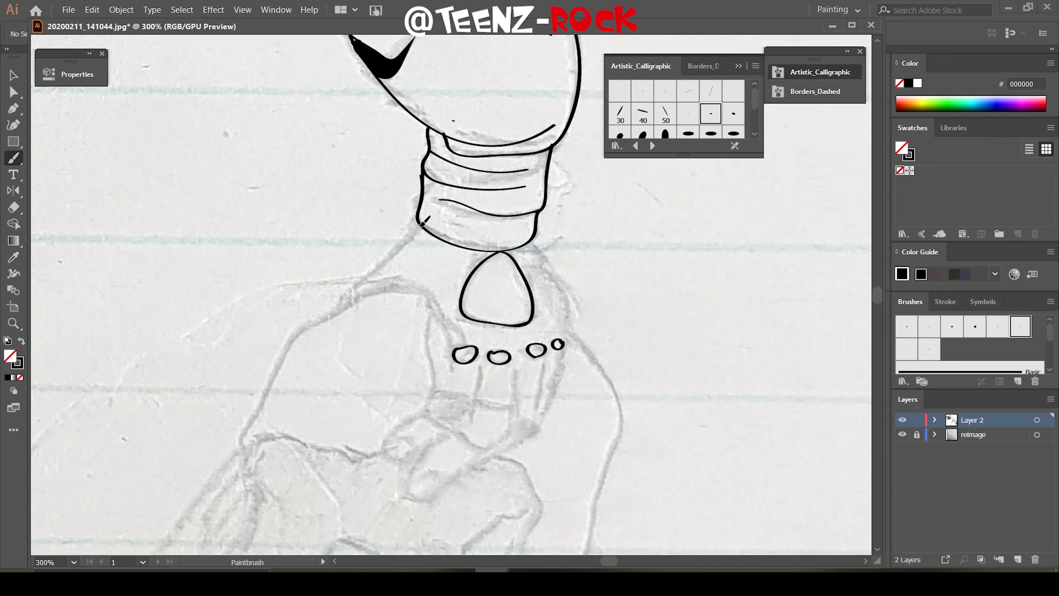
Outline the hand's upper edge and back, starting from the cuff
left_click_drag(422, 226, 244, 450)
left_click_drag(346, 308, 461, 426)
scroll(445, 407, "down", 4)
left_click_drag(419, 330, 449, 355)
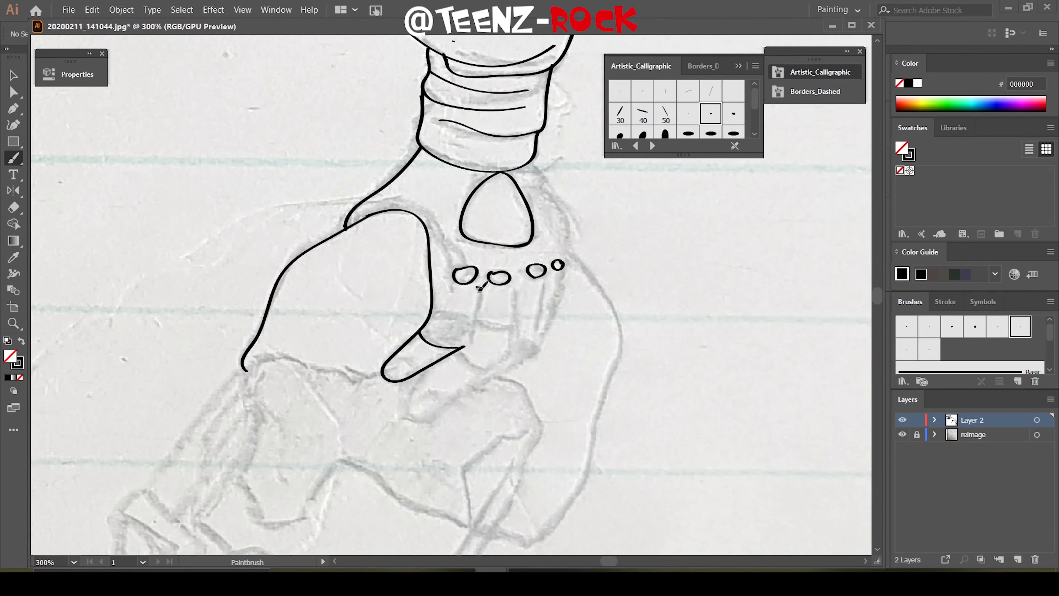
Ink two fingers with a fingernail, the dividing line and the knuckle creases
left_click(71, 74)
left_click_drag(475, 334, 470, 345)
mouse_move(517, 289)
left_mouse_down()
mouse_move(426, 369)
mouse_move(433, 394)
left_mouse_up()
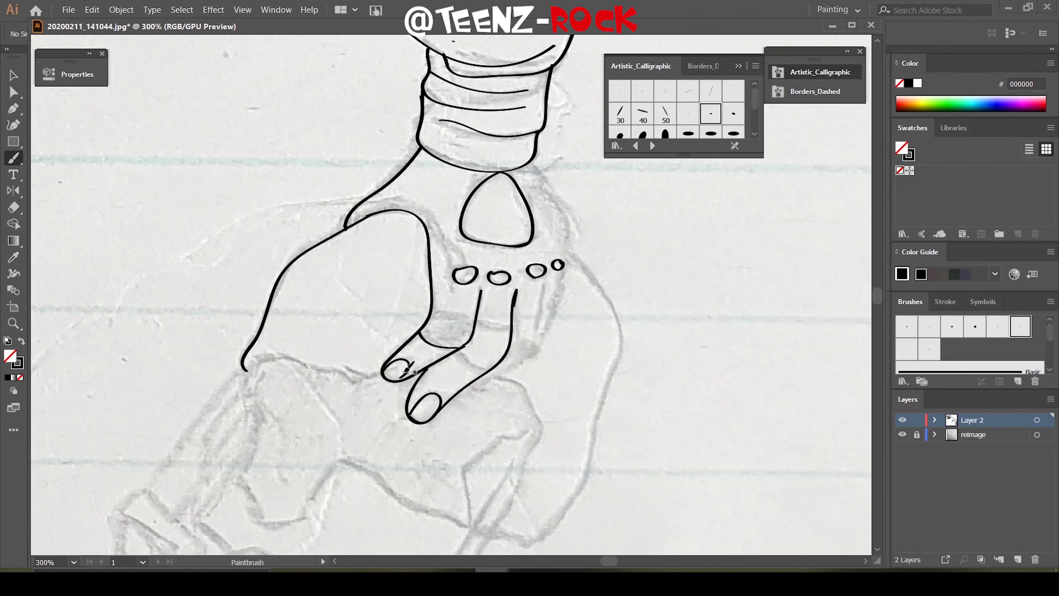
left_click_drag(542, 290, 463, 388)
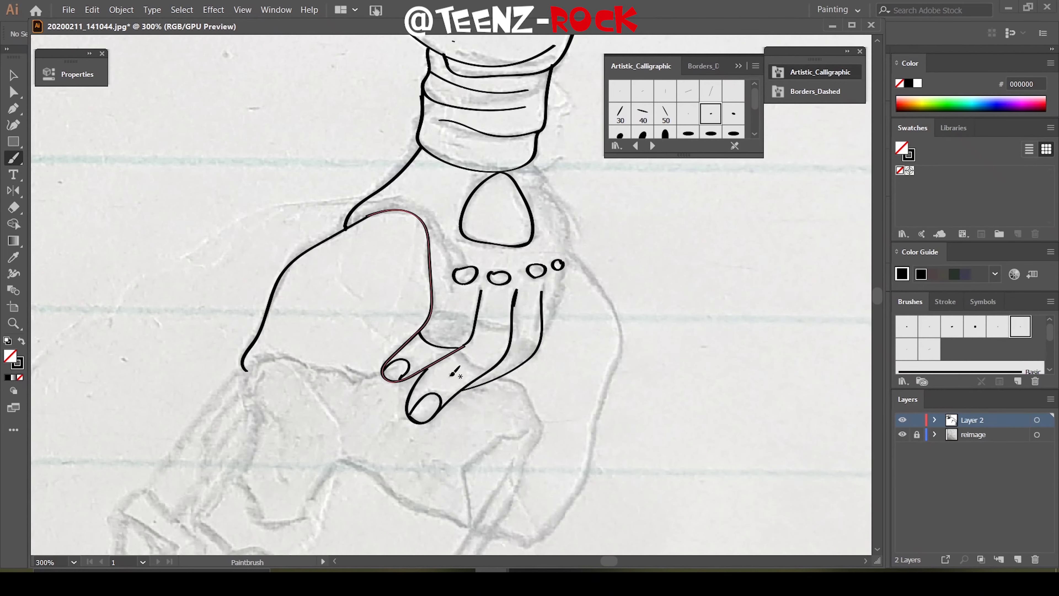
key("ctrl+plus")
mouse_move(421, 349)
left_mouse_down()
mouse_move(417, 360)
mouse_move(504, 394)
left_mouse_up()
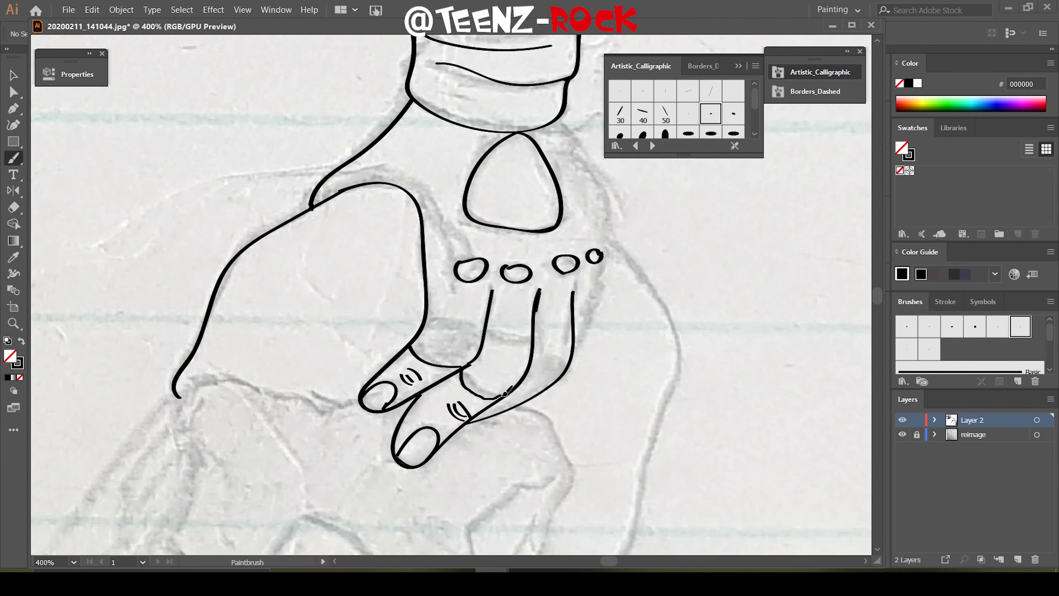
left_click_drag(413, 341, 471, 359)
left_click_drag(468, 368, 480, 377)
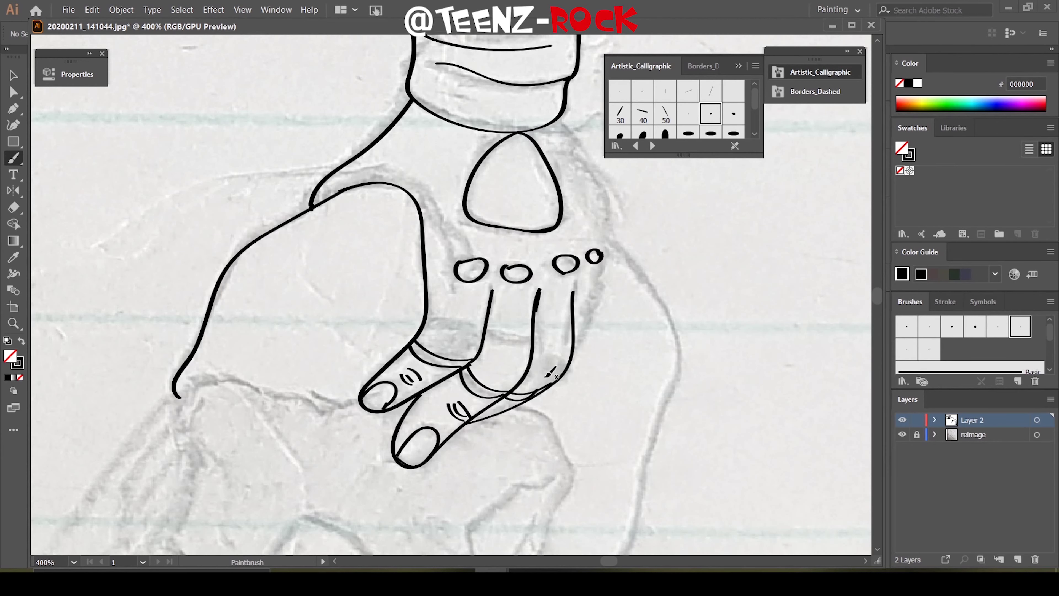
Draw the hand's right outline, the wavy palm edge and the blob-shaped object below
left_click_drag(579, 142, 574, 354)
left_click_drag(191, 396, 359, 403)
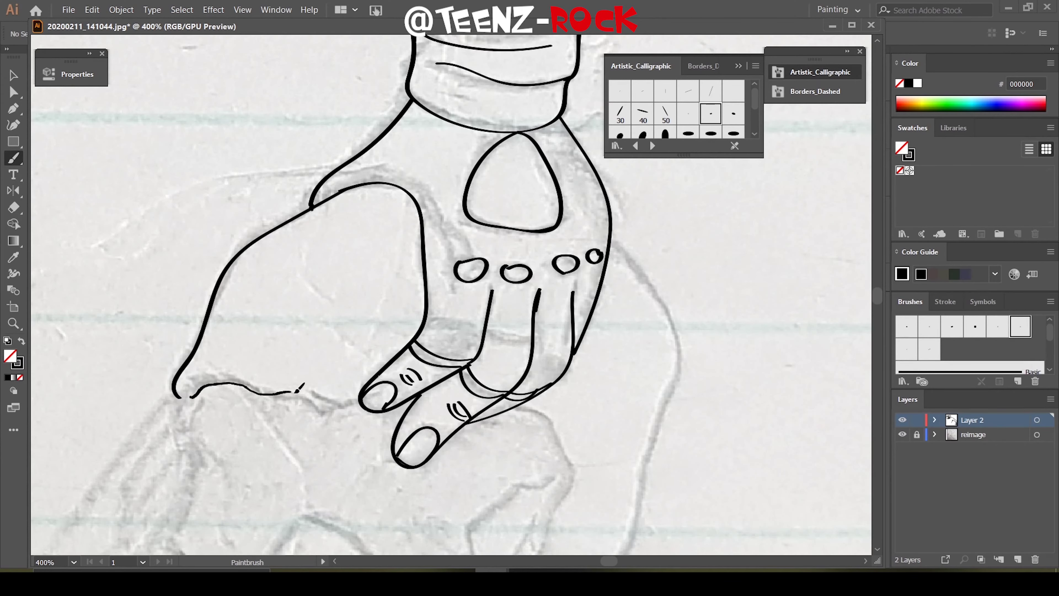
scroll(334, 506, "down", 5)
left_click_drag(188, 171, 561, 209)
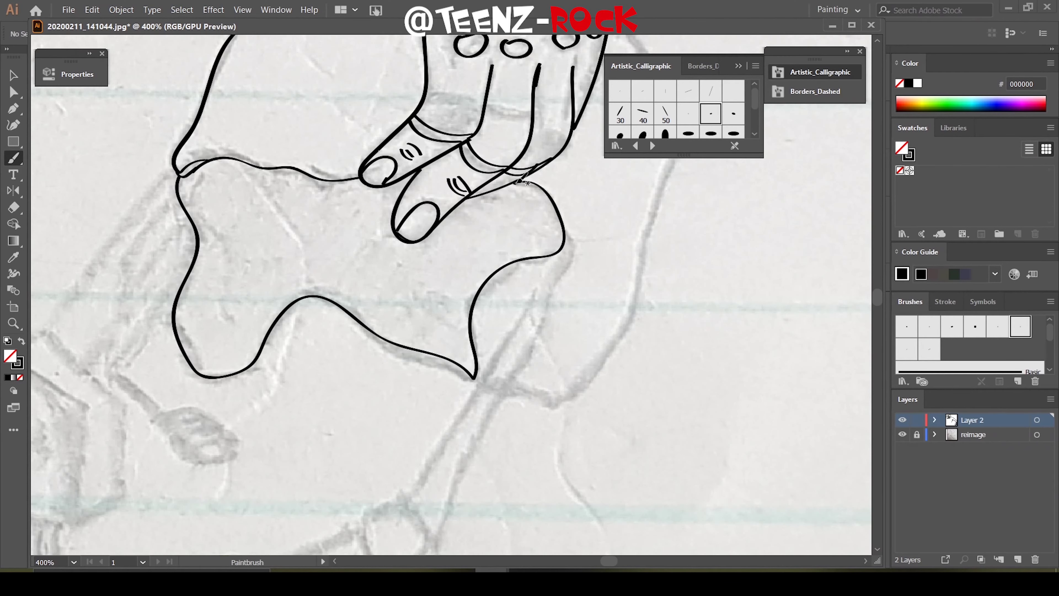
Ink the stick's bottom cap, the first cylinder segment and the cylinder's rounded end cap
scroll(539, 189, "down", 2)
left_click_drag(538, 194, 542, 201)
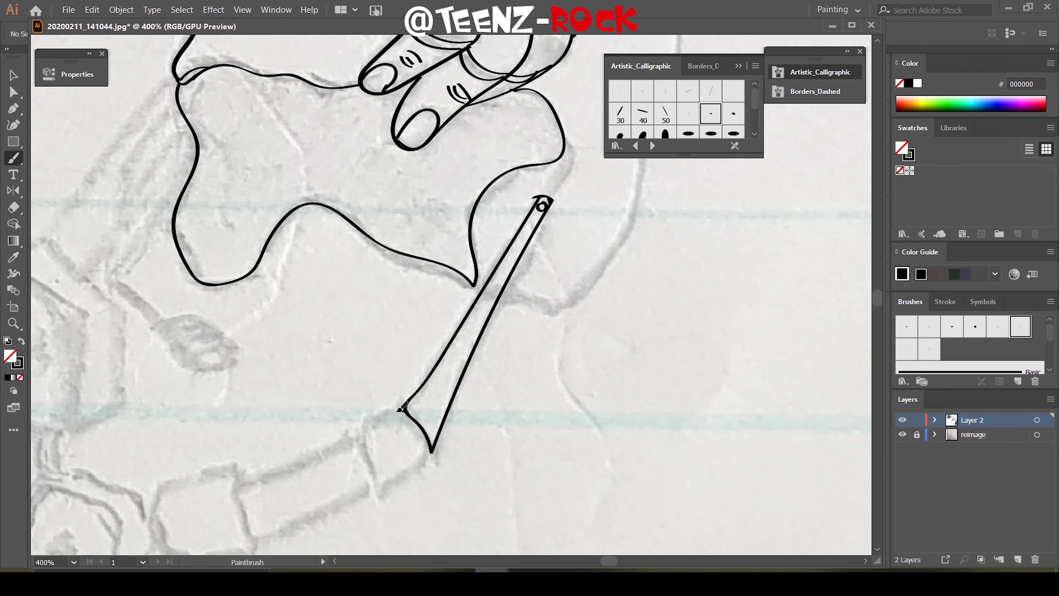
left_click_drag(401, 408, 433, 450)
scroll(434, 451, "down", 2)
scroll(434, 450, "left", 6)
left_click_drag(667, 319, 688, 363)
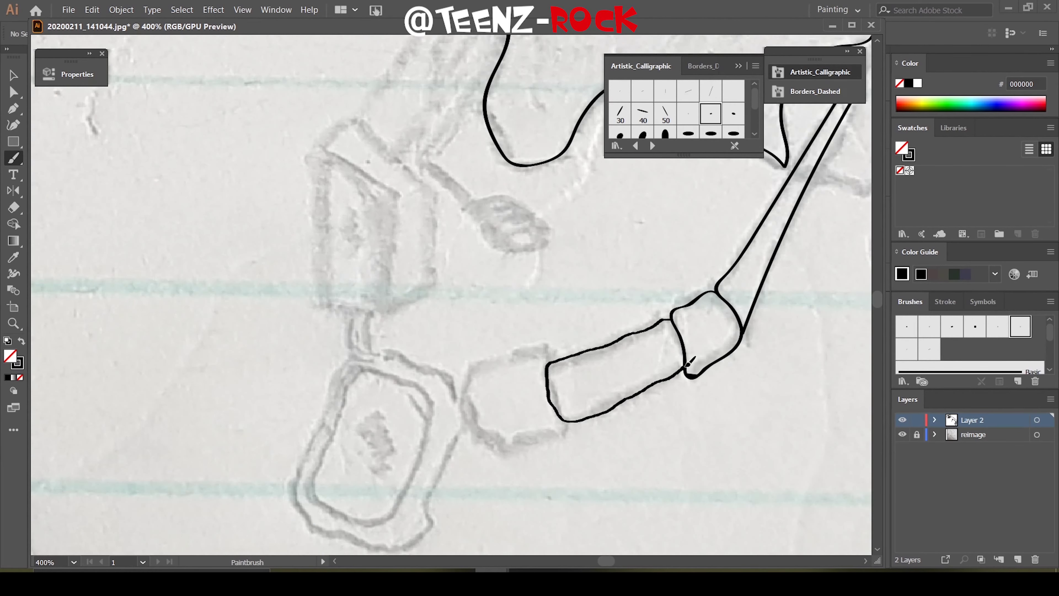
mouse_move(556, 355)
left_mouse_down()
mouse_move(538, 351)
mouse_move(492, 448)
mouse_move(570, 421)
left_mouse_up()
Switch to filled freehand shading and add solid black shadows under the cap and middle segment
left_click_drag(13, 158, 79, 193)
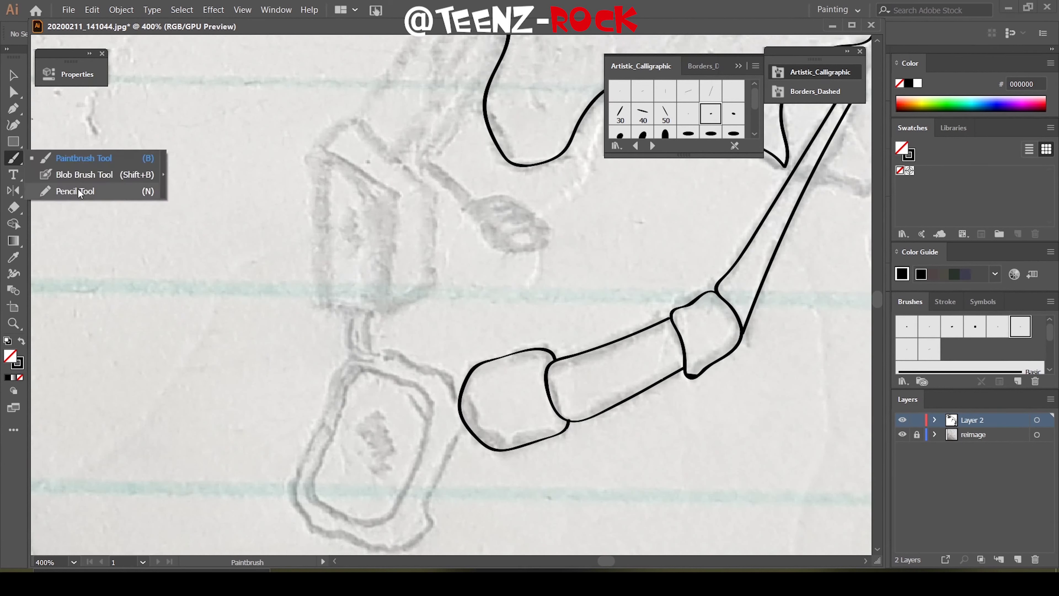
left_click_drag(464, 394, 545, 425)
left_click_drag(479, 430, 465, 394)
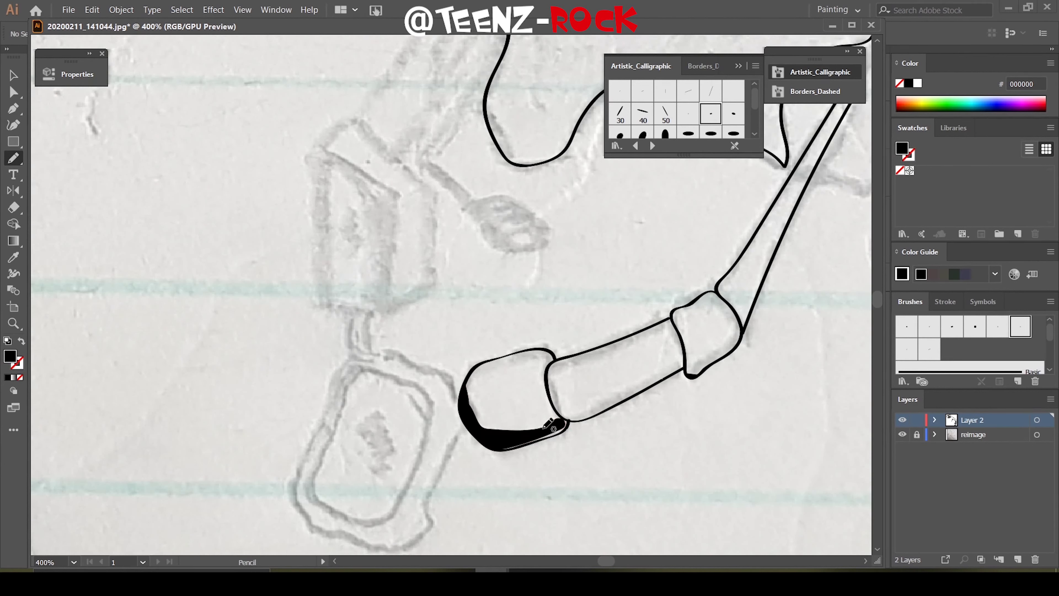
left_click_drag(534, 440, 563, 426)
mouse_move(746, 320)
left_mouse_down()
mouse_move(693, 375)
mouse_move(560, 421)
mouse_move(667, 372)
left_mouse_up()
Begin a solid black shadow shape beneath the fingers
scroll(670, 373, "down", 3)
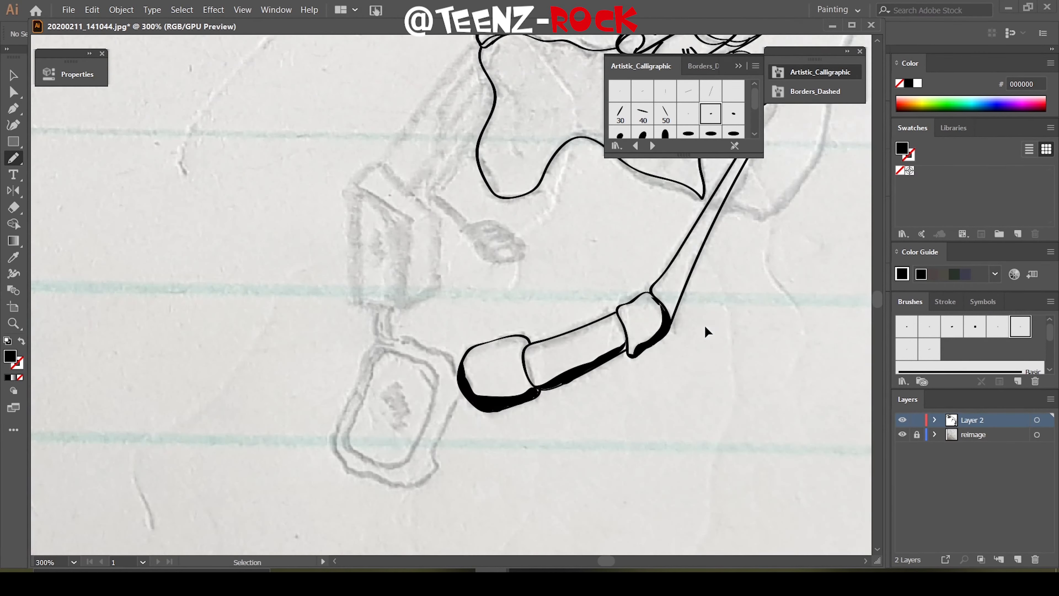
scroll(704, 325, "up", 3)
left_click_drag(849, 176, 713, 324)
left_click_drag(501, 323, 843, 291)
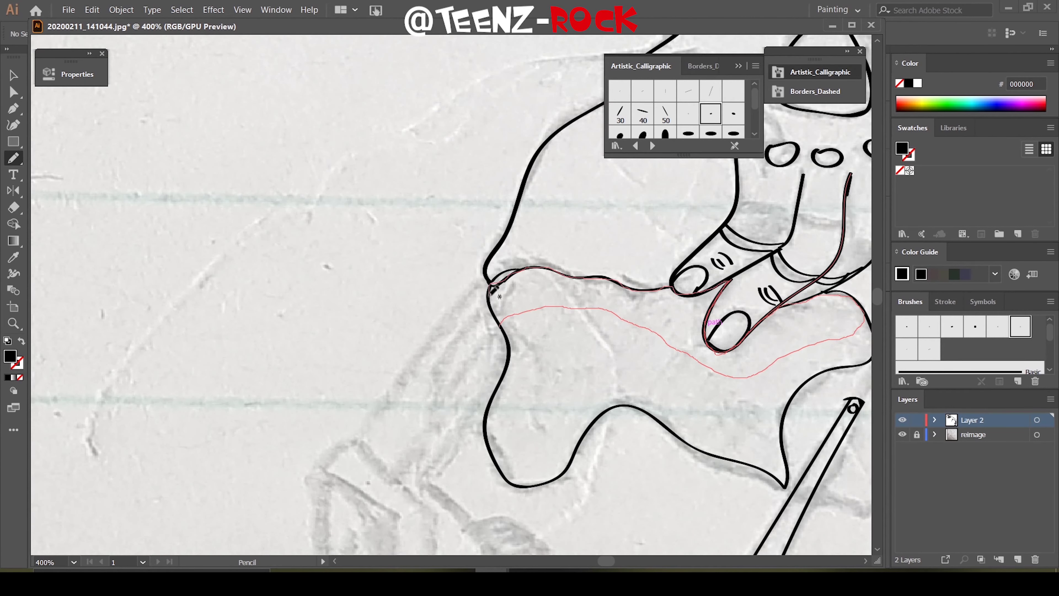
Close the black shadow under the fingers and extend it into a downward drip
left_click_drag(491, 293, 493, 301)
scroll(523, 374, "right", 5)
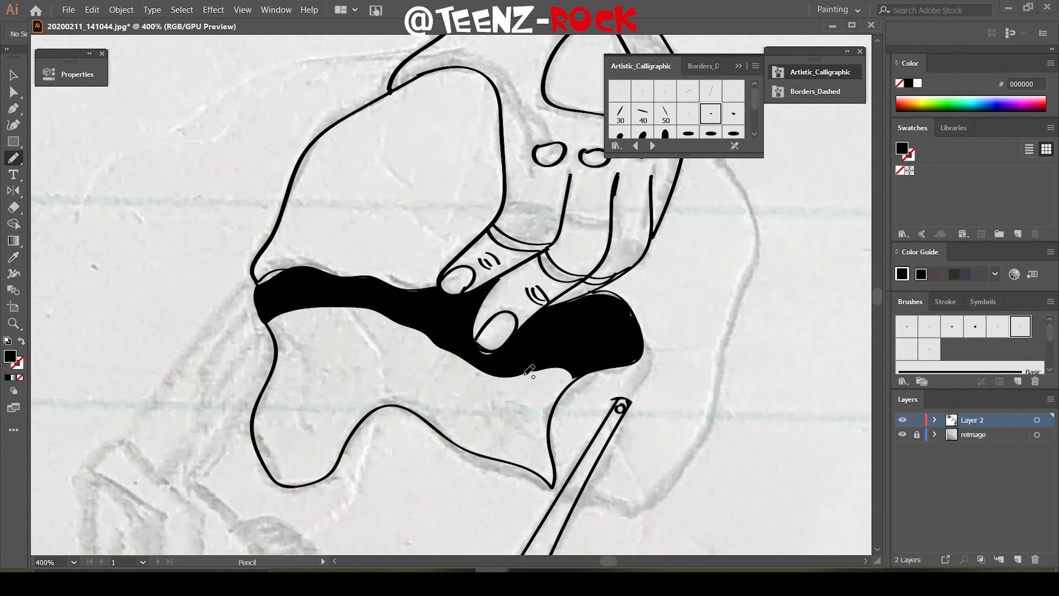
left_click_drag(638, 356, 552, 486)
key("ctrl+0")
Return to thin unfilled strokes and outline the hand's right side and the curved handle's sides
key("ctrl+equal")
key("ctrl+equal")
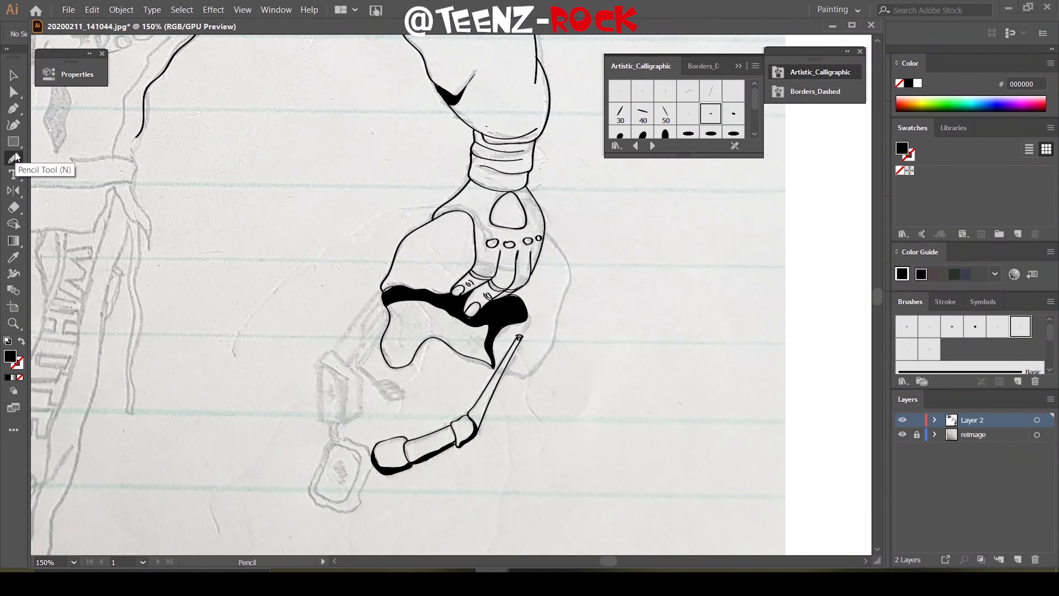
left_click(13, 158)
key("slash")
left_click_drag(543, 224, 522, 378)
key("ctrl+equal")
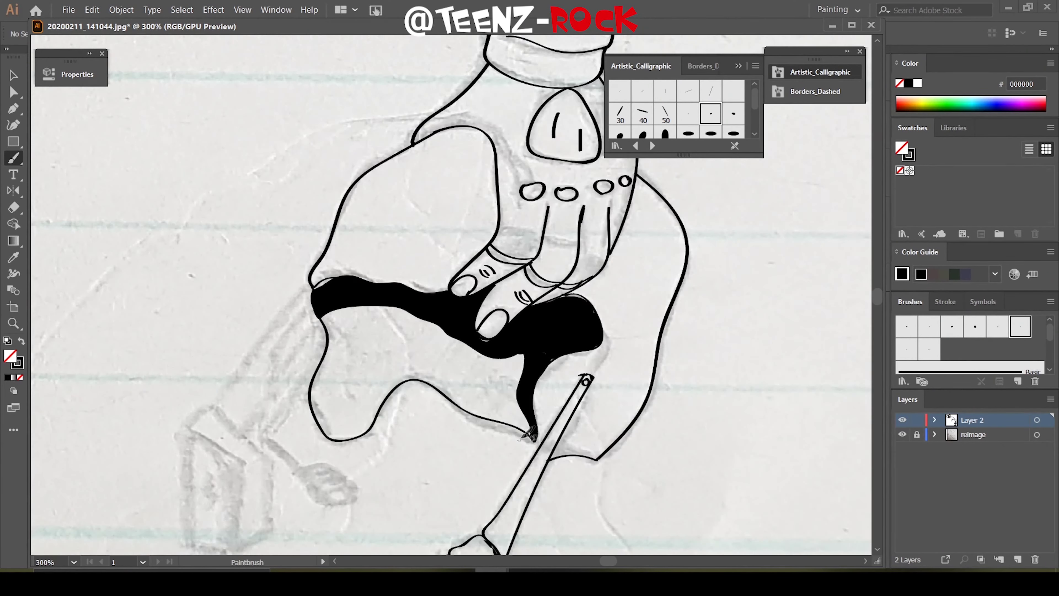
mouse_move(326, 336)
left_mouse_down()
mouse_move(338, 467)
mouse_move(325, 344)
left_mouse_up()
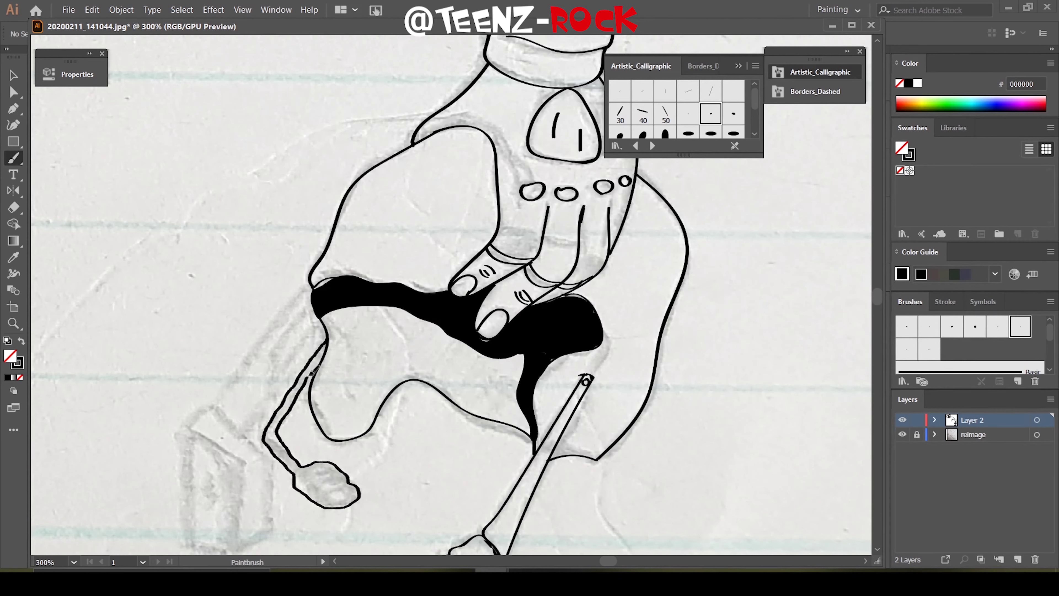
Draw the handle's rounded end with ridge lines and its connecting strokes
mouse_move(309, 482)
left_mouse_down()
mouse_move(340, 468)
mouse_move(349, 478)
left_mouse_up()
mouse_move(329, 499)
left_mouse_down()
mouse_move(354, 485)
mouse_move(315, 495)
left_mouse_up()
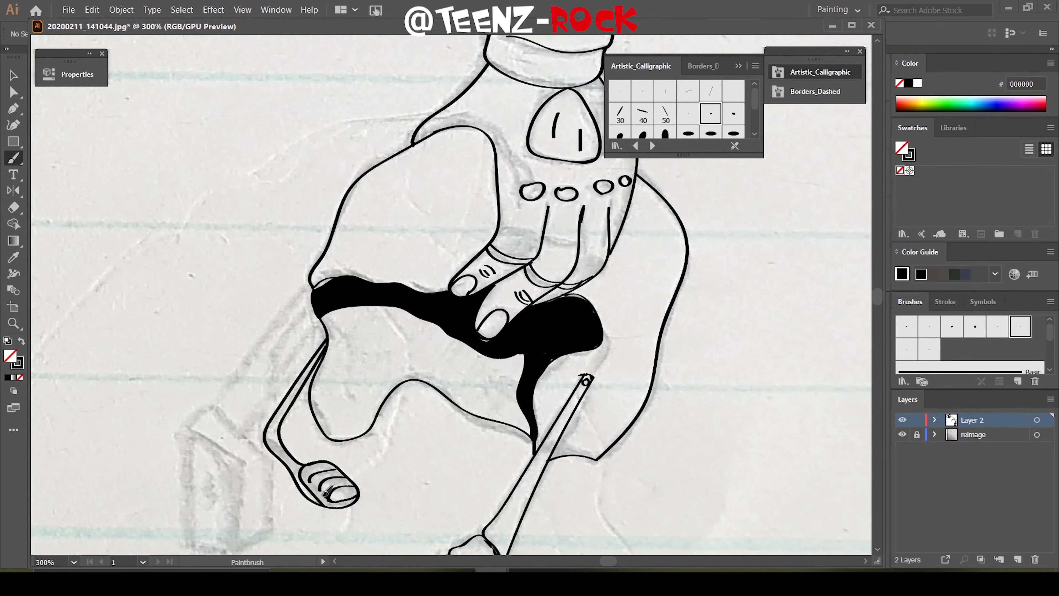
left_click_drag(322, 275, 204, 403)
left_click_drag(324, 322, 317, 330)
left_click_drag(205, 402, 269, 452)
scroll(194, 203, "down", 5)
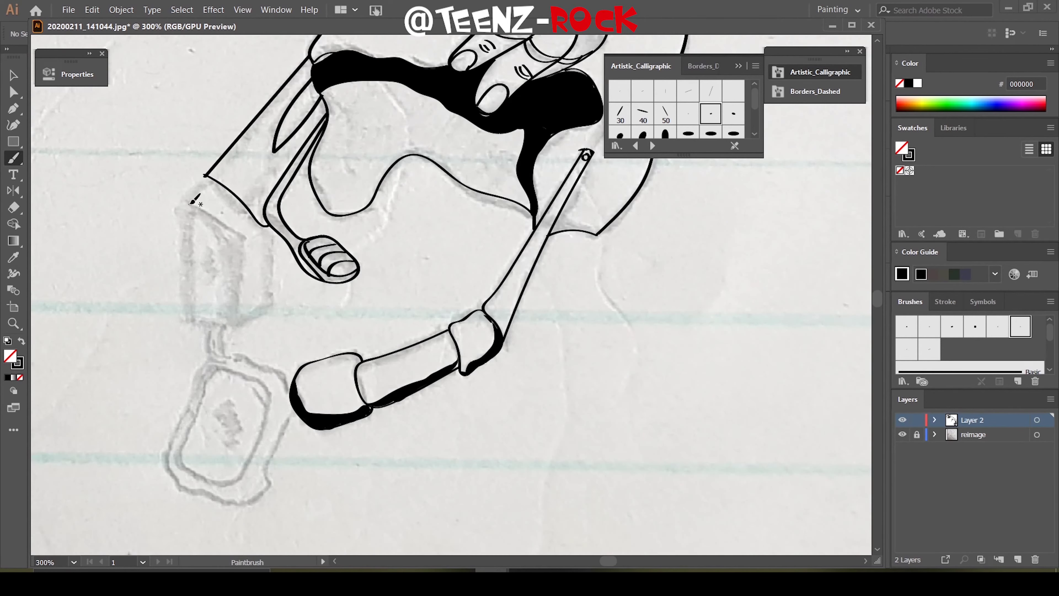
Outline the small box with its lid and the hanging tag, adding zigzag marks inside
mouse_move(190, 203)
left_mouse_down()
mouse_move(240, 236)
mouse_move(246, 206)
mouse_move(233, 322)
left_mouse_up()
left_click_drag(241, 237, 236, 312)
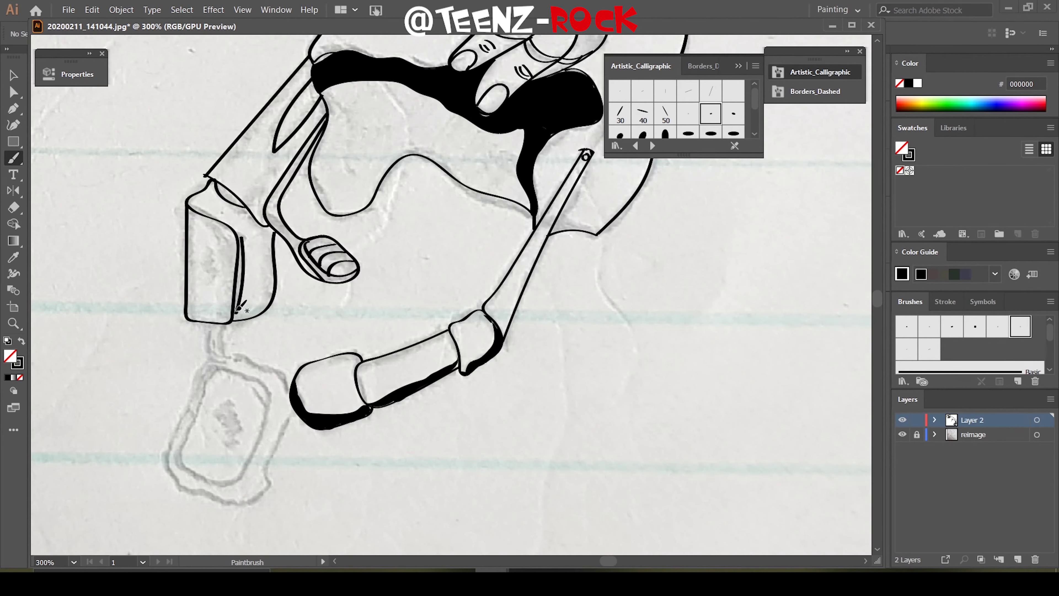
scroll(240, 308, "down", 5)
mouse_move(236, 149)
left_mouse_down()
mouse_move(188, 235)
mouse_move(255, 148)
mouse_move(235, 149)
mouse_move(294, 173)
mouse_move(230, 129)
left_mouse_up()
scroll(233, 208, "up", 5)
left_click_drag(250, 189, 217, 234)
scroll(229, 292, "up", 2)
left_click_drag(196, 158, 192, 204)
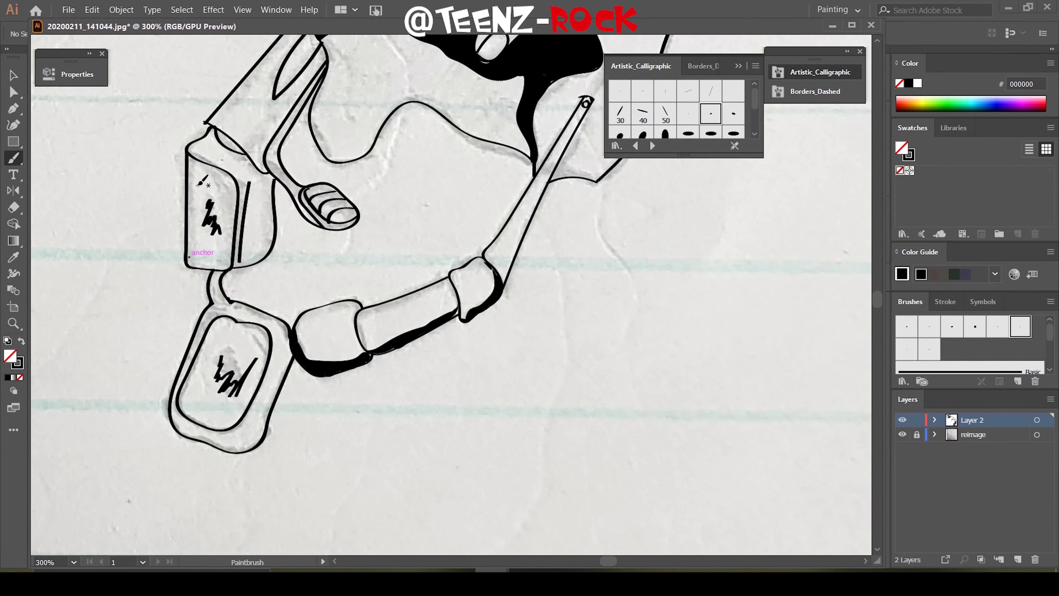
key("v")
key("ctrl+minus")
key("ctrl+minus")
key("ctrl+minus")
Outline the fist near the chest with its top, front finger and first knuckle curve
key("b")
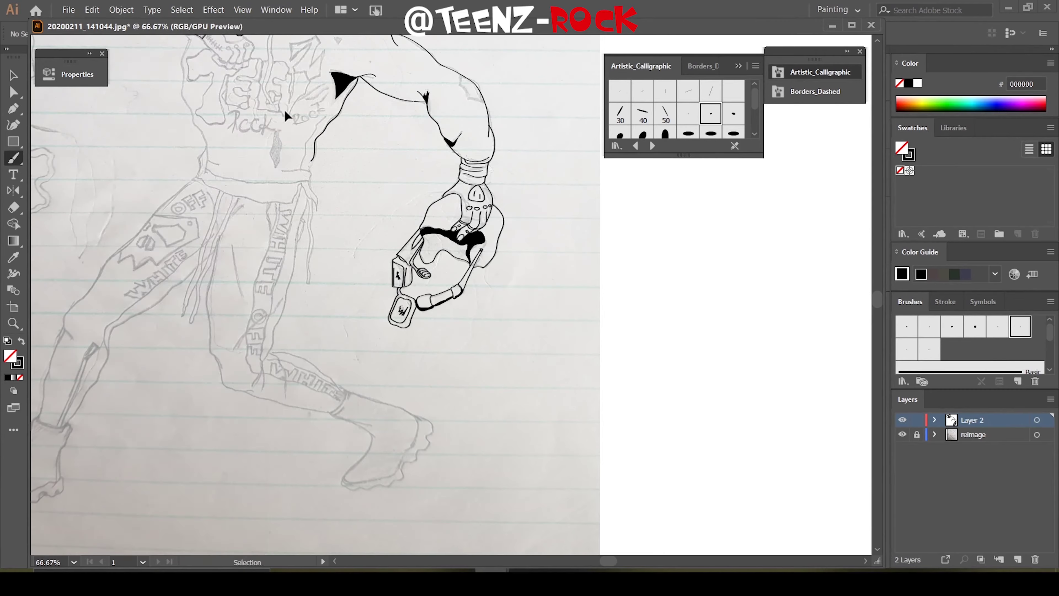
key("ctrl+plus")
key("ctrl+plus")
key("ctrl+plus")
left_click_drag(286, 200, 308, 219)
mouse_move(308, 218)
left_mouse_down()
mouse_move(340, 253)
mouse_move(401, 227)
left_mouse_up()
left_click_drag(389, 211, 395, 217)
mouse_move(399, 131)
left_mouse_down()
mouse_move(447, 160)
mouse_move(450, 273)
left_mouse_up()
mouse_move(449, 212)
left_mouse_down()
mouse_move(414, 280)
mouse_move(403, 228)
left_mouse_up()
Add the remaining finger, lower knuckles, a diagonal cuff stitch and a long tapered strand
left_click_drag(480, 263, 475, 292)
left_click_drag(417, 311, 343, 296)
left_click_drag(338, 259, 331, 268)
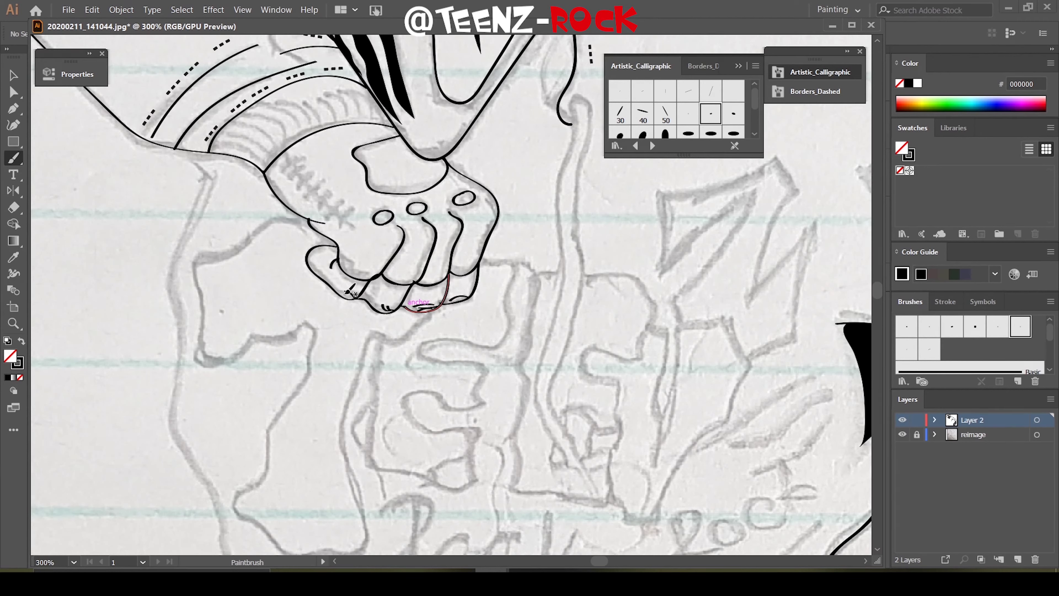
left_click_drag(285, 150, 351, 226)
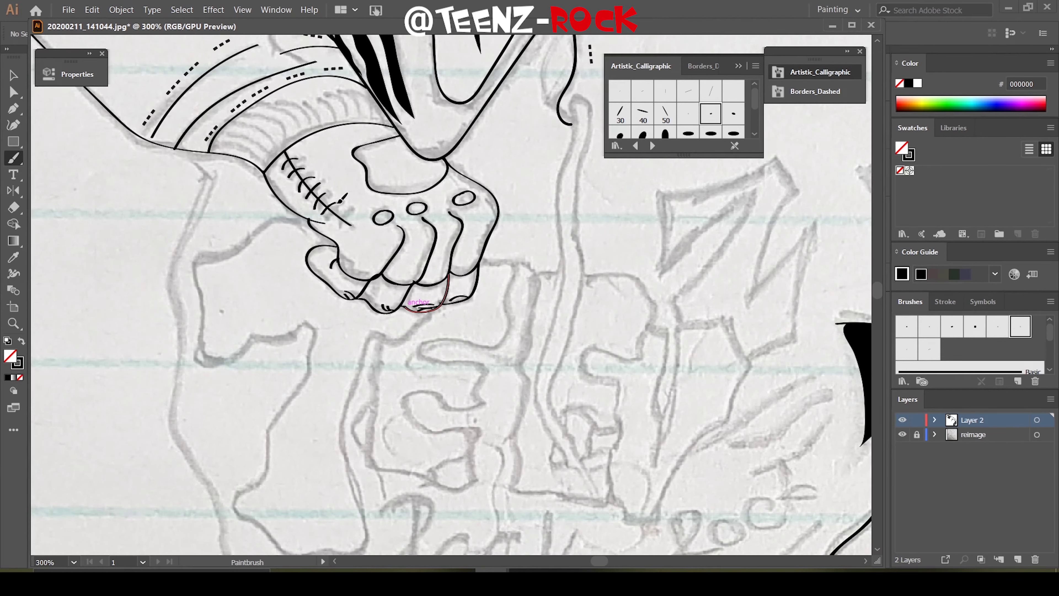
mouse_move(583, 130)
left_mouse_down()
mouse_move(539, 377)
mouse_move(598, 496)
mouse_move(573, 122)
left_mouse_up()
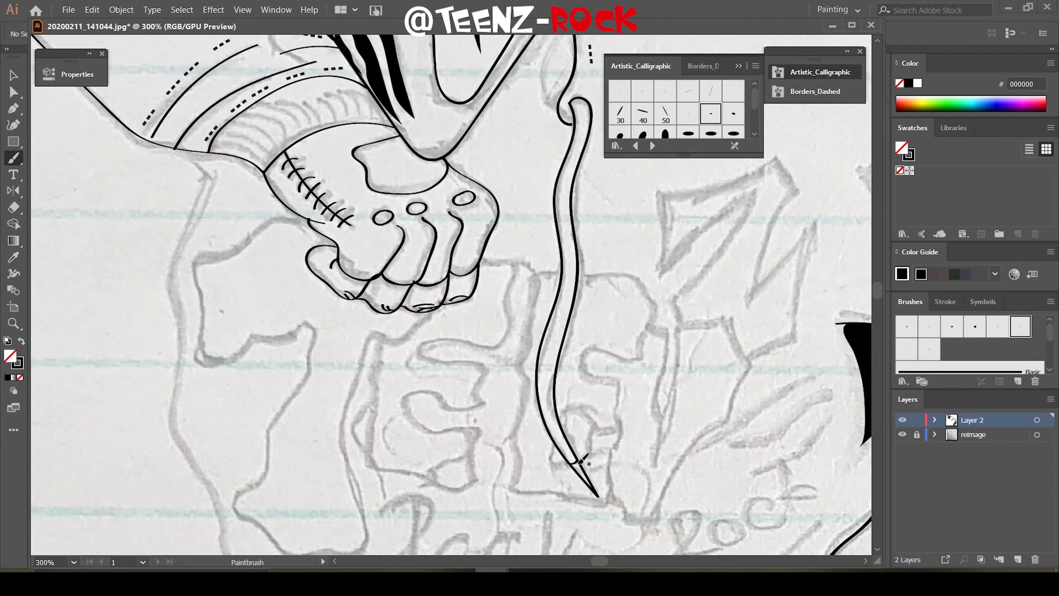
left_click_drag(308, 222, 255, 522)
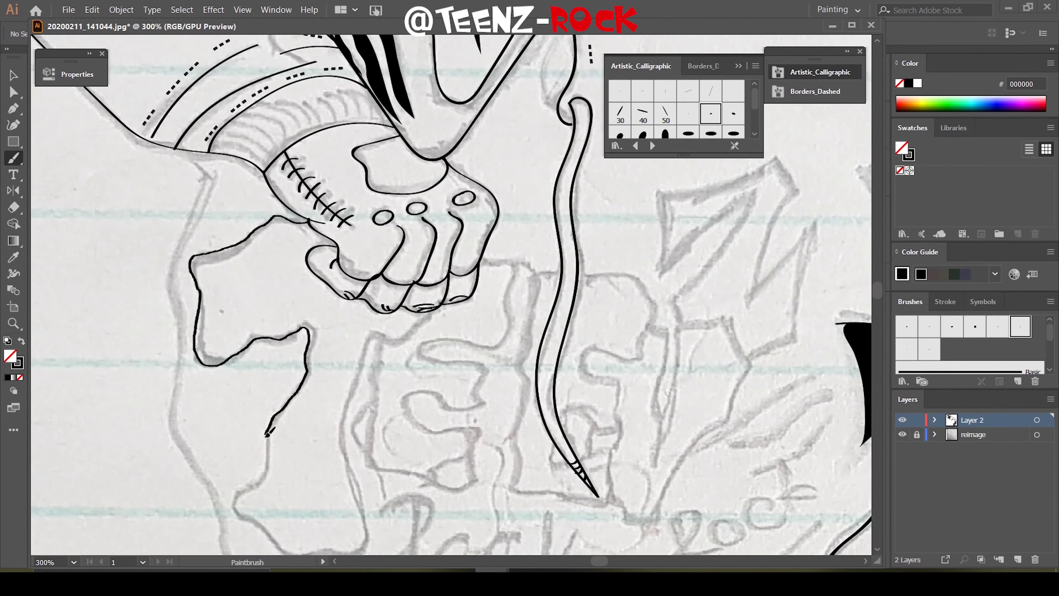
Ink the G, E, next letter and diamond-shaped graffiti letter outlines over the sketch
scroll(255, 522, "down", 3)
mouse_move(438, 223)
left_mouse_down()
mouse_move(346, 400)
mouse_move(256, 443)
left_mouse_up()
mouse_move(380, 261)
left_mouse_down()
mouse_move(494, 262)
mouse_move(484, 183)
left_mouse_up()
scroll(483, 183, "down", 3)
mouse_move(560, 101)
left_mouse_down()
mouse_move(535, 108)
mouse_move(542, 320)
mouse_move(636, 168)
left_mouse_up()
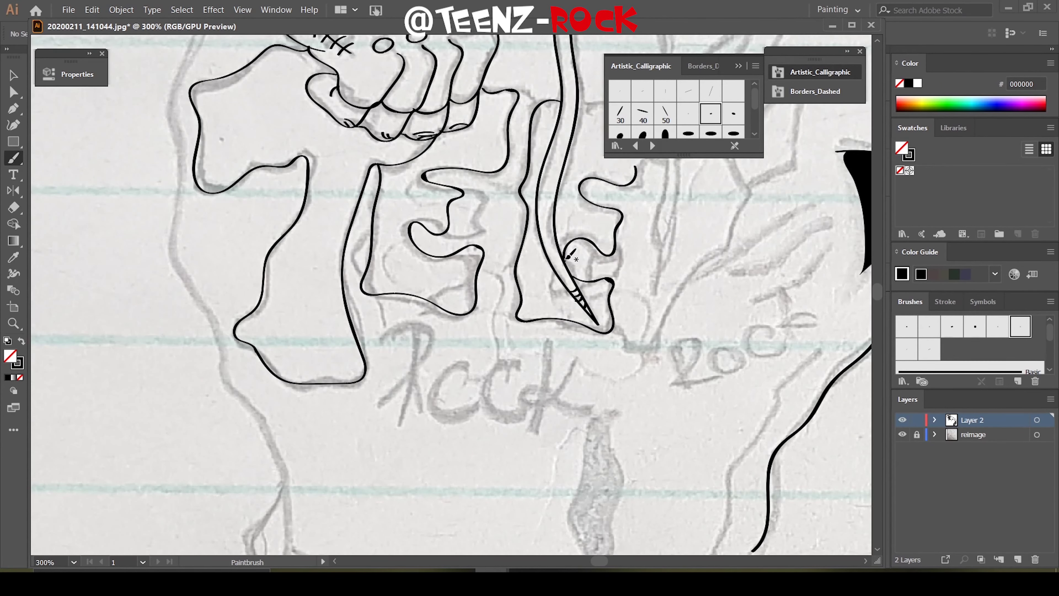
scroll(636, 168, "up", 3)
left_click_drag(575, 195, 638, 263)
scroll(676, 252, "right", 5)
mouse_move(375, 254)
left_mouse_down()
mouse_move(358, 404)
mouse_move(321, 423)
left_mouse_up()
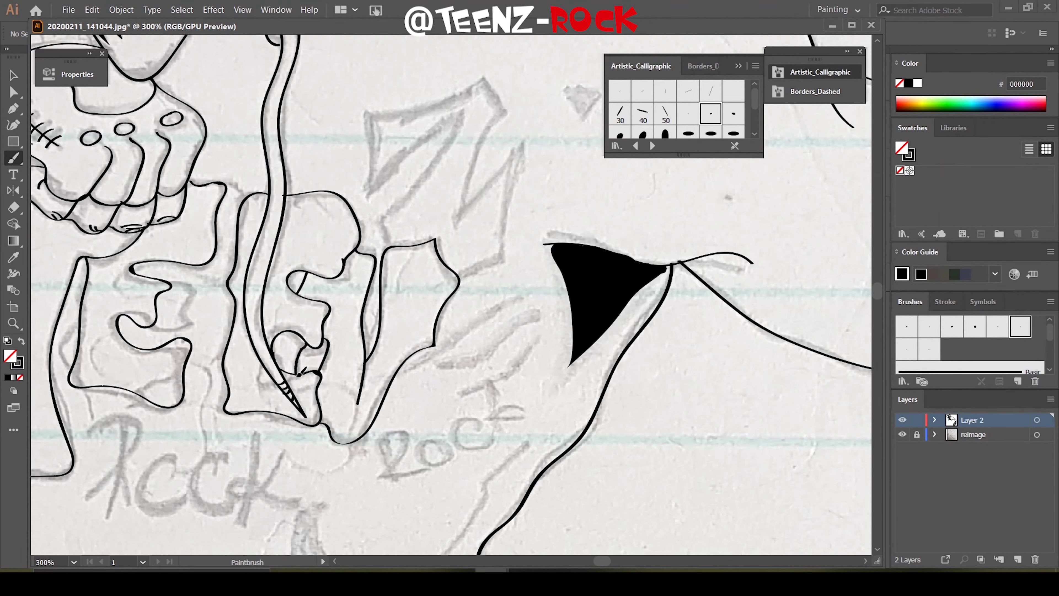
left_click_drag(388, 234, 459, 276)
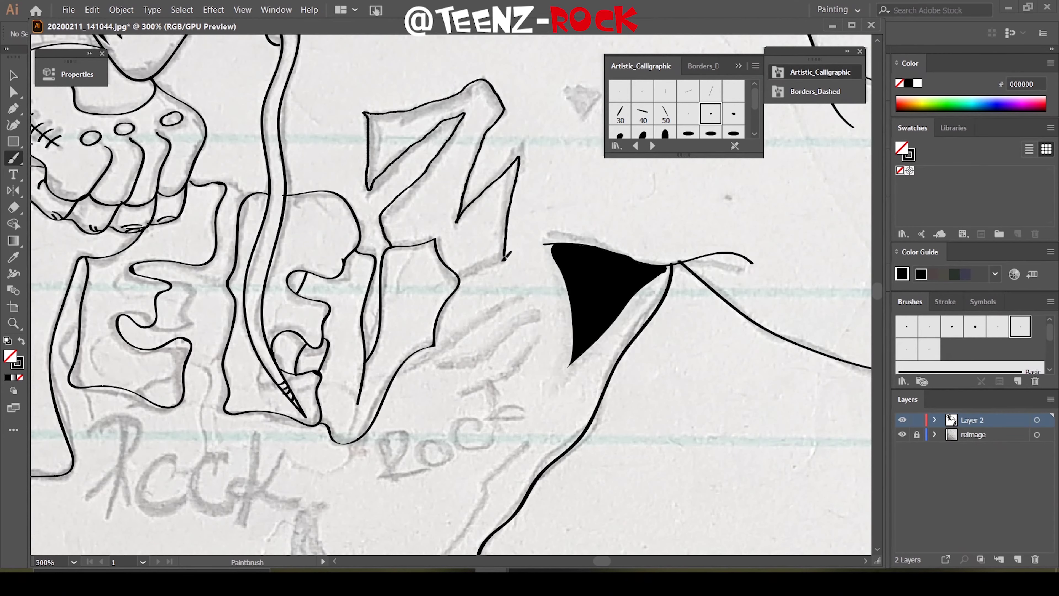
scroll(465, 183, "down", 3)
Handwrite the word 'rock' beneath the graffiti letters in 1 pt strokes
left_click(71, 74)
scroll(417, 334, "left", 5)
mouse_move(379, 330)
left_mouse_down()
mouse_move(400, 403)
mouse_move(422, 353)
mouse_move(429, 407)
left_mouse_up()
left_click_drag(475, 358, 467, 357)
left_click_drag(520, 351, 524, 396)
mouse_move(543, 330)
left_mouse_down()
mouse_move(533, 417)
mouse_move(592, 382)
left_mouse_up()
left_click_drag(577, 347, 539, 390)
Write a second 'Rock' to the right, discarding a 2 pt attempt for thinner strokes
left_click_drag(676, 330, 709, 367)
key("ctrl+z")
left_click(171, 186)
left_click_drag(675, 336, 711, 364)
left_click_drag(734, 338, 772, 338)
key("ctrl+z")
key("ctrl+z")
key("ctrl+z")
key("ctrl+z")
mouse_move(672, 333)
left_mouse_down()
mouse_move(709, 359)
mouse_move(736, 336)
left_mouse_up()
left_click_drag(784, 311, 782, 344)
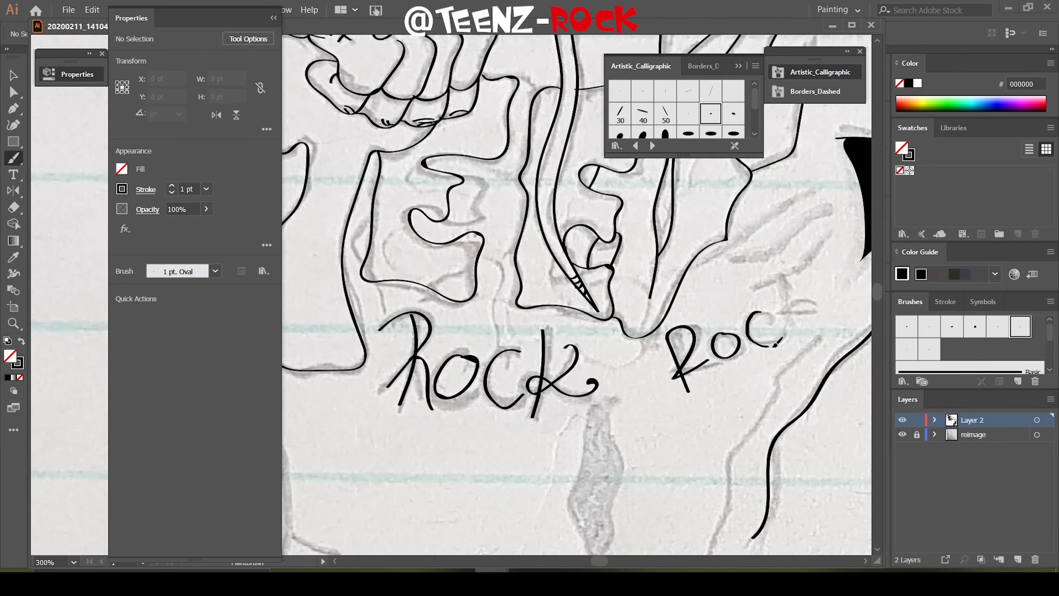
left_click_drag(777, 276, 811, 298)
Ink the torso's left edge, the body outline down to the neck, and the waistband
key("ctrl+minus")
key("ctrl+minus")
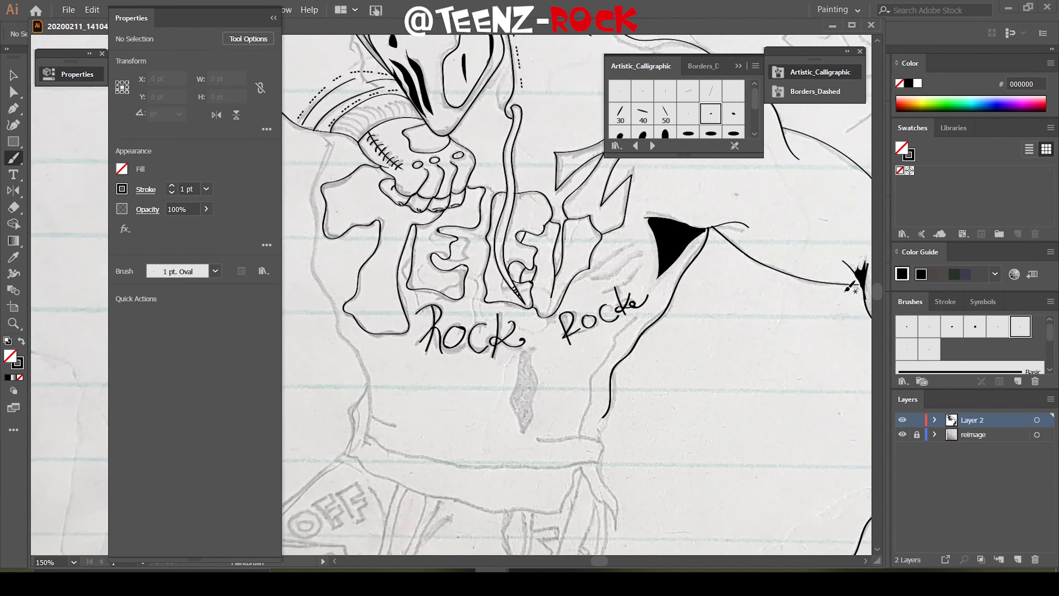
left_click_drag(637, 319, 577, 438)
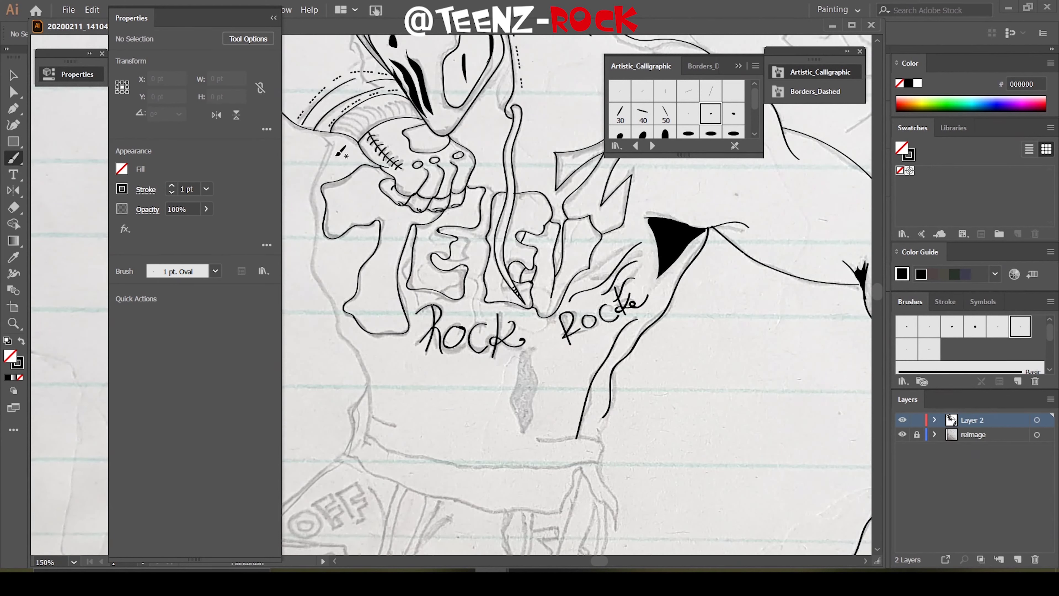
mouse_move(332, 134)
left_mouse_down()
mouse_move(333, 301)
mouse_move(355, 352)
left_mouse_up()
mouse_move(360, 362)
left_mouse_down()
mouse_move(392, 368)
mouse_move(434, 405)
left_mouse_up()
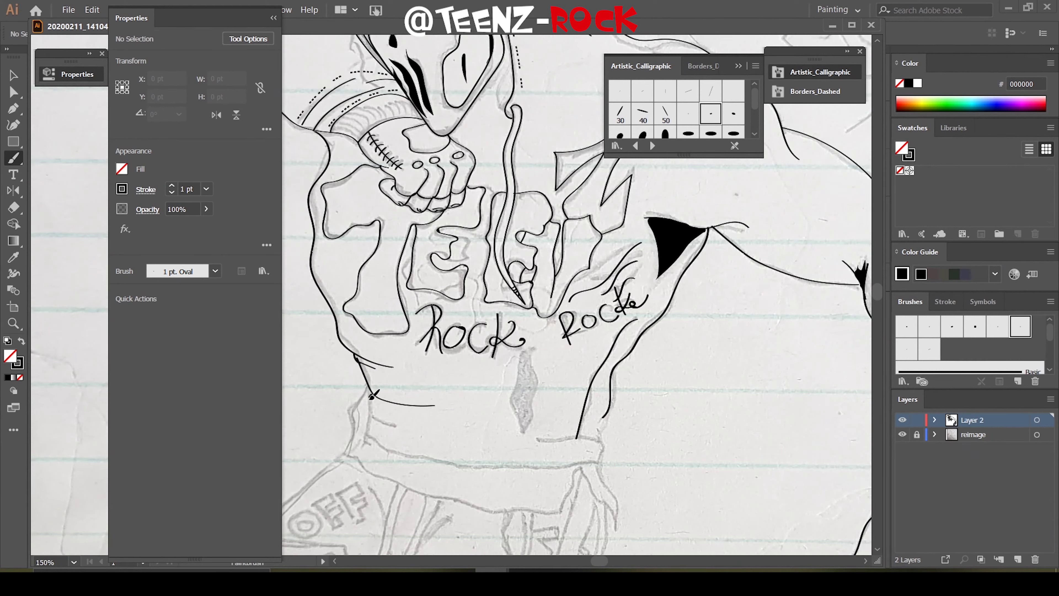
left_click_drag(370, 407, 412, 411)
scroll(373, 395, "down", 5)
mouse_move(367, 238)
left_mouse_down()
mouse_move(381, 316)
mouse_move(613, 377)
left_mouse_up()
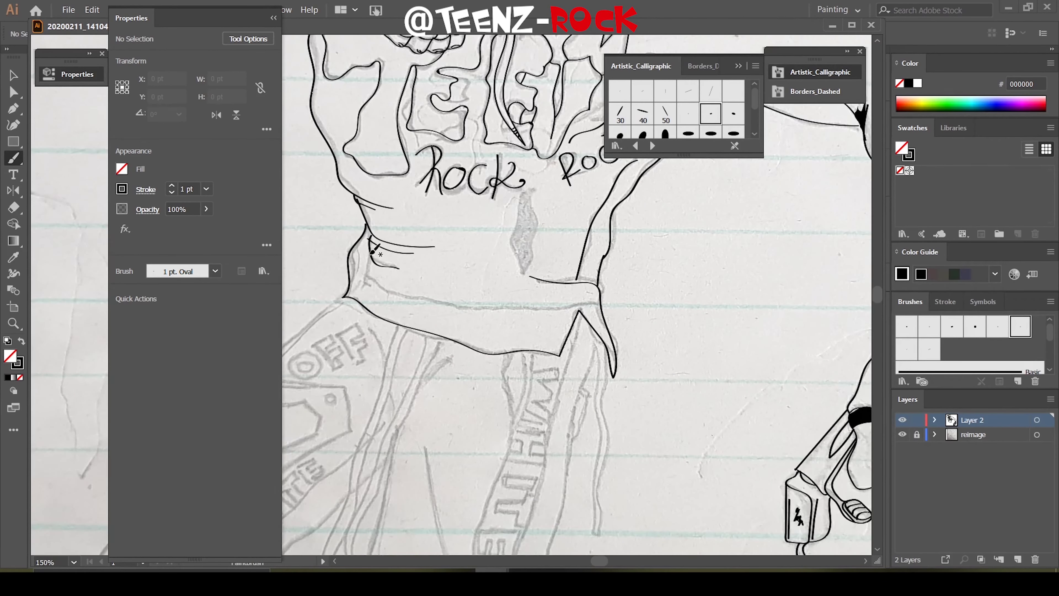
Draw a leaf-shaped shadow below 'rock' and turn it into a solid black fill
left_click_drag(536, 190, 542, 186)
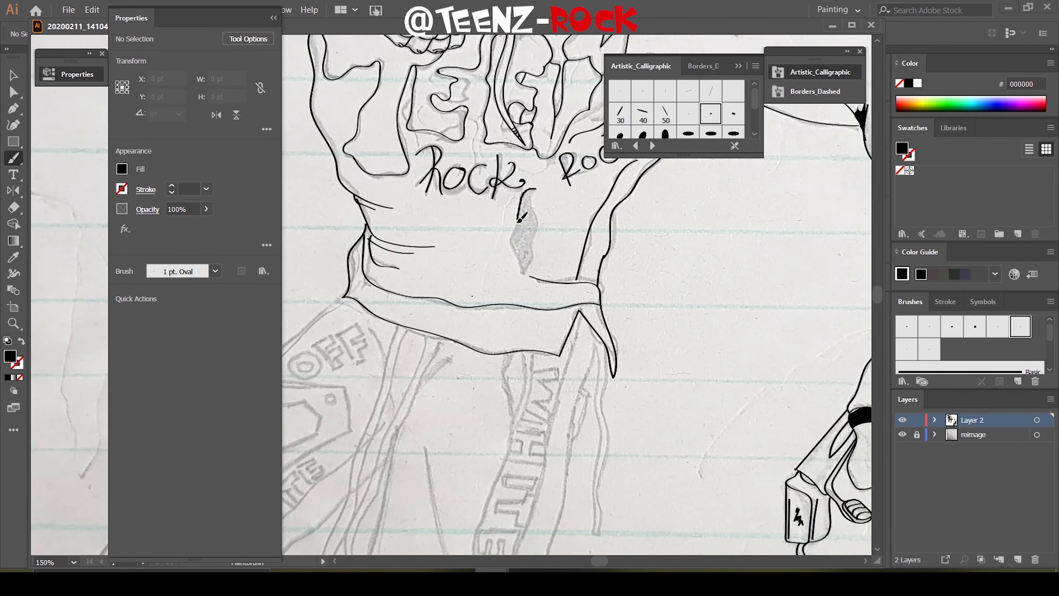
left_click(536, 189, "ctrl")
key("shift+x")
Hide the reimage sketch layer, add one short extra ink line, and review the line art
key("ctrl+shift+a")
scroll(500, 196, "up", 8)
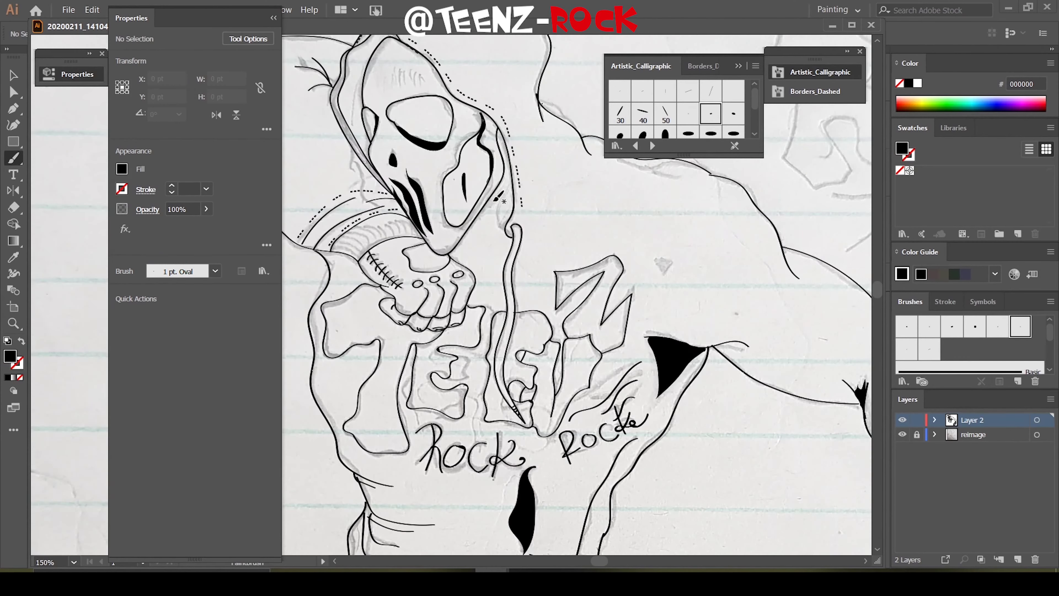
key("ctrl+minus")
key("ctrl+minus")
key("ctrl+minus")
left_click(902, 434)
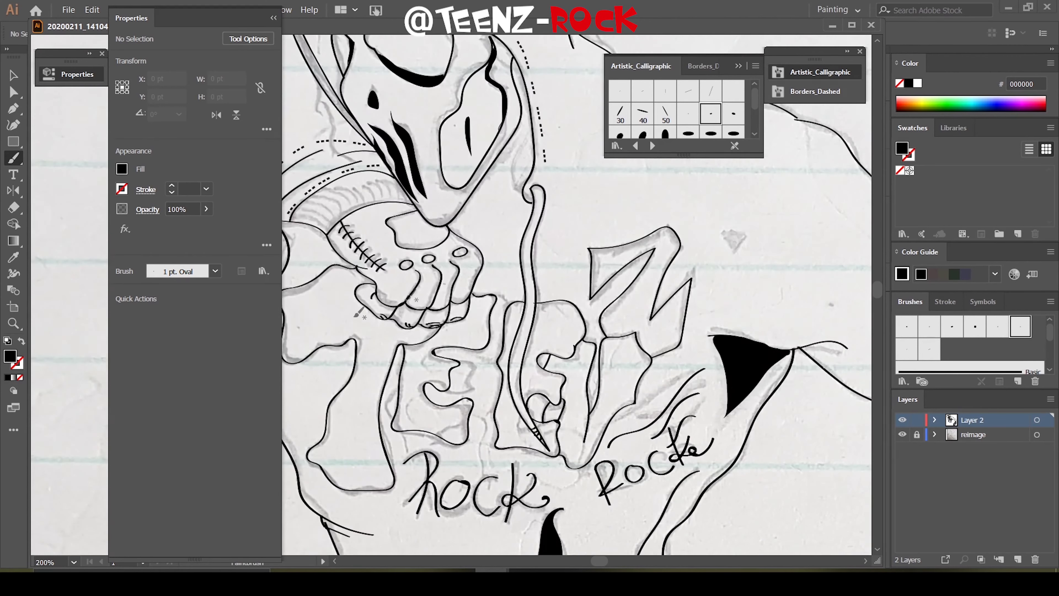
left_click_drag(523, 196, 478, 288)
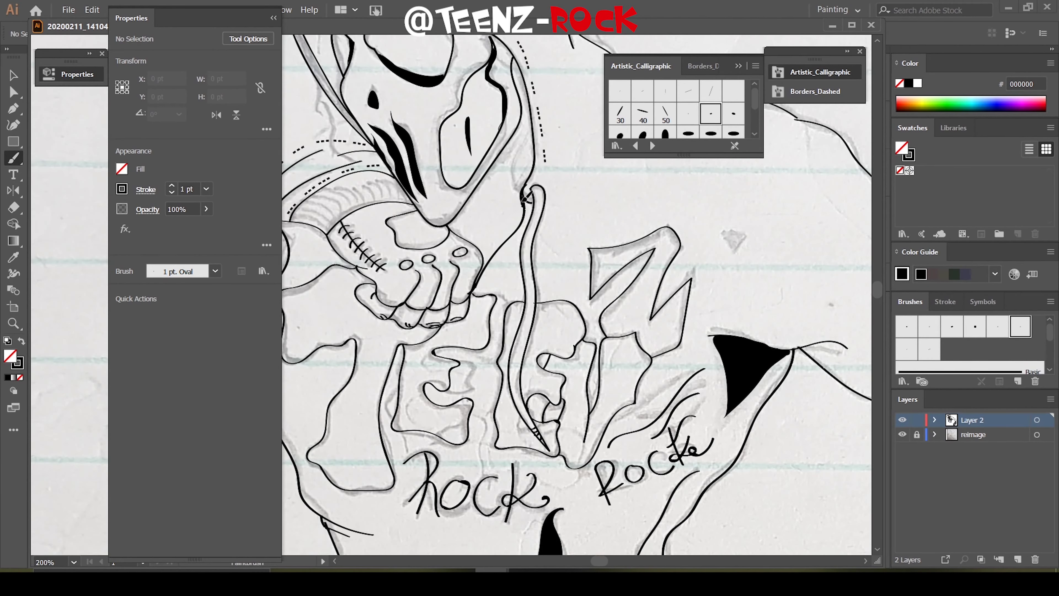
key("ctrl+minus")
key("ctrl+minus")
key("ctrl+minus")
left_click(903, 435)
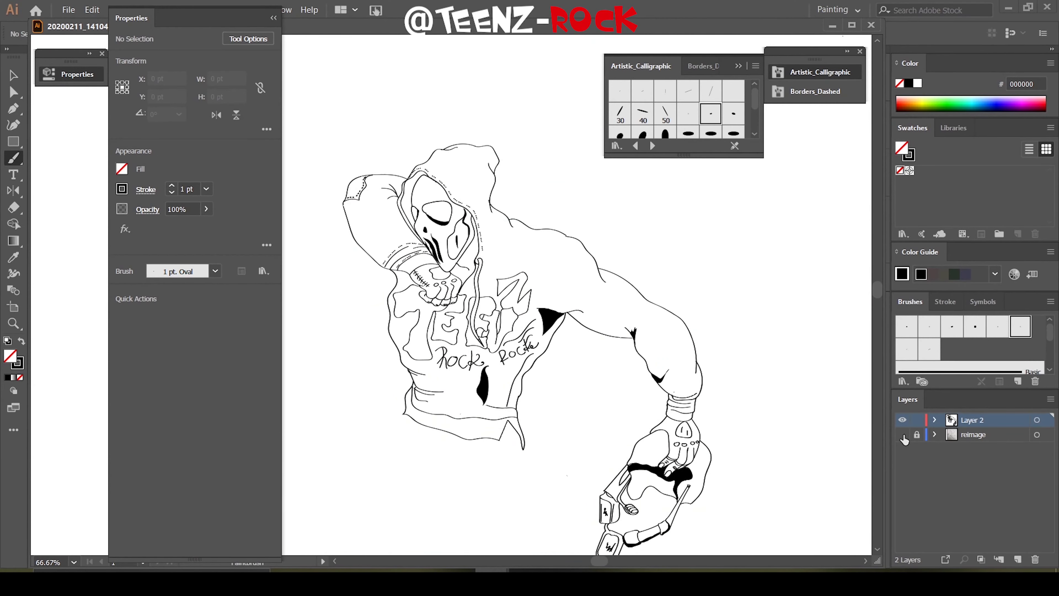
Lock the reimage sketch layer and hide it in the Layers panel
left_click(902, 435)
key("ctrl+plus")
key("ctrl+plus")
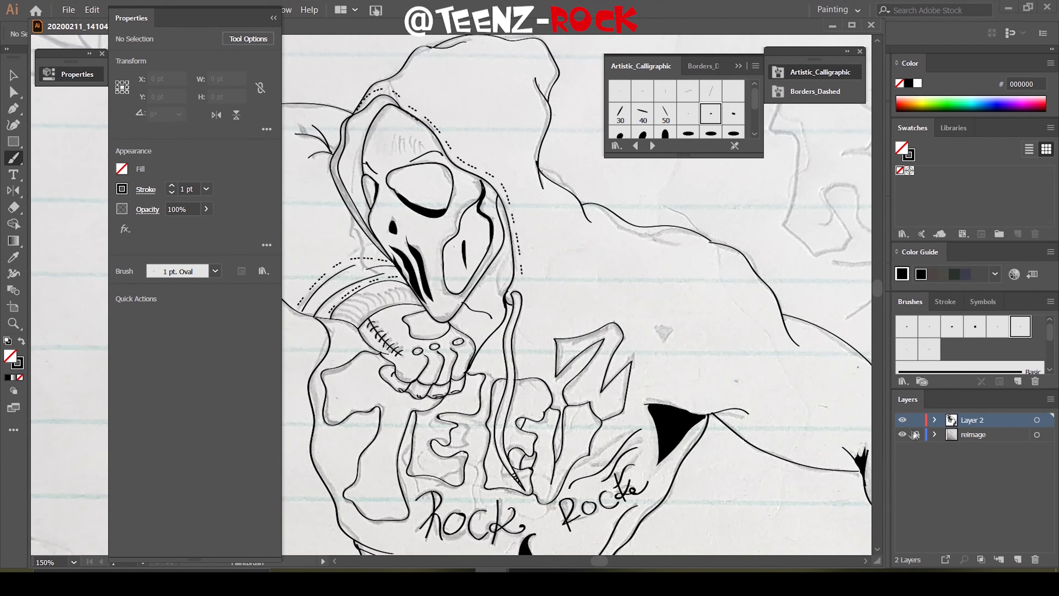
left_click(915, 435)
left_click(903, 435)
key("ctrl+plus")
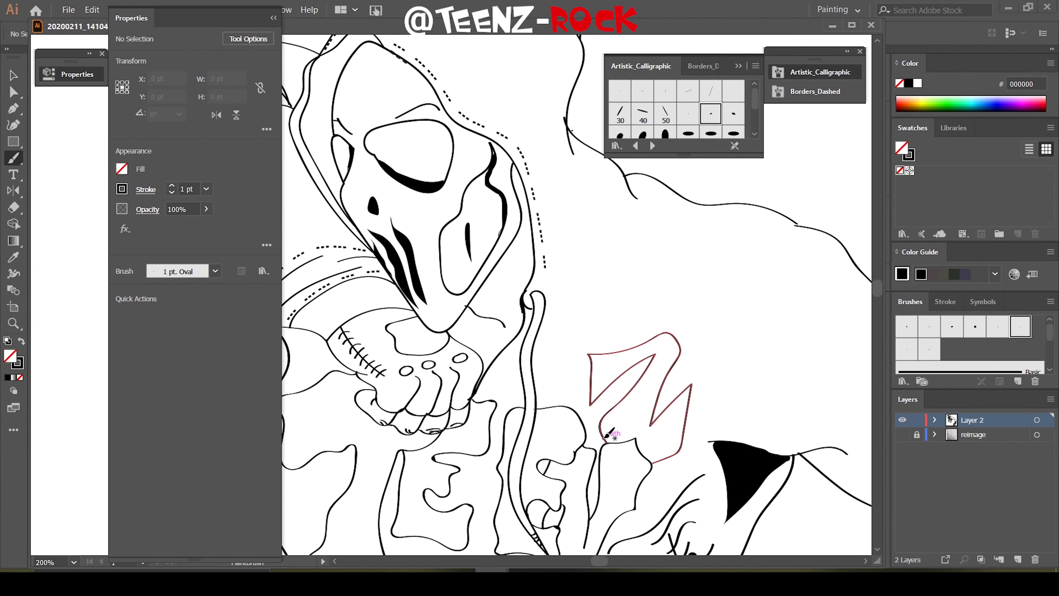
Switch to filled shading and draw black shadows and a crescent along the inner hood edge
left_click_drag(605, 437, 603, 435)
left_click_drag(14, 158, 75, 179)
scroll(334, 217, "up", 3)
mouse_move(310, 229)
left_mouse_down()
mouse_move(334, 217)
mouse_move(327, 162)
mouse_move(351, 153)
left_mouse_up()
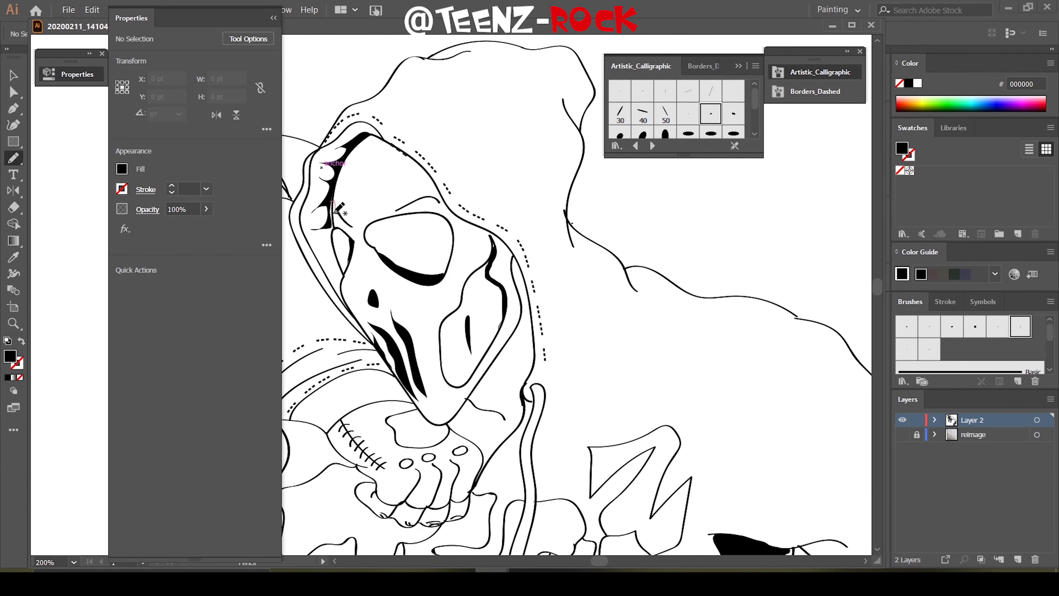
left_click_drag(333, 210, 340, 261)
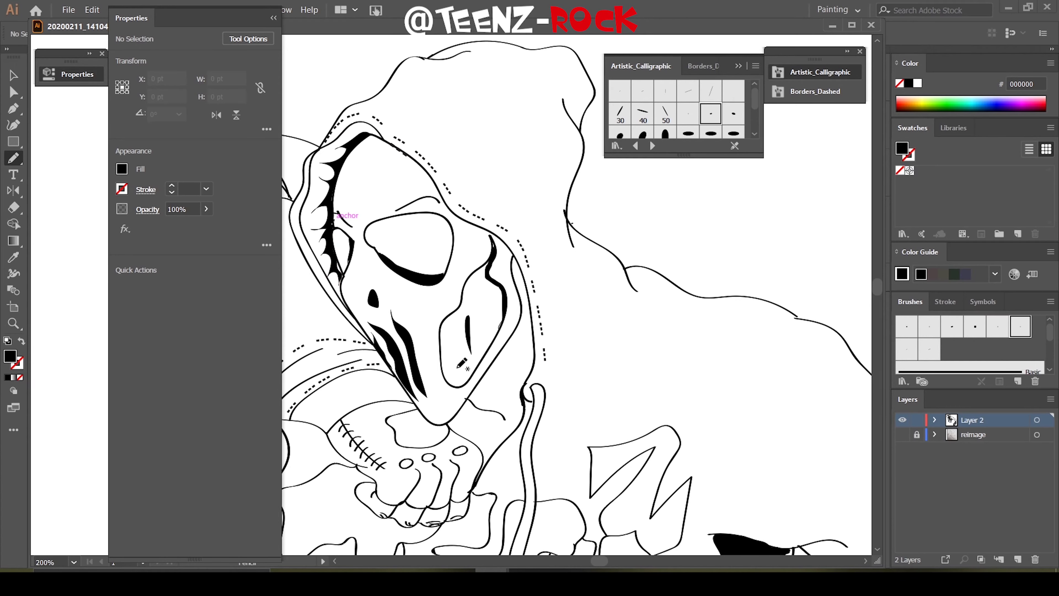
scroll(462, 361, "down", 5)
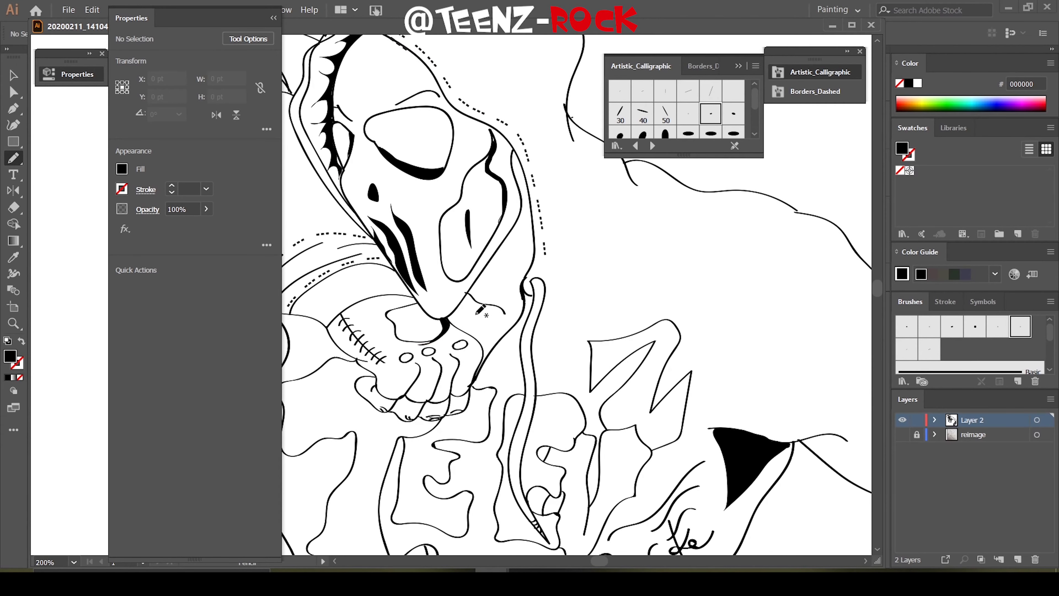
left_click_drag(523, 256, 514, 153)
Add spiky zigzag black shadows along the hood edge toward the mask's jaw
left_click_drag(513, 153, 522, 165)
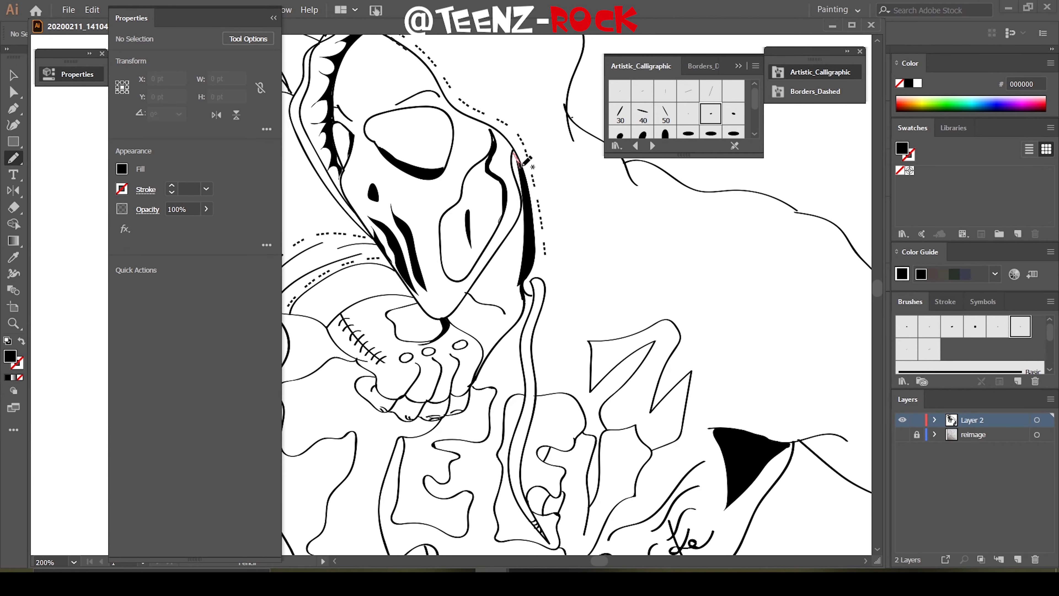
scroll(544, 248, "down", 5)
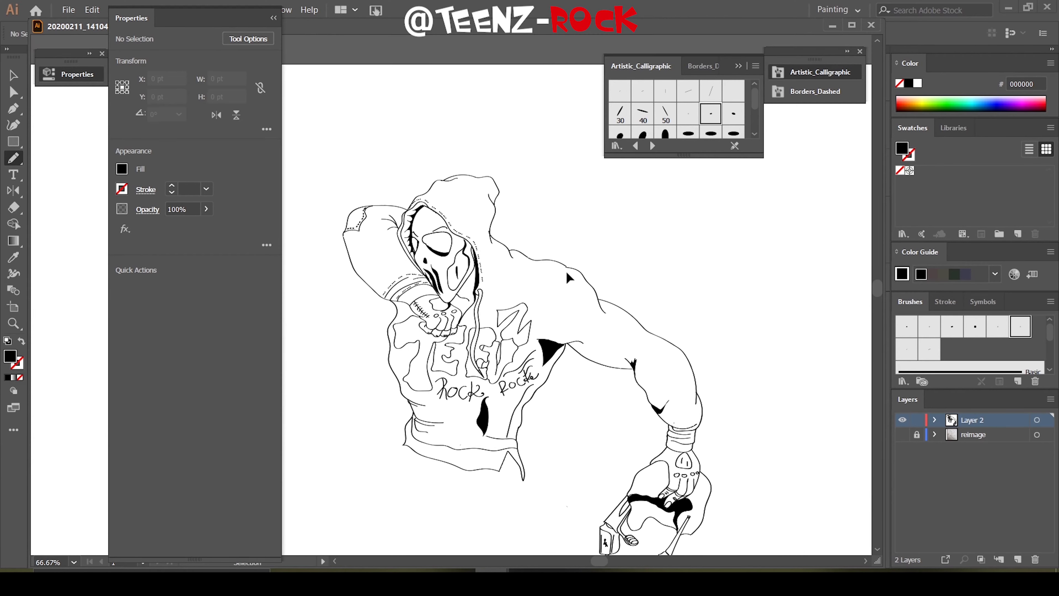
scroll(566, 271, "up", 5)
left_click_drag(447, 331, 547, 197)
left_click_drag(460, 315, 447, 333)
left_click_drag(456, 343, 509, 380)
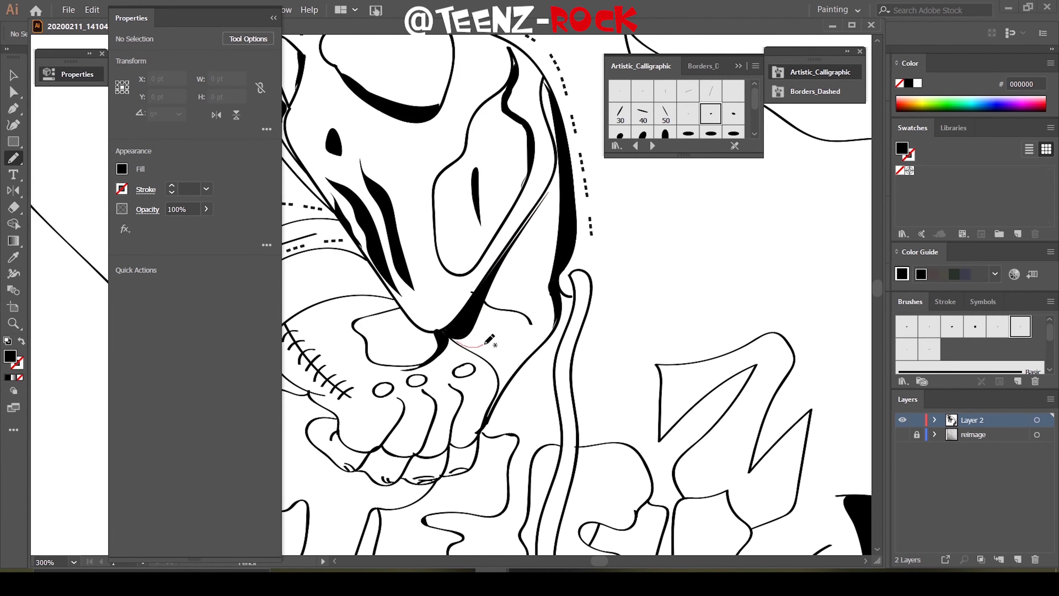
left_click_drag(476, 350, 475, 348)
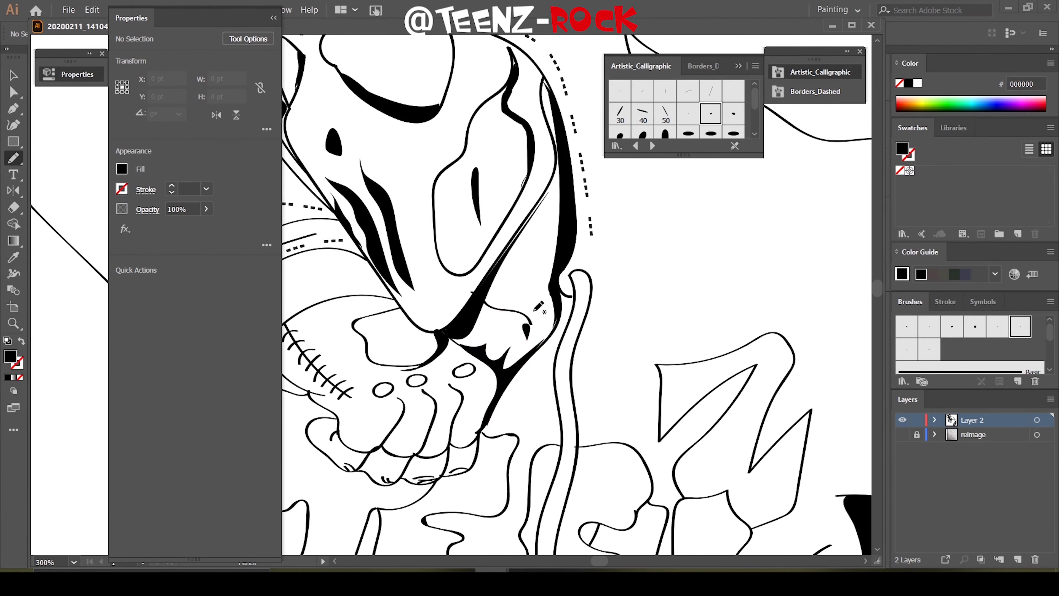
scroll(533, 323, "down", 5)
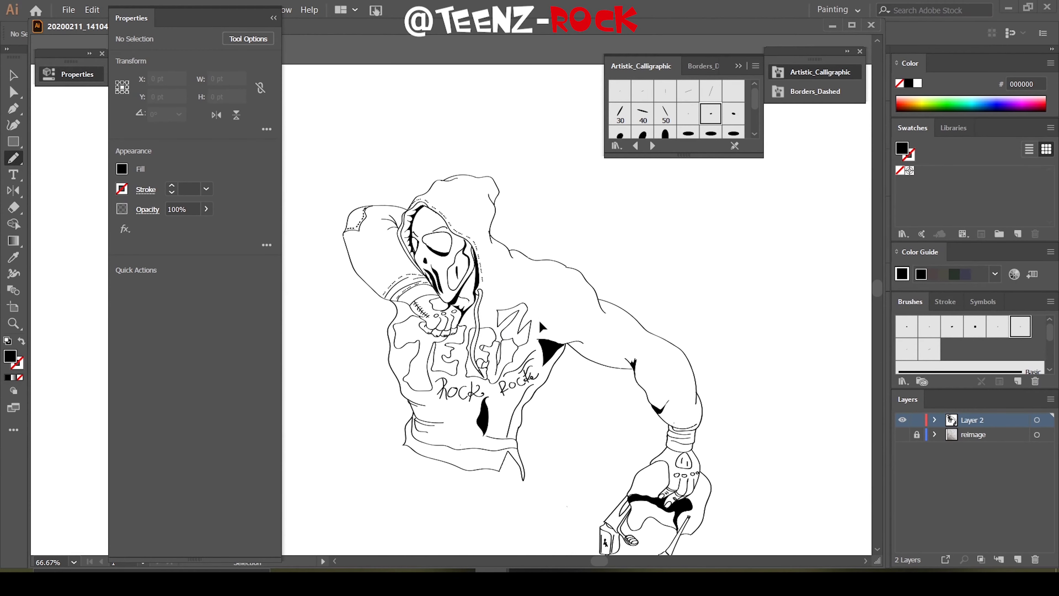
Add black shadow strokes along the hood's left edge
scroll(539, 320, "up", 5)
left_click_drag(624, 325, 644, 359)
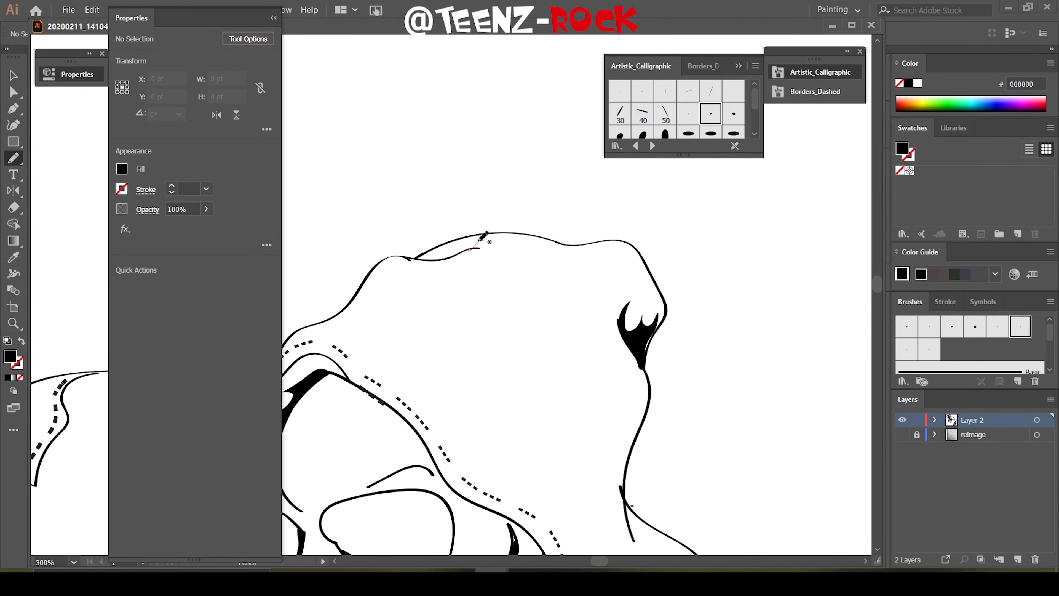
left_click_drag(488, 240, 417, 258)
scroll(650, 412, "down", 5)
scroll(650, 412, "up", 3)
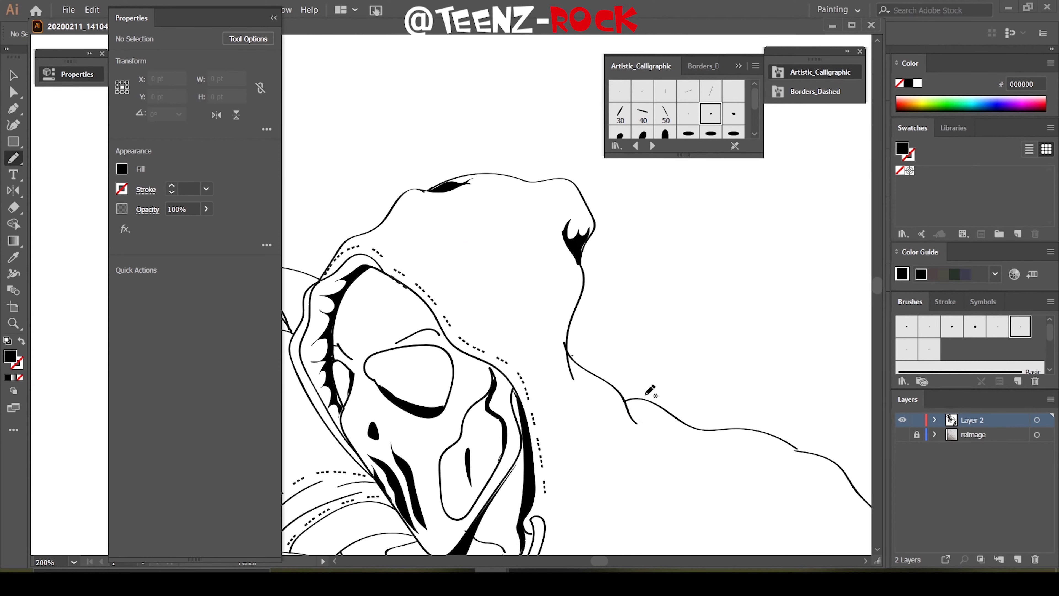
scroll(687, 242, "left", 5)
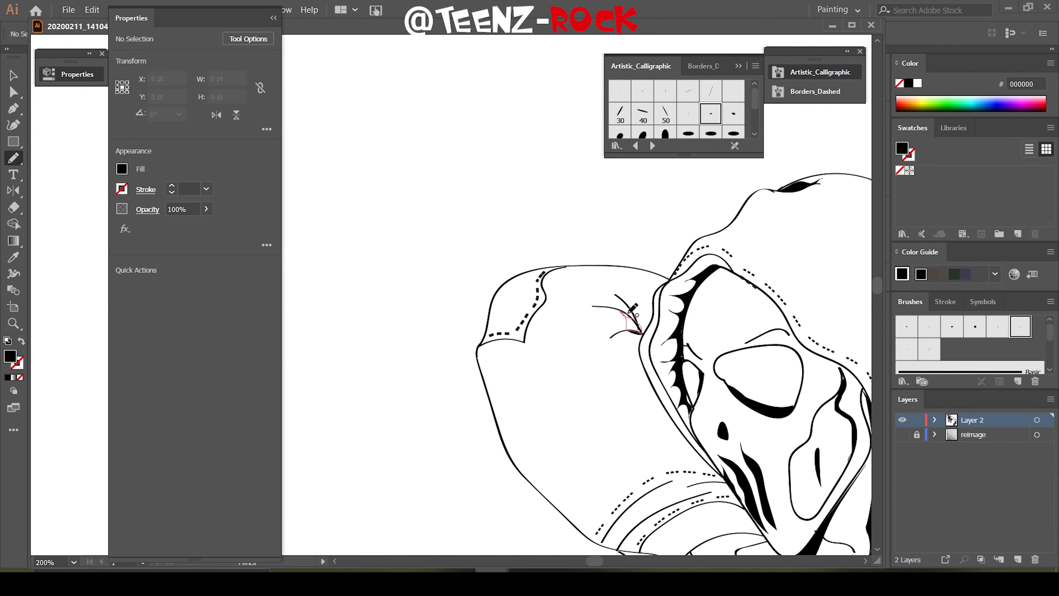
left_click_drag(630, 311, 644, 332)
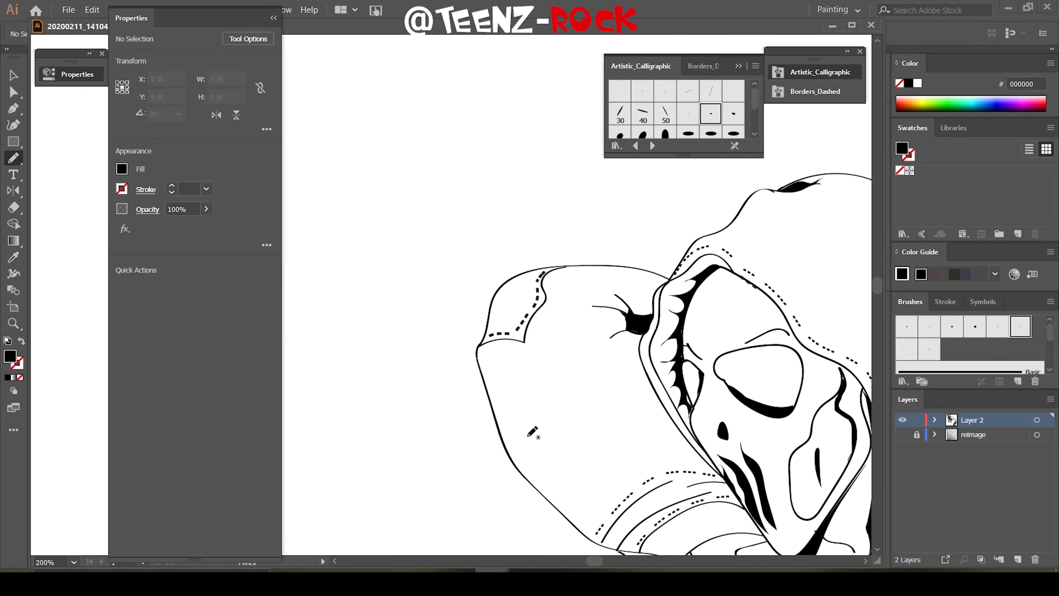
Draw spiky black shadows at the hood top and on the shoulder
key("ctrl+minus")
key("ctrl+minus")
key("ctrl+minus")
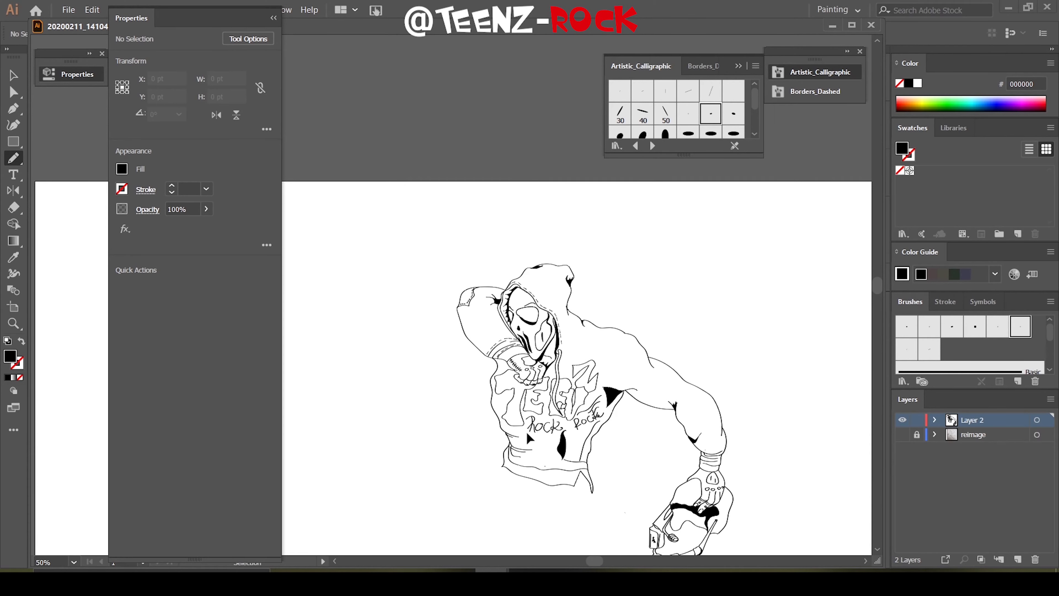
scroll(600, 295, "up", 5)
left_click_drag(383, 198, 427, 203)
key("ctrl+minus")
key("ctrl+minus")
scroll(584, 292, "down", 3)
left_click_drag(667, 329, 682, 354)
mouse_move(617, 438)
left_mouse_down()
mouse_move(626, 423)
mouse_move(624, 433)
left_mouse_up()
scroll(621, 384, "down", 3)
scroll(614, 387, "up", 3)
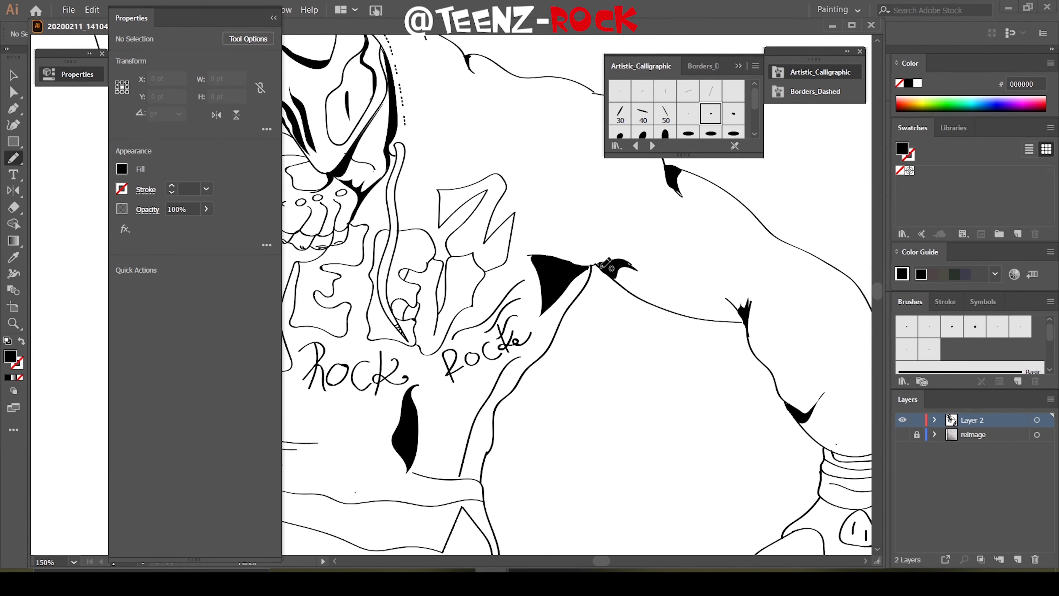
mouse_move(614, 263)
left_mouse_down()
mouse_move(592, 258)
mouse_move(624, 244)
left_mouse_up()
scroll(601, 259, "down", 2)
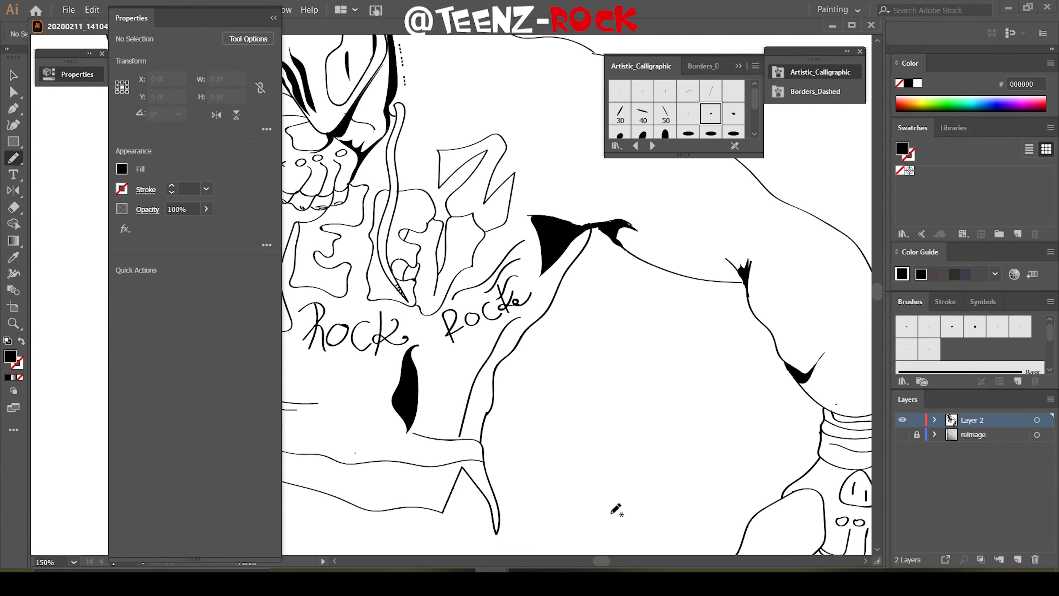
scroll(615, 509, "right", 5)
Outline the wrist cuff and trace the sleeve edge in black
left_click_drag(506, 413, 554, 434)
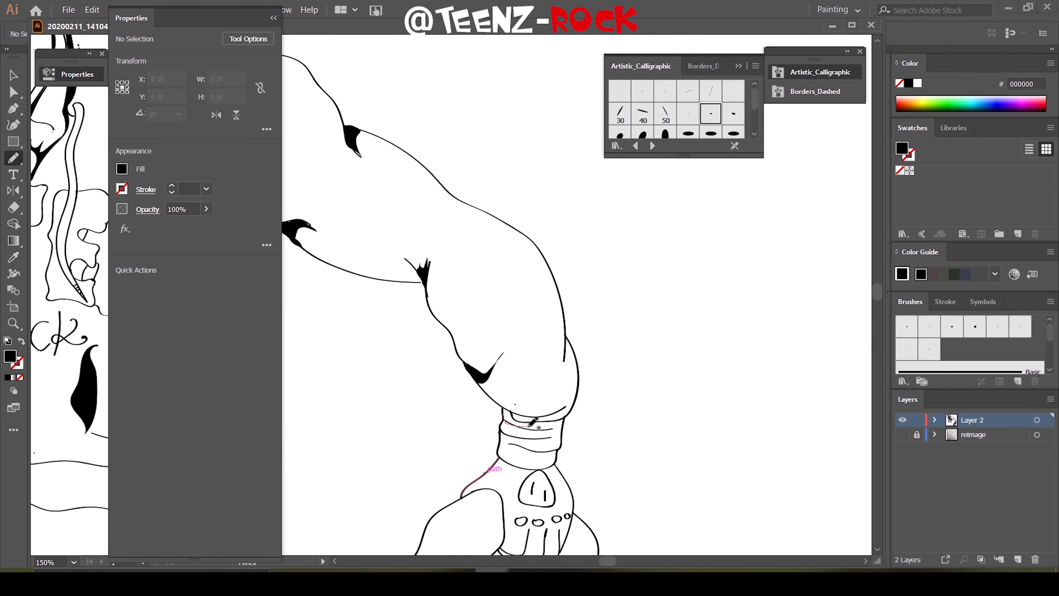
key("ctrl+0")
scroll(526, 330, "up", 5)
key("b")
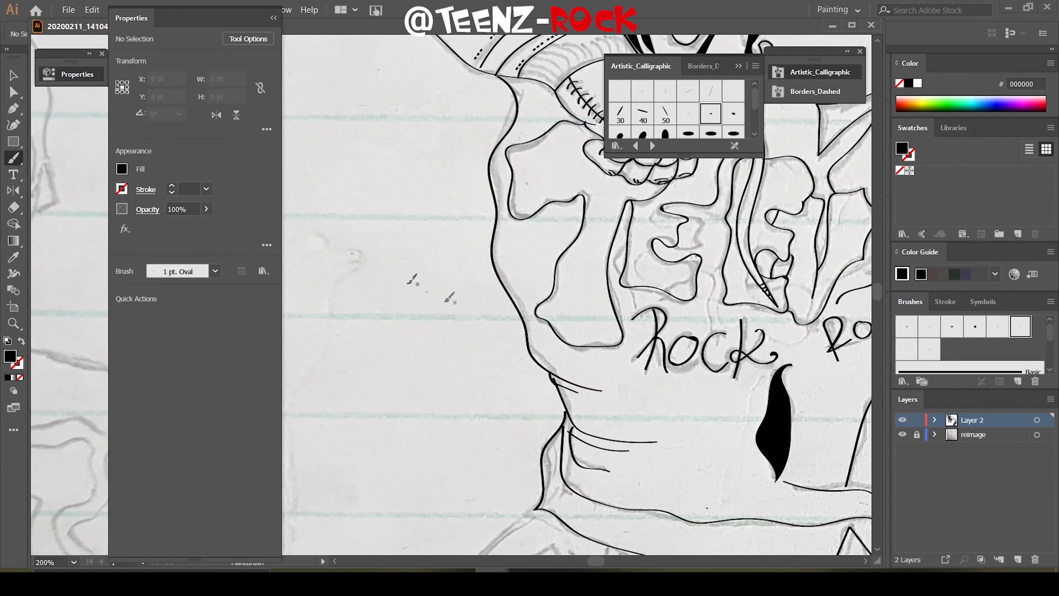
scroll(578, 295, "up", 2)
key("shift+x")
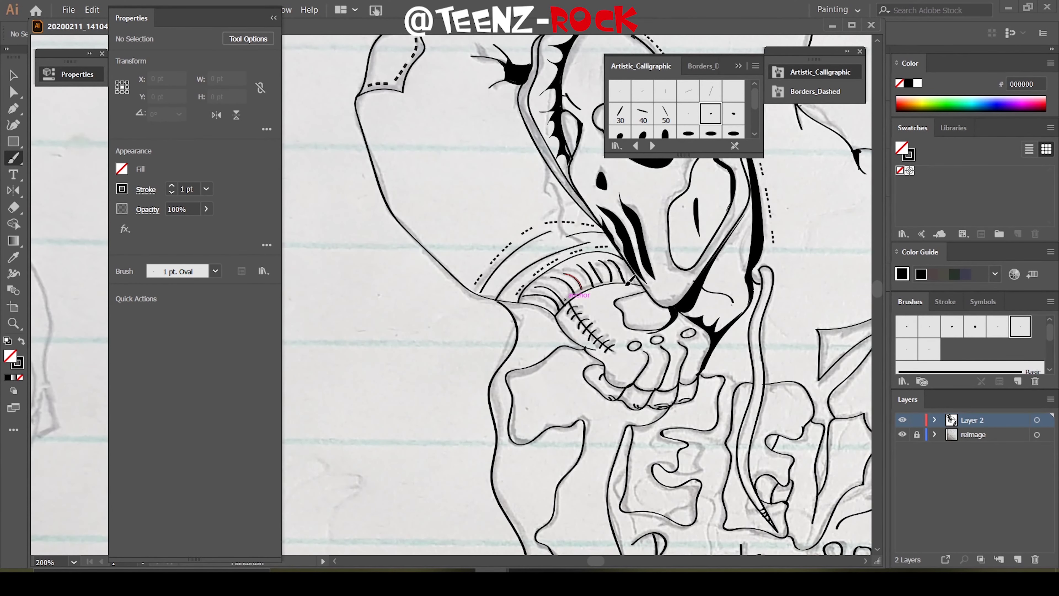
scroll(628, 283, "down", 5)
mouse_move(608, 111)
left_mouse_down()
mouse_move(496, 473)
mouse_move(536, 390)
mouse_move(621, 109)
left_mouse_up()
key("ctrl+minus")
Remove the stray stroke and trace both hoodie drawstrings
key("ctrl+z")
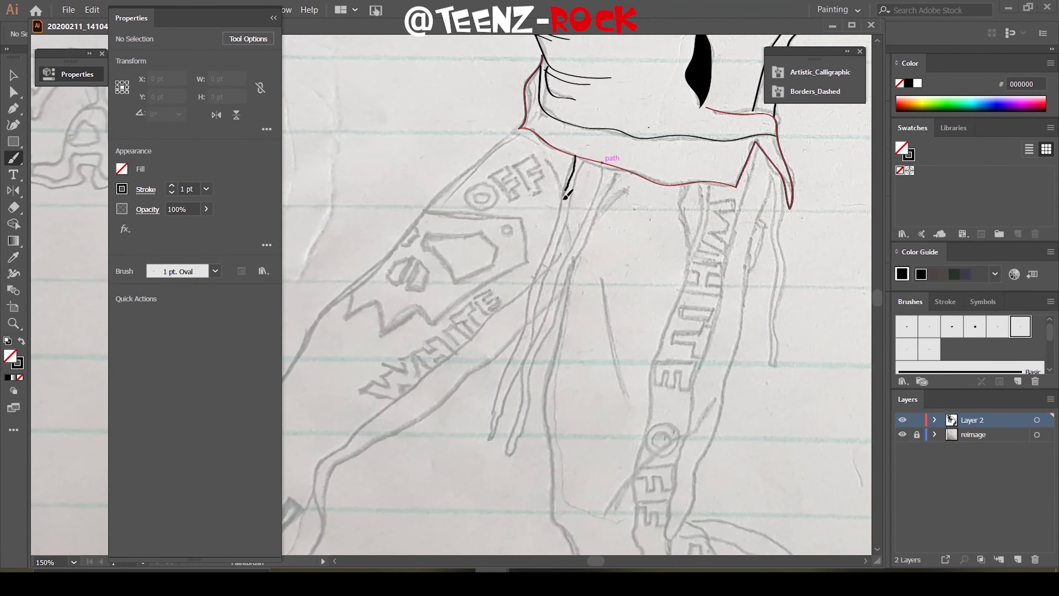
key("ctrl+z")
left_click_drag(582, 159, 491, 438)
mouse_move(599, 193)
left_mouse_down()
mouse_move(521, 392)
mouse_move(537, 413)
mouse_move(565, 294)
mouse_move(616, 159)
left_mouse_up()
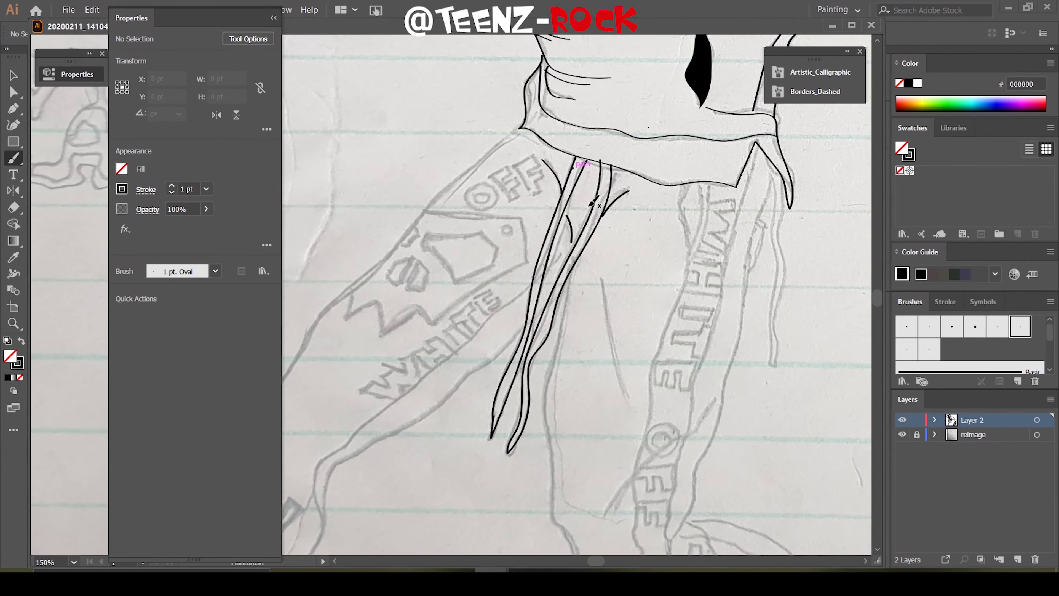
Outline the skull patch on the pants leg, including its eye shapes
key("ctrl+minus")
key("ctrl+minus")
key("ctrl+plus")
key("ctrl+plus")
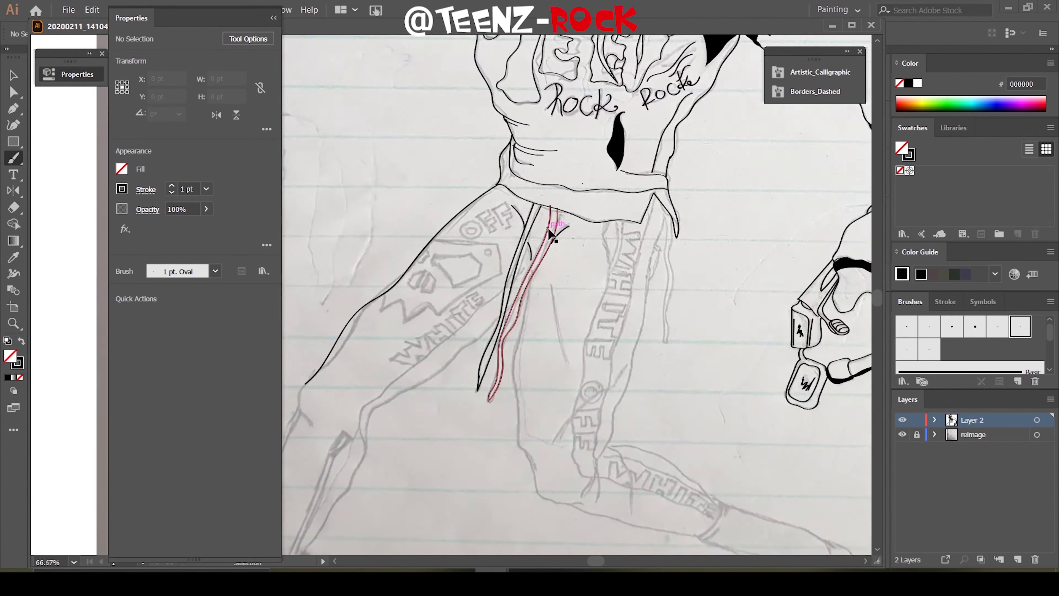
key("ctrl+plus")
mouse_move(413, 217)
left_mouse_down()
mouse_move(494, 216)
mouse_move(411, 233)
mouse_move(409, 220)
left_mouse_up()
left_click_drag(398, 204, 396, 230)
mouse_move(413, 184)
left_mouse_down()
mouse_move(541, 193)
mouse_move(424, 333)
mouse_move(308, 326)
mouse_move(317, 289)
left_mouse_up()
mouse_move(397, 250)
left_mouse_down()
mouse_move(367, 265)
mouse_move(402, 253)
left_mouse_up()
left_click_drag(507, 159, 505, 156)
Outline the 'OFF' and 'WHITE' lettering, redrawing the faulty T stroke
mouse_move(497, 161)
left_mouse_down()
mouse_move(542, 146)
mouse_move(542, 125)
mouse_move(569, 125)
mouse_move(565, 140)
left_mouse_up()
scroll(403, 171, "down", 3)
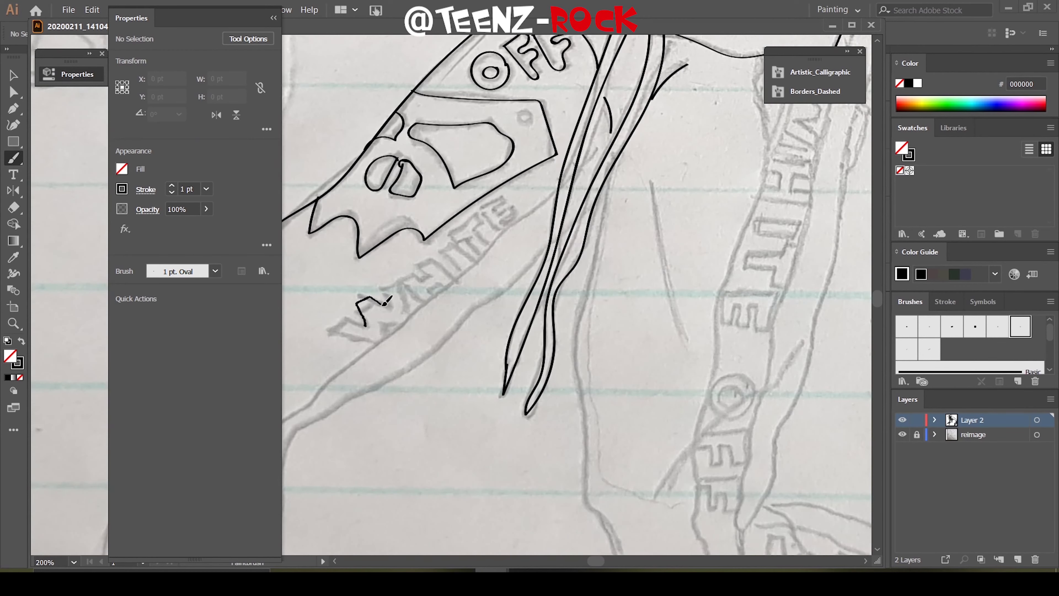
mouse_move(384, 304)
left_mouse_down()
mouse_move(378, 343)
mouse_move(365, 327)
left_mouse_up()
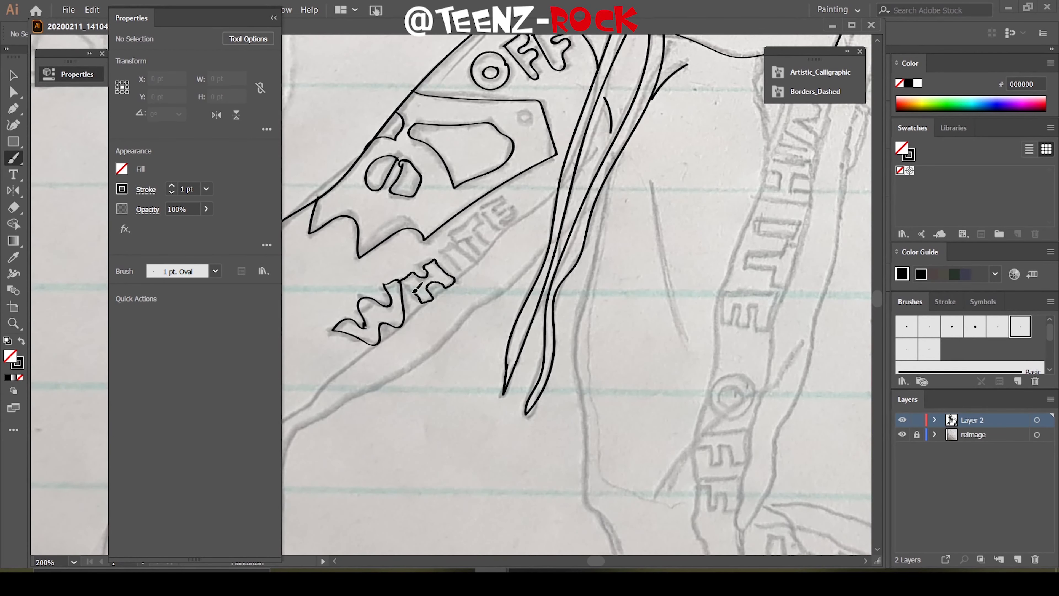
mouse_move(414, 291)
left_mouse_down()
mouse_move(476, 247)
mouse_move(464, 240)
left_mouse_up()
key("ctrl+z")
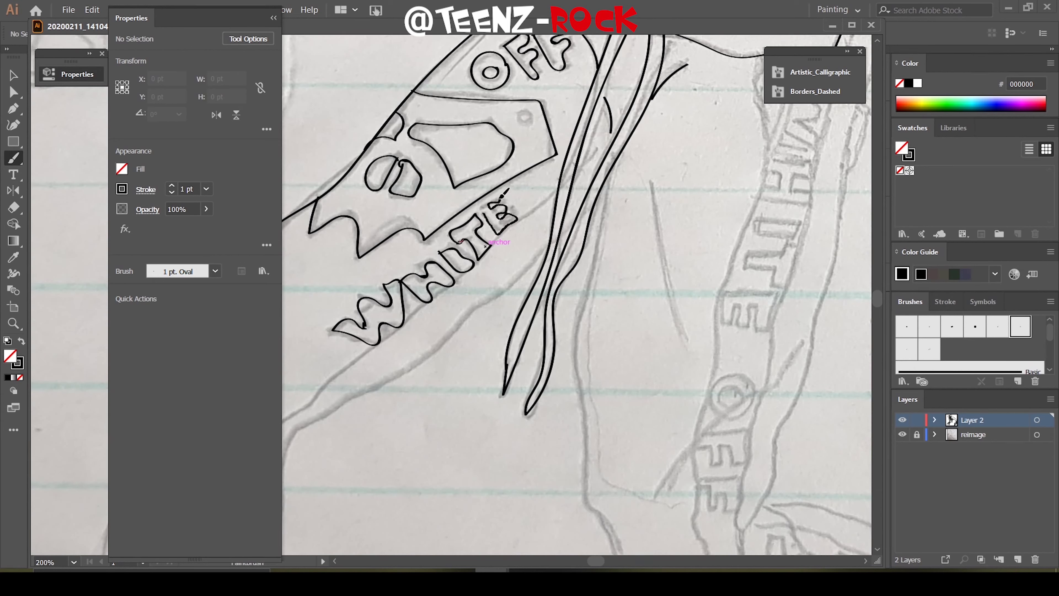
left_click_drag(503, 197, 476, 206)
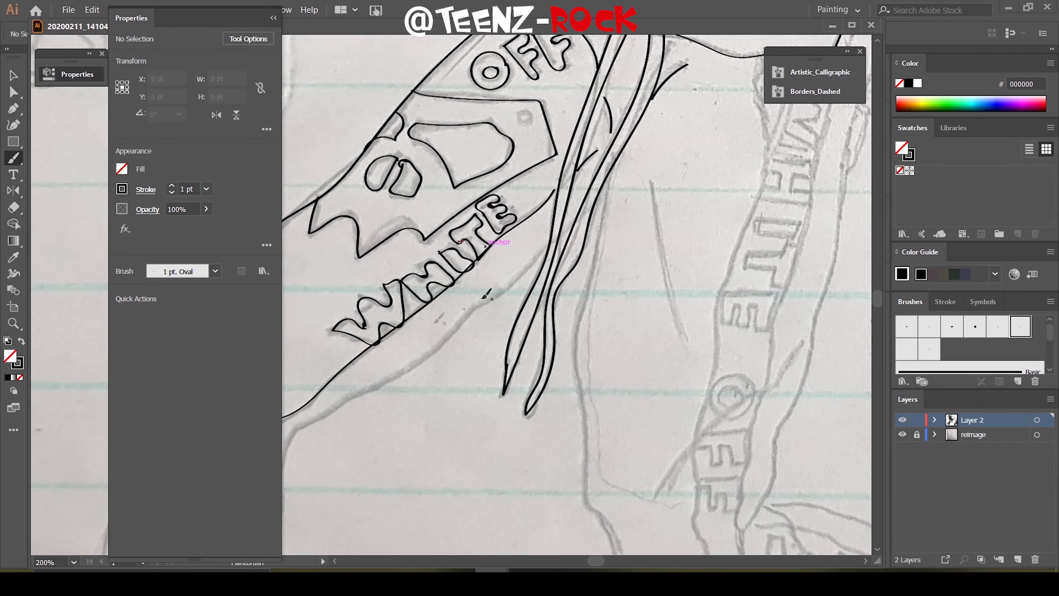
Trace the long outer line of the pants leg plus a short curve
scroll(457, 286, "down", 1)
left_click_drag(527, 255, 283, 528)
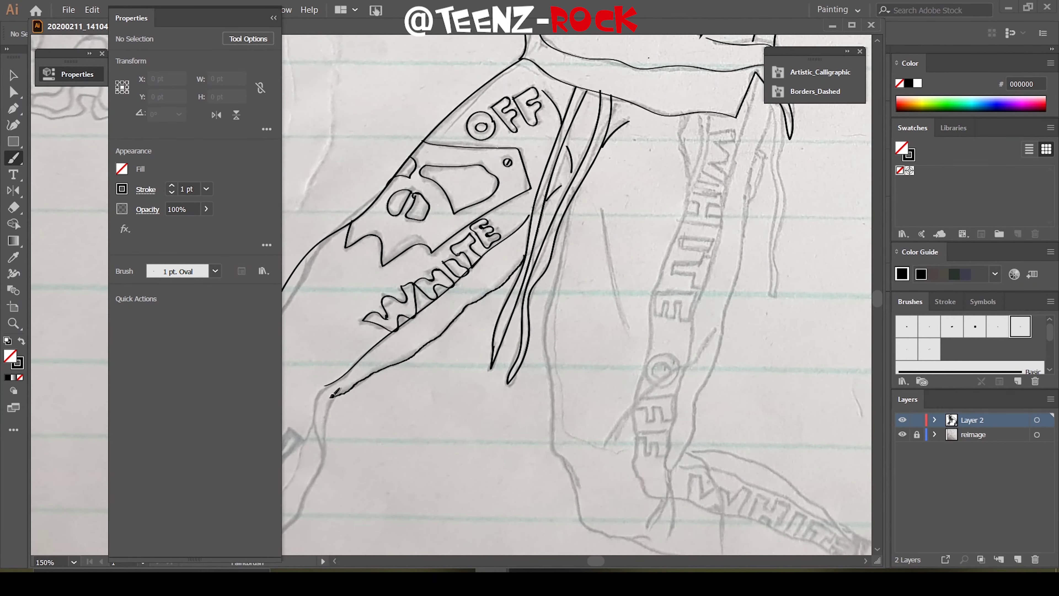
left_click_drag(603, 215, 624, 291)
left_click(215, 270)
Draw a dashed-brush stitch line down the pants leg and check it against the sketch
scroll(190, 309, "down", 3)
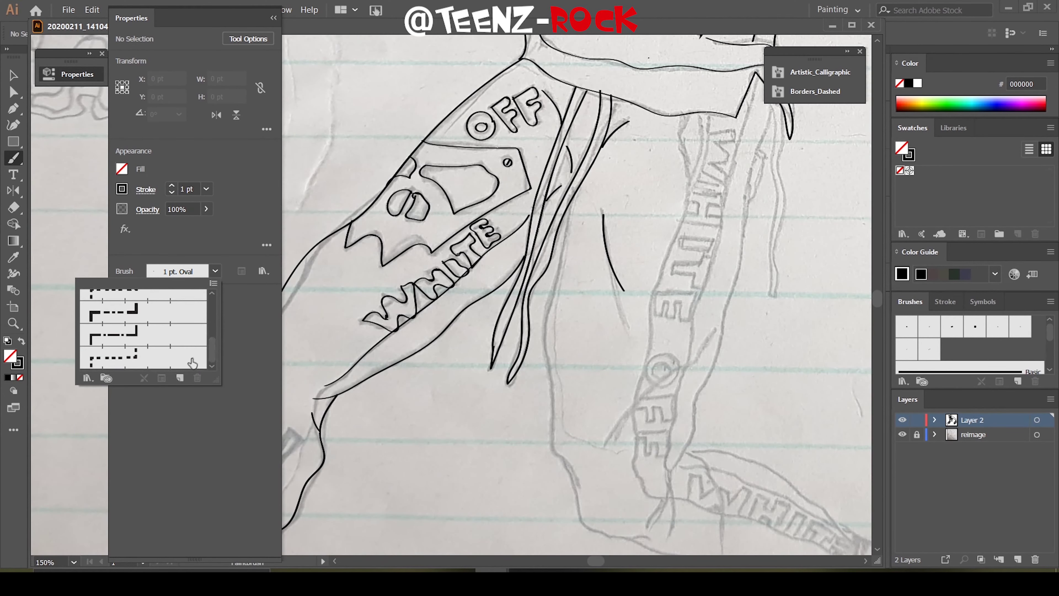
left_click(141, 350)
left_click_drag(517, 234, 339, 386)
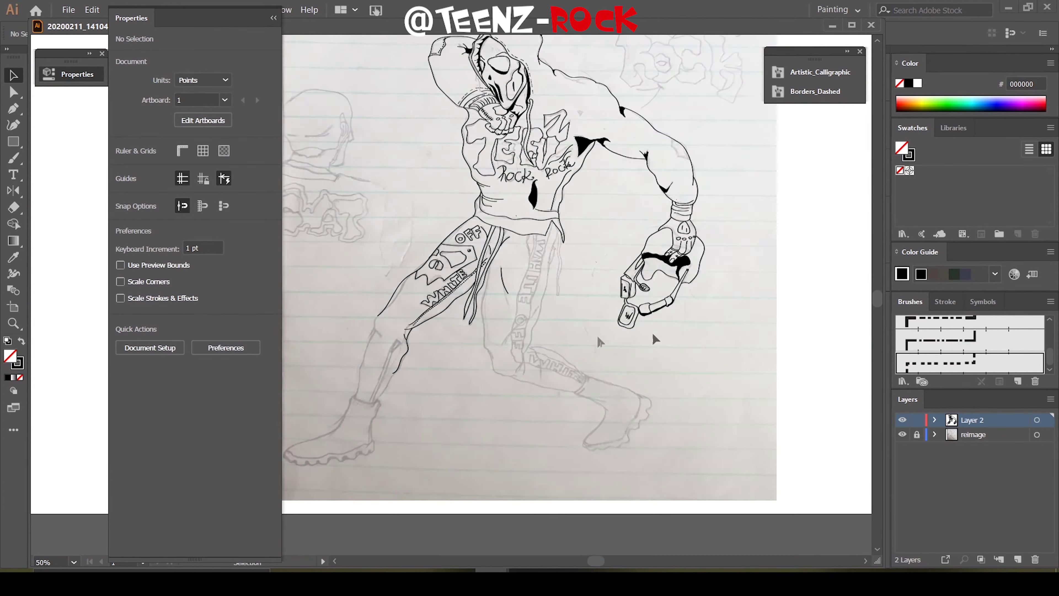
left_click(902, 435)
left_click(902, 434)
left_click(902, 435)
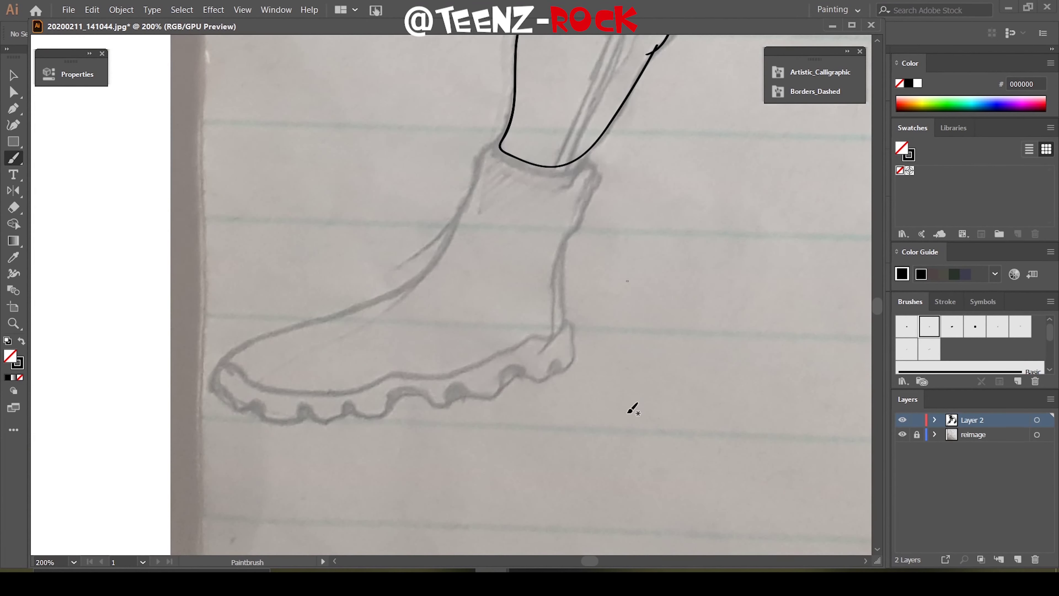
Draw a closed ankle band and fill it black with the Pencil
left_click_drag(506, 129, 591, 151)
key("v")
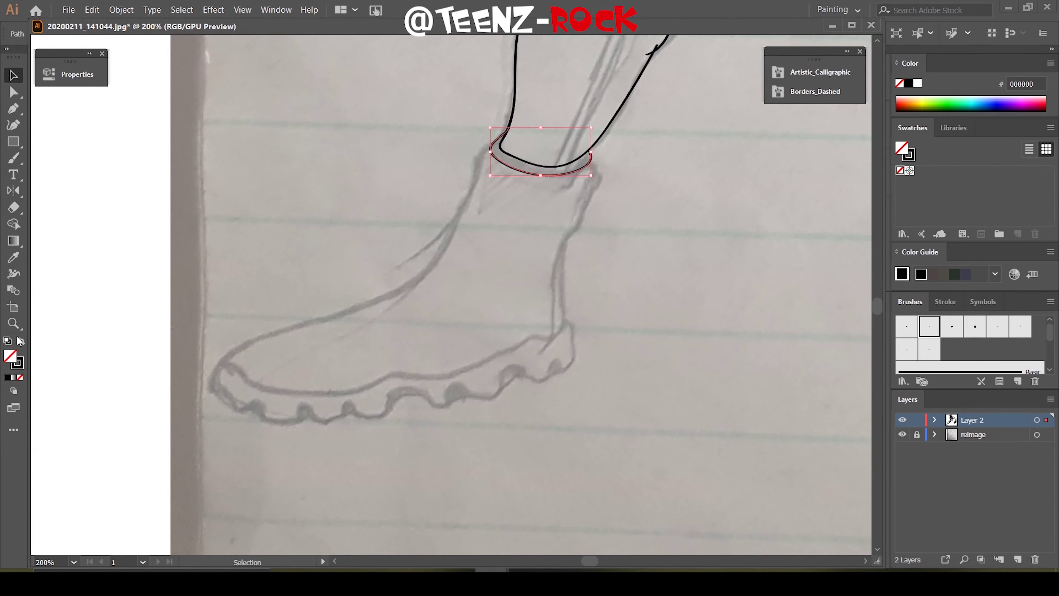
left_click(480, 142)
key("n")
key("shift+x")
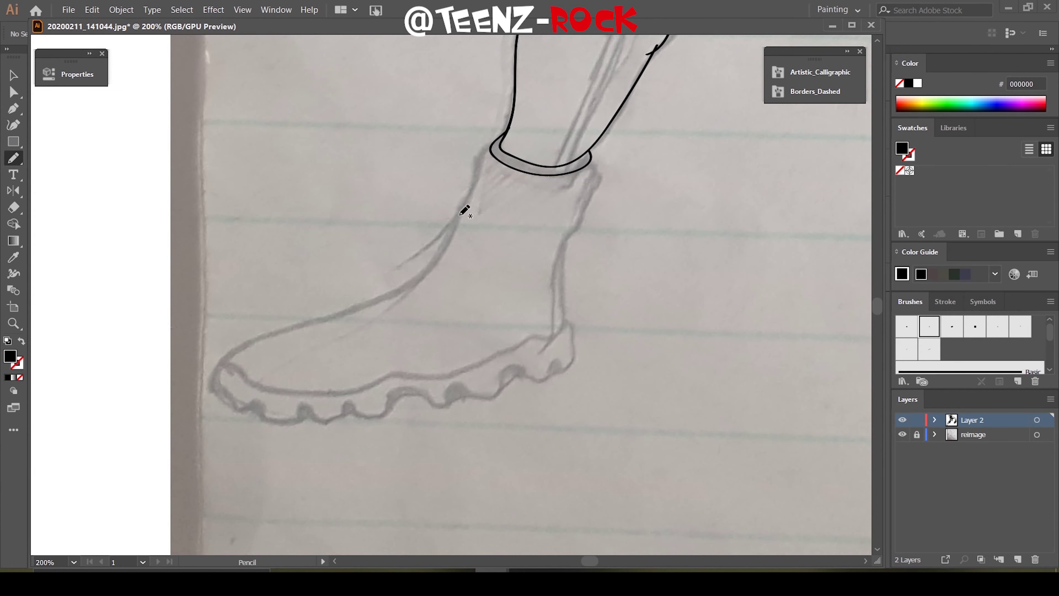
left_click_drag(569, 161, 540, 164)
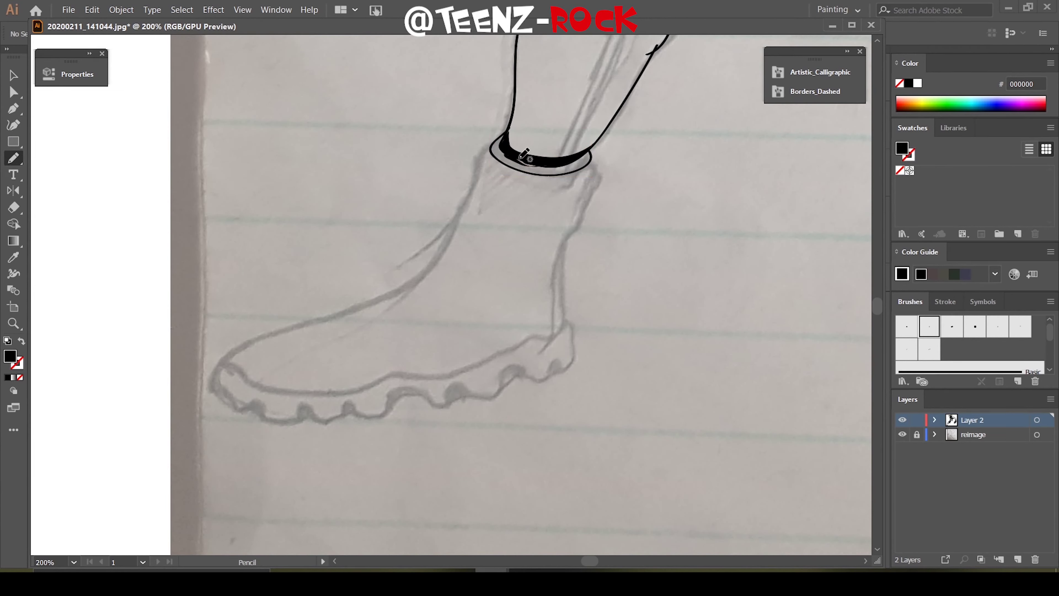
Outline the boot from heel to toe with a wavy sole
left_click_drag(13, 158, 63, 159)
mouse_move(504, 135)
left_mouse_down()
mouse_move(241, 348)
mouse_move(600, 164)
mouse_move(504, 355)
left_mouse_up()
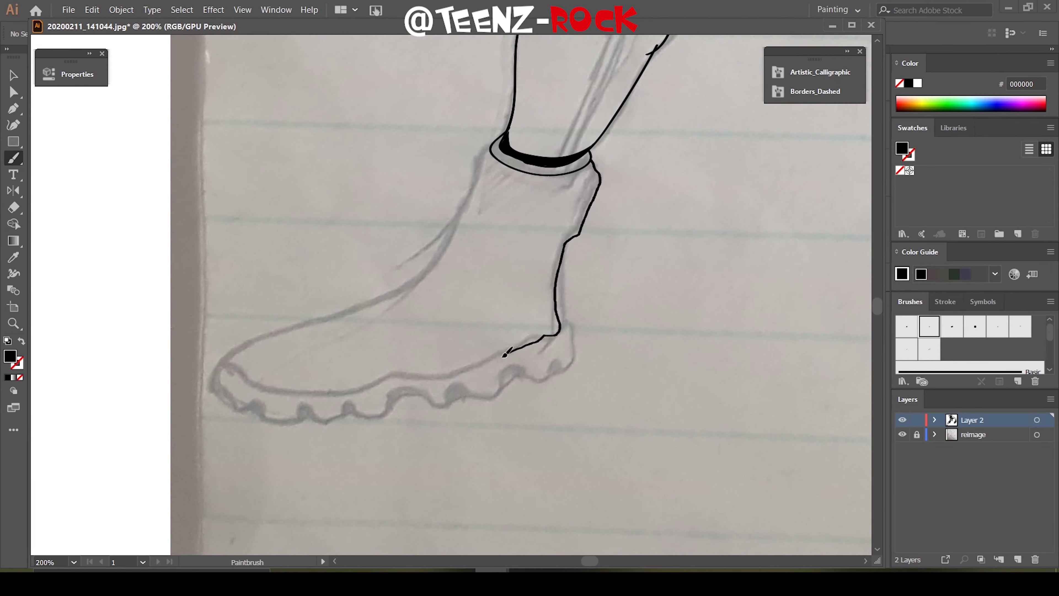
key("Return")
key("Escape")
mouse_move(601, 161)
left_mouse_down()
mouse_move(380, 376)
mouse_move(230, 354)
mouse_move(507, 130)
left_mouse_up()
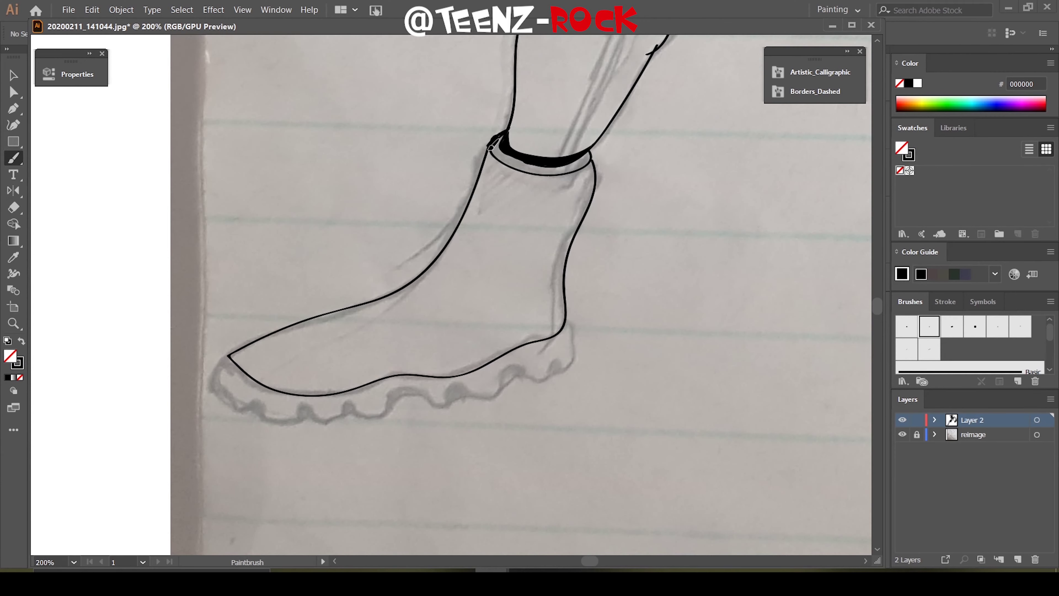
mouse_move(228, 355)
left_mouse_down()
mouse_move(437, 411)
mouse_move(525, 375)
left_mouse_up()
left_click_drag(572, 336, 568, 317)
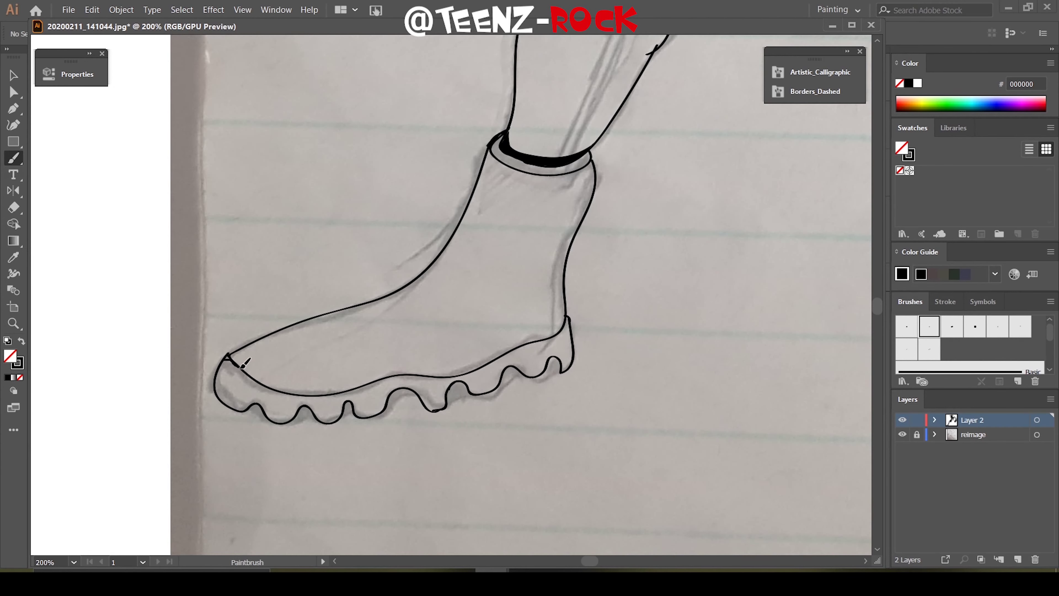
left_click_drag(229, 356, 227, 355)
Fill the sole's tread gaps with black
key("shift+x")
key("n")
scroll(450, 413, "up", 1)
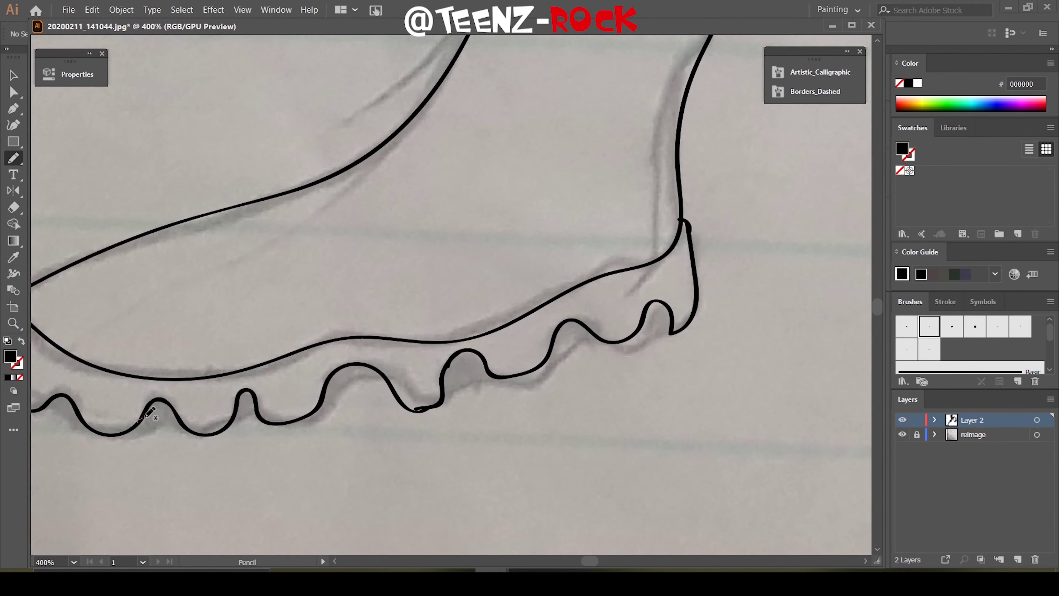
mouse_move(142, 418)
left_mouse_down()
mouse_move(184, 430)
mouse_move(238, 415)
left_mouse_up()
mouse_move(328, 394)
left_mouse_down()
mouse_move(378, 366)
mouse_move(392, 396)
mouse_move(456, 363)
left_mouse_up()
mouse_move(566, 323)
left_mouse_down()
mouse_move(597, 339)
mouse_move(672, 320)
left_mouse_up()
left_click_drag(340, 403, 388, 369)
scroll(428, 365, "down", 3)
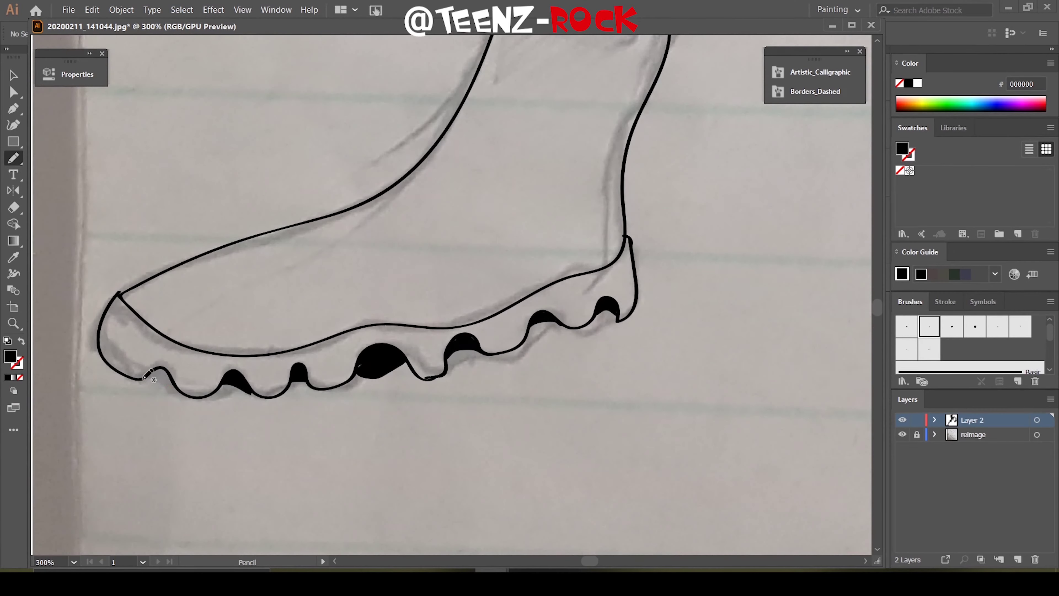
key("b")
scroll(562, 159, "down", 2)
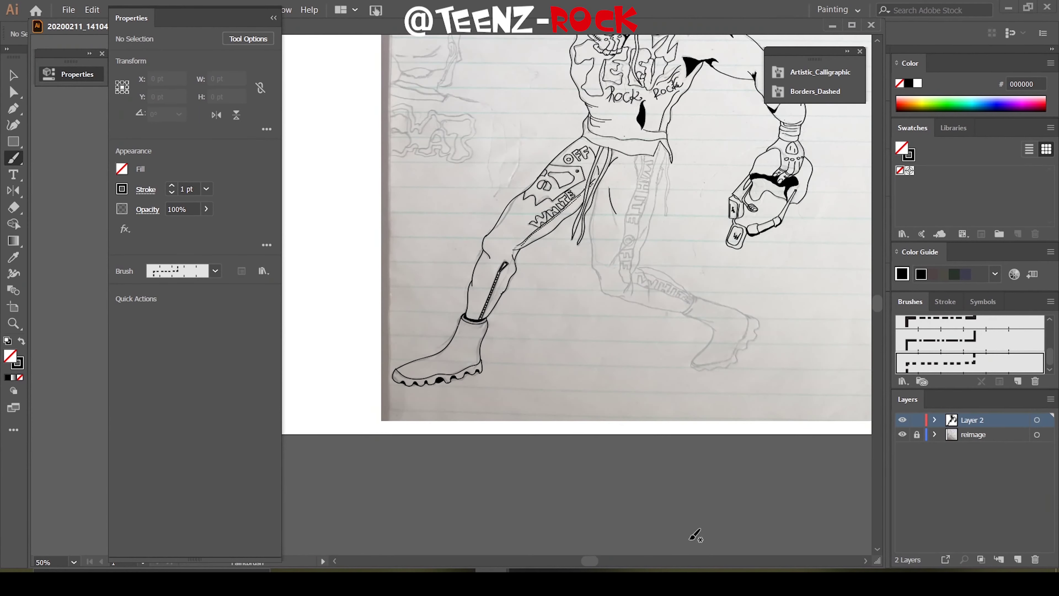
Hide the sketch photo layer and set up the black-filled Pencil on the hoodie torso
key("ctrl+minus")
left_click(902, 435)
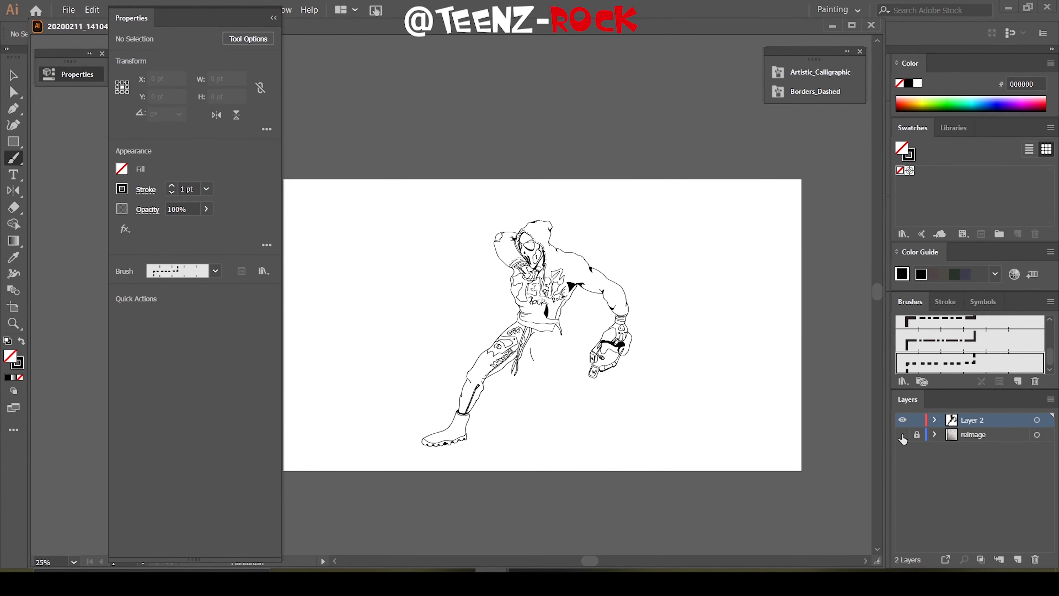
key("ctrl+plus")
key("ctrl+plus")
key("ctrl+plus")
key("ctrl+plus")
mouse_move(589, 560)
left_mouse_down()
mouse_move(603, 561)
mouse_move(584, 561)
left_mouse_up()
scroll(458, 309, "up", 2)
key("n")
key("shift+x")
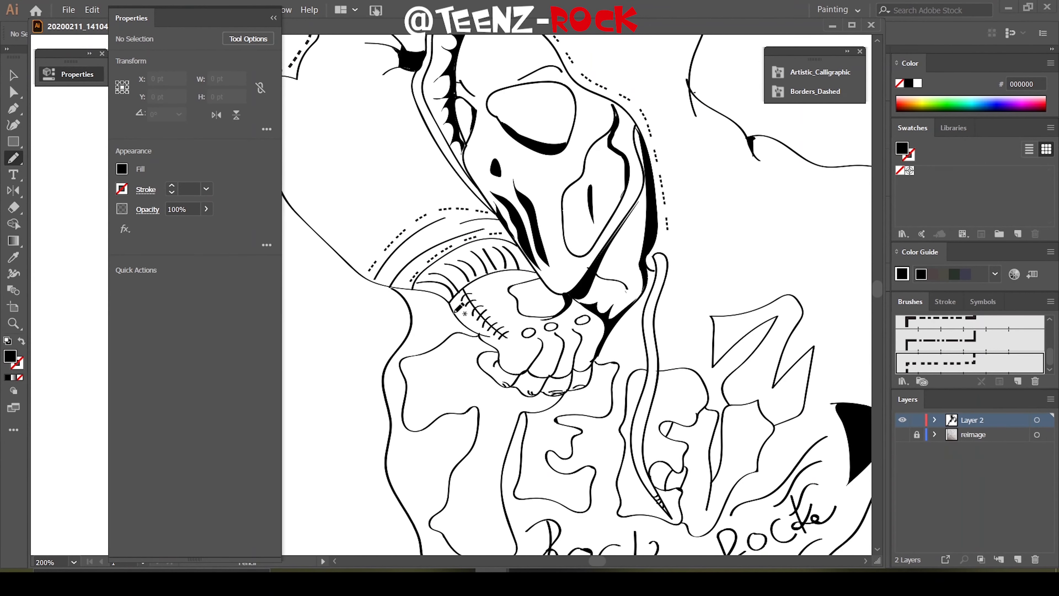
key("ctrl+z")
Add thick black shadows along the lip, the mouth curve and inside the chest lettering
mouse_move(468, 283)
left_mouse_down()
mouse_move(528, 269)
mouse_move(528, 252)
left_mouse_up()
scroll(536, 273, "down", 2)
scroll(542, 334, "up", 2)
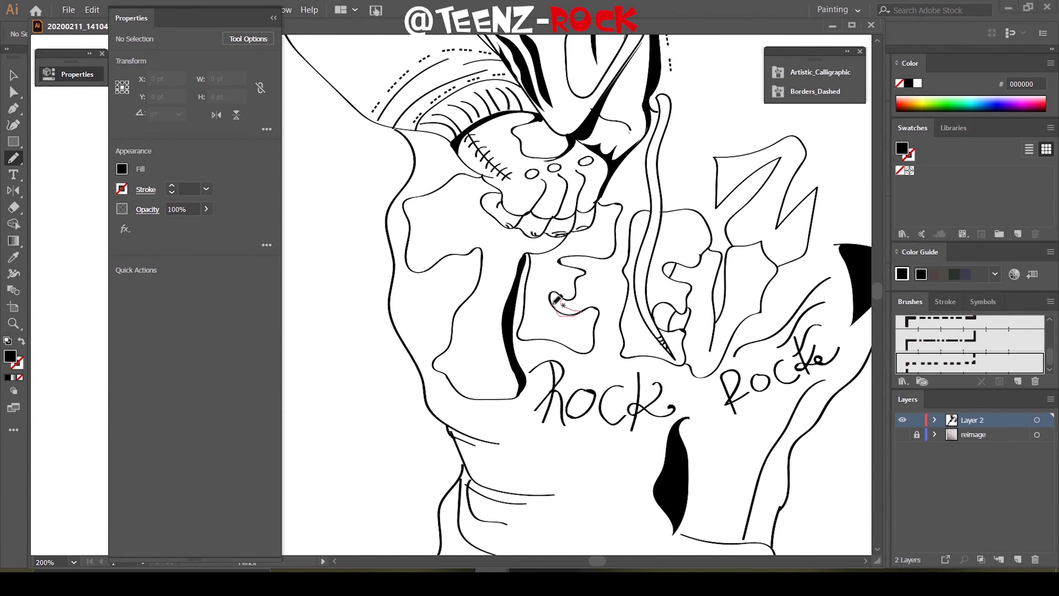
left_click_drag(554, 304, 570, 269)
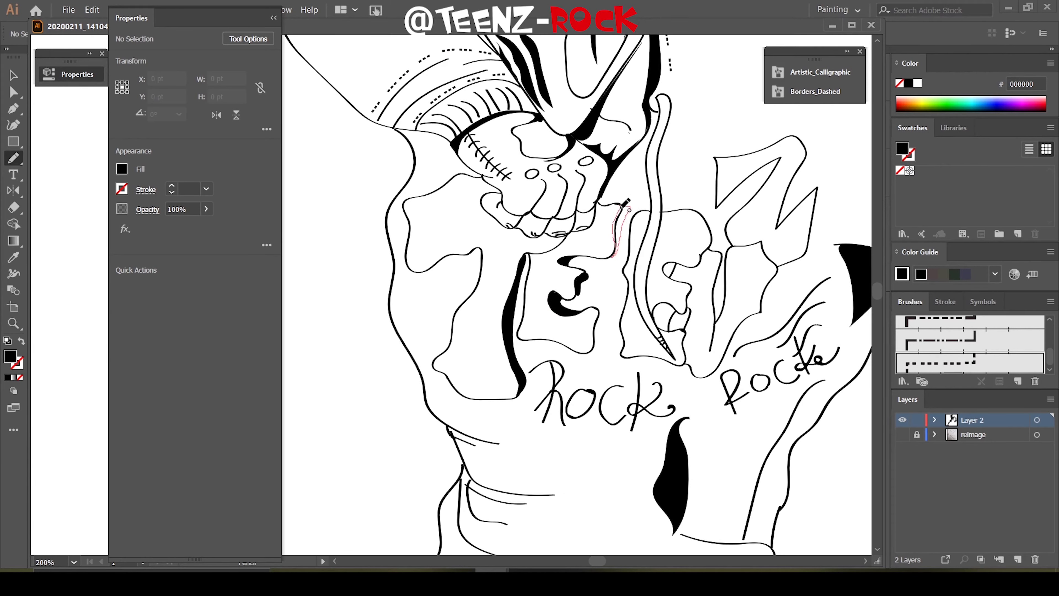
left_click_drag(624, 206, 626, 205)
left_click_drag(600, 333, 600, 346)
scroll(601, 334, "down", 2)
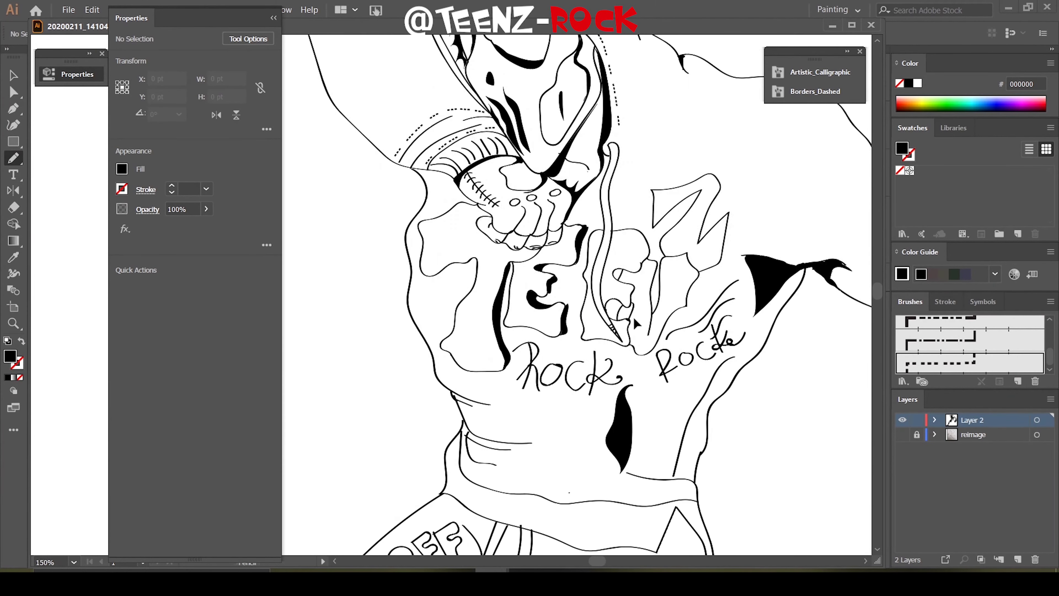
scroll(675, 330, "up", 2)
Shade the outer and inner edges of the lettering shapes in black
mouse_move(679, 314)
left_mouse_down()
mouse_move(672, 329)
mouse_move(668, 301)
left_mouse_up()
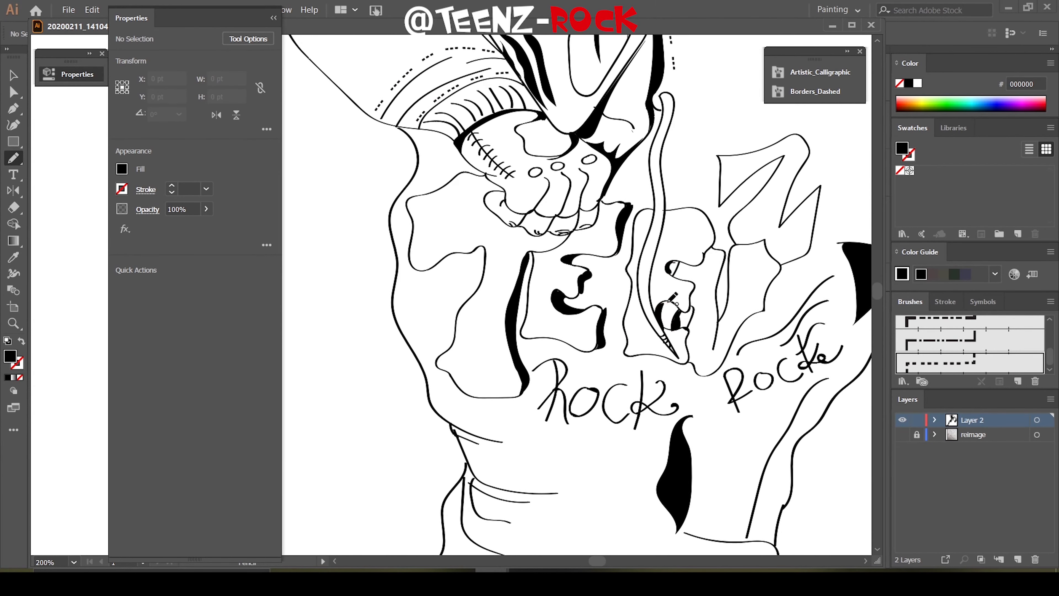
left_click_drag(699, 209, 700, 209)
left_click_drag(687, 208, 715, 214)
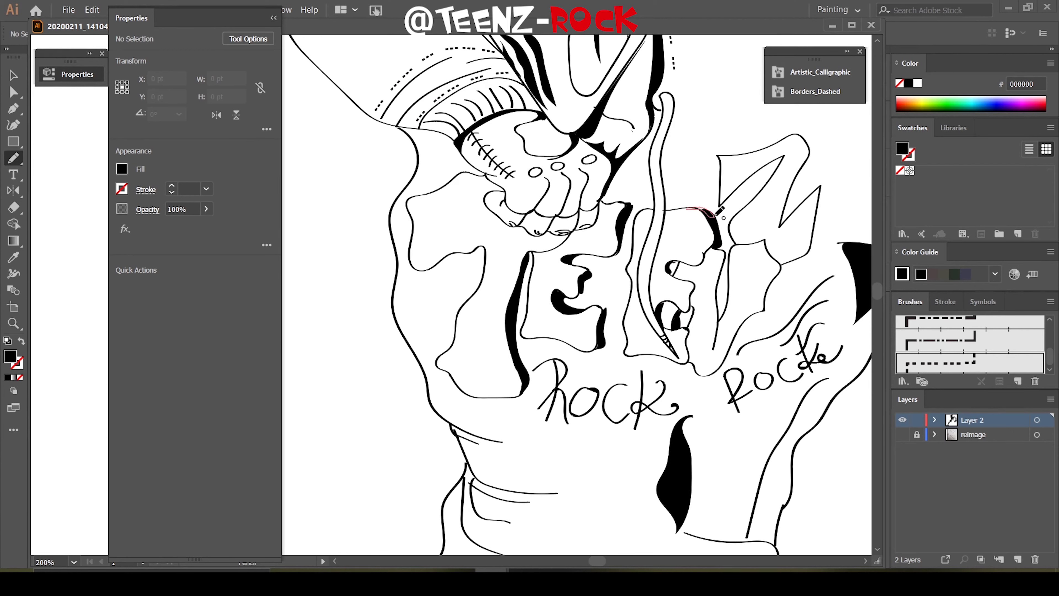
mouse_move(722, 271)
left_mouse_down()
mouse_move(727, 253)
mouse_move(777, 247)
left_mouse_up()
left_click_drag(755, 191, 743, 184)
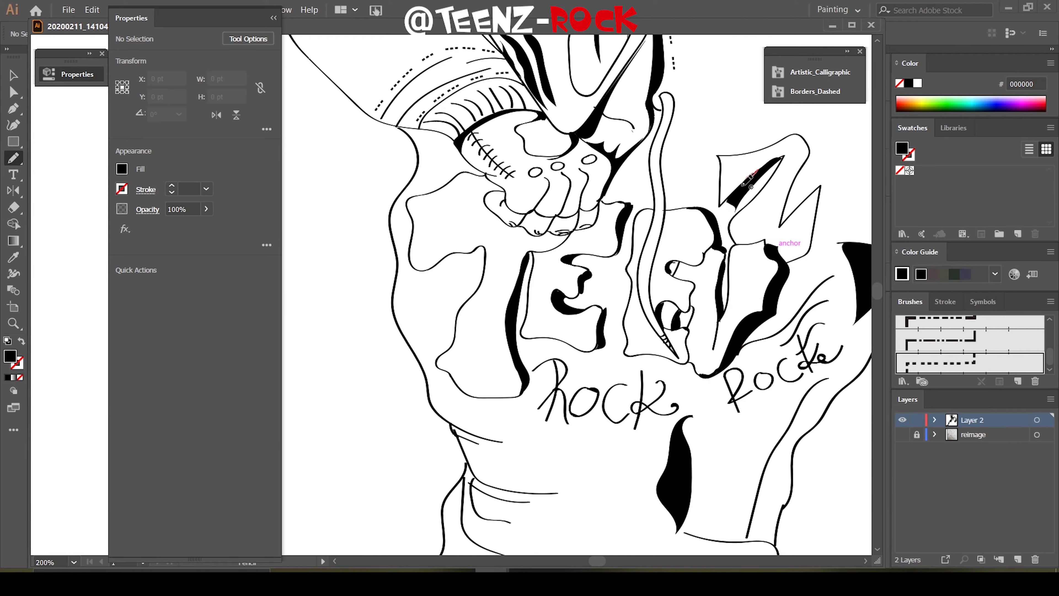
left_click_drag(781, 225, 780, 227)
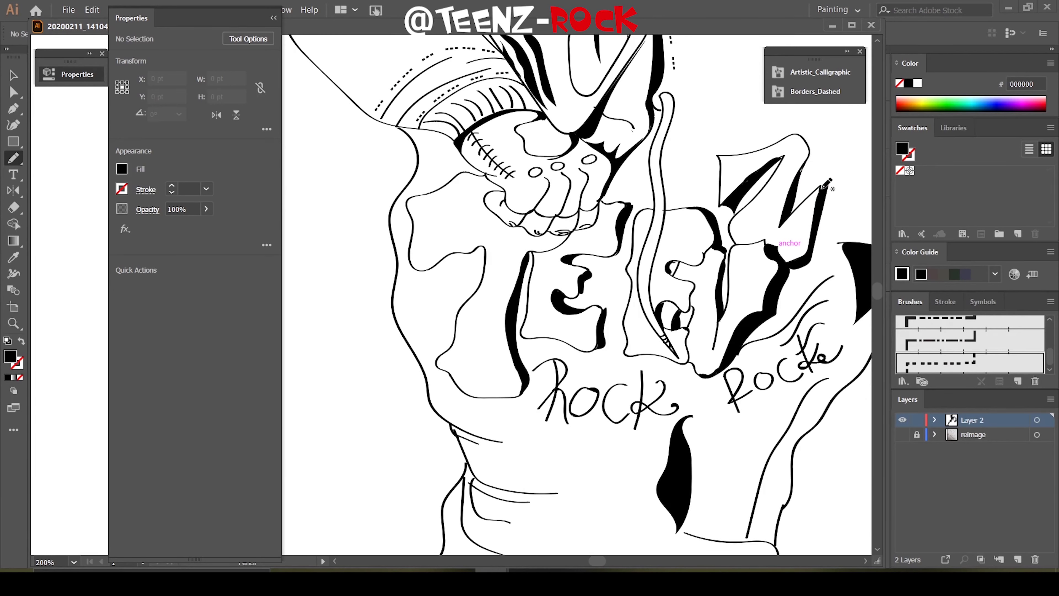
left_click_drag(797, 257, 792, 267)
At 300% zoom, shade the inner ear edge and a letter's upper edge
key("ctrl+plus")
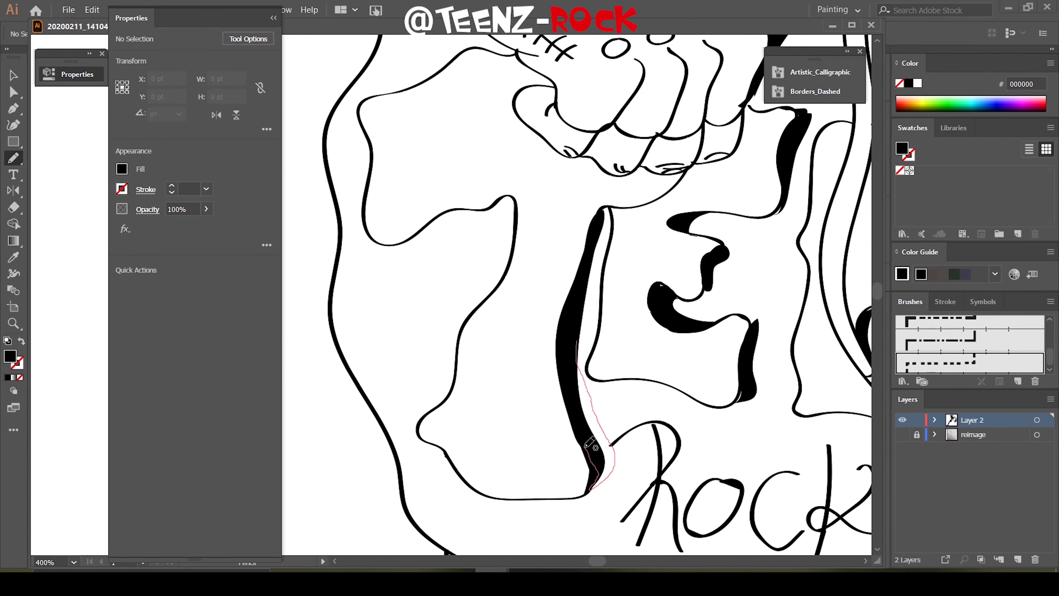
key("ctrl+minus")
key("ctrl+minus")
key("ctrl+plus")
left_click_drag(679, 316, 680, 317)
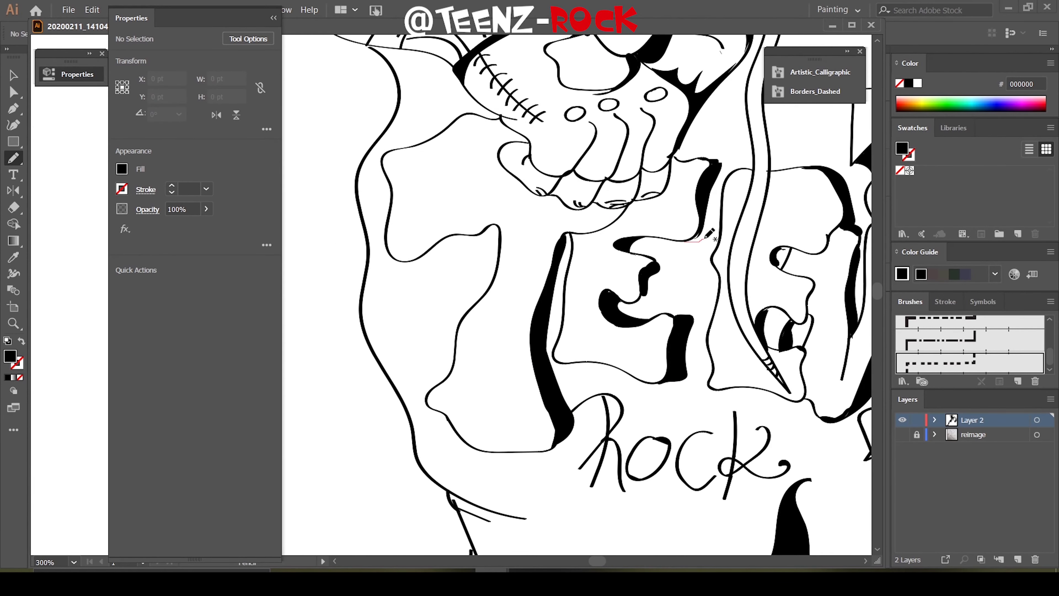
left_click_drag(687, 240, 687, 240)
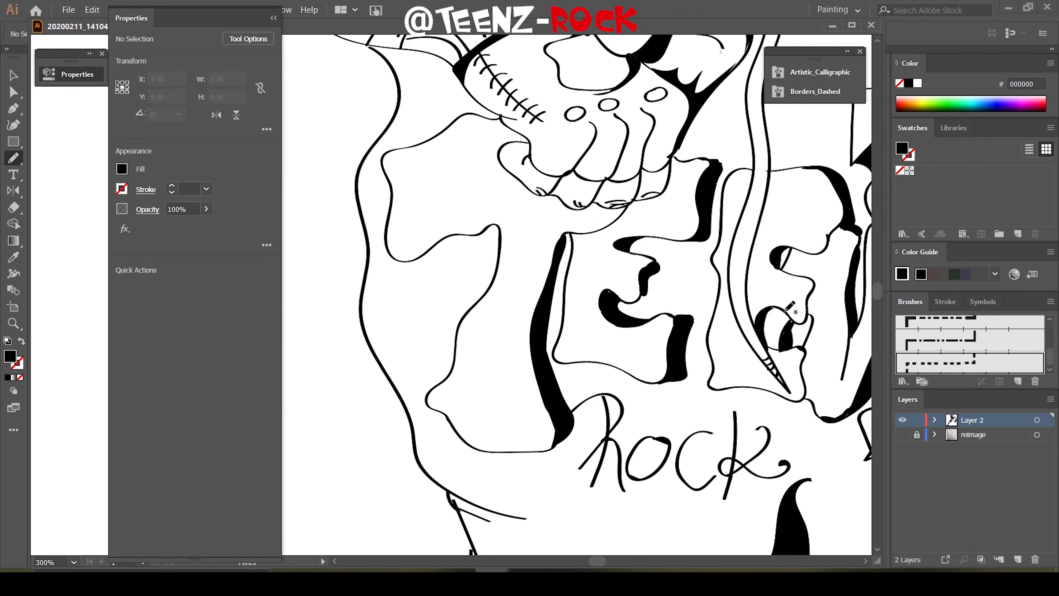
scroll(536, 303, "right", 5)
Extend black shadow strokes along the remaining letter edges and near the lips
left_click_drag(520, 354, 520, 354)
left_click_drag(522, 254, 549, 244)
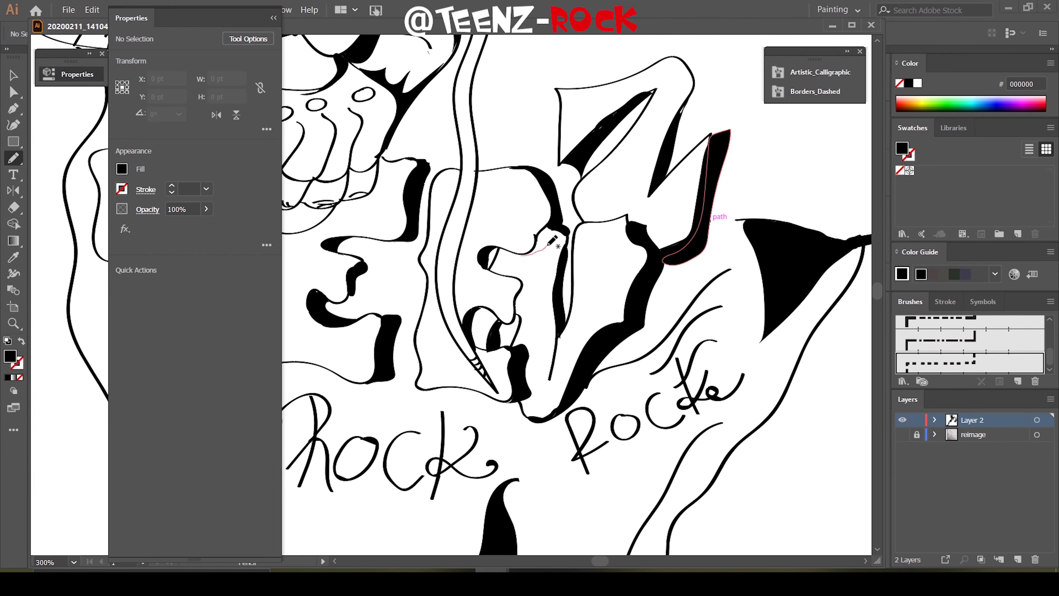
left_click_drag(551, 203, 559, 227)
left_click_drag(546, 244, 554, 237)
left_click_drag(536, 163, 536, 163)
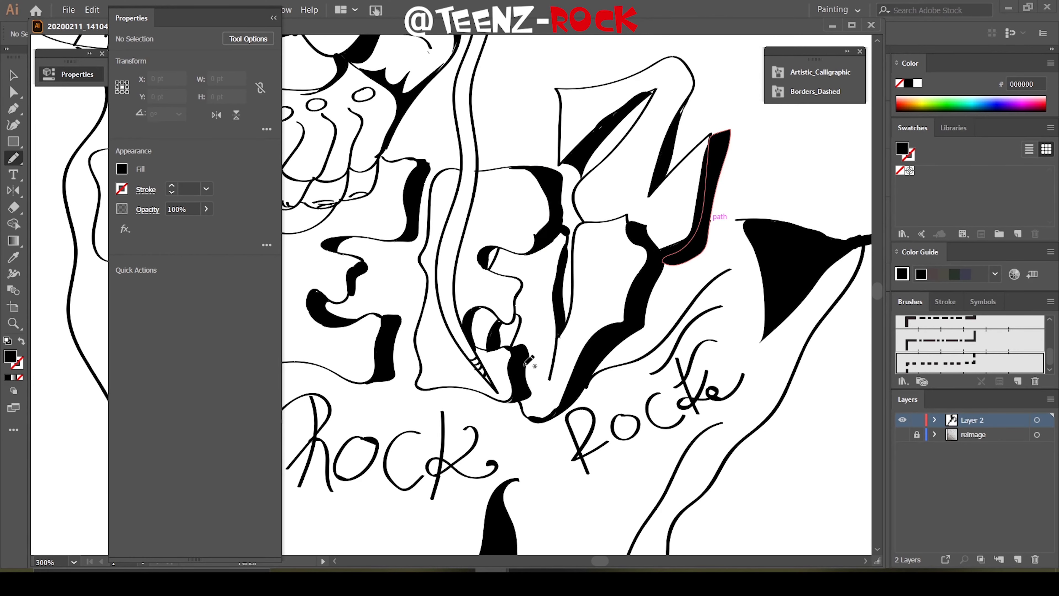
scroll(542, 188, "down", 5)
scroll(583, 199, "up", 5)
left_click_drag(584, 199, 556, 201)
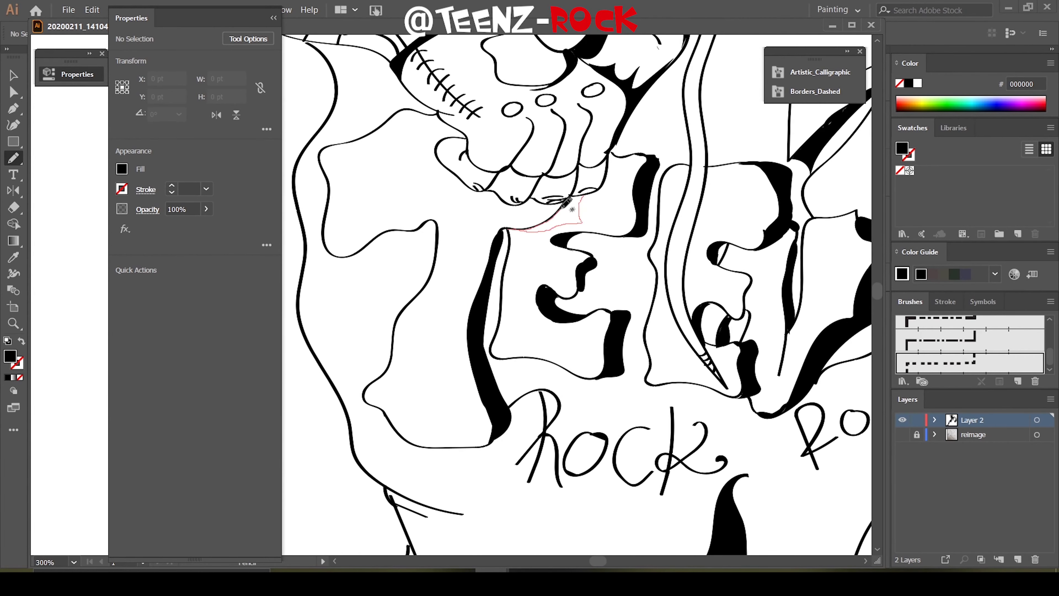
scroll(458, 271, "down", 4)
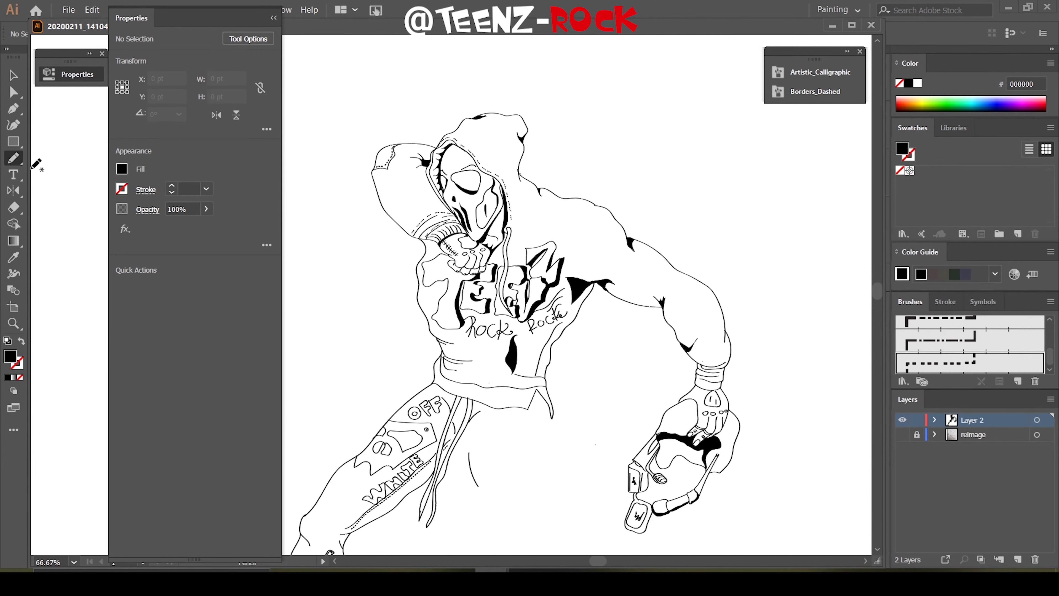
With the Paintbrush and the reference sketch visible, ink a dashed waistband line
left_click(13, 157)
left_click(62, 156)
scroll(459, 292, "down", 5)
scroll(316, 434, "up", 2)
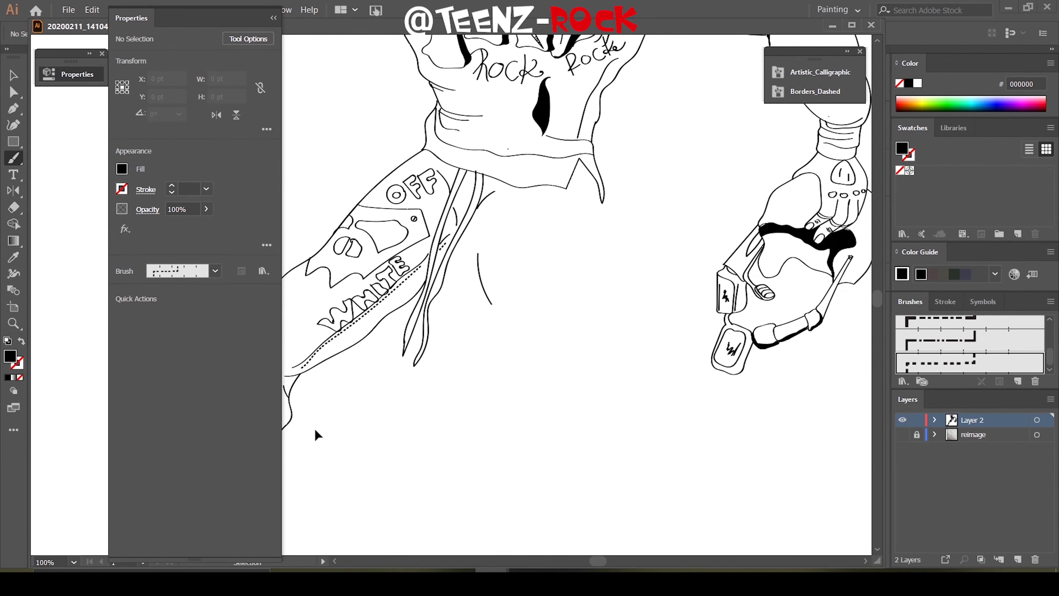
left_click(902, 434)
scroll(457, 300, "up", 2)
scroll(456, 301, "up", 3)
left_click_drag(432, 175, 507, 196)
key("ctrl+z")
left_click_drag(595, 213, 656, 209)
key("ctrl+z")
scroll(753, 156, "up", 5)
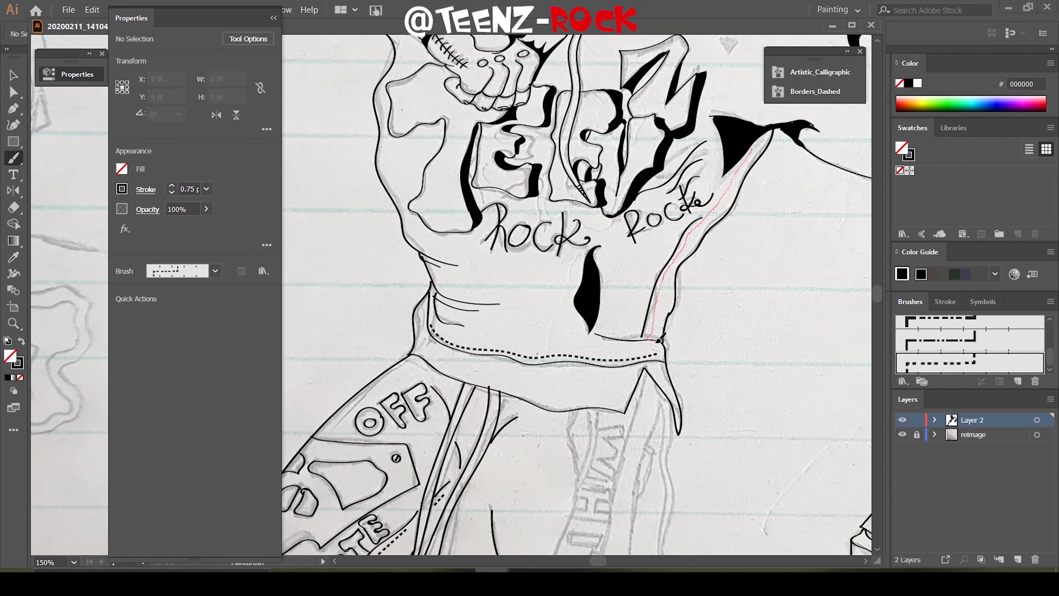
left_click_drag(660, 340, 660, 341)
Trace the second pant leg's edges and strap line over the sketch
key("ctrl+0")
scroll(492, 271, "up", 5)
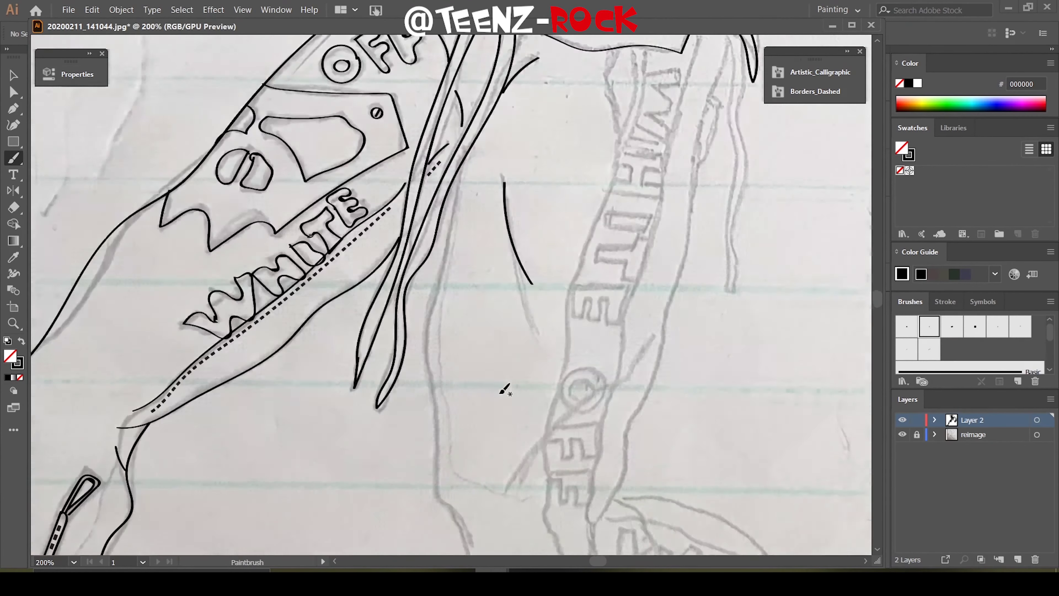
scroll(433, 398, "up", 3)
left_click_drag(432, 395, 441, 548)
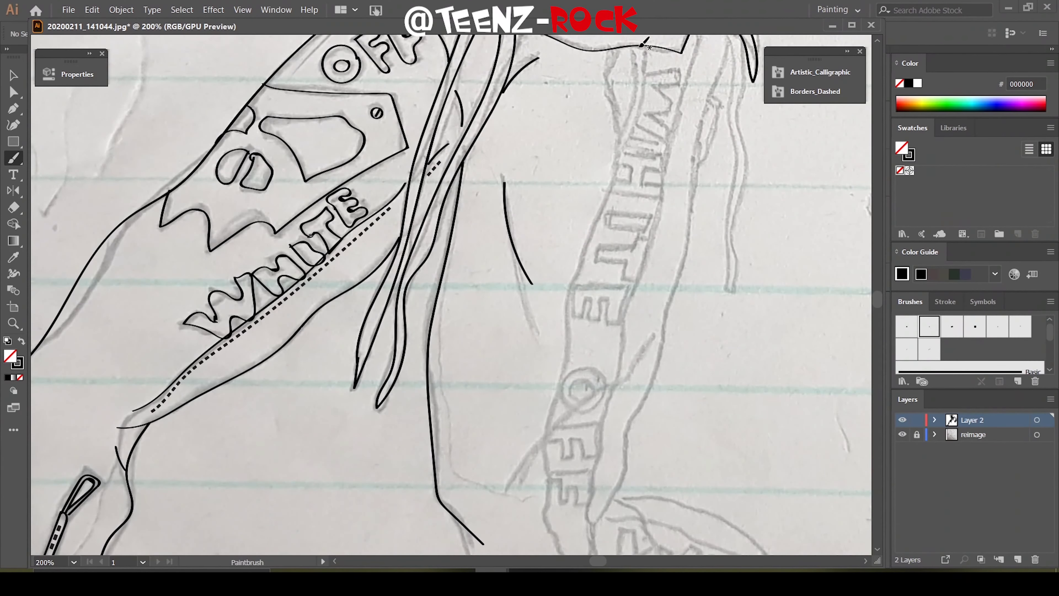
left_click_drag(641, 42, 542, 433)
left_click_drag(654, 338, 512, 471)
scroll(715, 45, "up", 2)
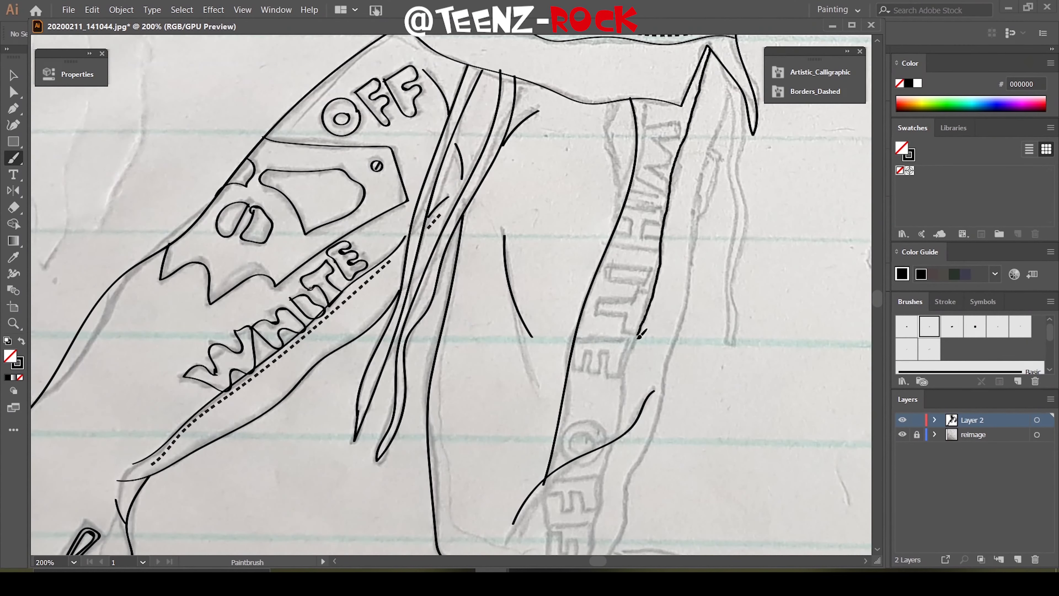
left_click_drag(714, 46, 615, 442)
scroll(682, 319, "down", 5)
Outline the pant leg's inner and outer edges, the long cuff and heel curve
left_click_drag(548, 199, 634, 271)
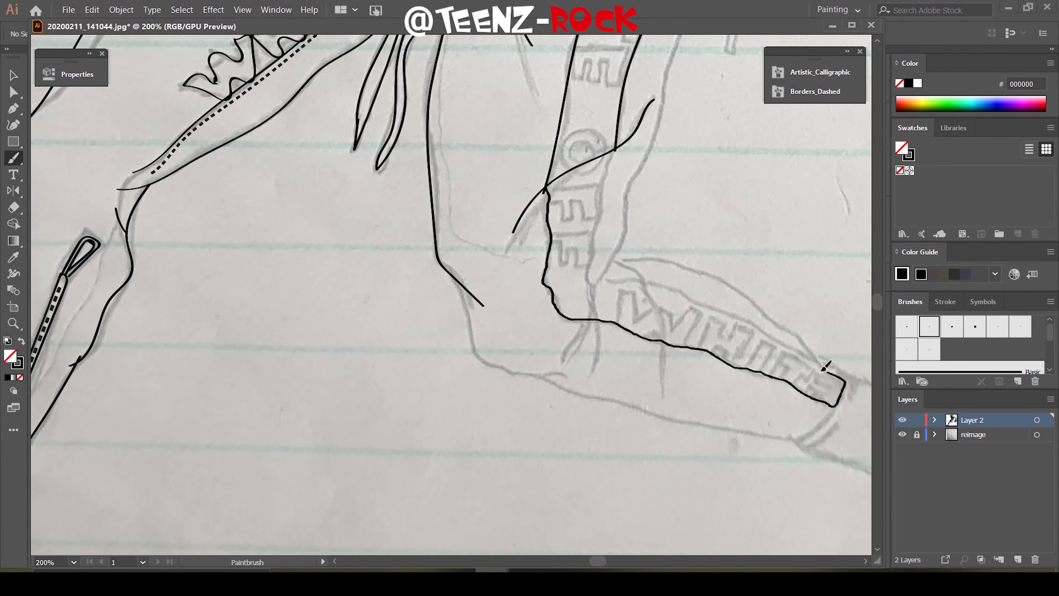
left_click_drag(666, 391, 619, 270)
left_click_drag(615, 148, 594, 285)
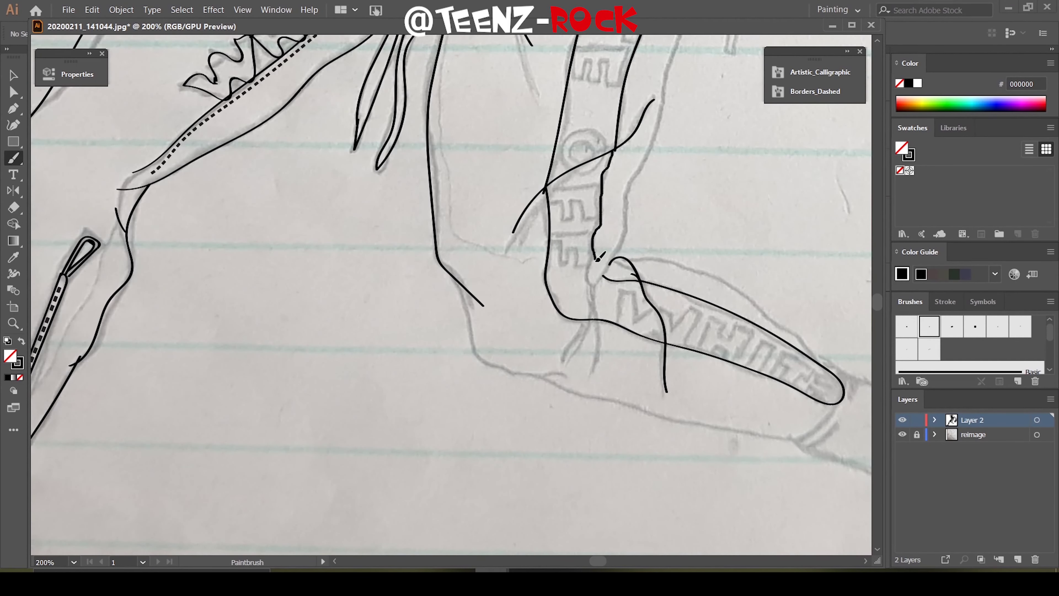
left_click_drag(663, 100, 615, 338)
mouse_move(832, 357)
left_mouse_down()
mouse_move(741, 279)
mouse_move(621, 259)
left_mouse_up()
mouse_move(456, 283)
left_mouse_down()
mouse_move(573, 370)
mouse_move(660, 412)
mouse_move(795, 429)
left_mouse_up()
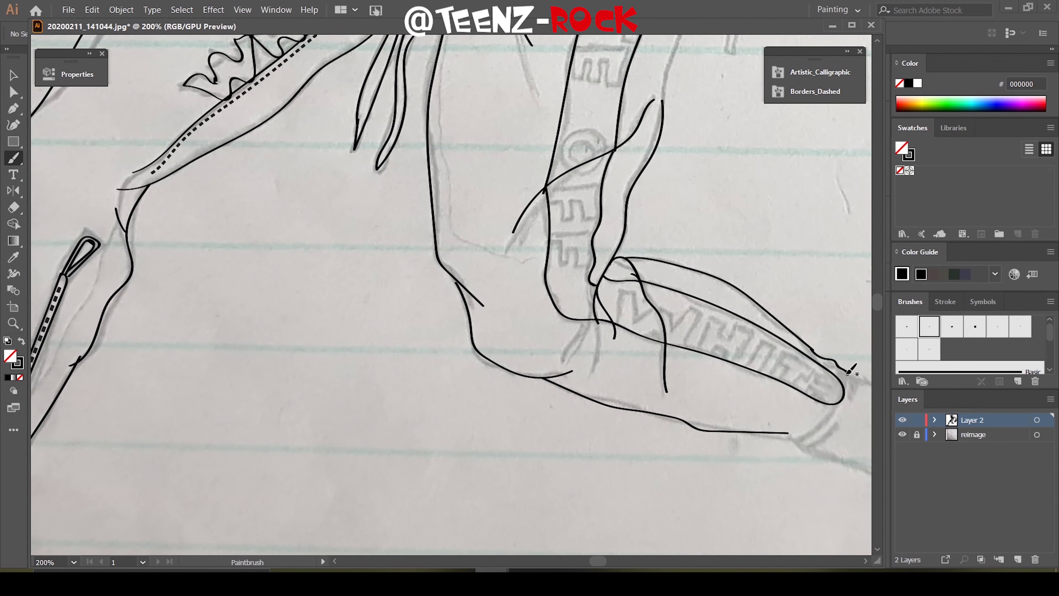
left_click_drag(850, 369, 788, 438)
scroll(484, 442, "up", 5)
mouse_move(625, 112)
left_mouse_down()
mouse_move(613, 251)
mouse_move(626, 113)
mouse_move(667, 179)
mouse_move(638, 133)
left_mouse_up()
Trace the WHITE OFF lettering down the right pant leg, then hide the sketch
left_click_drag(627, 219, 659, 269)
scroll(660, 266, "down", 2)
mouse_move(648, 165)
left_mouse_down()
mouse_move(609, 196)
mouse_move(625, 242)
left_mouse_up()
mouse_move(626, 209)
left_mouse_down()
mouse_move(590, 217)
mouse_move(608, 274)
mouse_move(583, 242)
left_mouse_up()
scroll(592, 259, "down", 1)
mouse_move(588, 290)
left_mouse_down()
mouse_move(563, 318)
mouse_move(600, 319)
left_mouse_up()
mouse_move(563, 375)
left_mouse_down()
mouse_move(601, 346)
mouse_move(584, 379)
left_mouse_up()
mouse_move(555, 425)
left_mouse_down()
mouse_move(593, 388)
mouse_move(588, 422)
left_mouse_up()
scroll(584, 333, "up", 2)
scroll(671, 171, "up", 2)
mouse_move(708, 113)
left_mouse_down()
mouse_move(663, 421)
mouse_move(736, 340)
left_mouse_up()
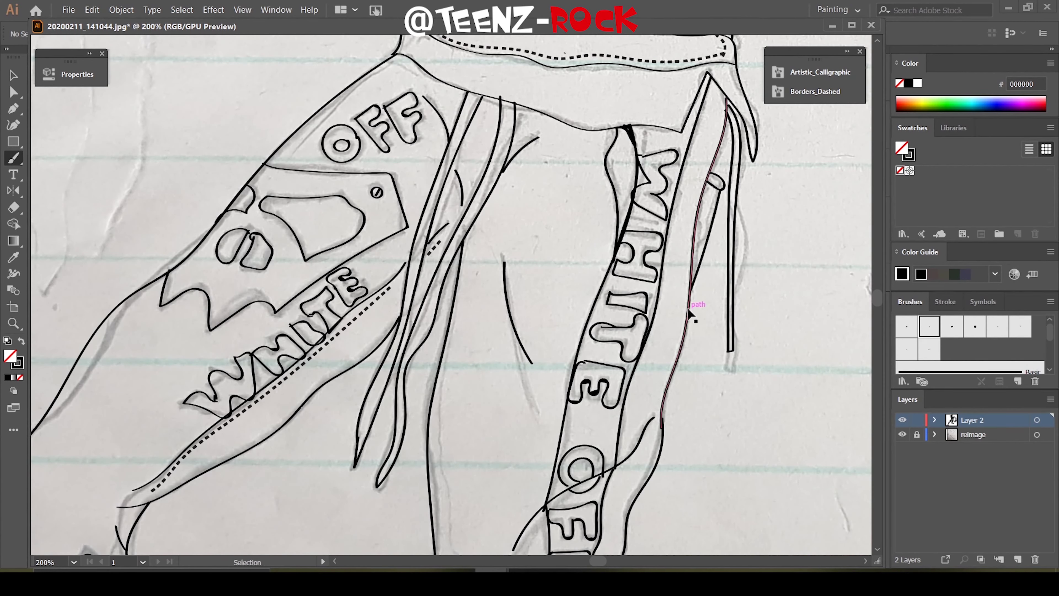
key("ctrl+minus")
key("ctrl+minus")
key("ctrl+minus")
left_click(902, 434)
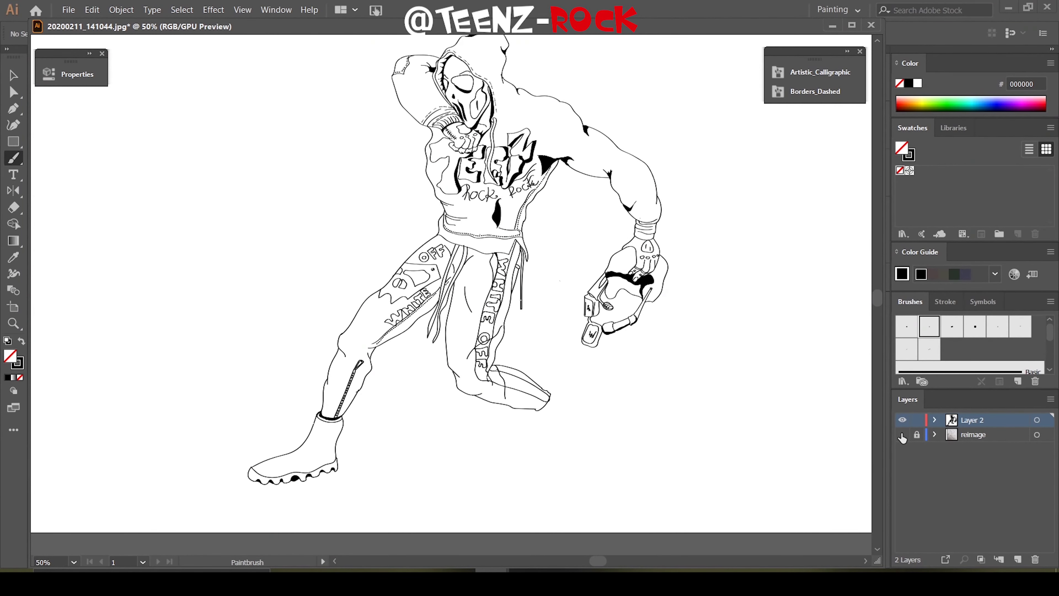
Show the sketch again and trace the WHITE lettering and band lines on the ankle cuff
left_click(902, 435)
key("ctrl+plus")
key("ctrl+plus")
key("ctrl+plus")
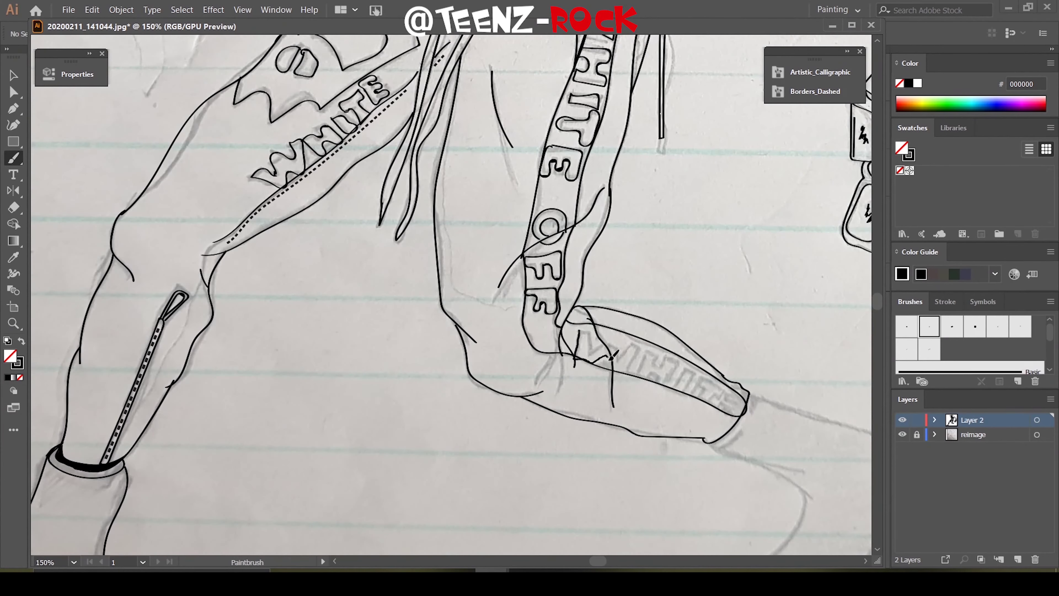
mouse_move(606, 342)
left_mouse_down()
mouse_move(663, 369)
mouse_move(693, 360)
mouse_move(744, 415)
left_mouse_up()
key("ctrl+plus")
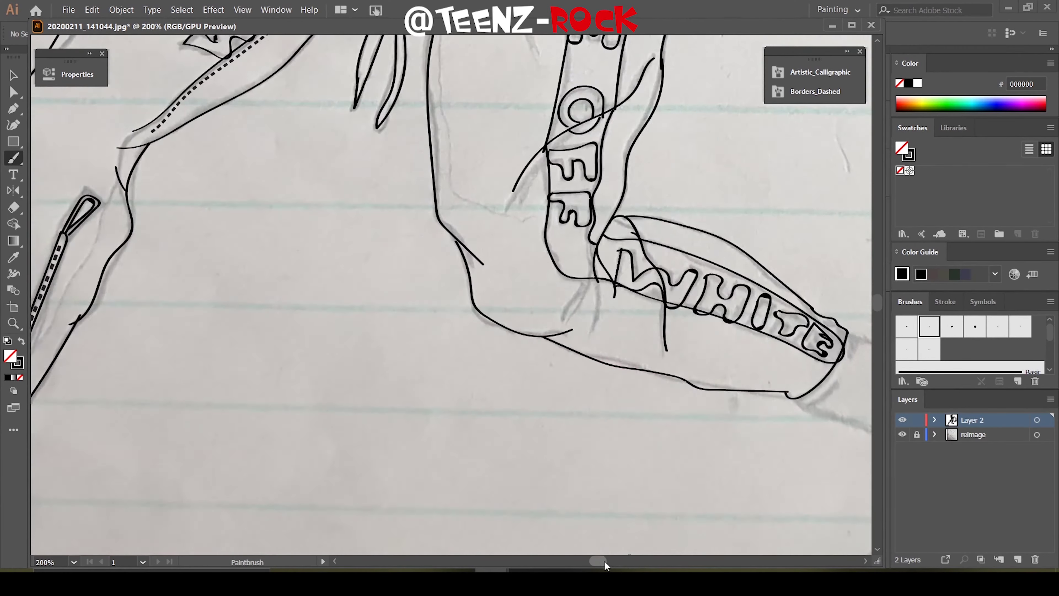
left_click_drag(310, 173, 247, 241)
left_click_drag(301, 213, 317, 199)
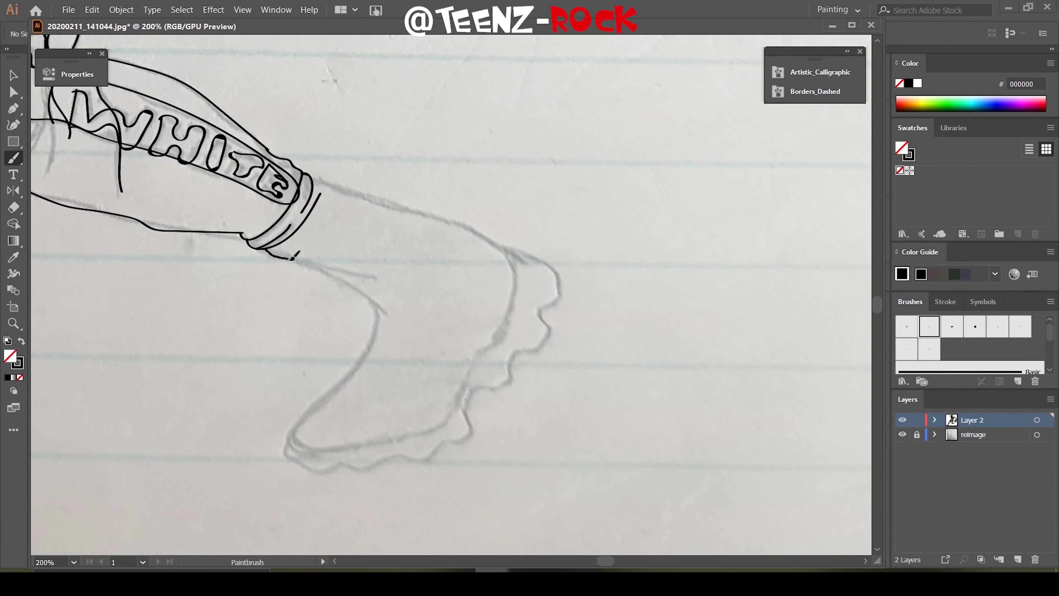
Trace the second shoe's top, toe, heel and wavy sole, plus the lettering strip line
mouse_move(292, 259)
left_mouse_down()
mouse_move(288, 448)
mouse_move(484, 354)
mouse_move(423, 206)
mouse_move(311, 173)
mouse_move(513, 284)
mouse_move(451, 418)
mouse_move(381, 319)
left_mouse_up()
mouse_move(507, 253)
left_mouse_down()
mouse_move(549, 294)
mouse_move(434, 452)
left_mouse_up()
mouse_move(294, 425)
left_mouse_down()
mouse_move(321, 458)
mouse_move(411, 456)
left_mouse_up()
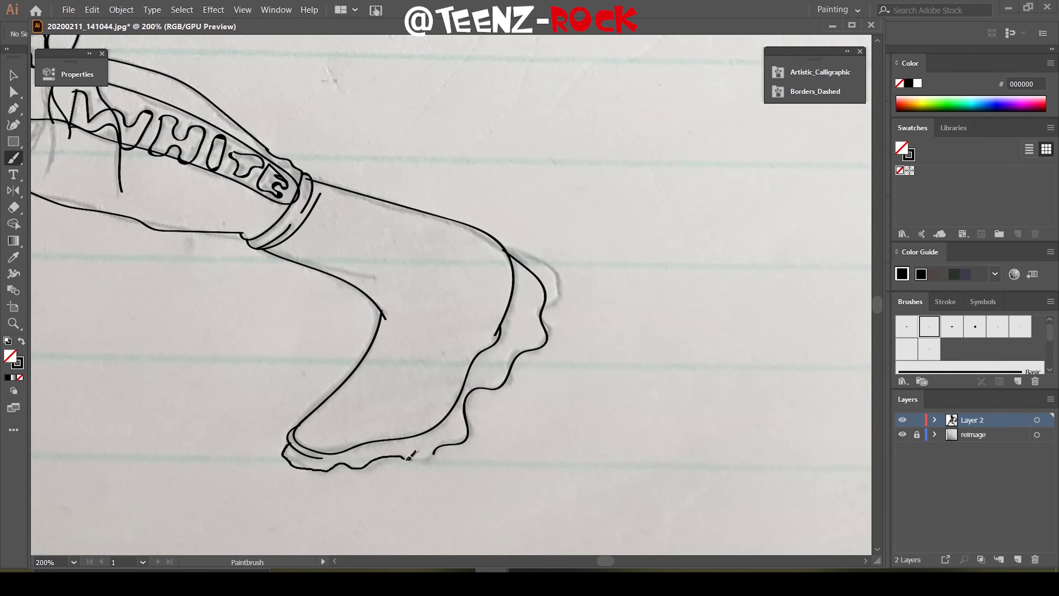
scroll(432, 246, "down", 2)
scroll(436, 239, "down", 2)
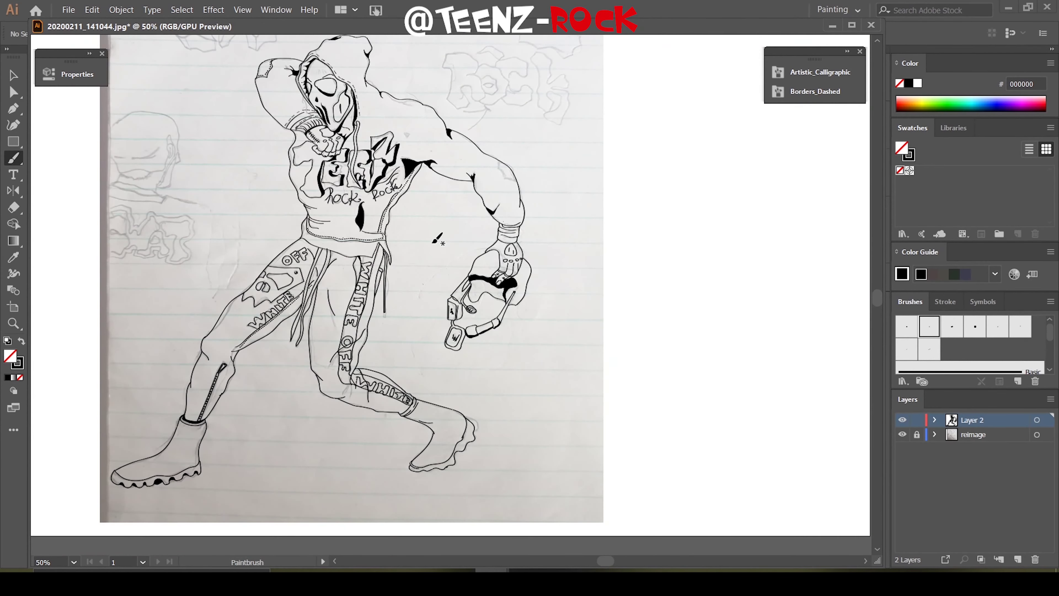
scroll(437, 239, "up", 2)
mouse_move(284, 224)
left_mouse_down()
mouse_move(296, 472)
mouse_move(374, 506)
left_mouse_up()
Hide the reference sketch and select all the line art
key("ctrl+minus")
key("ctrl+minus")
key("ctrl+minus")
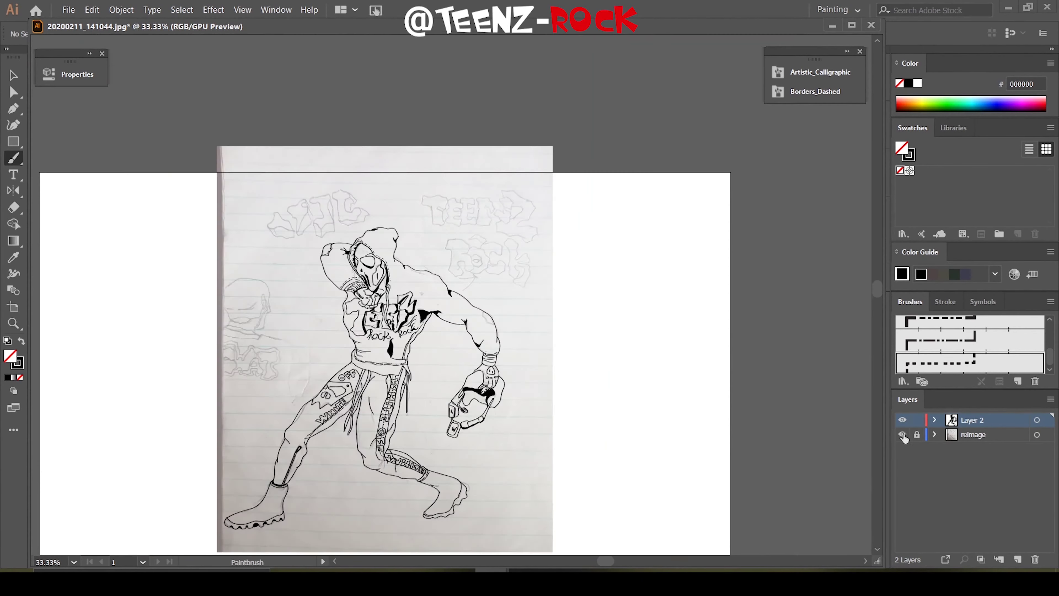
left_click(902, 435)
key("ctrl+plus")
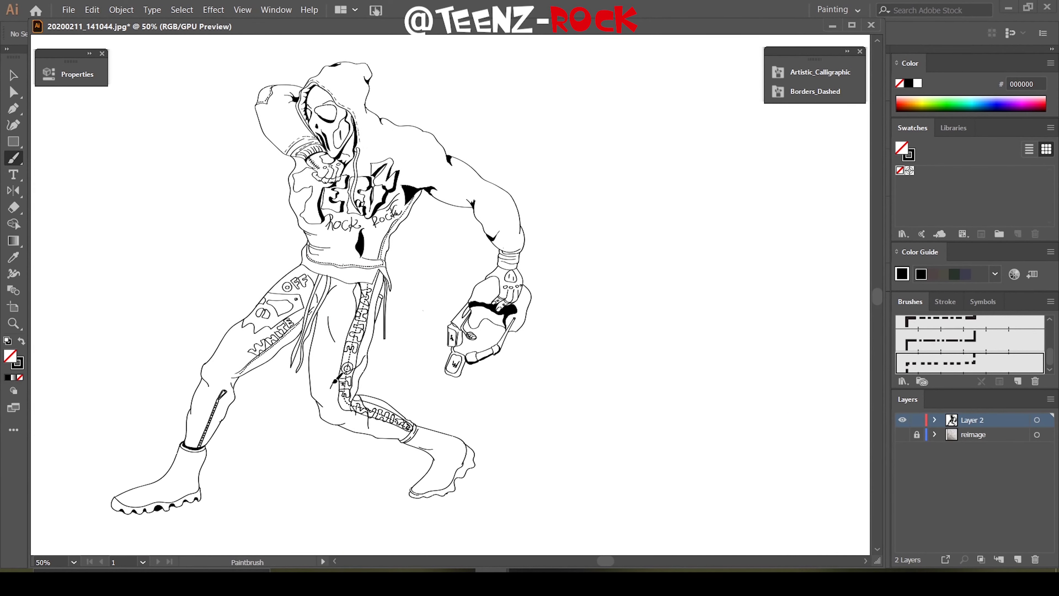
key("v")
key("ctrl+minus")
key("ctrl+minus")
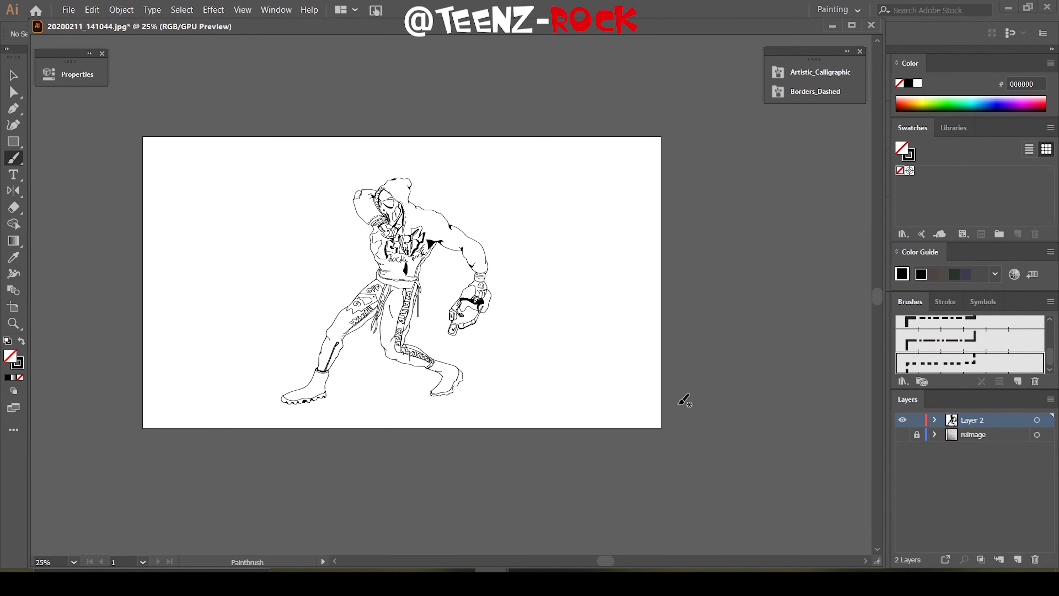
key("ctrl+a")
Paste the line art into a new 1920 x 1080 document, centred and stretched wider
key("ctrl+n")
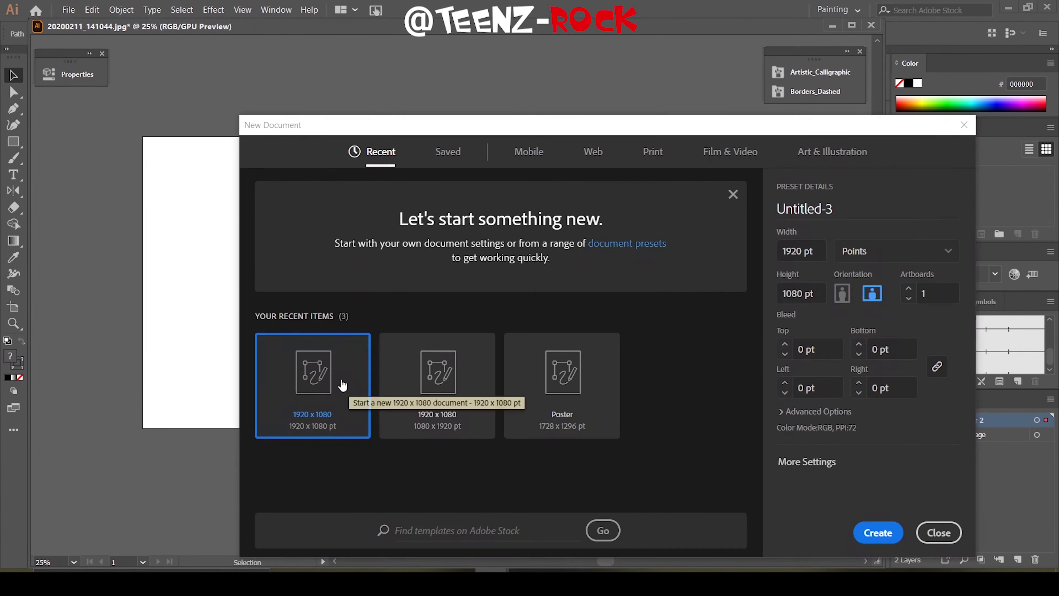
double_click(343, 386)
key("ctrl+v")
left_click_drag(527, 208, 416, 242)
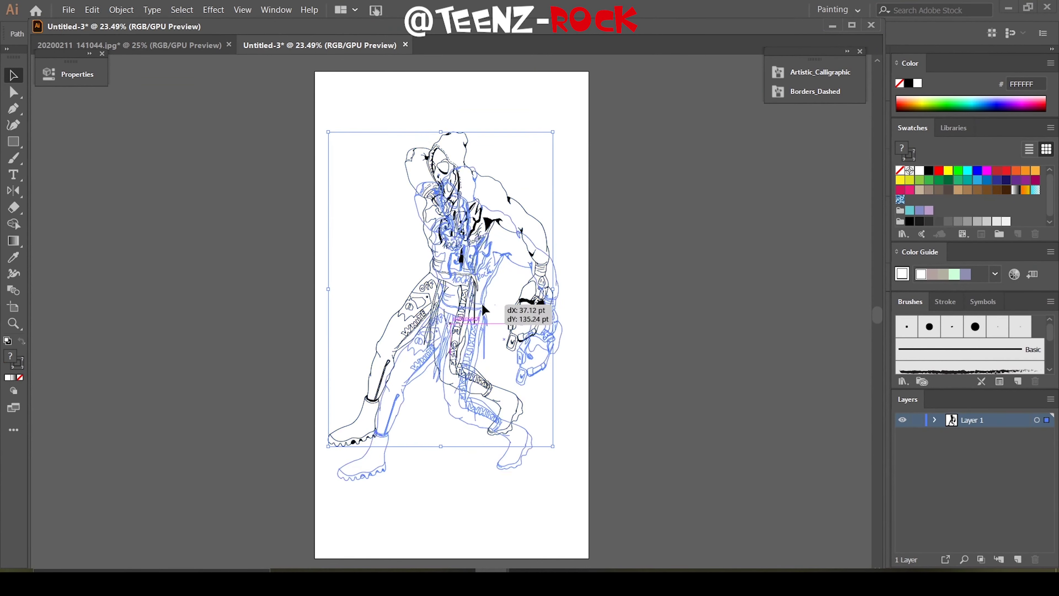
left_click_drag(559, 318, 574, 318)
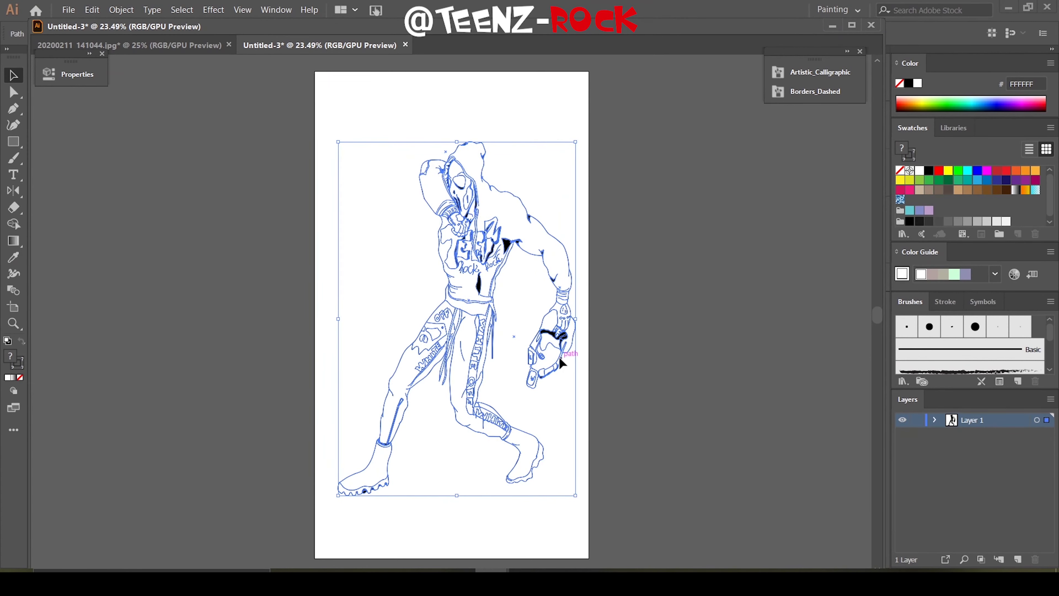
left_click(439, 107)
key("ctrl+plus")
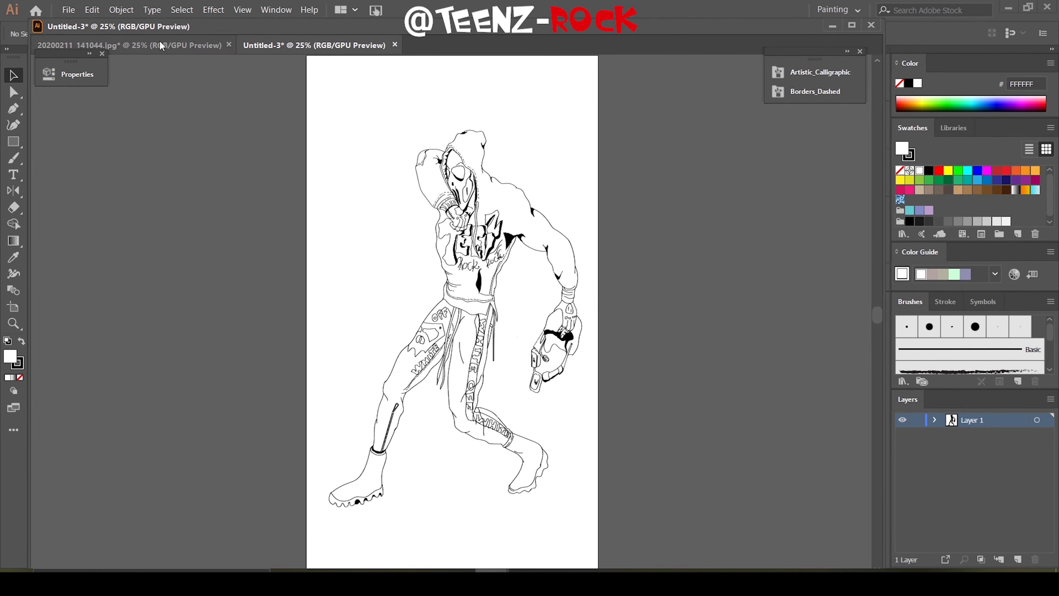
Return to the original sketch file with the reference sketch shown at 50% zoom
left_click(129, 45)
left_click(902, 434)
key("ctrl+plus")
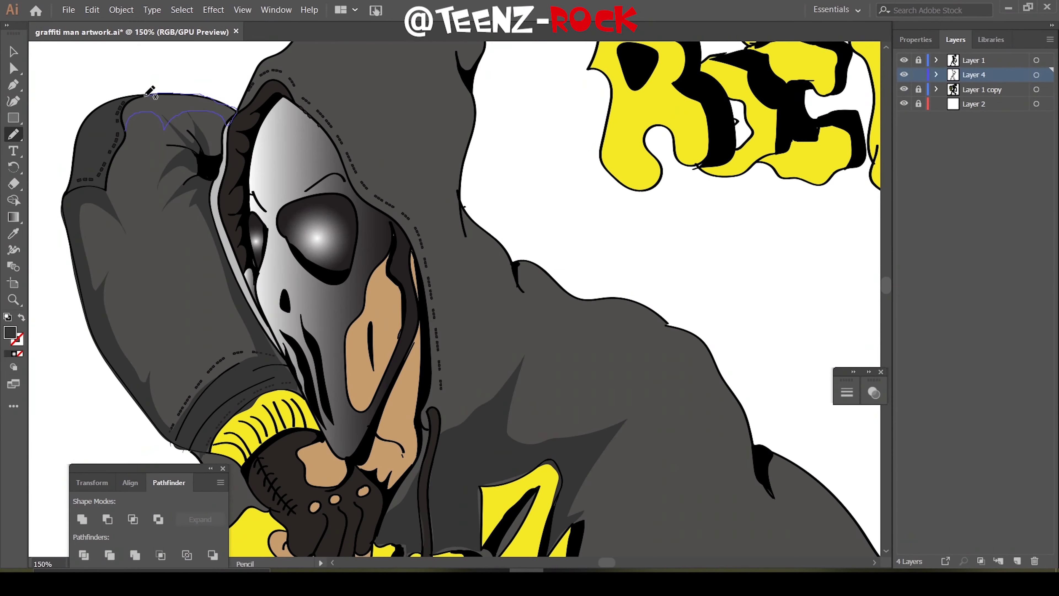
Draw darker grey shadow shapes along the raised sleeve and the arm's outer edge
key("ctrl+0")
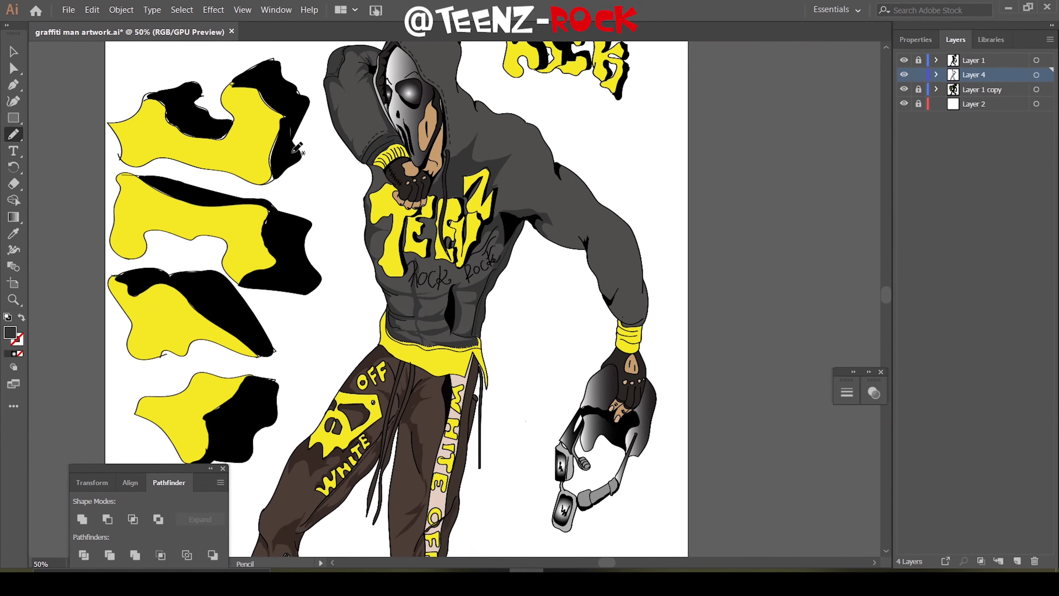
scroll(417, 251, "up", 3)
scroll(480, 208, "up", 1)
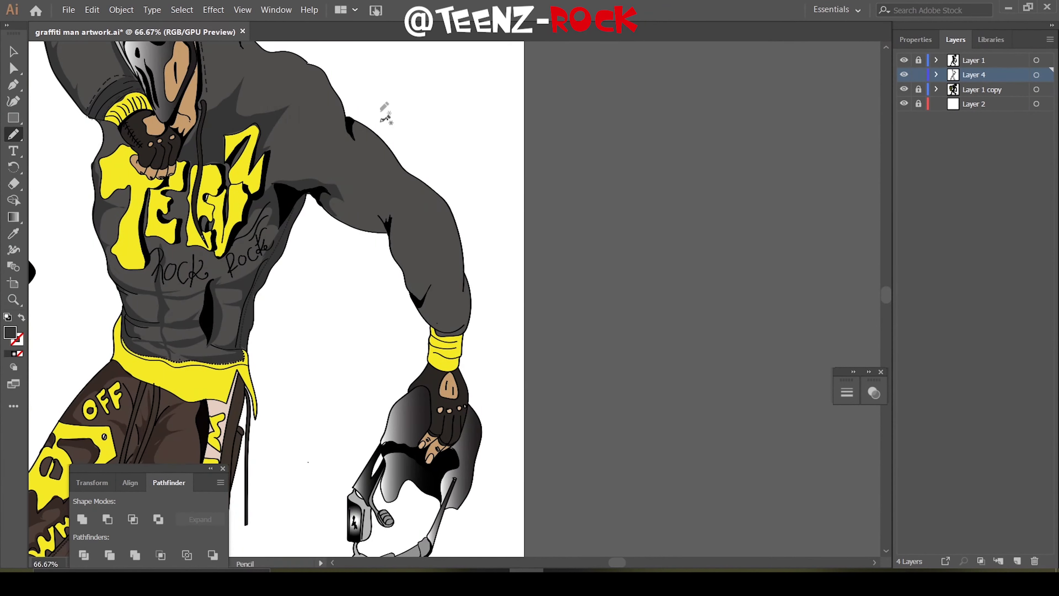
scroll(376, 167, "up", 1)
left_click_drag(329, 215, 325, 218)
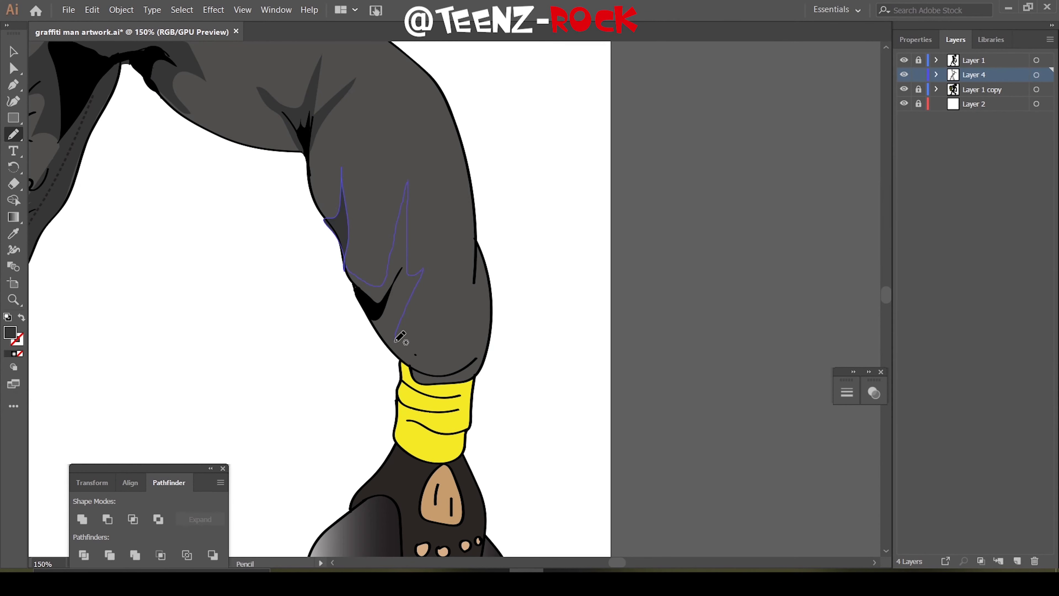
left_click_drag(406, 181, 394, 340)
left_click_drag(476, 241, 459, 328)
scroll(417, 271, "up", 5)
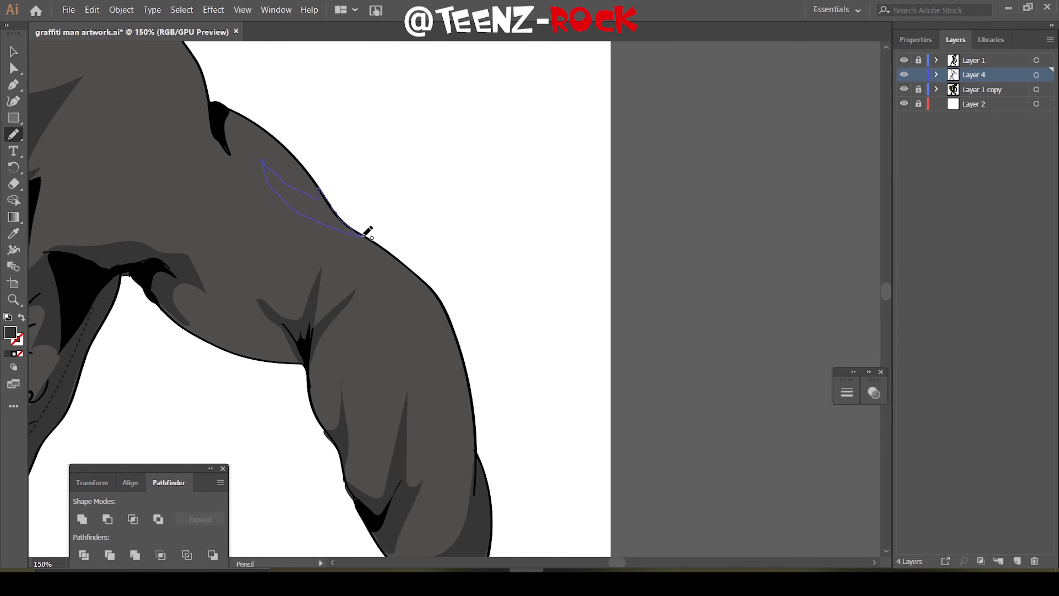
scroll(367, 232, "down", 2)
scroll(250, 208, "down", 2)
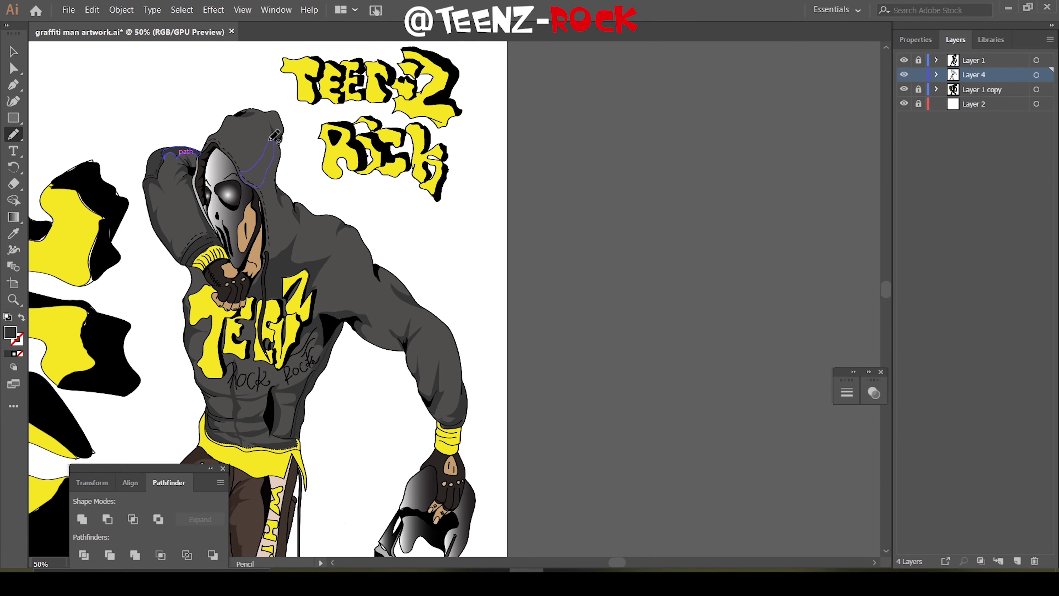
Erase a stray mark on the hoodie with the Eraser tool
key("ctrl+plus")
key("ctrl+minus")
key("ctrl+minus")
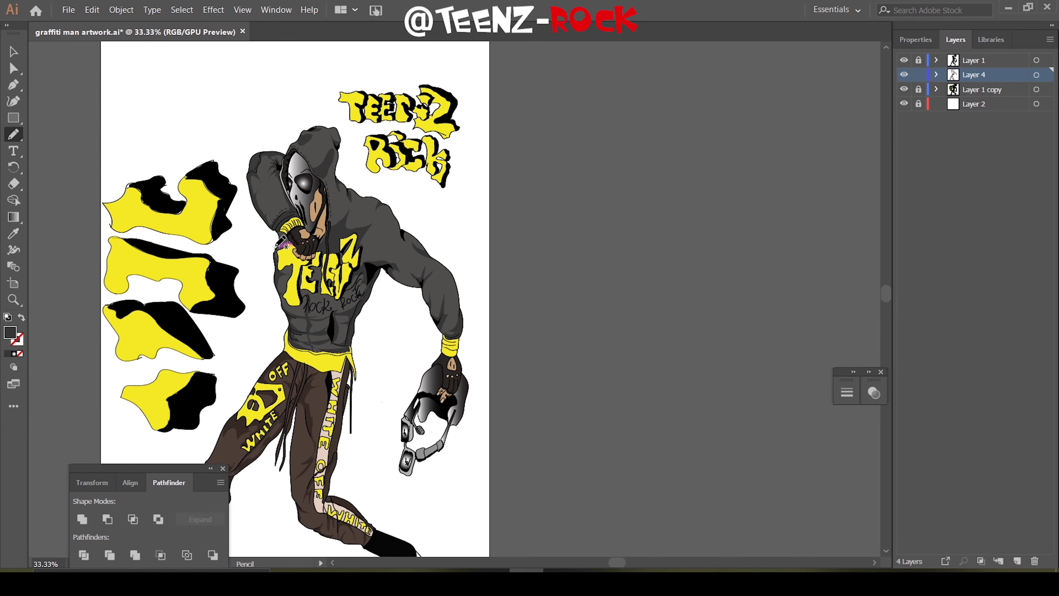
key("ctrl+plus")
key("shift+e")
left_click_drag(197, 333, 122, 401)
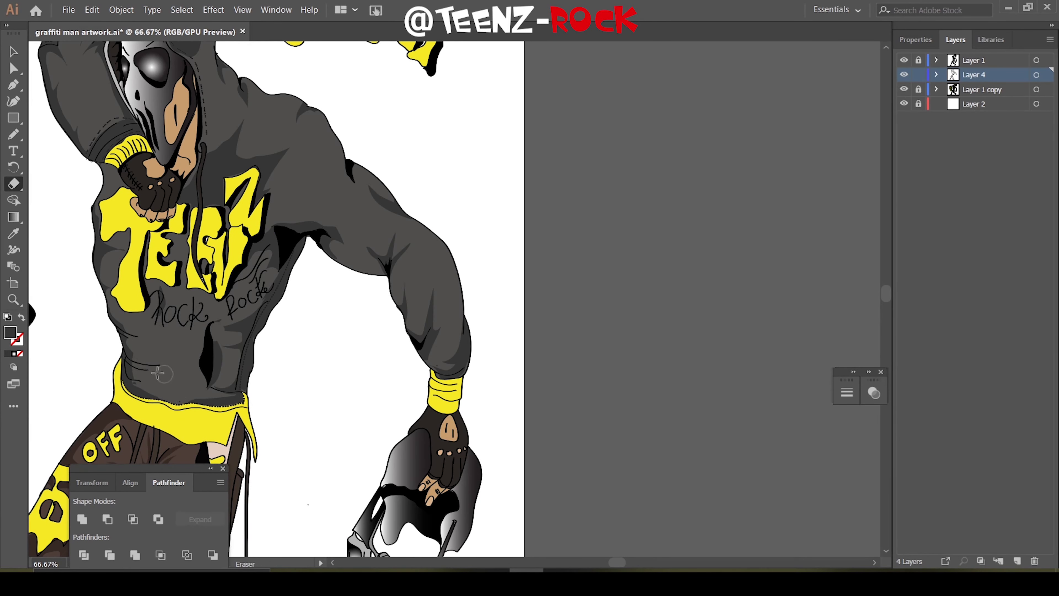
Set a darker yellow fill and draw shadow shapes inside the TEENZ lettering
left_click(13, 134)
double_click(10, 332)
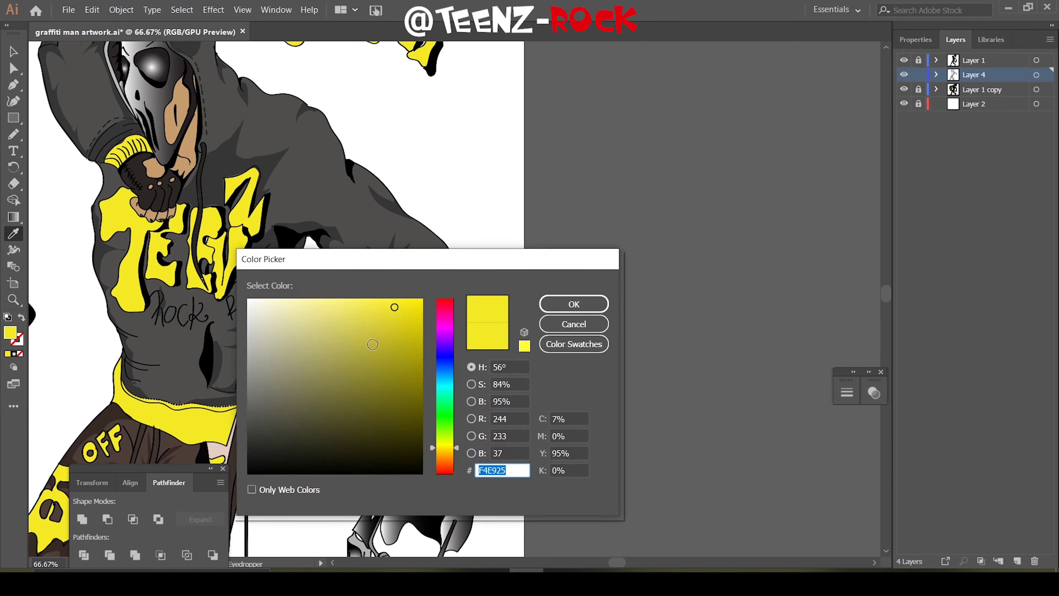
left_click(572, 303)
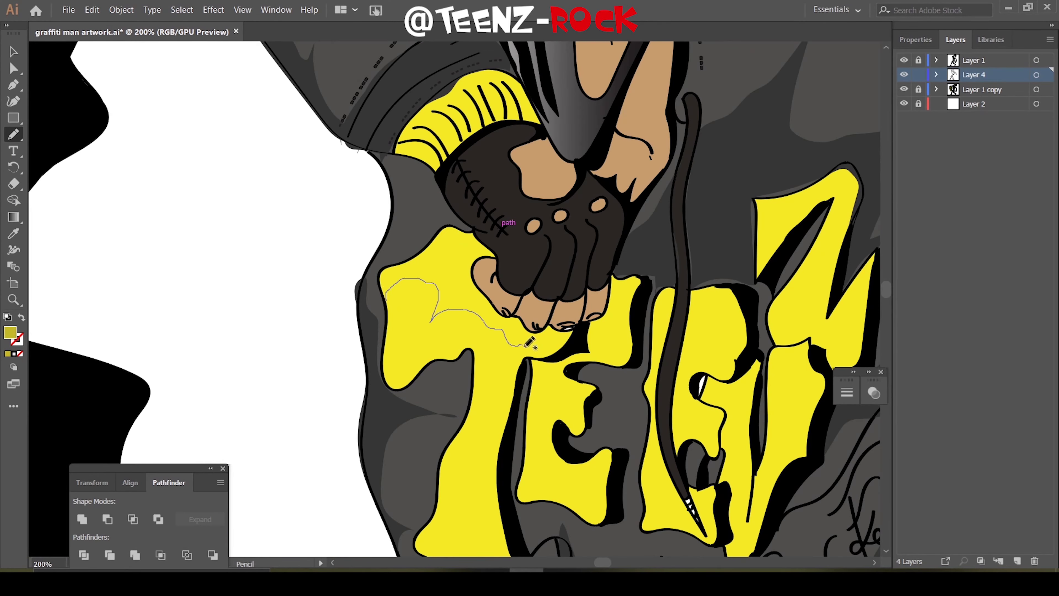
left_click_drag(499, 257, 497, 259)
scroll(550, 225, "down", 5)
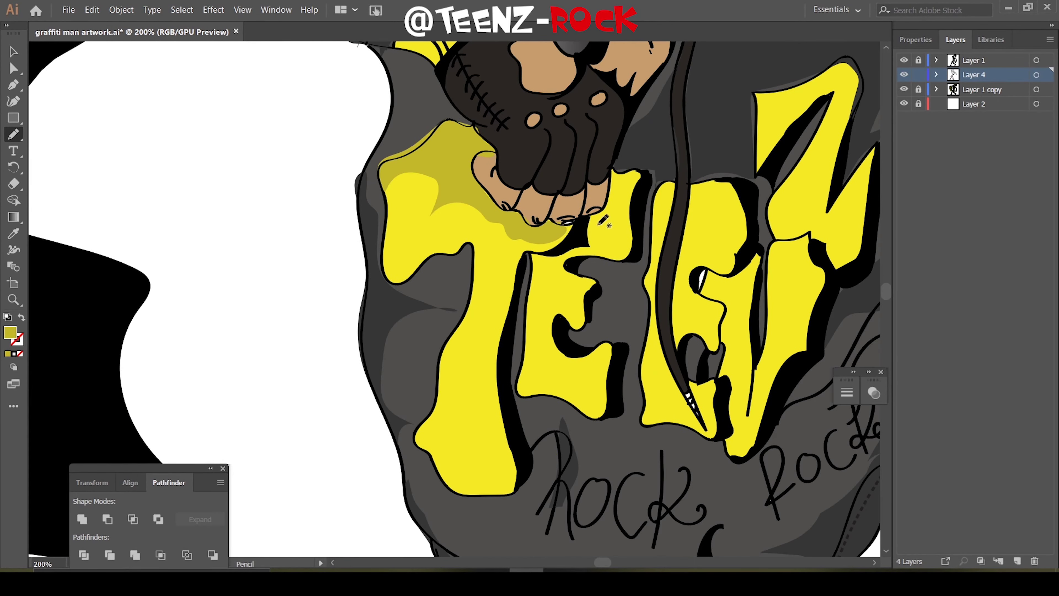
left_click_drag(678, 320, 676, 340)
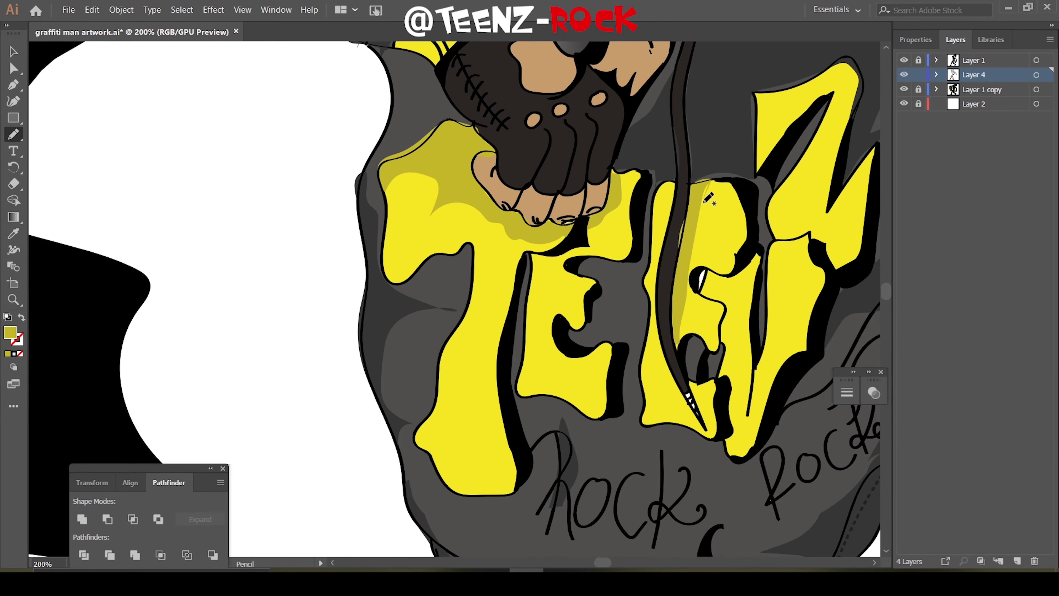
key("ctrl+minus")
Add darker-yellow shadow shapes along the yellow waistband and trousers
key("ctrl+plus")
scroll(473, 326, "down", 10)
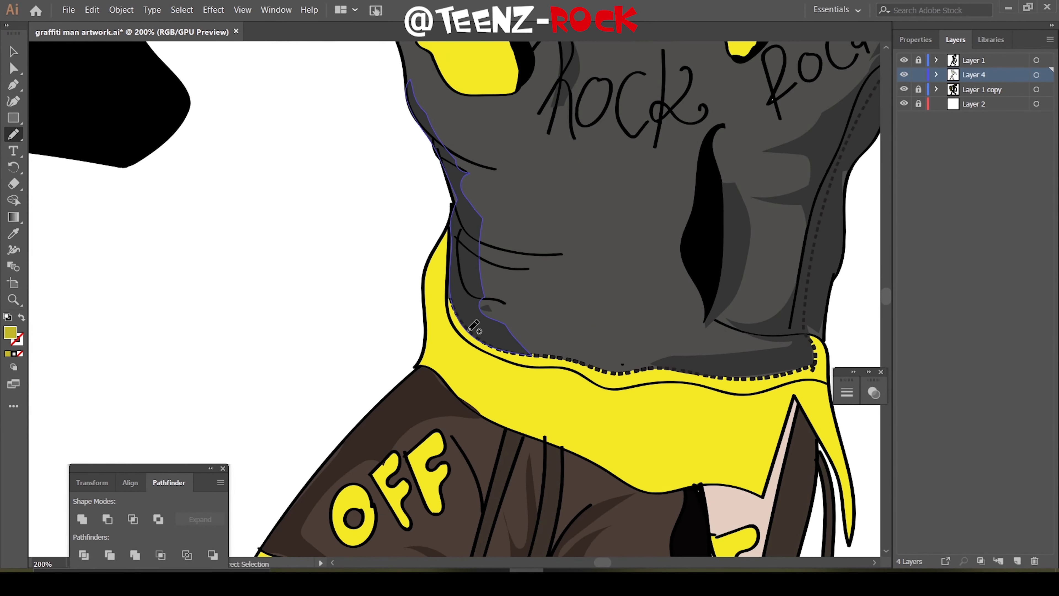
left_click_drag(426, 290, 427, 291)
scroll(567, 358, "down", 5)
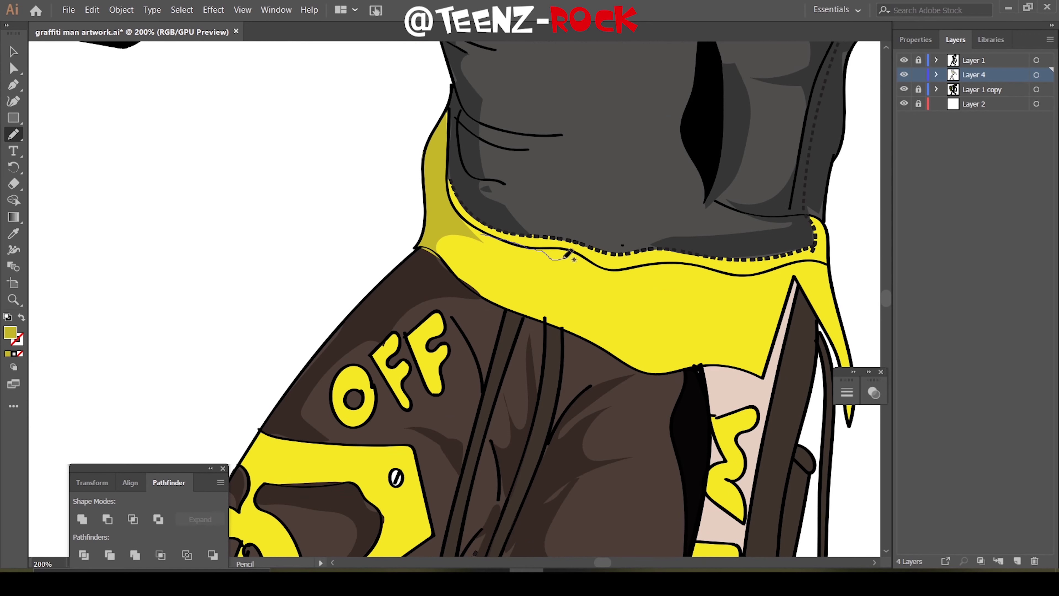
left_click_drag(544, 232, 543, 232)
scroll(384, 246, "right", 10)
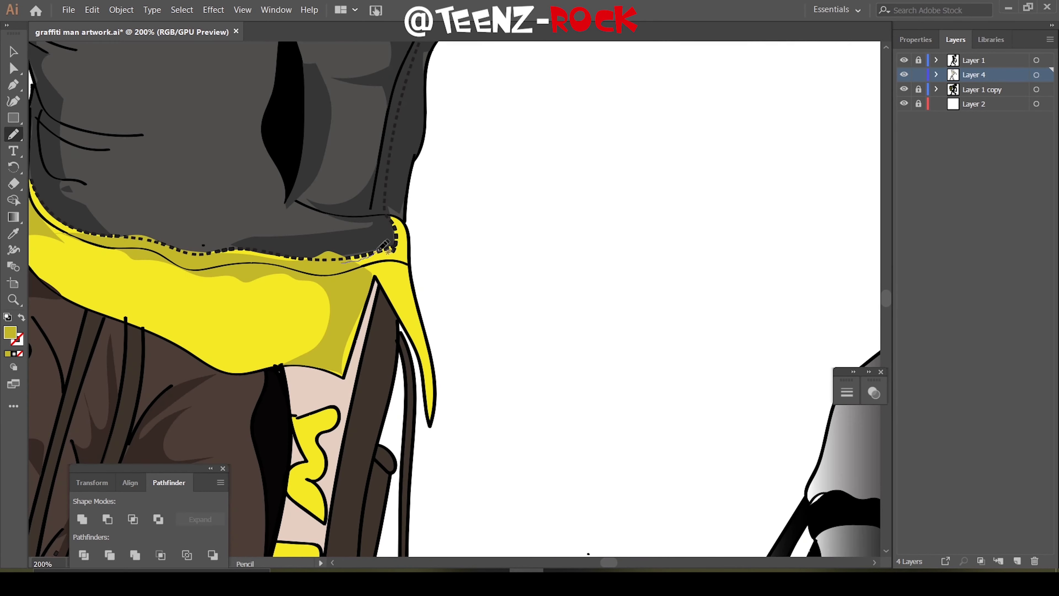
left_click_drag(358, 270, 359, 271)
key("ctrl+minus")
scroll(125, 253, "down", 3)
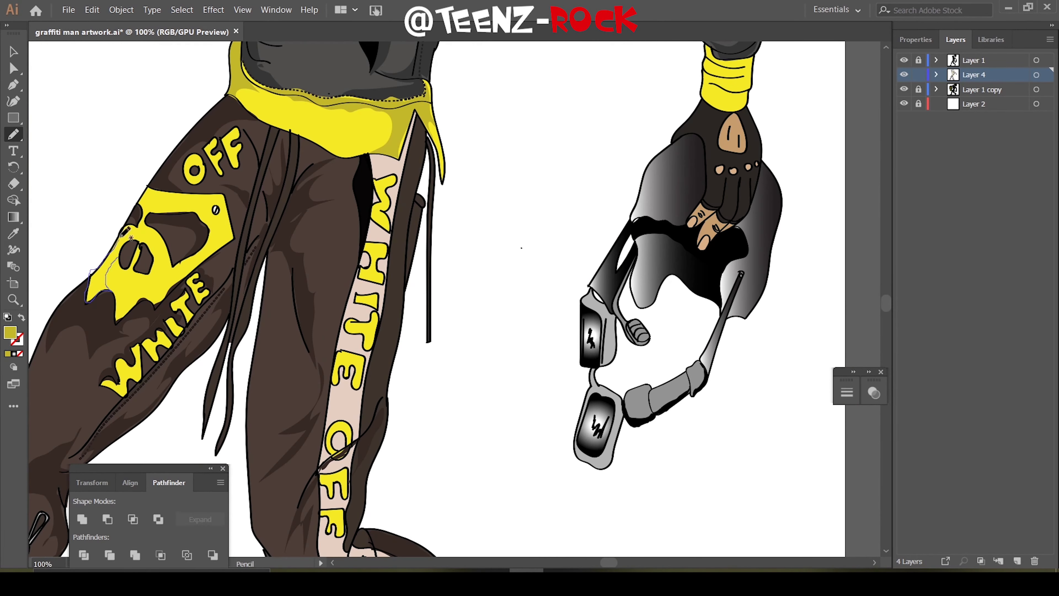
left_click_drag(122, 235, 122, 235)
left_click_drag(142, 211, 158, 205)
key("ctrl+minus")
key("ctrl+minus")
key("ctrl+minus")
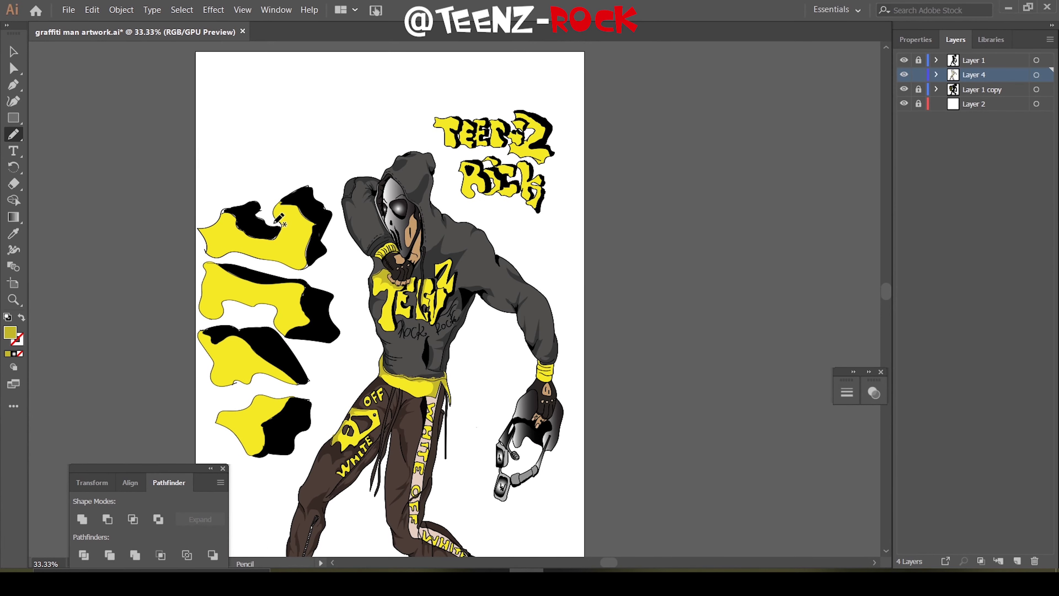
Draw darker-tan skin shadow strokes on the face beside the mask
key("ctrl+plus")
key("ctrl+plus")
double_click(10, 332)
left_click(570, 303)
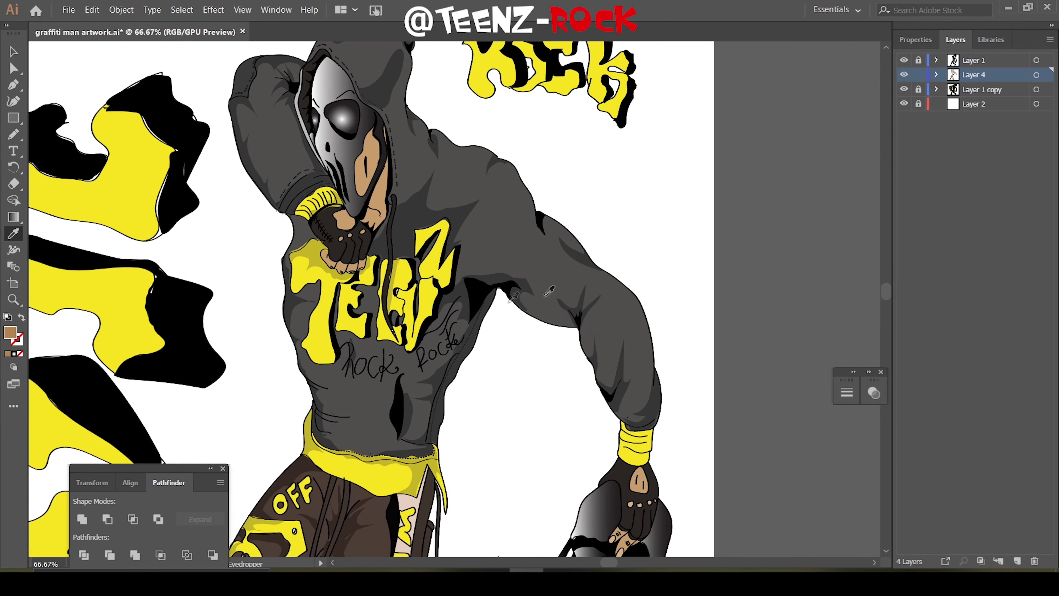
key("ctrl+plus")
key("ctrl+plus")
key("ctrl+plus")
mouse_move(184, 171)
left_mouse_down()
mouse_move(244, 95)
mouse_move(183, 169)
mouse_move(134, 177)
left_mouse_up()
scroll(216, 69, "up", 5)
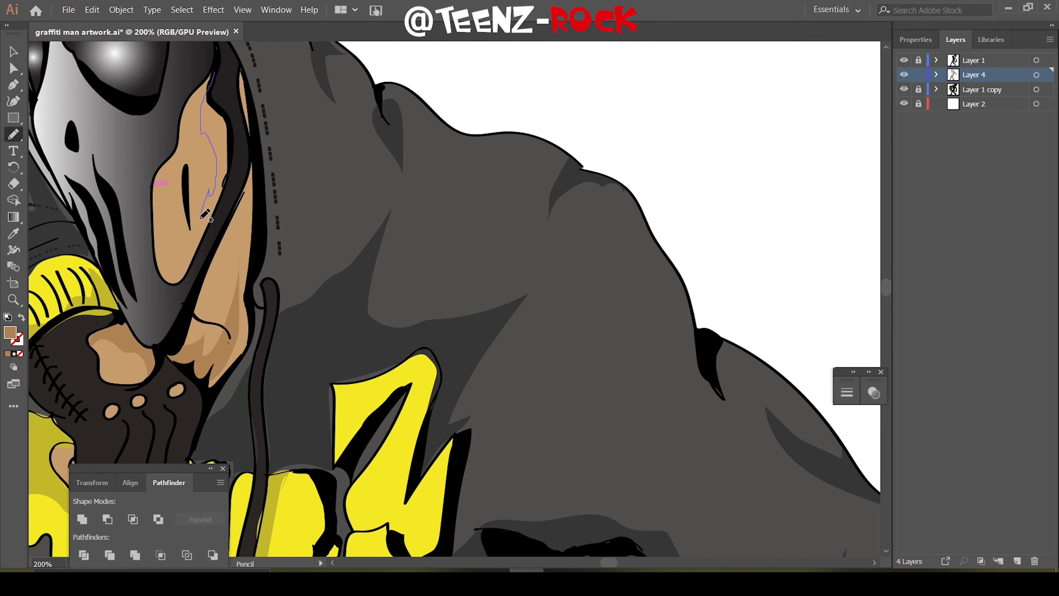
left_click_drag(220, 112, 213, 75)
left_click_drag(167, 162, 171, 205)
left_click_drag(161, 261, 166, 165)
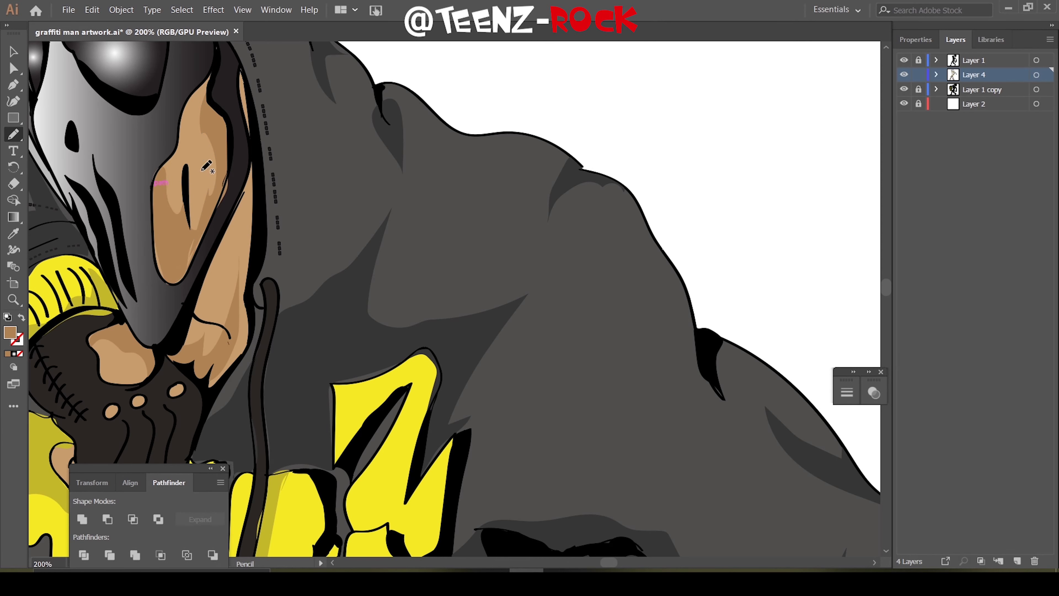
left_click_drag(243, 201, 249, 175)
Undo the stray shading strokes on the hoodie torso below the rock lettering
scroll(126, 234, "down", 3)
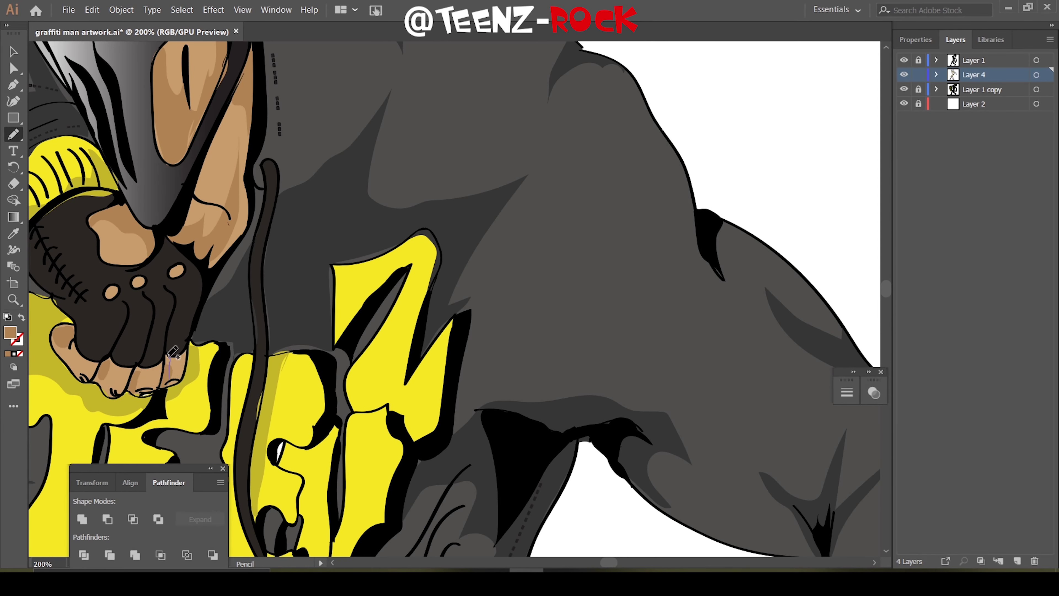
scroll(115, 358, "down", 4)
scroll(404, 344, "up", 3)
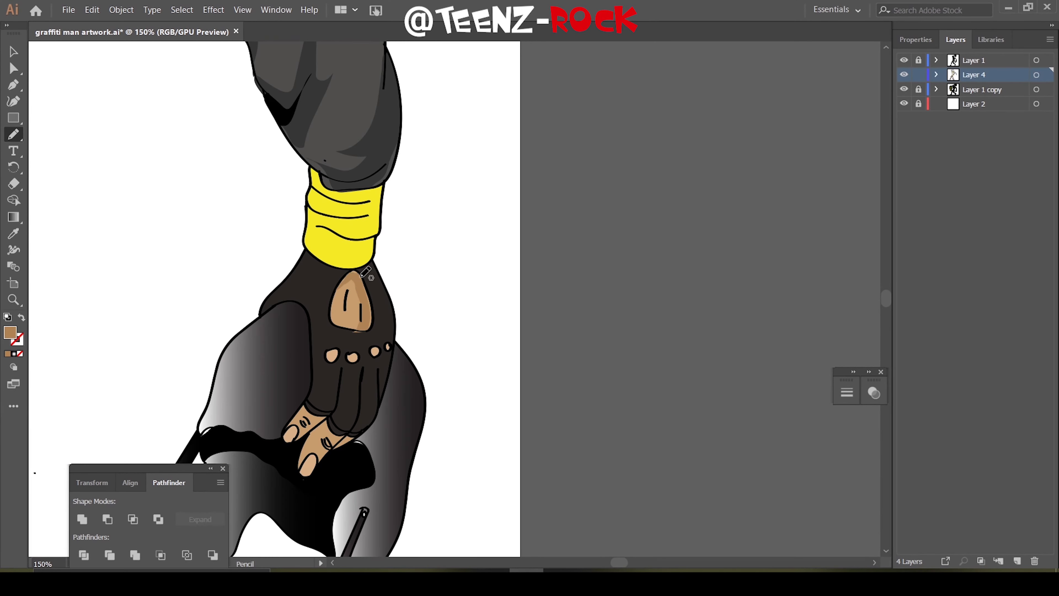
scroll(362, 275, "down", 2)
scroll(355, 371, "down", 4)
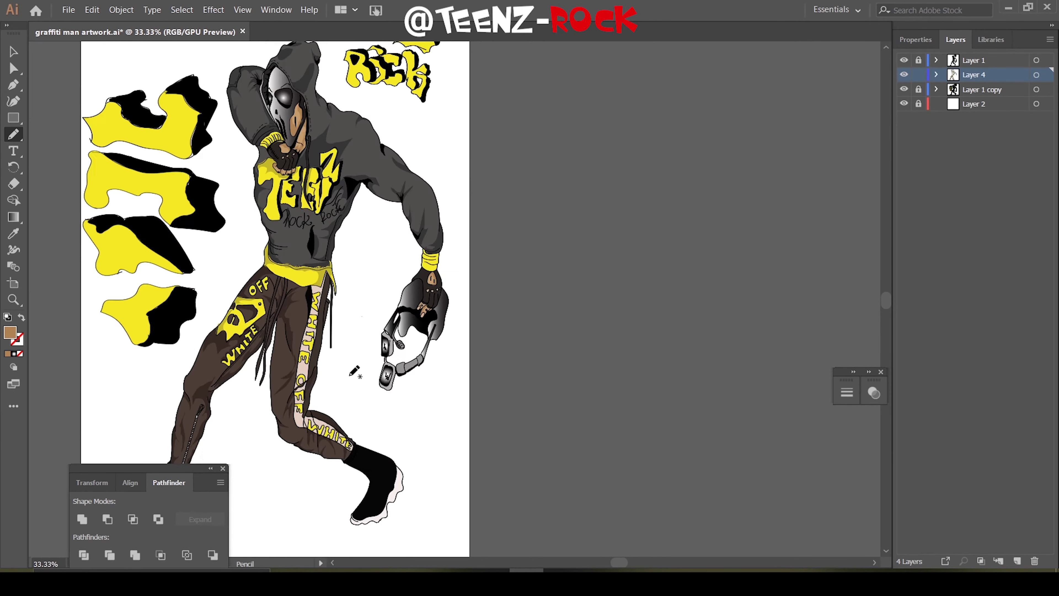
scroll(351, 373, "down", 1)
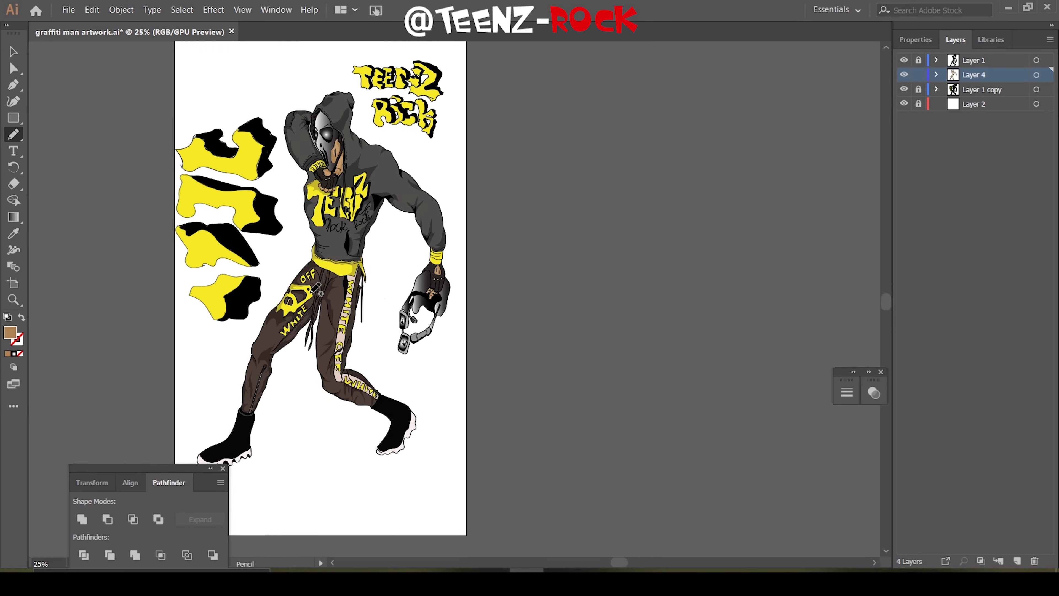
scroll(455, 280, "up", 3)
key("i")
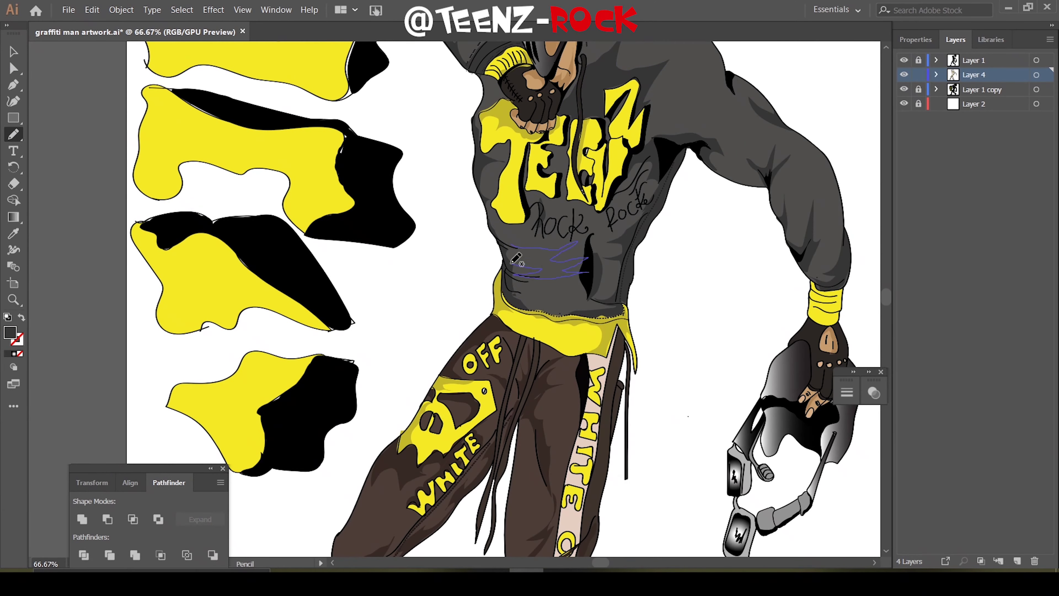
key("ctrl+0")
key("ctrl+1")
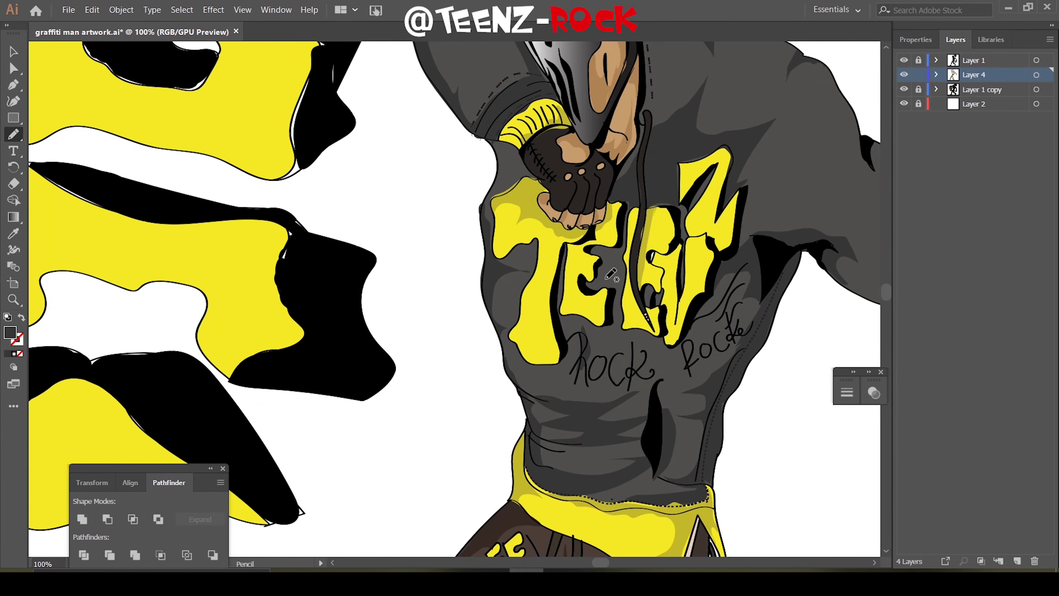
key("ctrl+z")
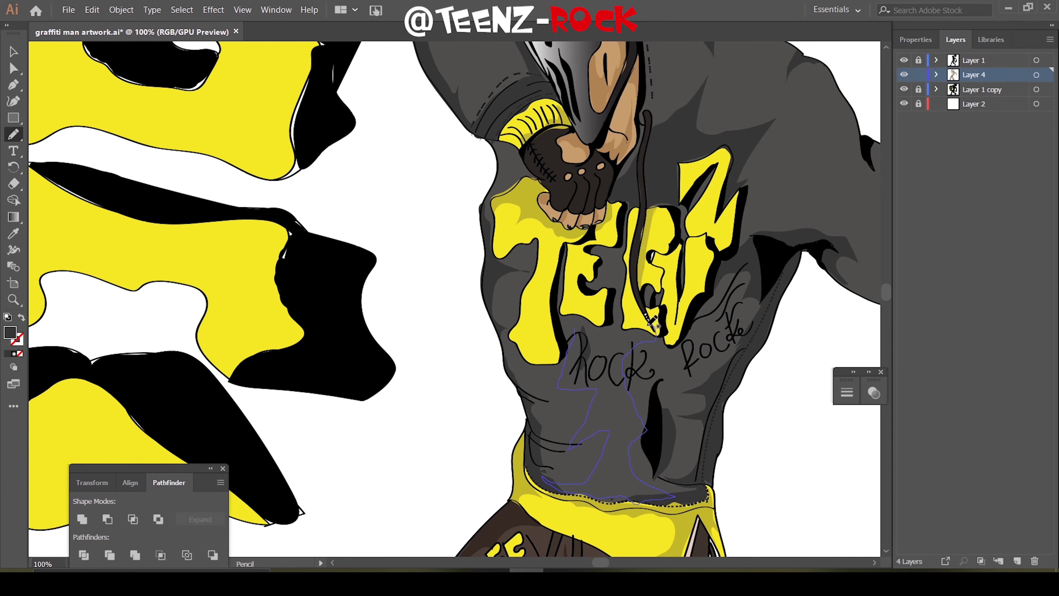
key("ctrl+z")
Draw a new shadow shape over the torso and check it against the full artboard
key("ctrl+0")
key("ctrl+1")
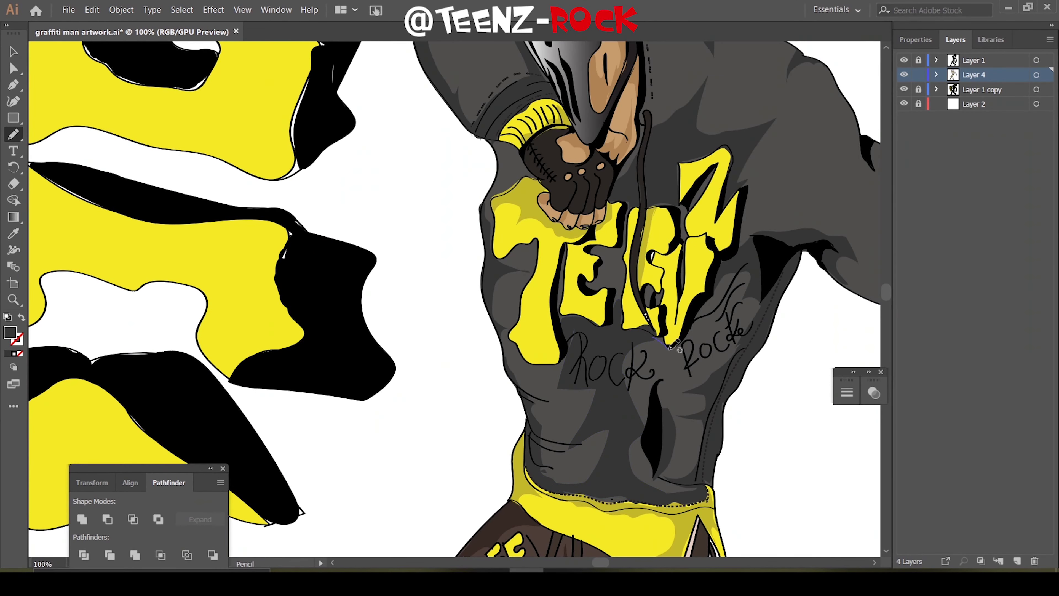
left_click_drag(671, 346, 667, 490)
key("ctrl+0")
key("ctrl+1")
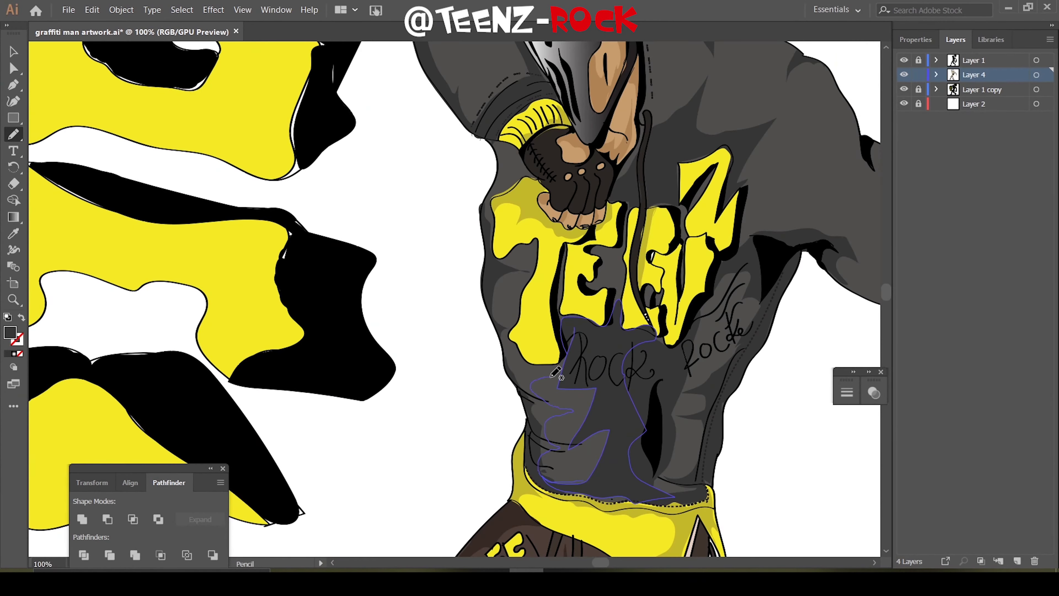
key("ctrl+0")
scroll(568, 279, "up", 2)
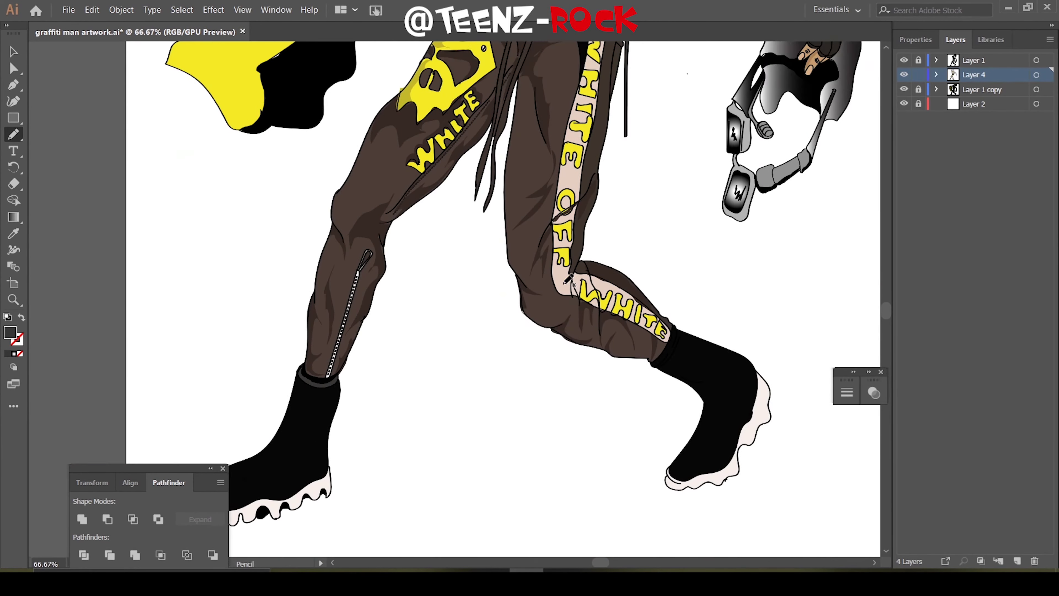
scroll(568, 279, "down", 2)
scroll(569, 279, "up", 1)
scroll(568, 279, "up", 4)
key("ctrl+0")
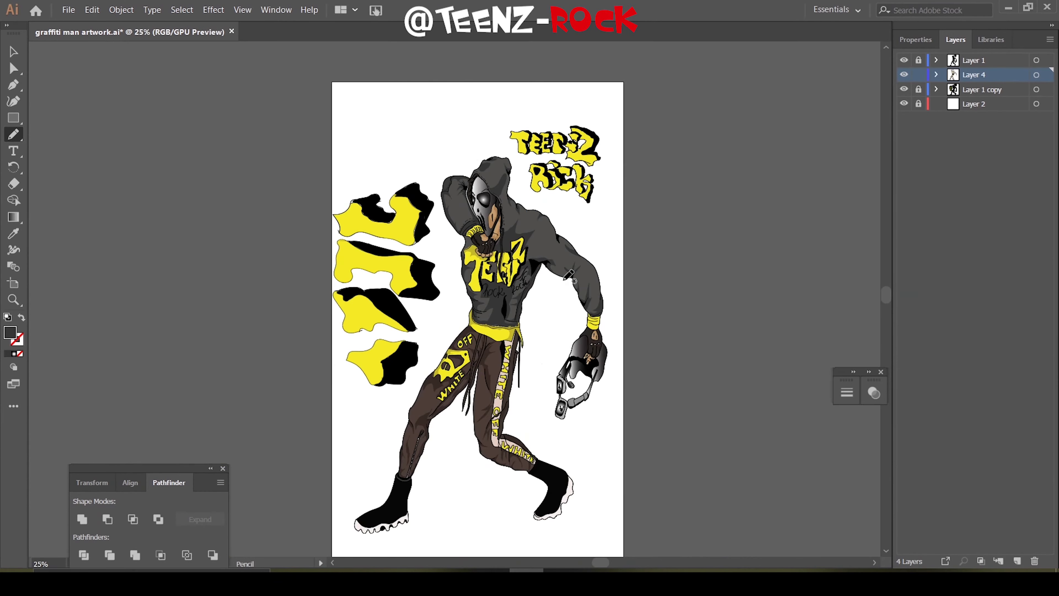
scroll(569, 275, "up", 2)
key("ctrl+0")
key("ctrl+1")
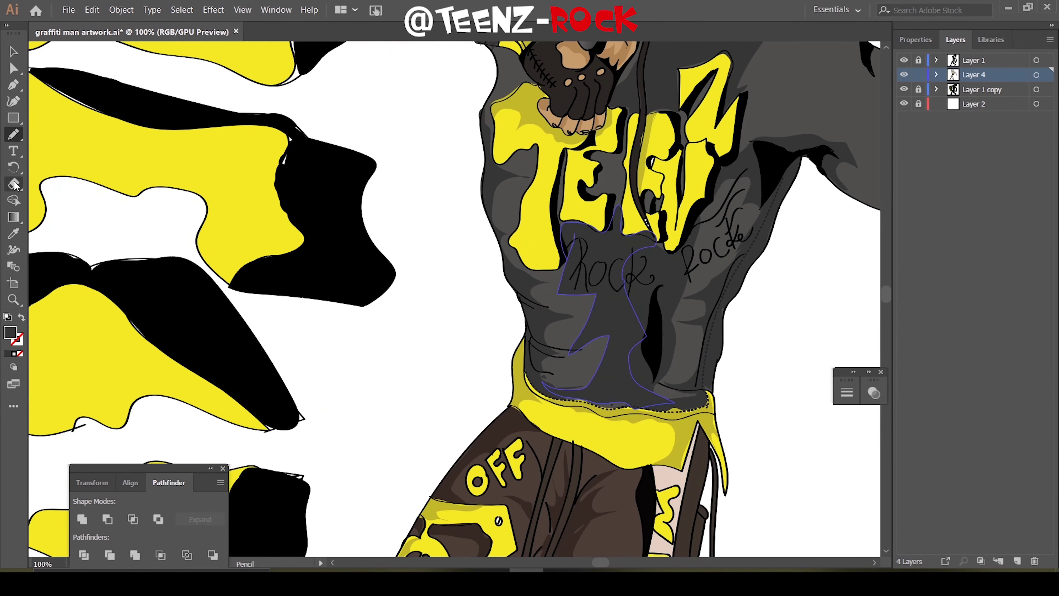
Erase the unwanted torso shadow outline with the Eraser
left_click(15, 184)
mouse_move(584, 367)
left_mouse_down()
mouse_move(613, 288)
mouse_move(532, 378)
left_mouse_up()
key("ctrl+0")
scroll(623, 303, "up", 6)
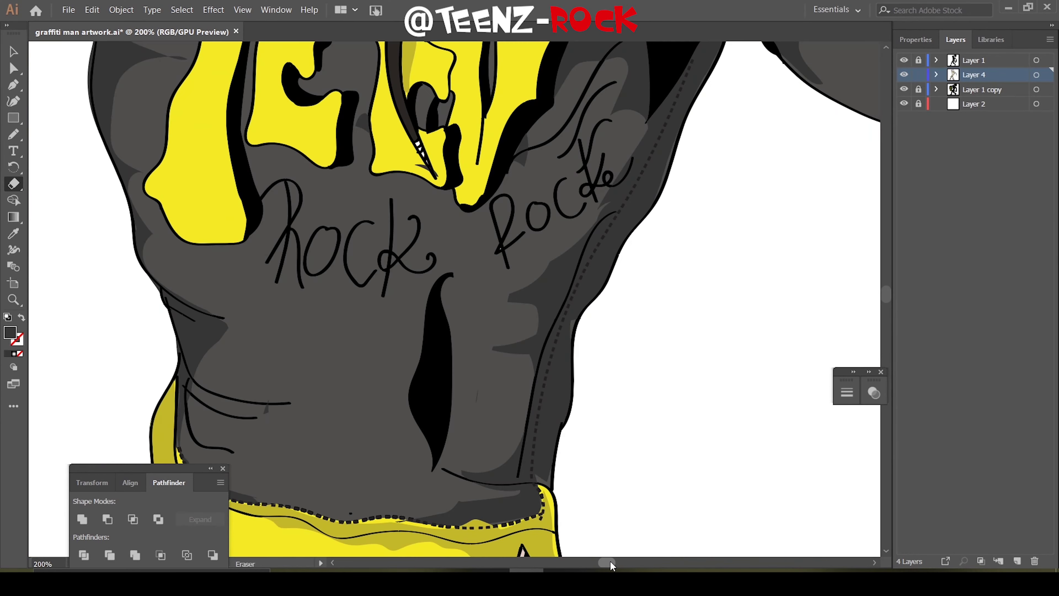
left_click(213, 10)
Apply a 10 px Gaussian Blur to the hoodie shading and view the whole figure
left_click(395, 278)
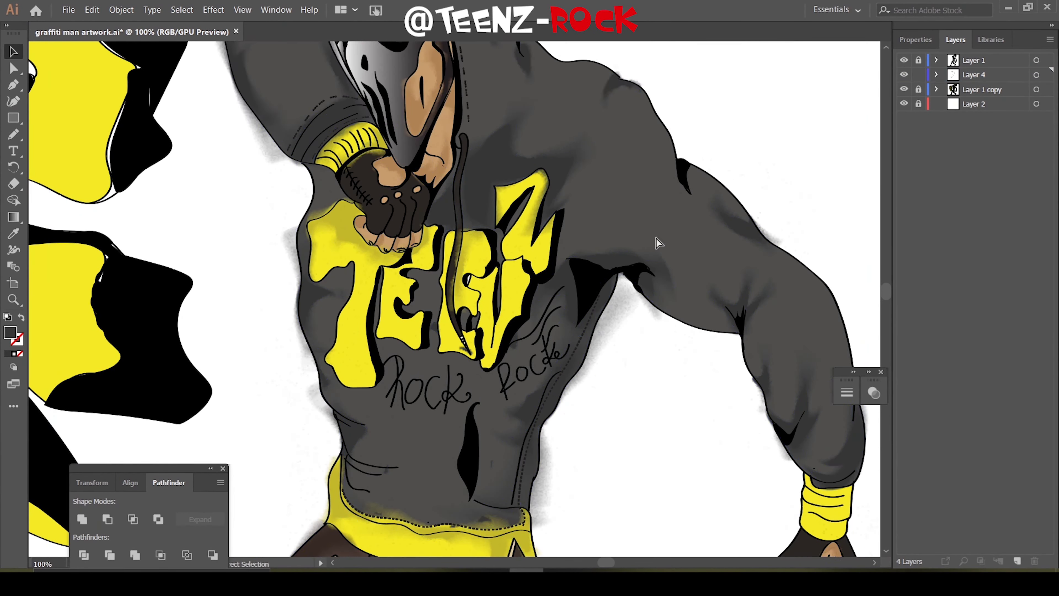
scroll(504, 232, "down", 3)
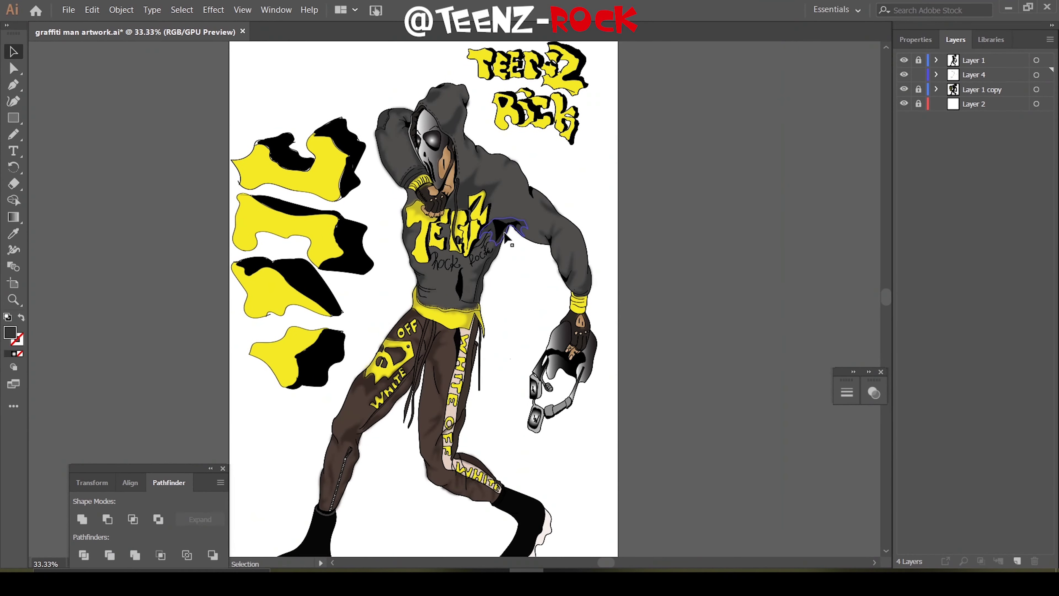
scroll(504, 232, "down", 2)
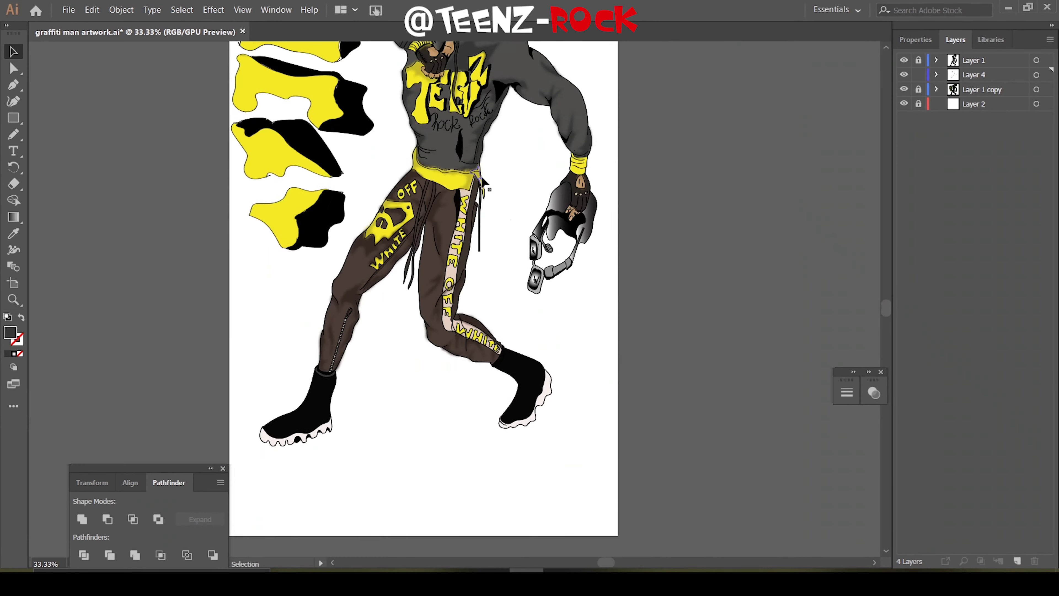
Apply a 32.5 px Gaussian Blur to the shading, then deselect the artwork
scroll(481, 175, "up", 3)
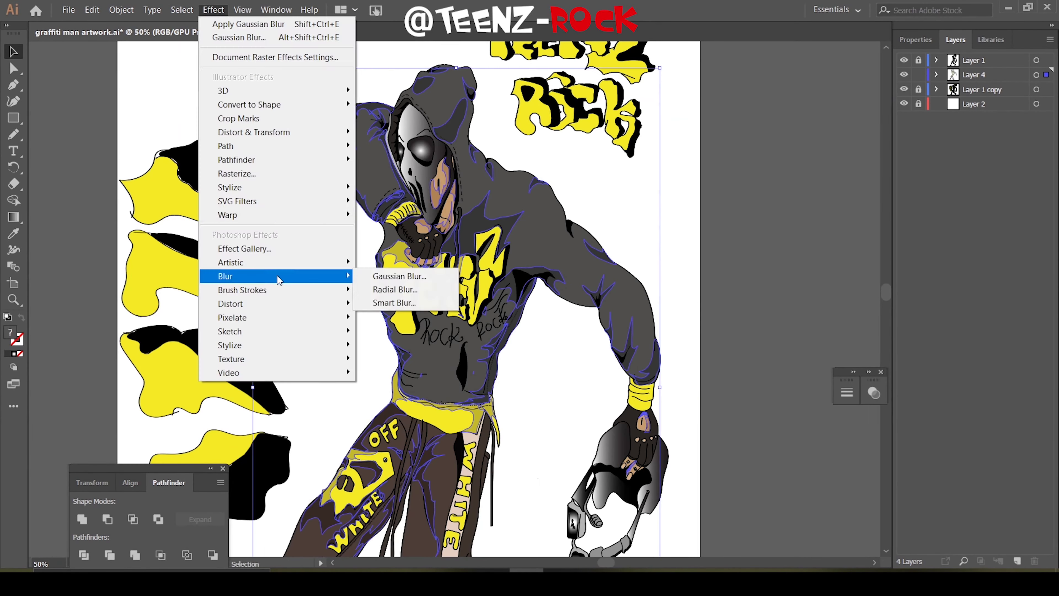
left_click(213, 10)
left_click(242, 31)
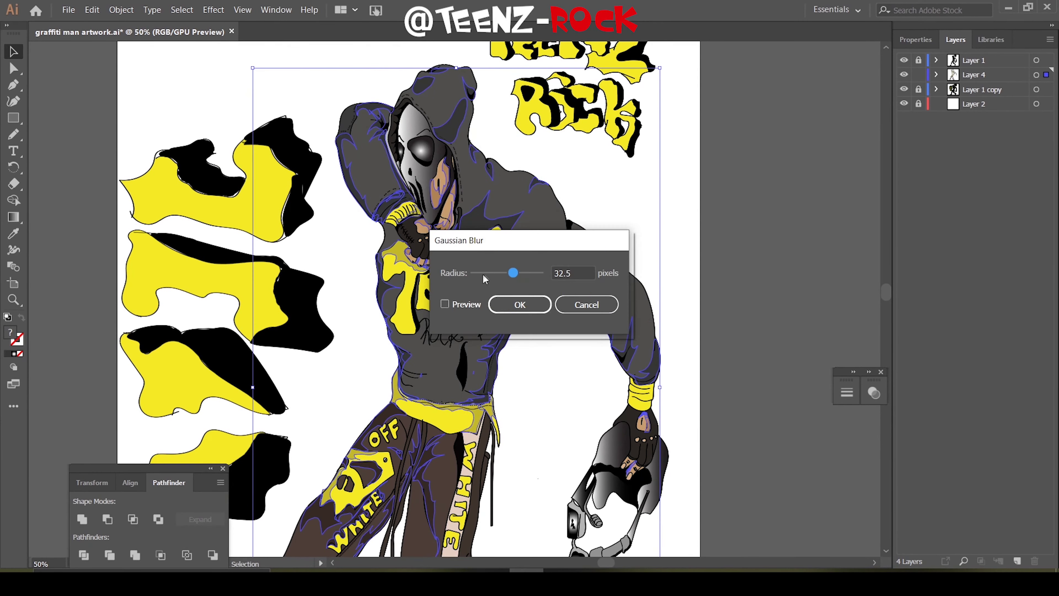
key("Return")
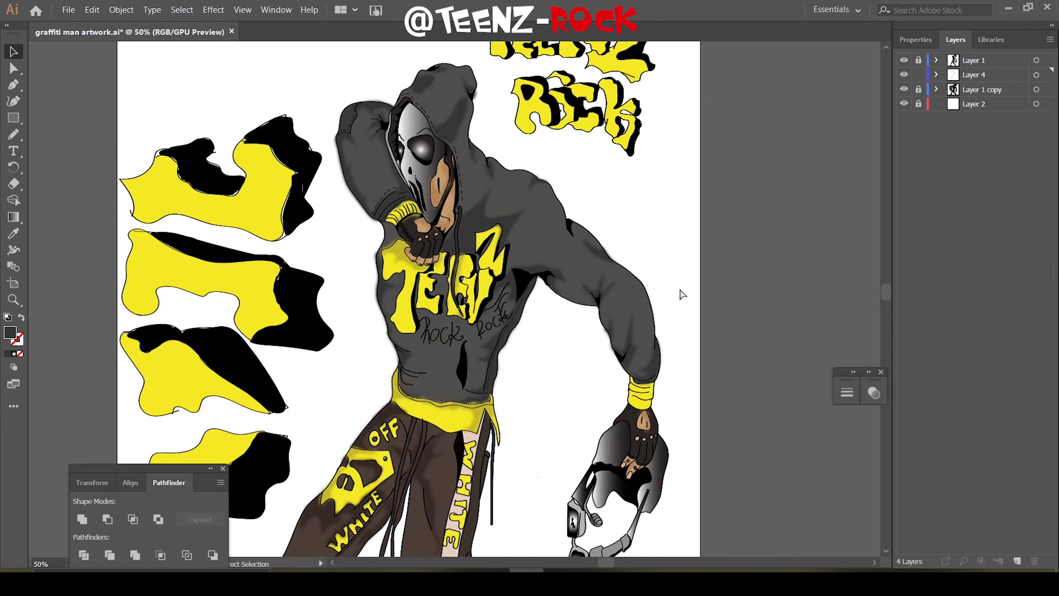
left_click(214, 9)
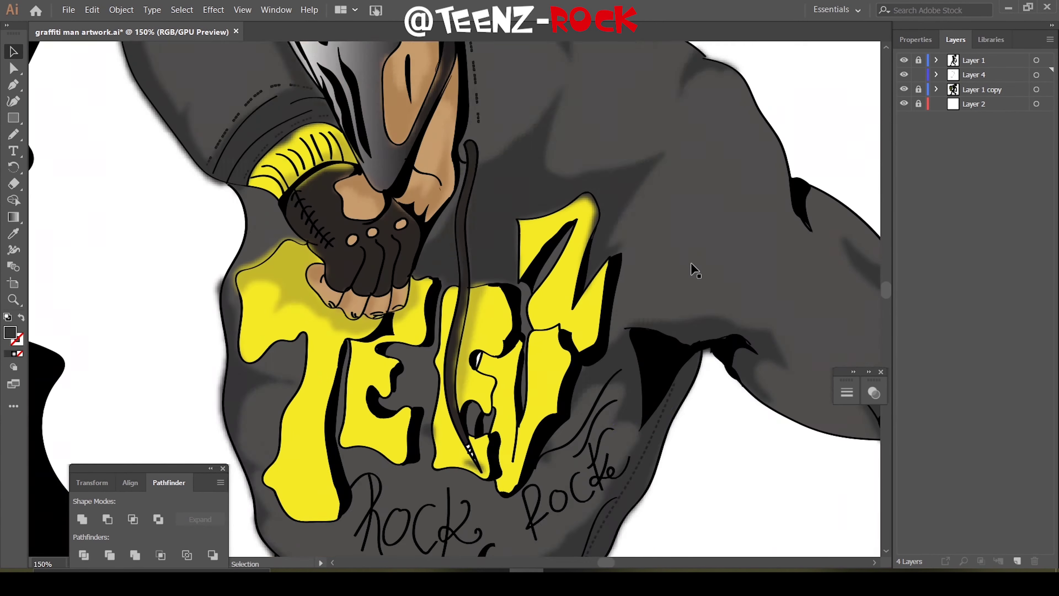
scroll(691, 263, "down", 4)
scroll(693, 261, "up", 1)
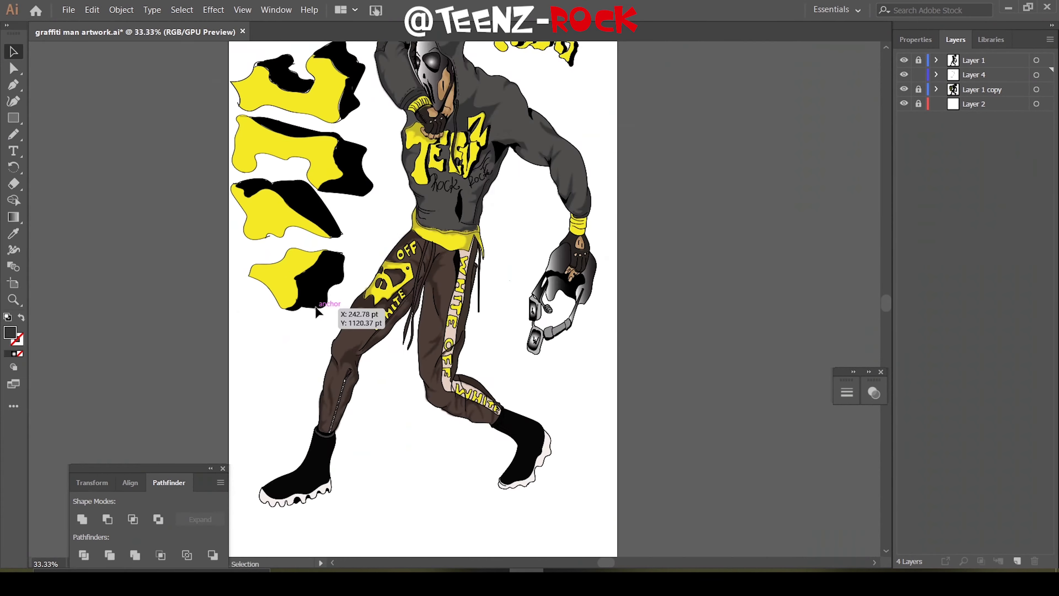
Erase the blurred shadow along the hoodie's left edge up to the shoulder
key("shift+e")
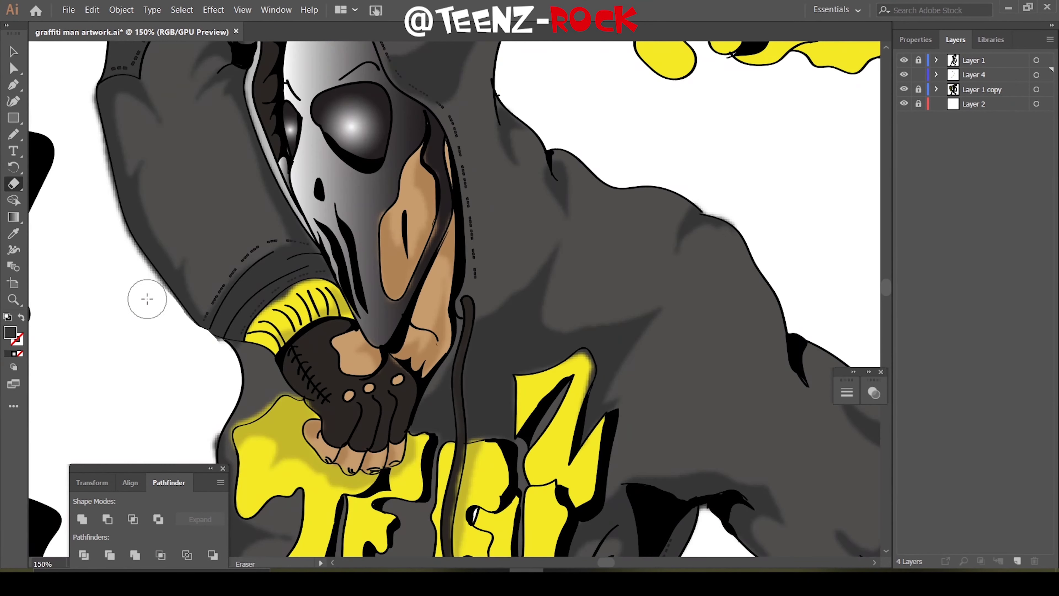
left_click_drag(147, 299, 77, 112)
mouse_move(126, 267)
left_mouse_down()
mouse_move(106, 225)
mouse_move(135, 272)
mouse_move(113, 138)
left_mouse_up()
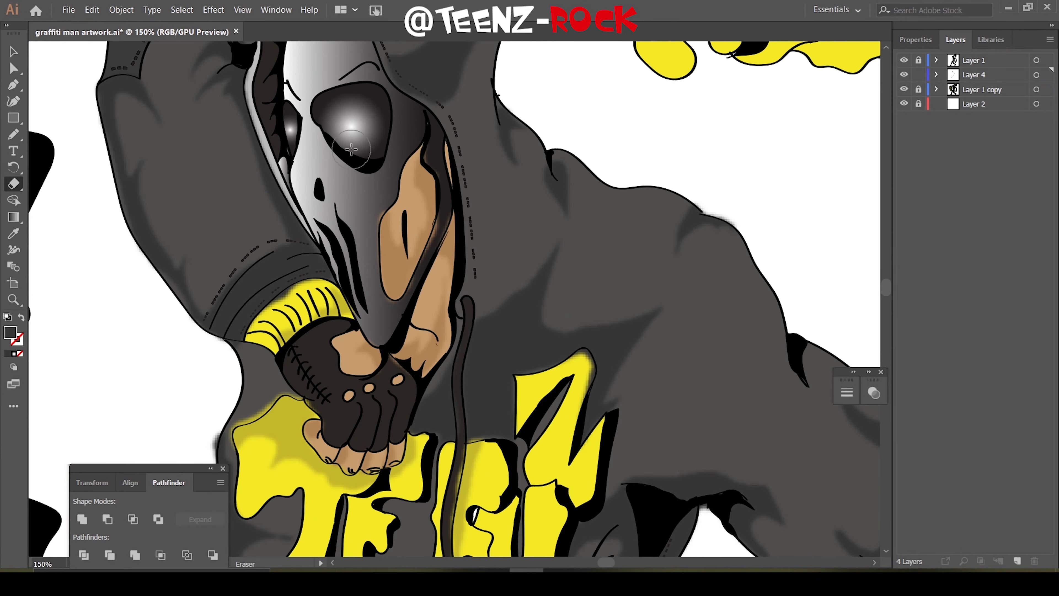
scroll(166, 312, "down", 3)
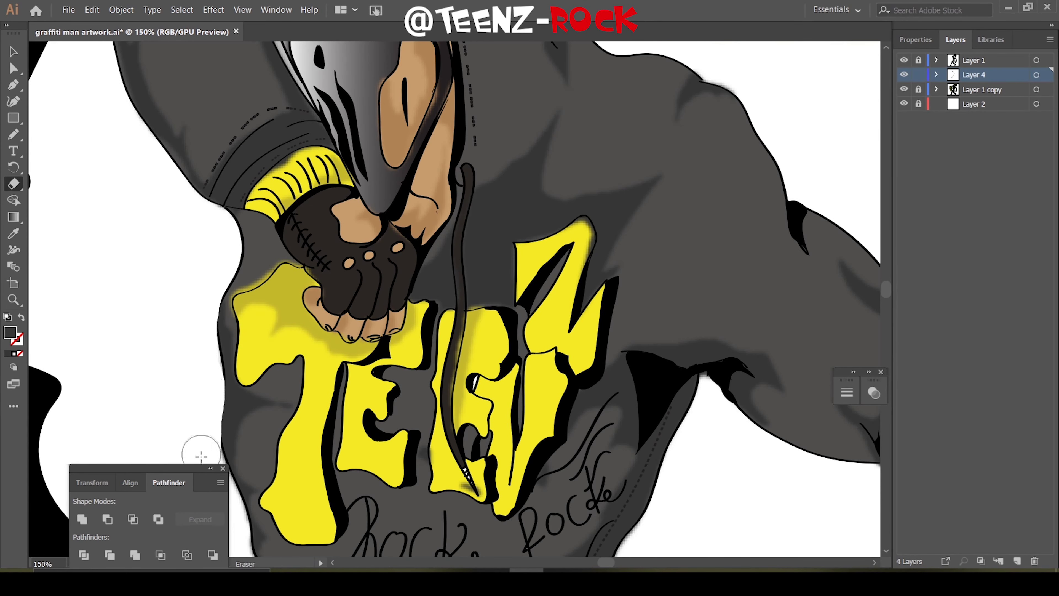
scroll(202, 417, "down", 4)
scroll(213, 246, "down", 2)
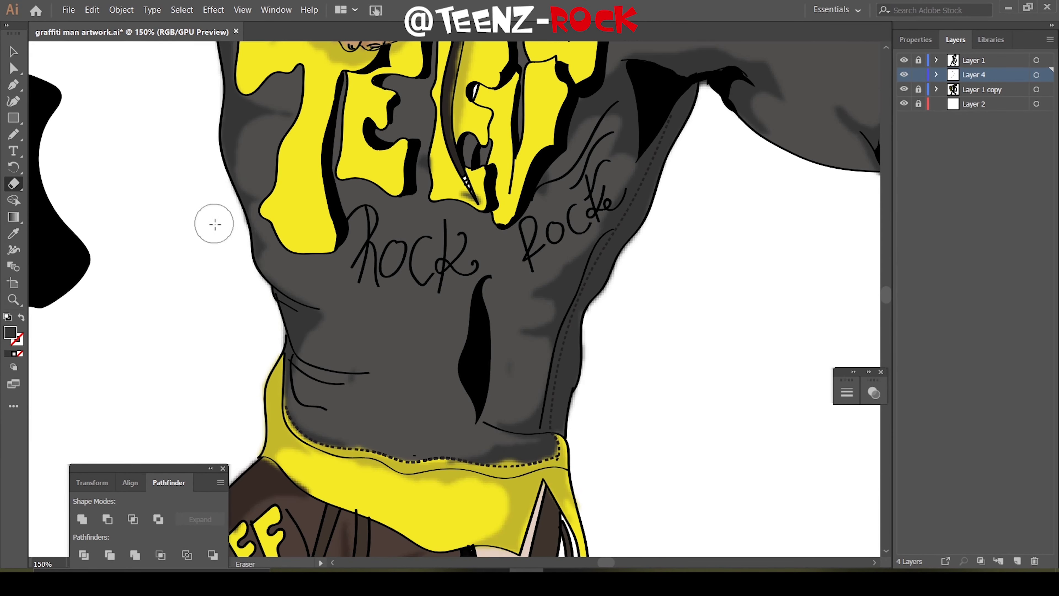
scroll(360, 284, "down", 1)
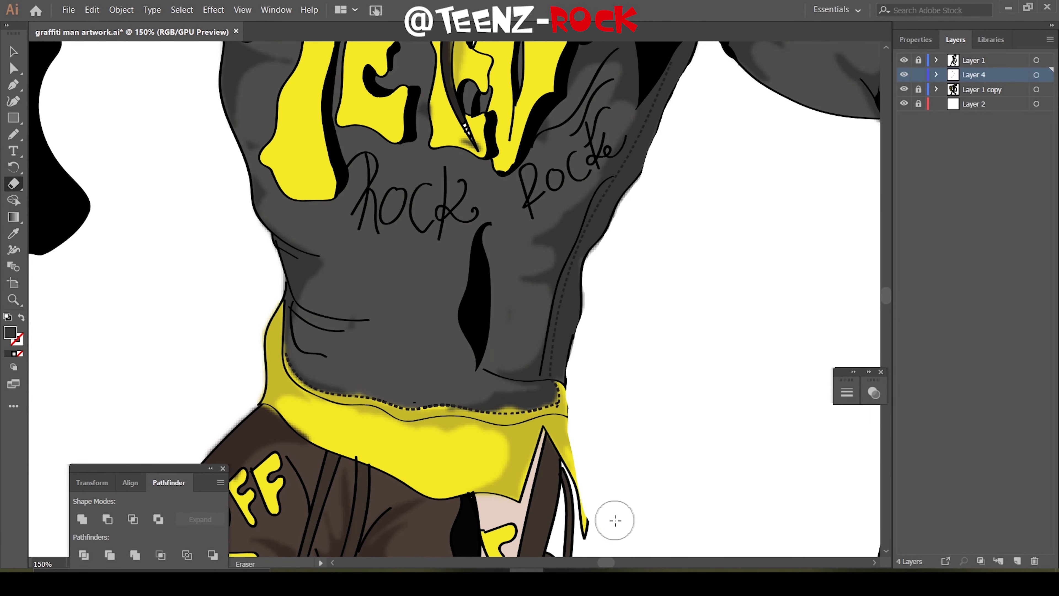
scroll(508, 547, "down", 7)
scroll(508, 547, "down", 10)
Erase the blur outside the pant leg and review the whole figure
left_click_drag(377, 408, 301, 295)
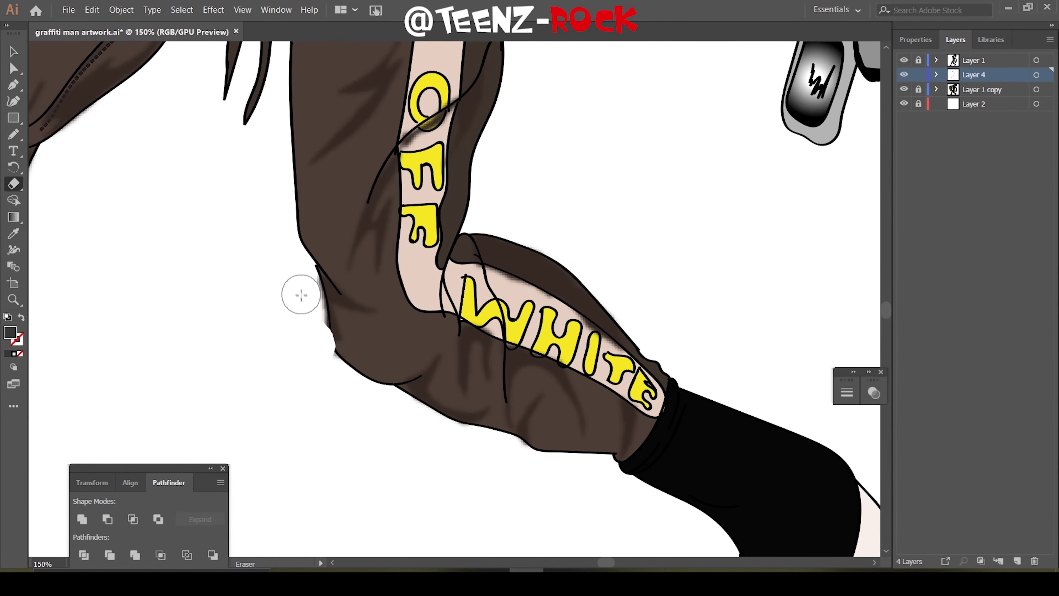
scroll(310, 314, "down", 2)
scroll(178, 250, "down", 1)
scroll(531, 365, "up", 1)
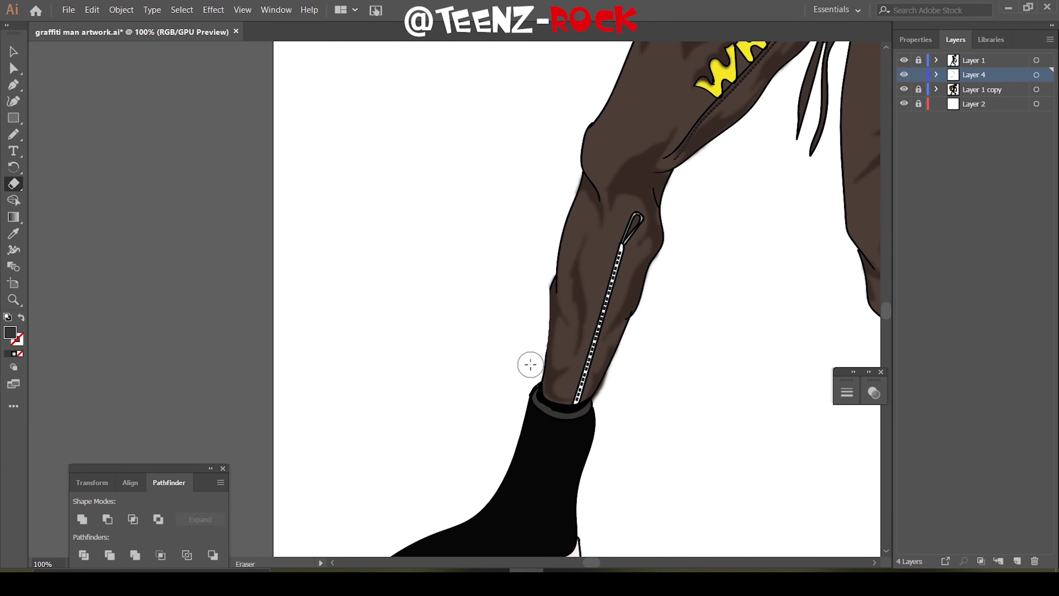
scroll(671, 88, "up", 3)
scroll(573, 252, "up", 5)
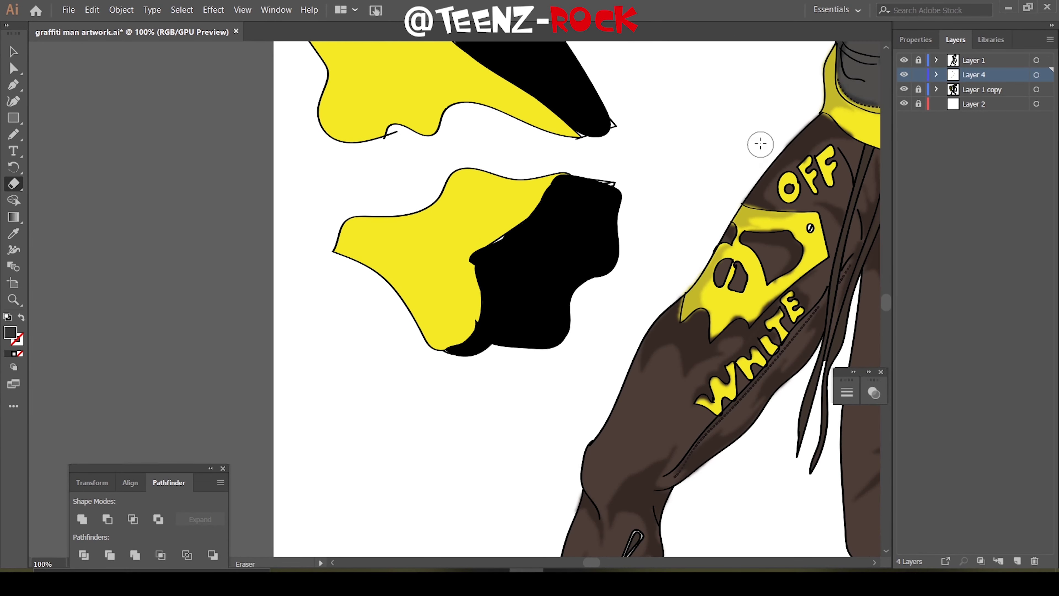
scroll(761, 142, "right", 10)
scroll(292, 334, "down", 6)
scroll(352, 217, "up", 3)
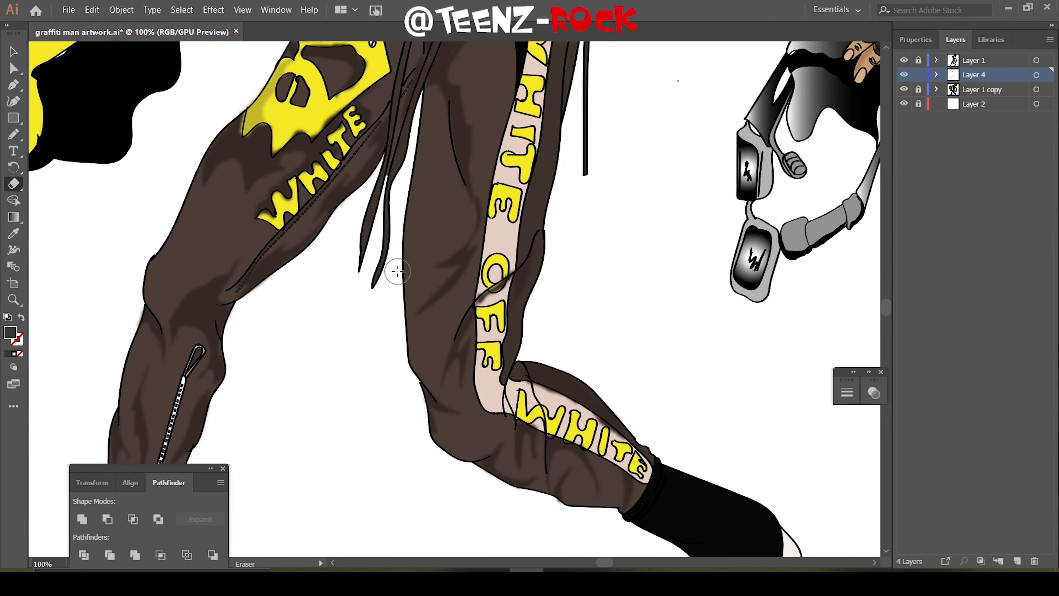
scroll(397, 272, "up", 8)
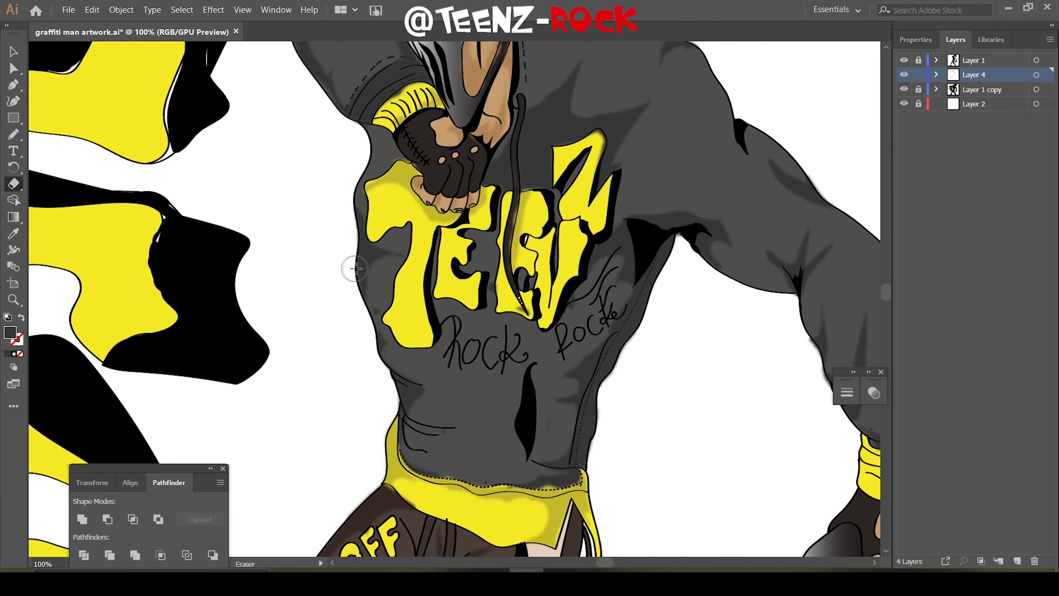
scroll(353, 268, "down", 3)
scroll(603, 208, "up", 3)
scroll(583, 121, "up", 2)
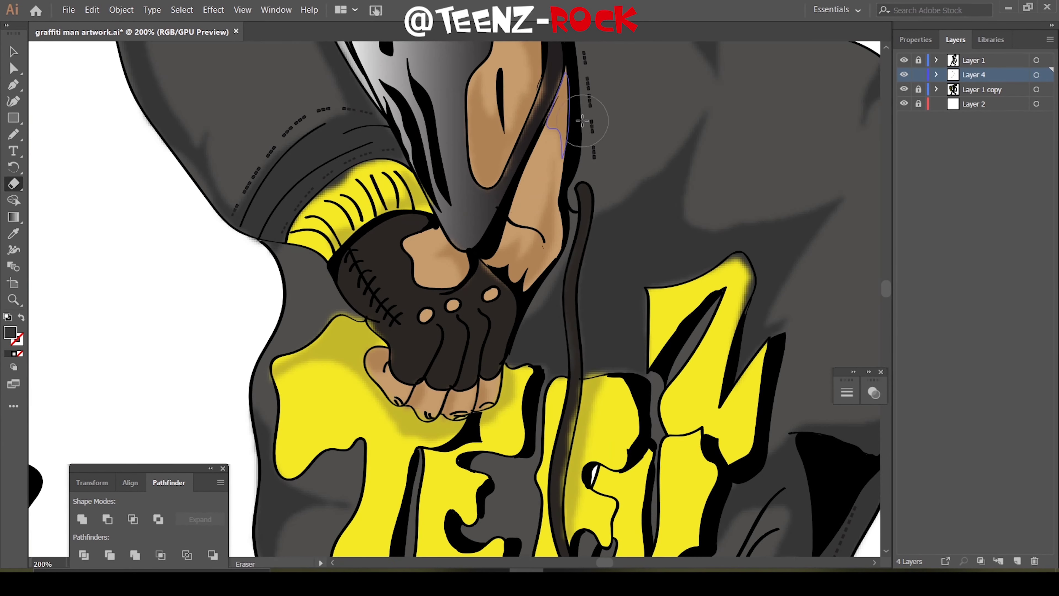
scroll(583, 121, "up", 5)
scroll(530, 243, "down", 3)
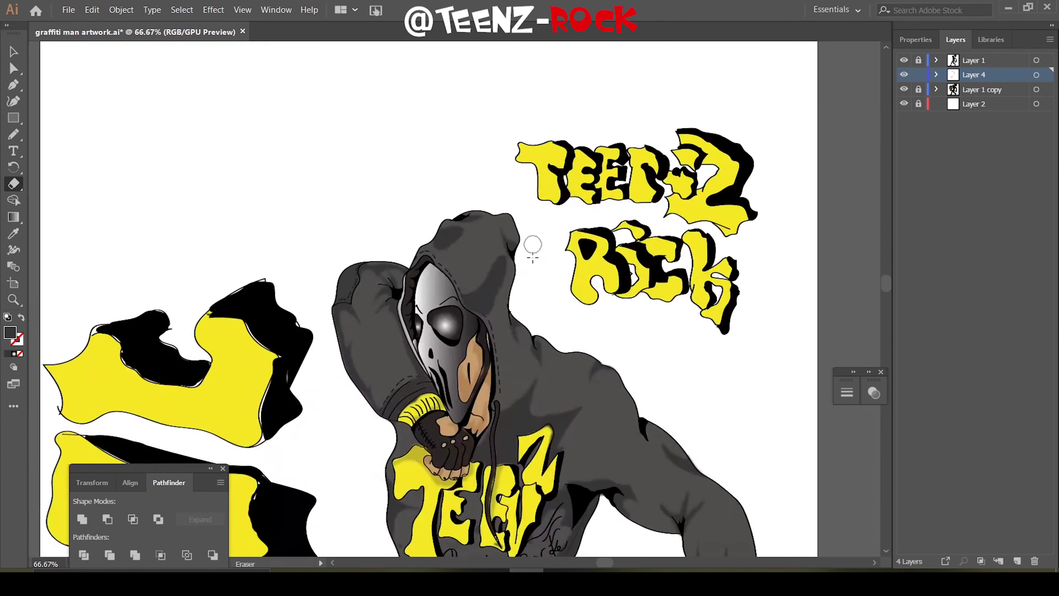
scroll(532, 255, "down", 2)
scroll(532, 258, "up", 1)
scroll(533, 257, "up", 1)
Export the artwork as a JPEG and save the document
left_click(69, 10)
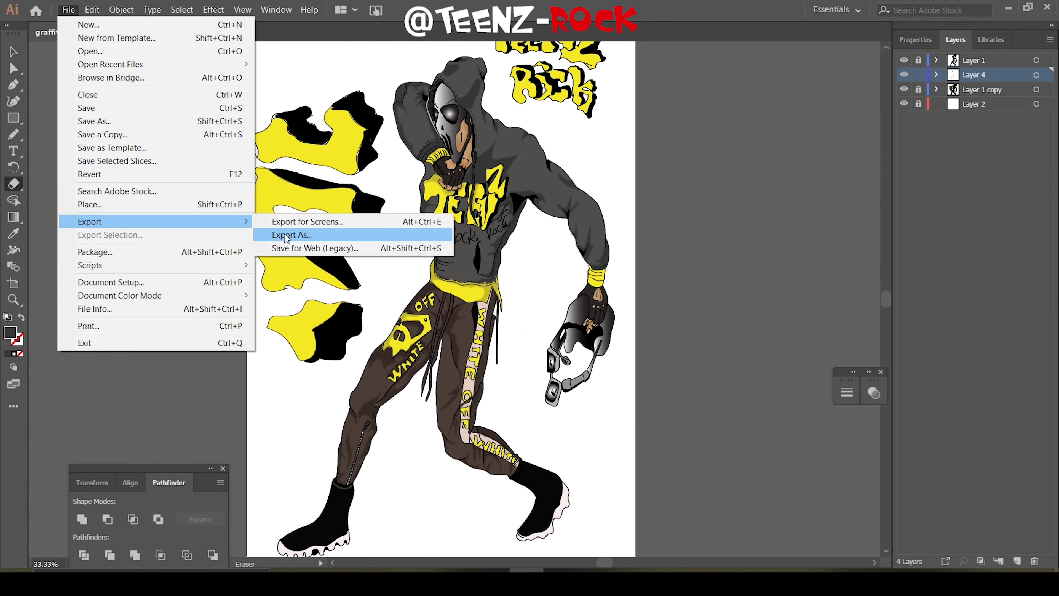
left_click(307, 236)
left_click(331, 272)
left_click(411, 373)
key("Return")
left_click(583, 478)
key("ctrl+s")
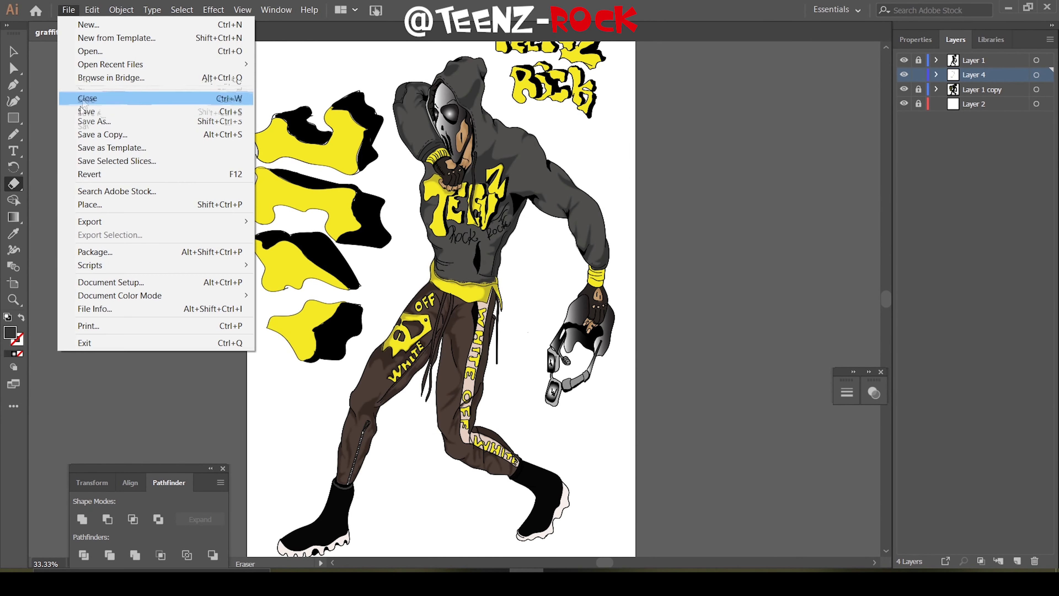
Add a new Layer 5 with the Paintbrush, zoomed into the chest's rock lettering
scroll(529, 328, "up", 1)
left_click(1017, 561)
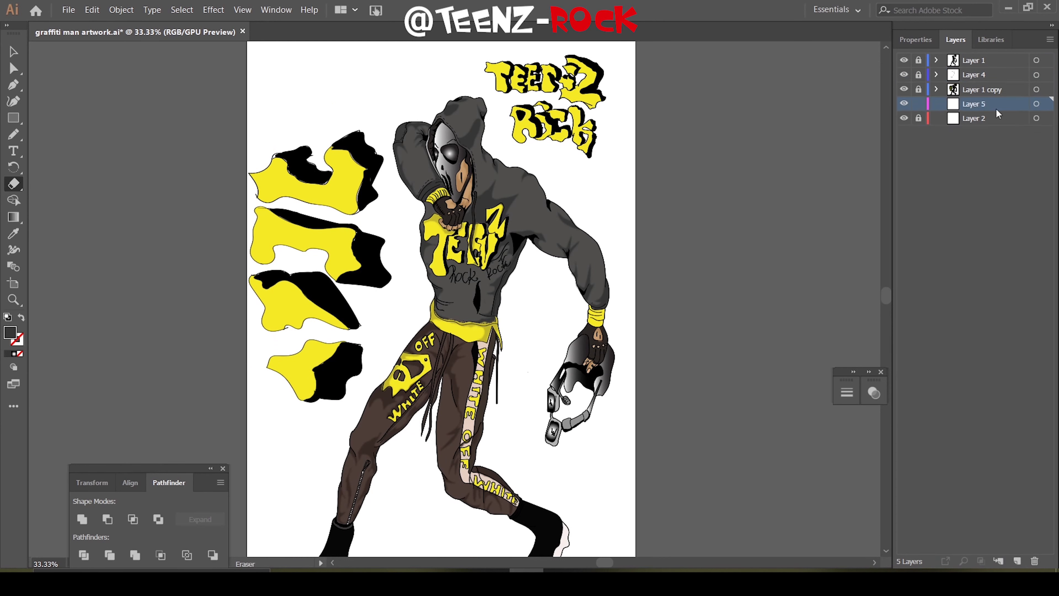
left_click(13, 134)
key("b")
key("ctrl+plus")
key("ctrl+plus")
key("ctrl+plus")
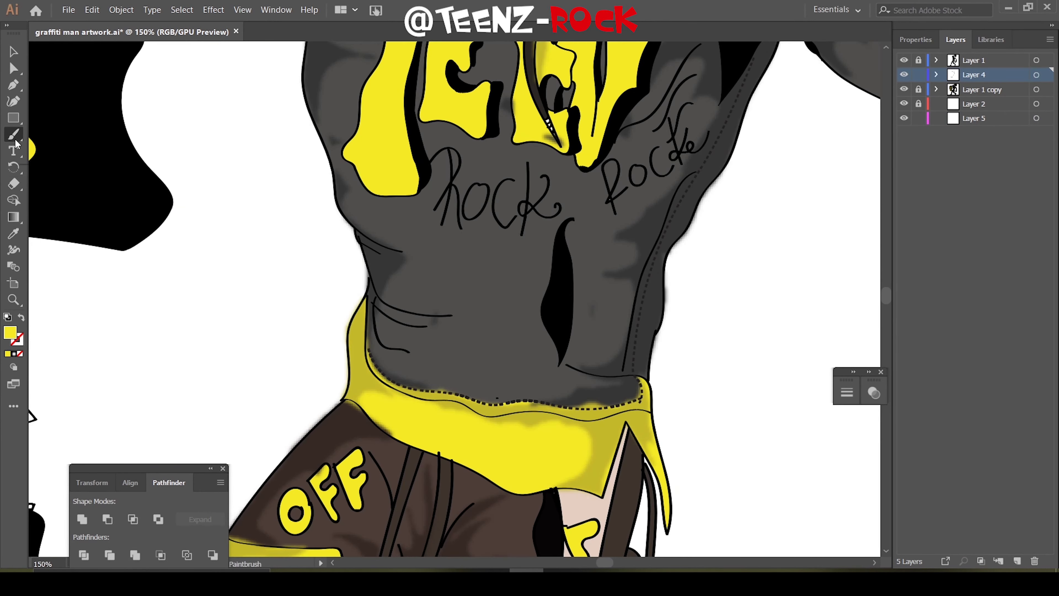
key("ctrl+plus")
key("ctrl+plus")
Trace the letters r, o, c, k of 'rock' in yellow brush strokes
key("shift+x")
mouse_move(410, 241)
left_mouse_down()
mouse_move(442, 121)
mouse_move(465, 278)
mouse_move(519, 188)
mouse_move(507, 186)
left_mouse_up()
left_click_drag(570, 180, 570, 180)
left_click_drag(581, 248, 638, 175)
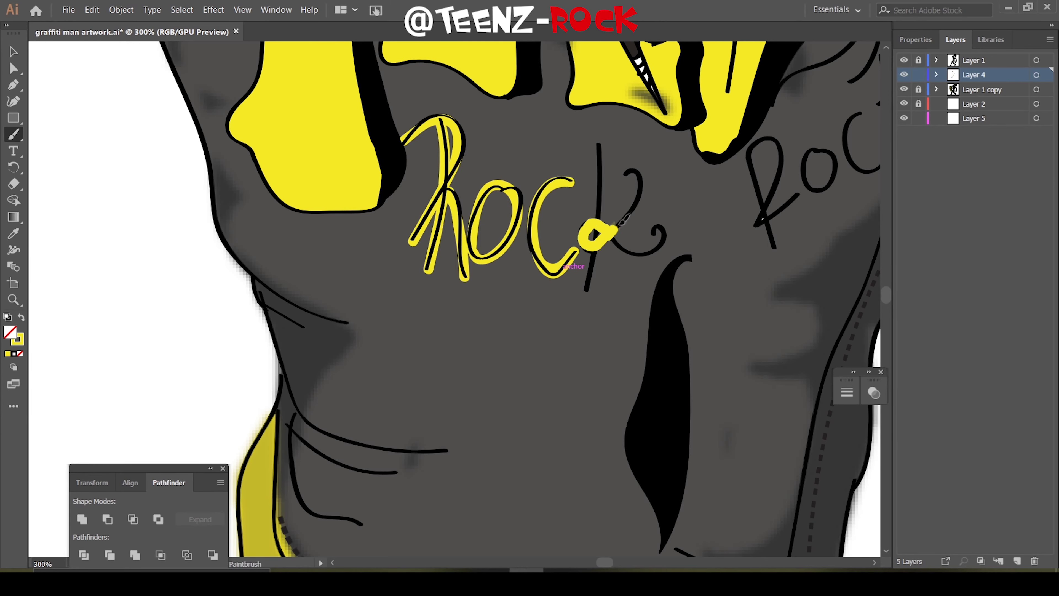
left_click_drag(599, 144, 586, 288)
left_click_drag(605, 231, 665, 234)
Lock the hoodie artwork layer and select the new tracing layer
key("ctrl+minus")
key("ctrl+minus")
key("ctrl+minus")
key("ctrl+minus")
key("ctrl+minus")
key("ctrl+minus")
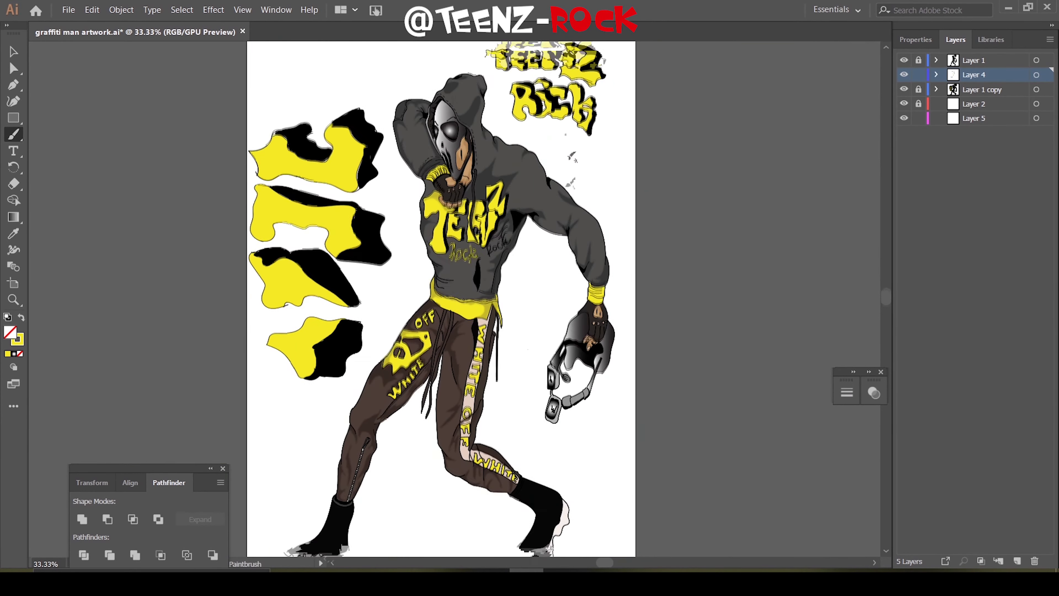
scroll(432, 301, "down", 2)
left_click(919, 74)
left_click(973, 118)
left_click(213, 10)
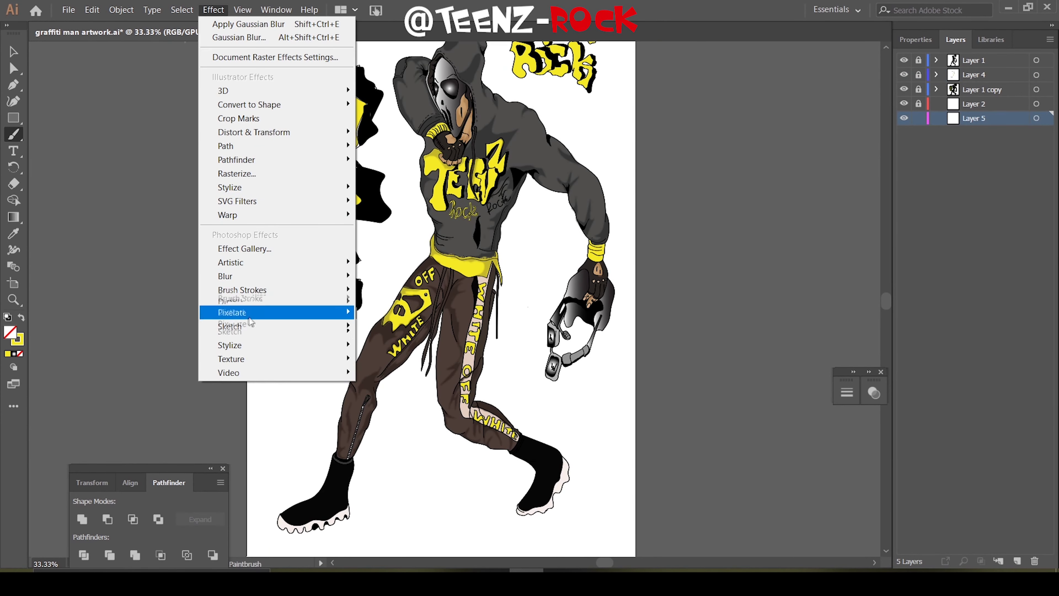
Apply a Craquelure texture (spacing 15, depth 6, brightness 9) to the yellow rock tracing
left_click(401, 345)
left_click(760, 133)
left_click(775, 154)
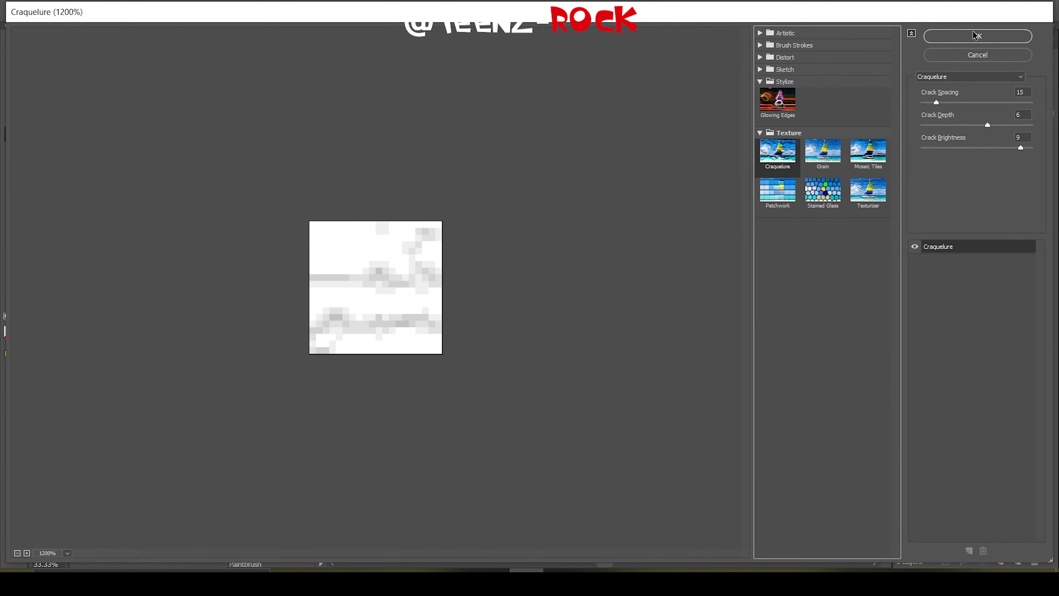
left_click(978, 36)
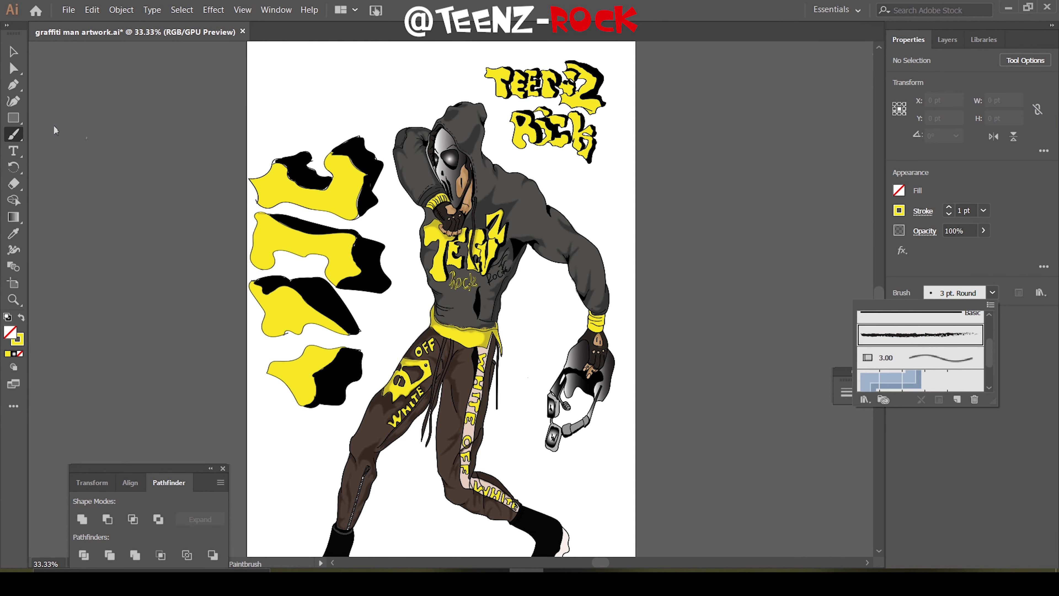
left_click(947, 43)
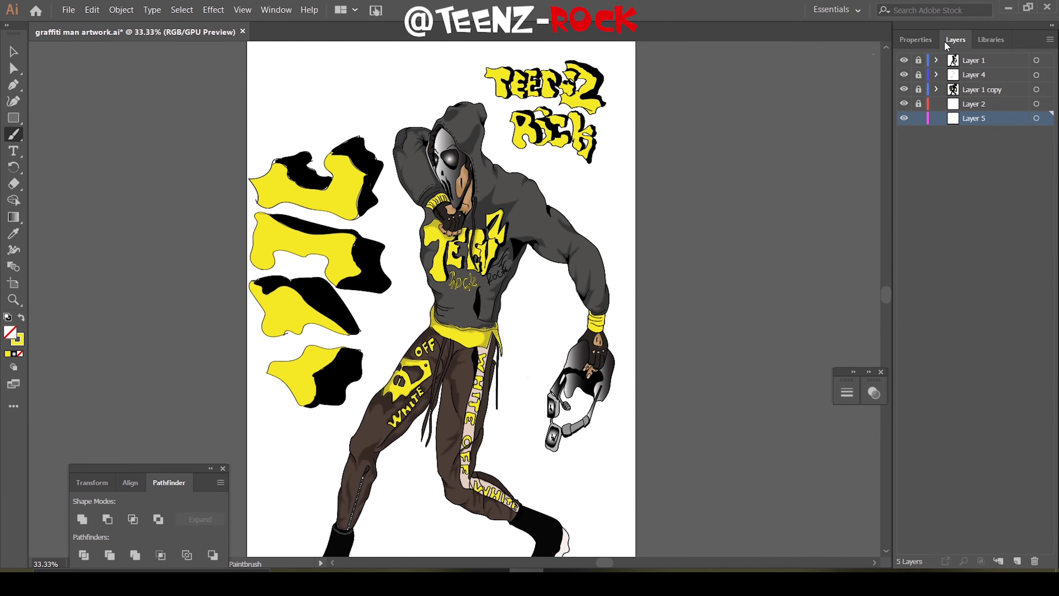
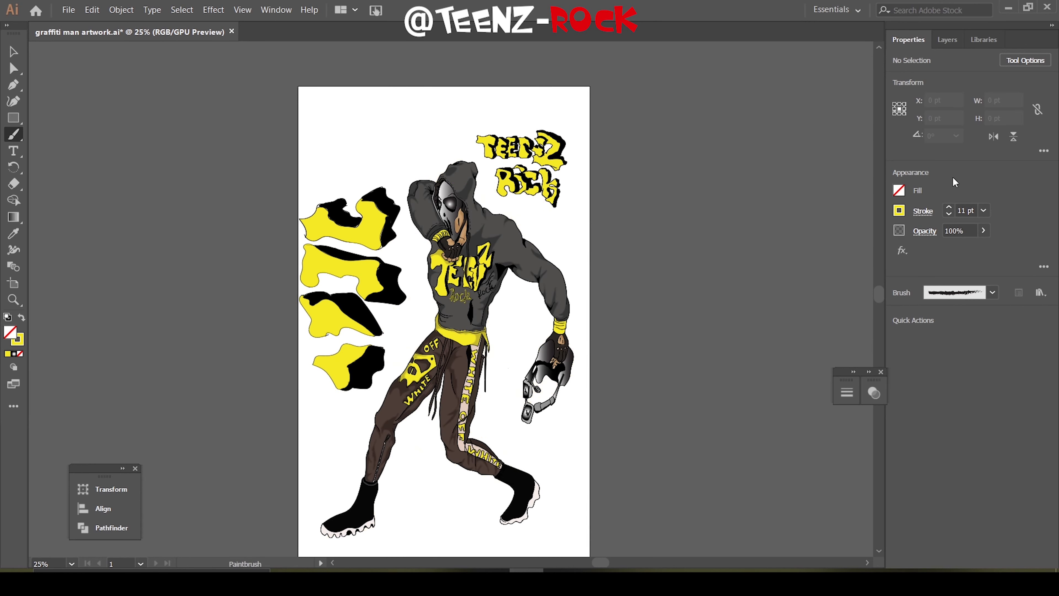
Browse the brush libraries and try the second brush in the Grunge vector pack
left_click(991, 295)
left_click(276, 9)
left_click(330, 208)
left_click(608, 144)
left_click(276, 9)
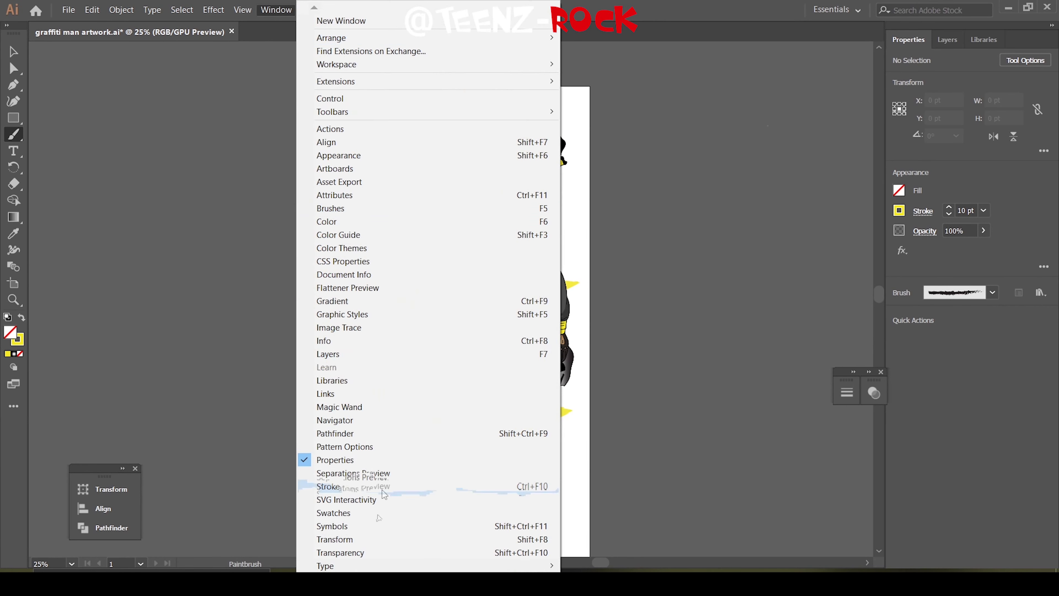
scroll(375, 521, "down", 5)
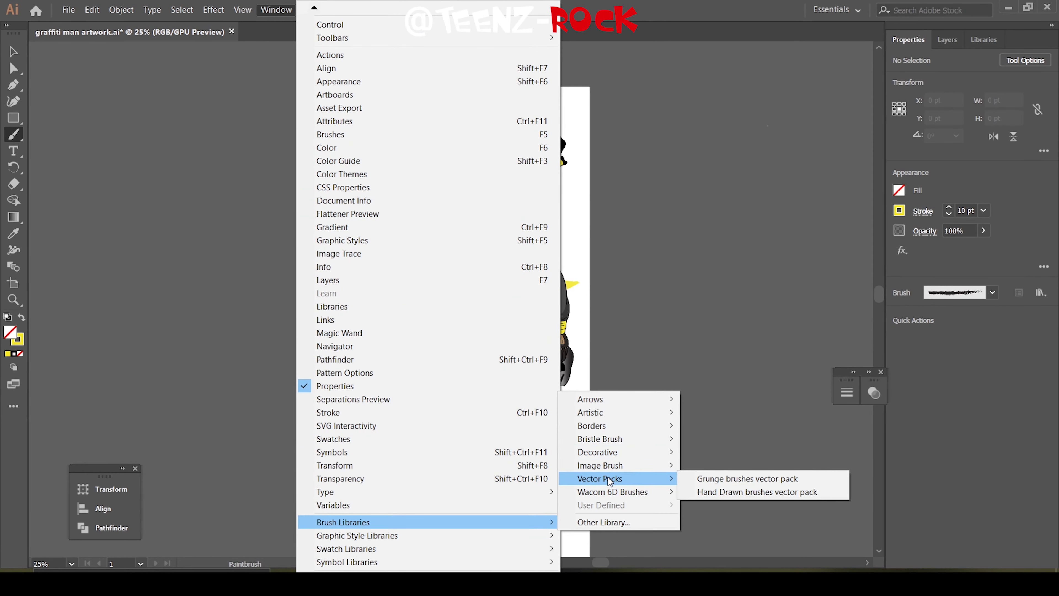
left_click(747, 479)
left_click(540, 319)
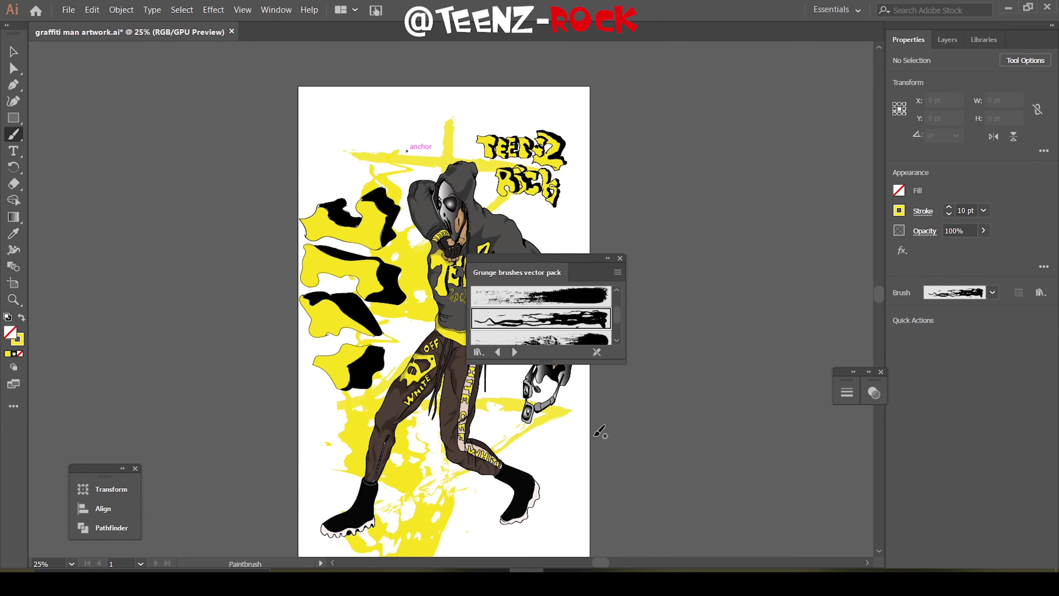
Set the stroke to red FF4417, try the Hand Drawn and 6d Art Pen brushes, then load the Image Brush Library
key("F6")
scroll(567, 332, "down", 2)
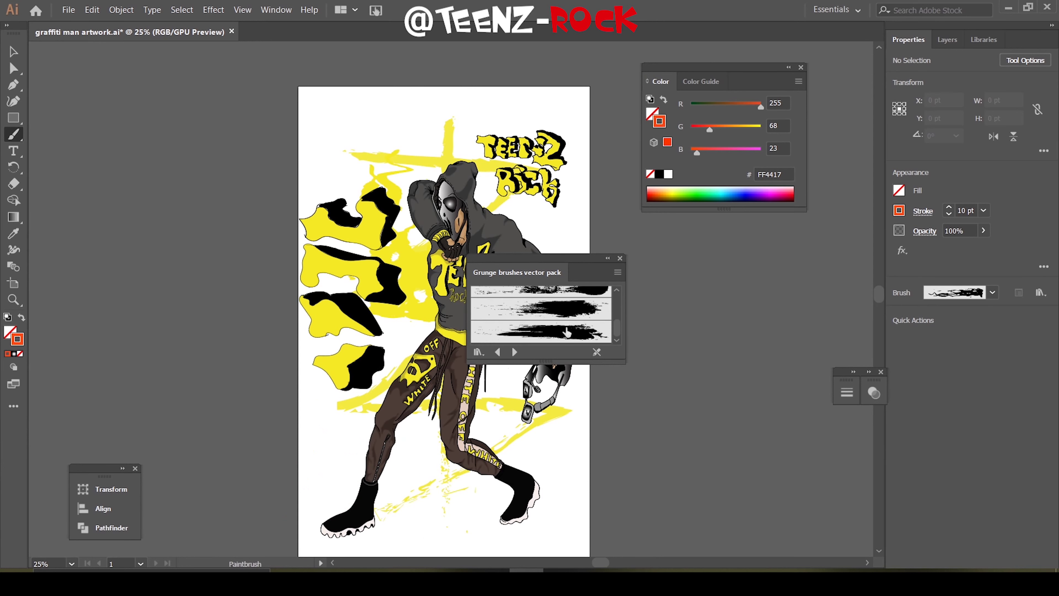
scroll(567, 332, "up", 2)
scroll(452, 533, "down", 1)
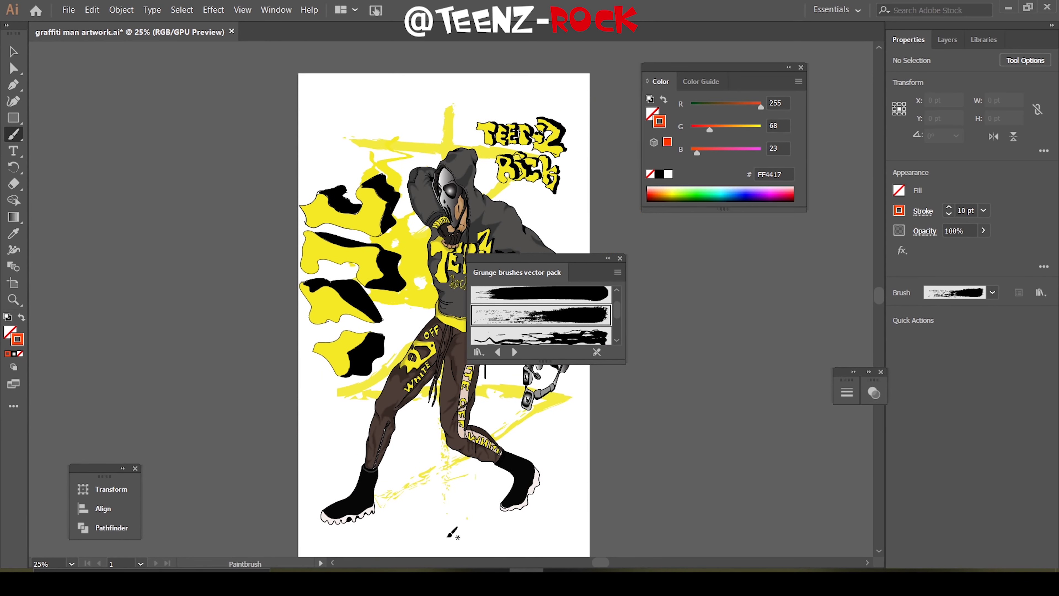
left_click(276, 9)
left_click(792, 492)
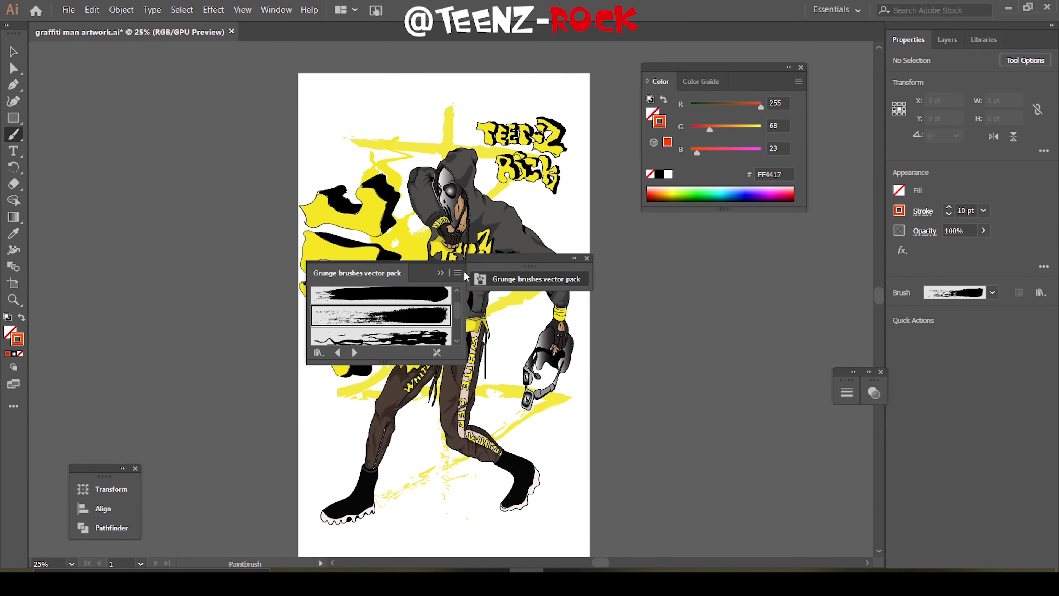
left_click(374, 332)
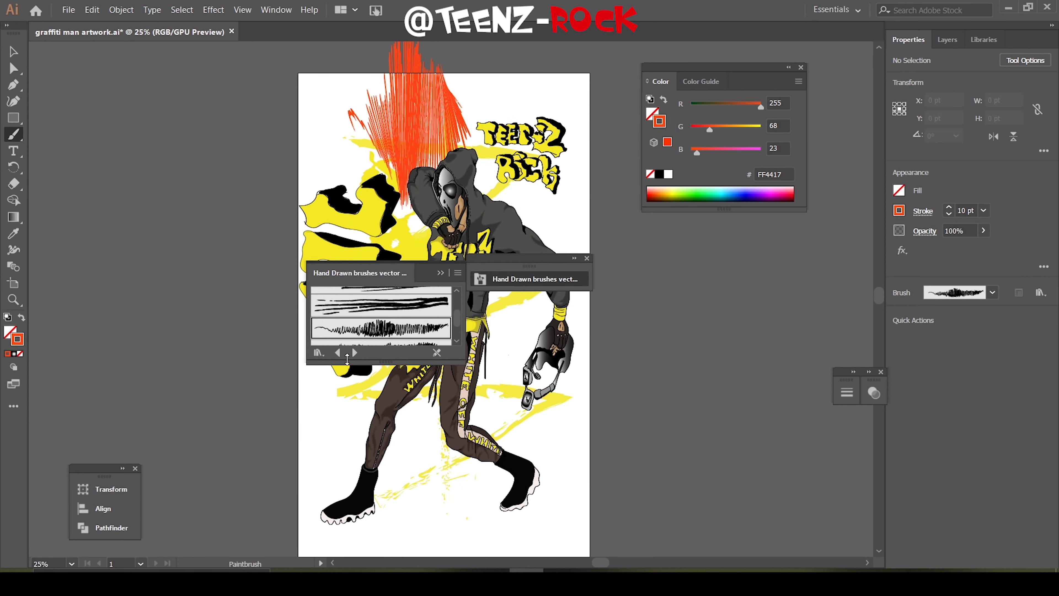
left_click(355, 352)
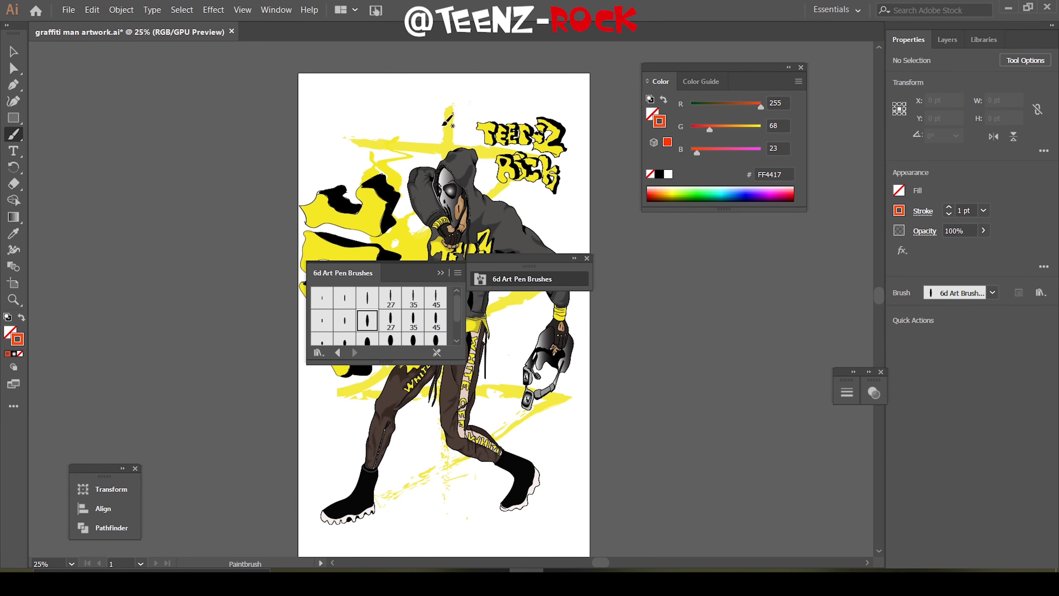
left_click(355, 352)
Paint chain-brush strokes looping around the figure and down the right-hand arm
left_click_drag(339, 104, 336, 125)
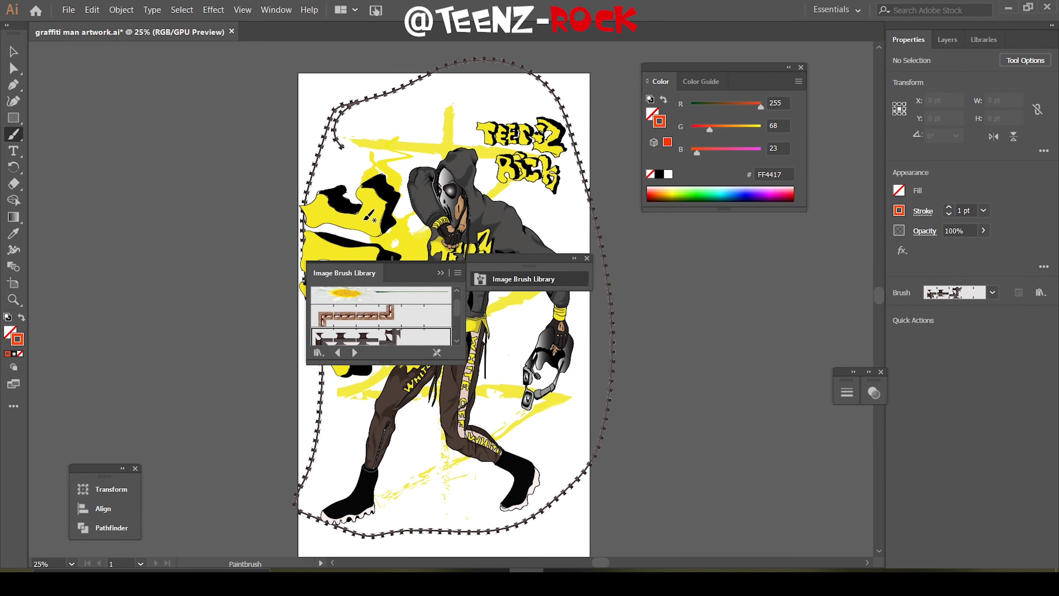
left_click_drag(529, 266, 681, 251)
key("ctrl+plus")
key("ctrl+plus")
key("ctrl+plus")
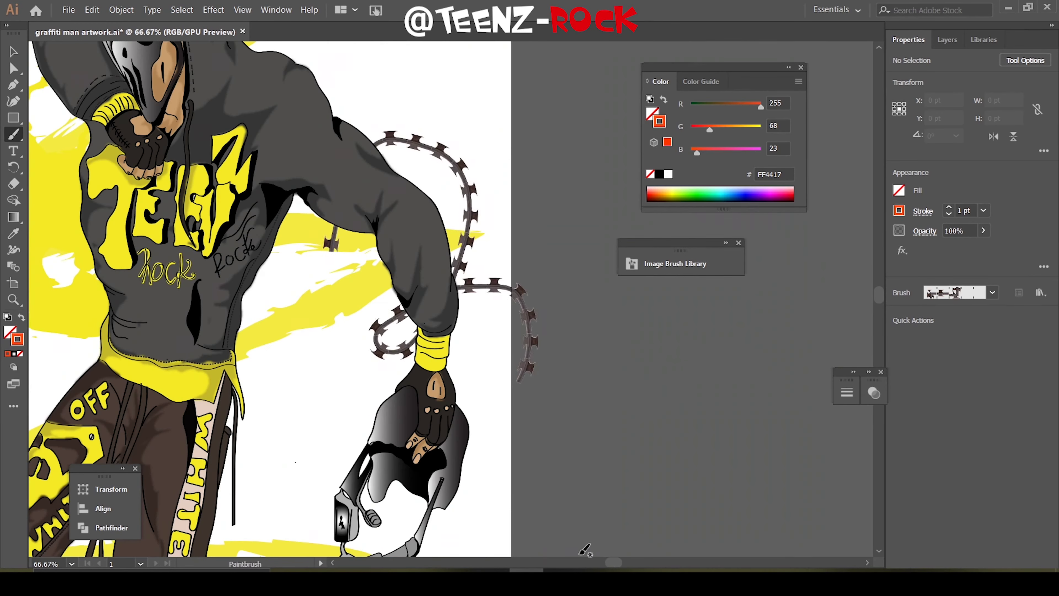
left_click(948, 39)
left_click(956, 75)
mouse_move(418, 179)
left_mouse_down()
mouse_move(463, 275)
mouse_move(443, 375)
left_mouse_up()
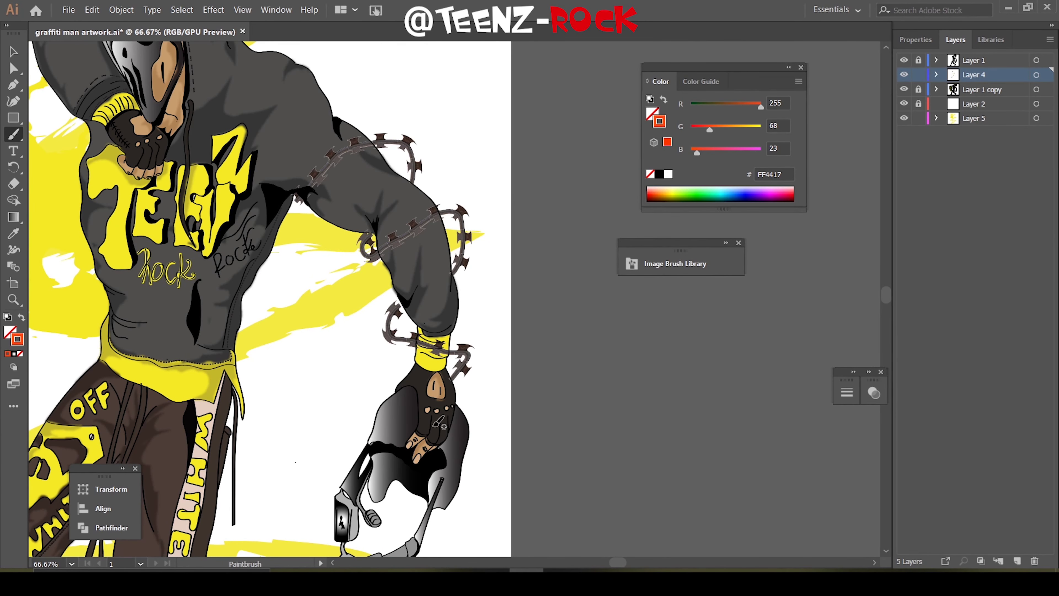
Extend the chain stroke over the shoulder, checking the figure at several zoom levels
key("ctrl+minus")
key("ctrl+minus")
key("ctrl+minus")
key("ctrl+plus")
key("ctrl+plus")
scroll(437, 422, "down", 5)
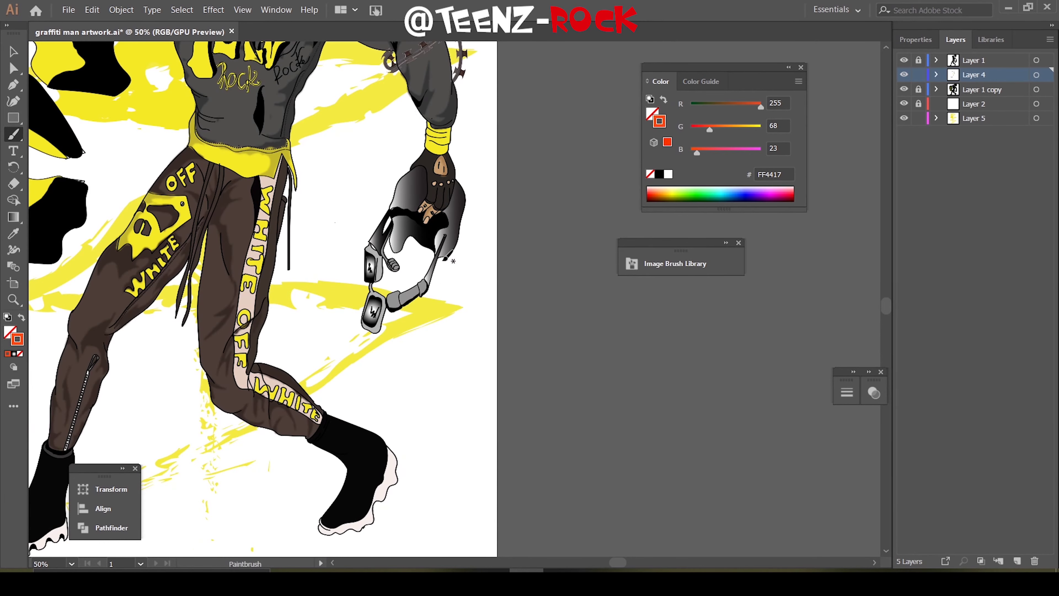
key("ctrl+minus")
key("ctrl+minus")
key("ctrl+minus")
left_click(915, 39)
scroll(450, 241, "up", 5)
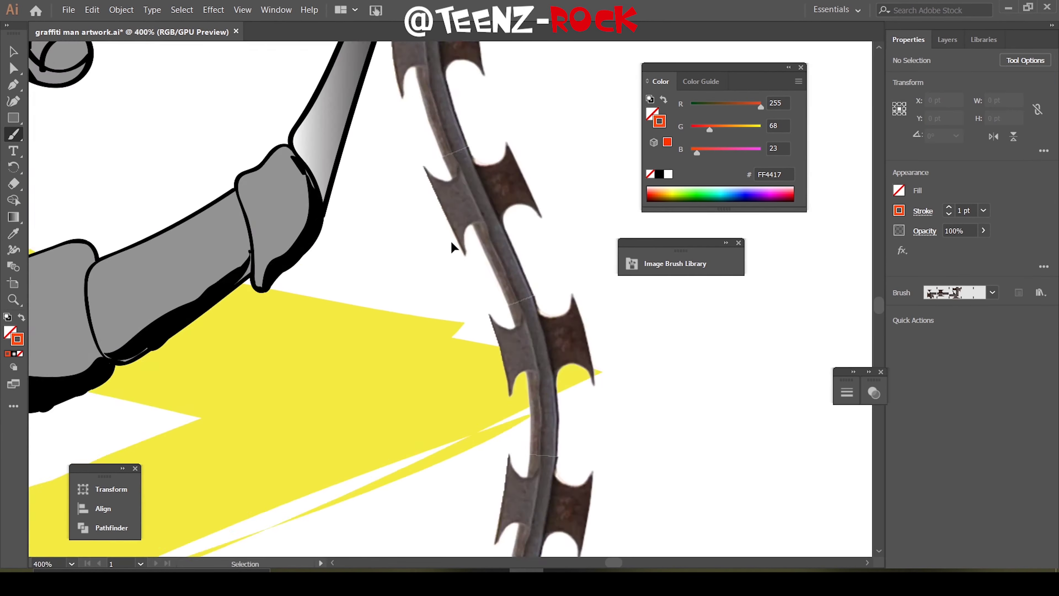
scroll(454, 240, "down", 3)
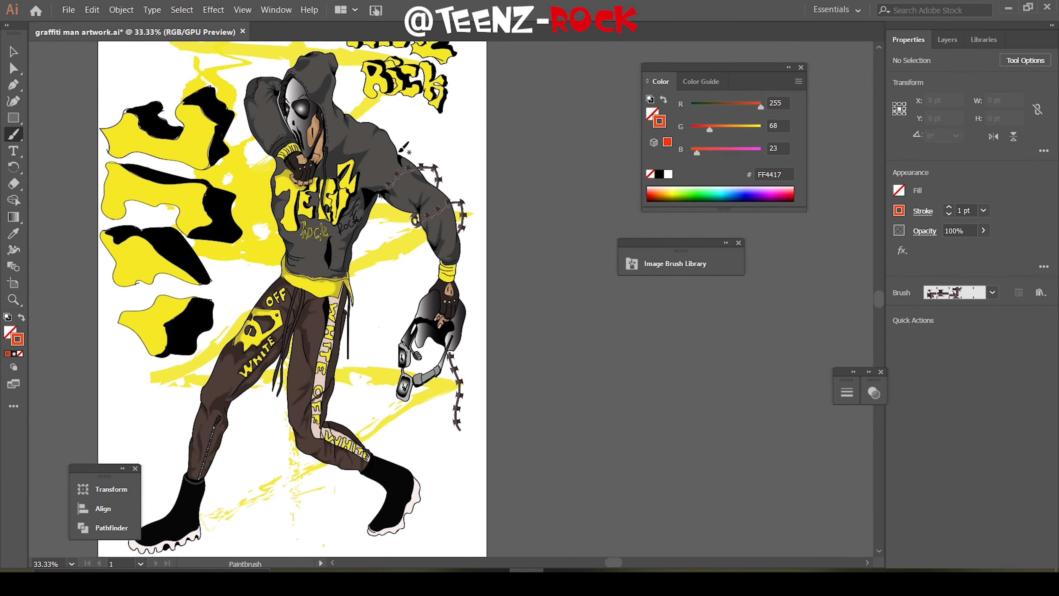
left_click_drag(395, 135, 393, 125)
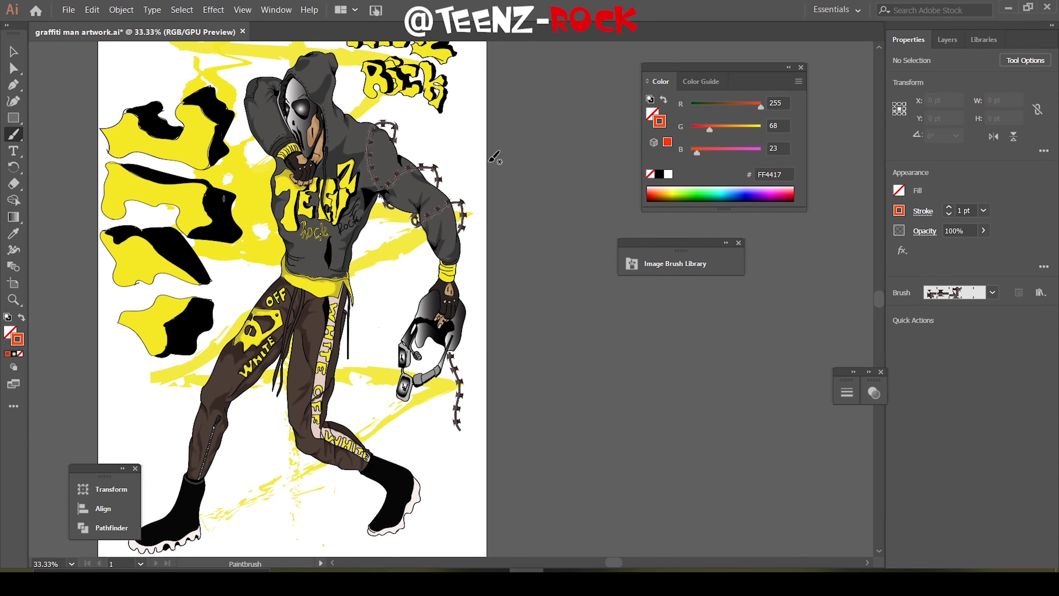
key("ctrl+minus")
key("ctrl+minus")
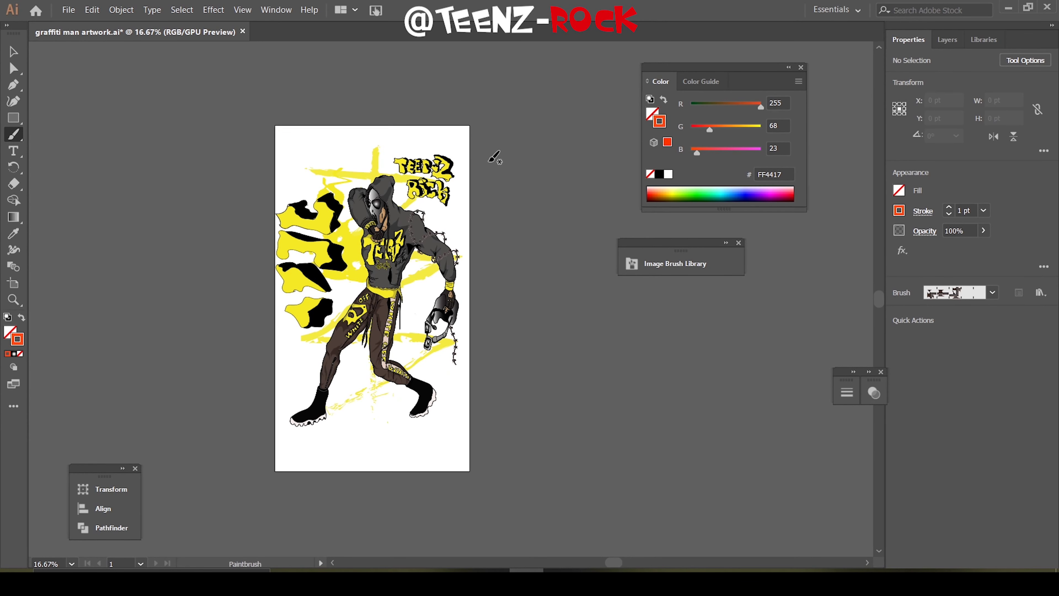
key("ctrl+plus")
key("ctrl+plus")
key("ctrl+plus")
key("ctrl+minus")
key("ctrl+minus")
key("ctrl+minus")
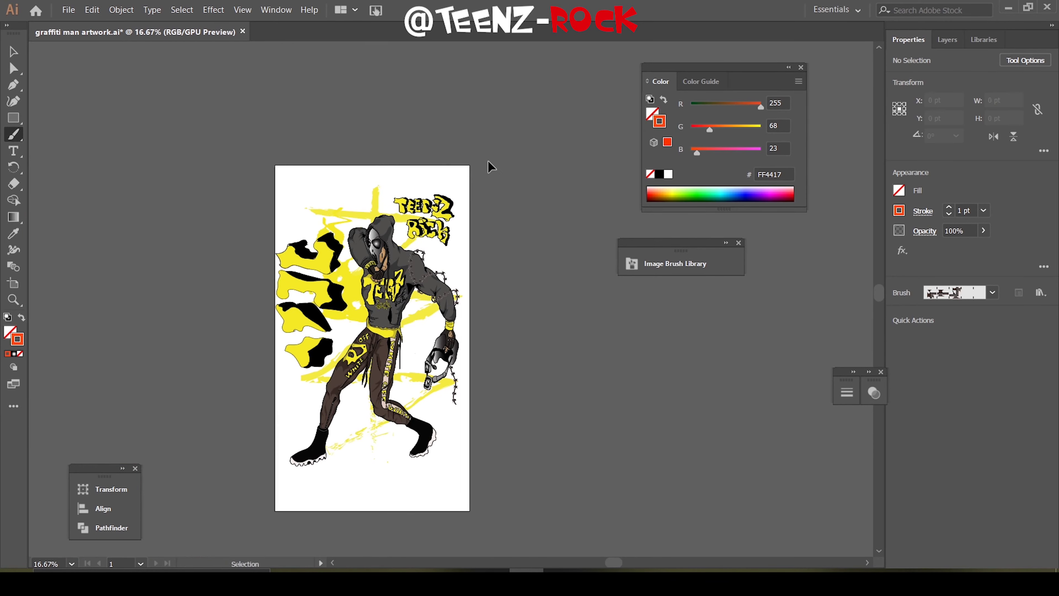
key("ctrl+plus")
key("ctrl+plus")
key("ctrl+plus")
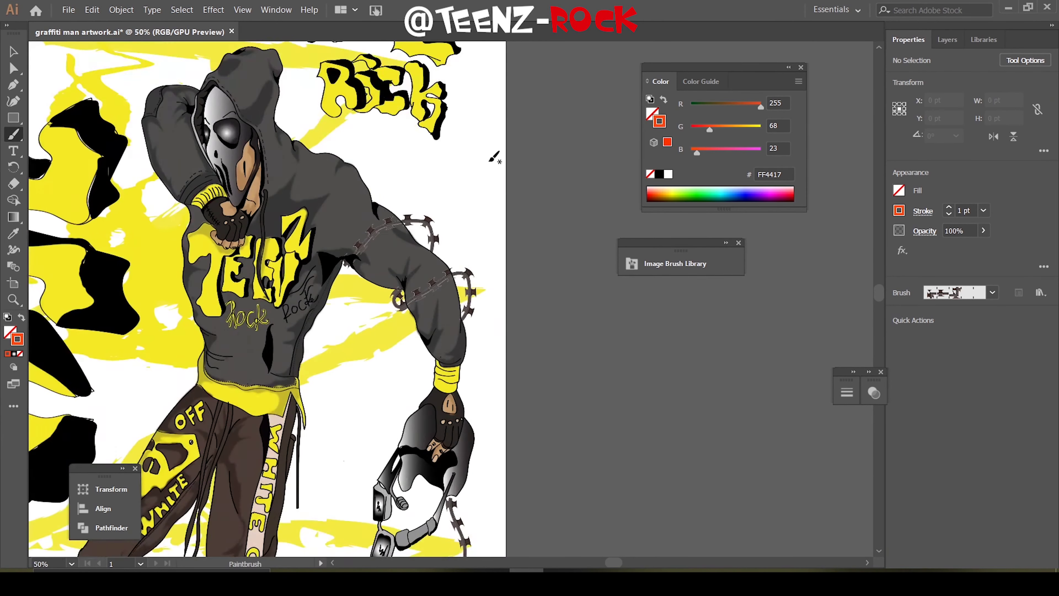
scroll(494, 156, "down", 3)
scroll(495, 157, "down", 2)
key("F7")
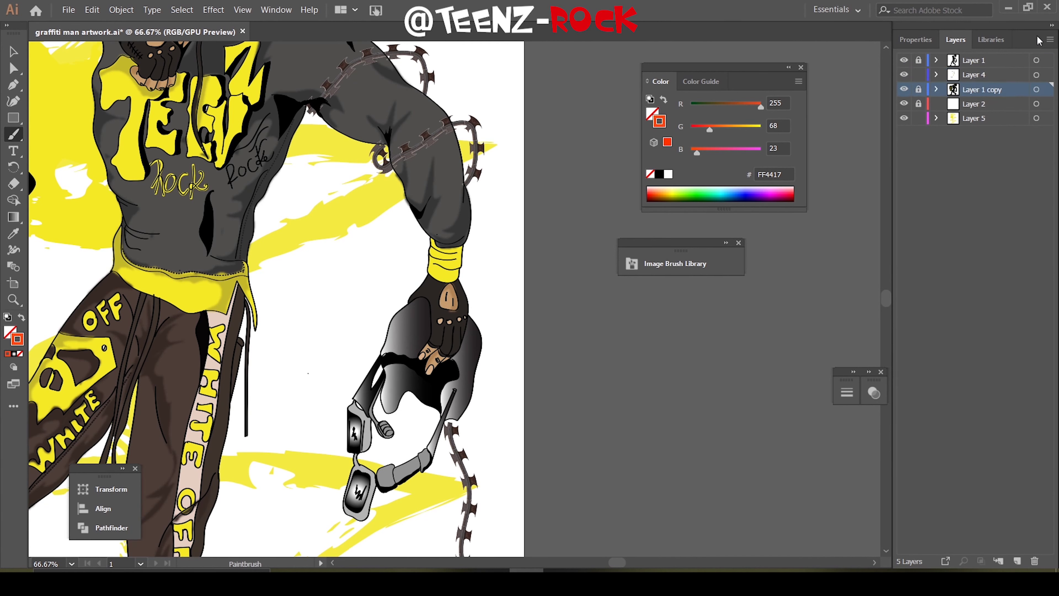
Lock the Layer 5 background splashes, select the duplicated figure and try recoloring it
key("ctrl+0")
key("v")
key("ctrl+a")
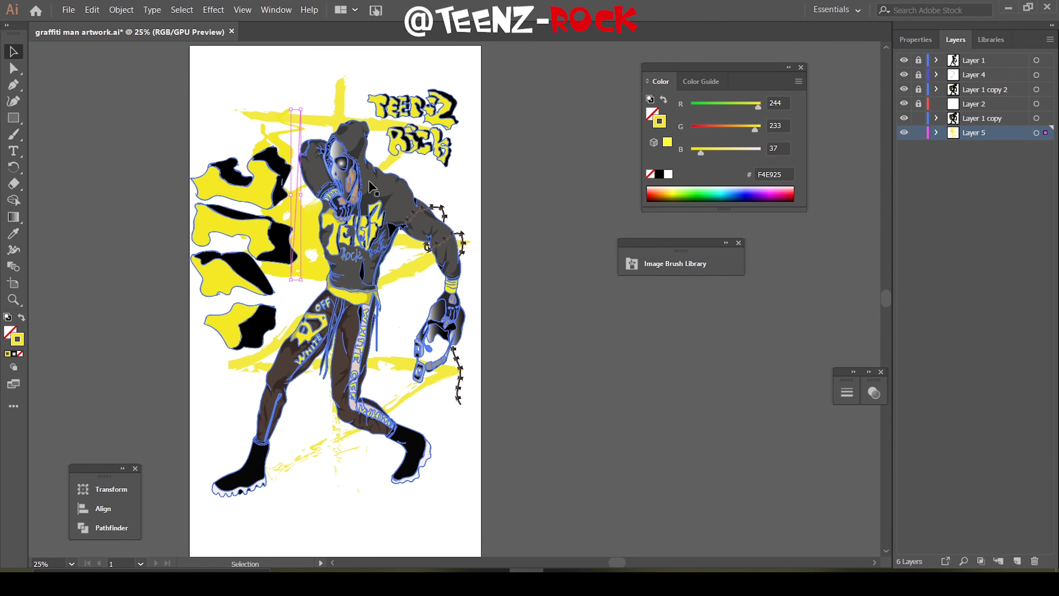
left_click(919, 132)
left_click(390, 217)
left_click(92, 10)
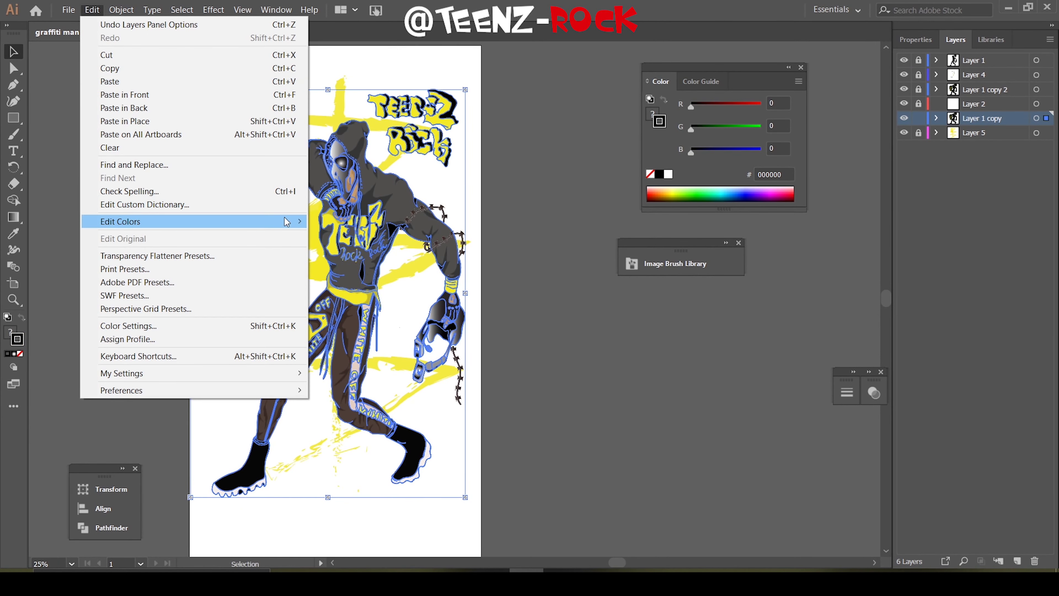
left_click(354, 220)
left_click(567, 319)
left_click(782, 467)
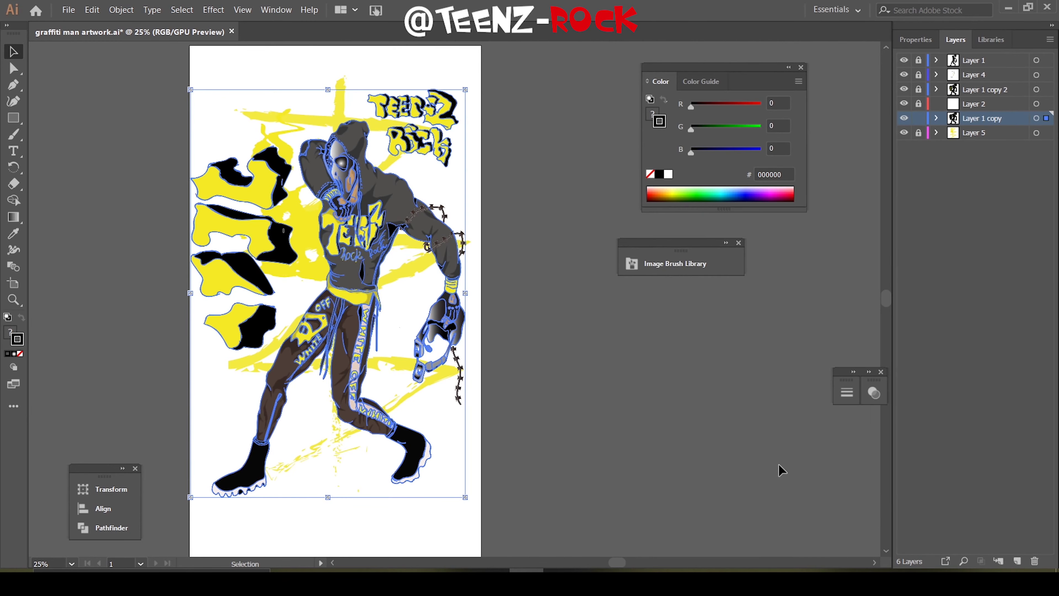
Rotate the copy about 45° and shrink it, then try overprint black and grayscale conversion
left_click_drag(470, 84, 480, 288)
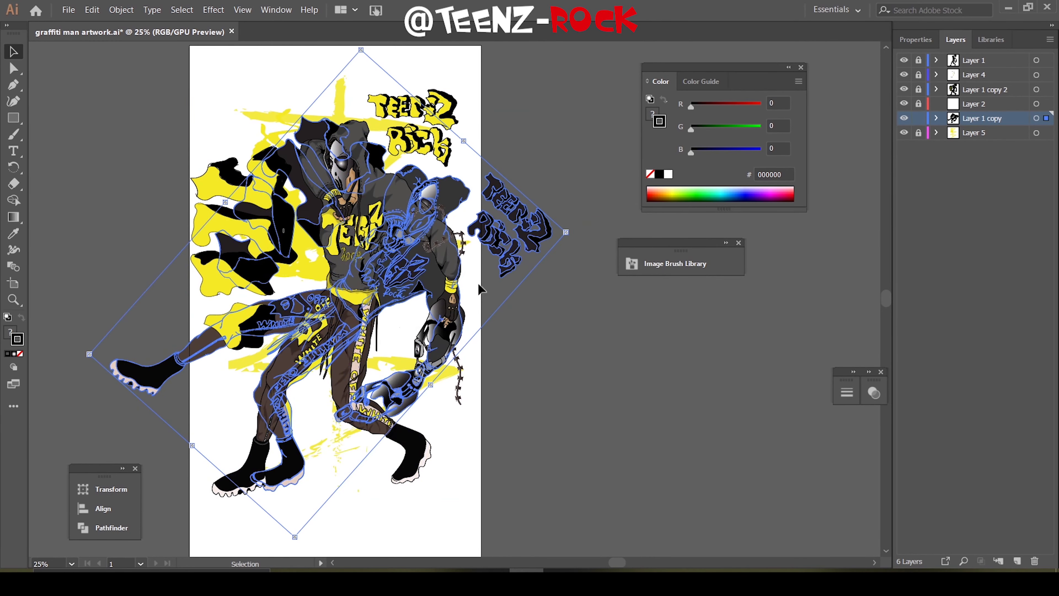
left_click_drag(362, 50, 443, 191)
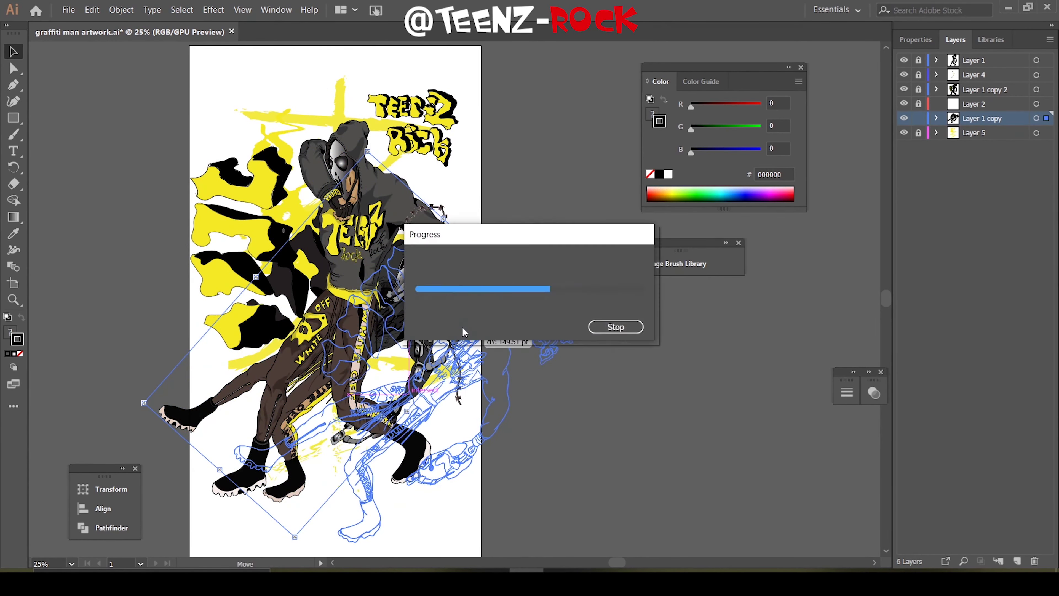
left_click(91, 10)
left_click(346, 334)
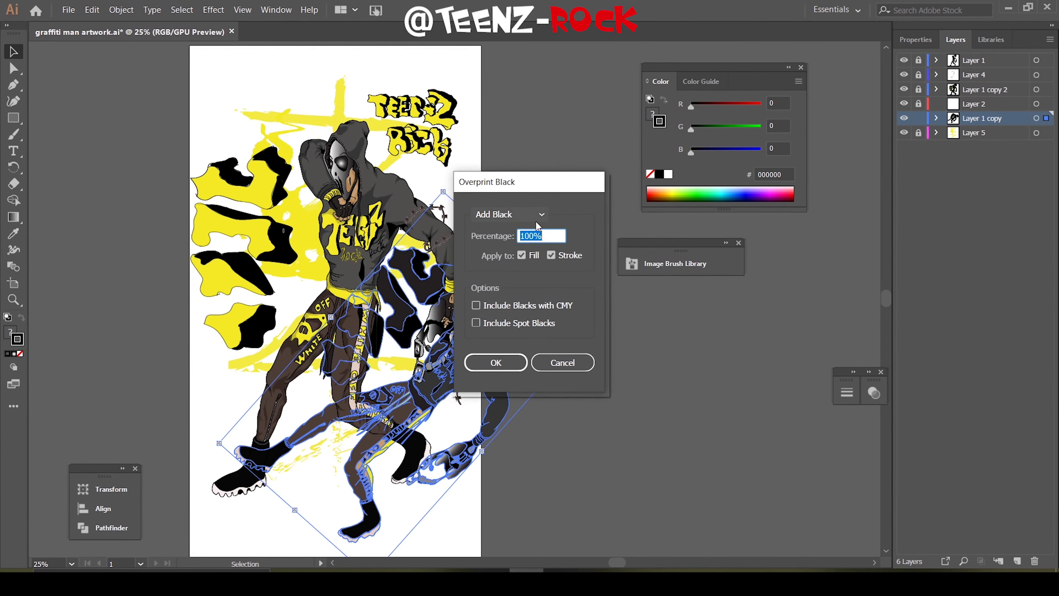
left_click(492, 361)
left_click(121, 9)
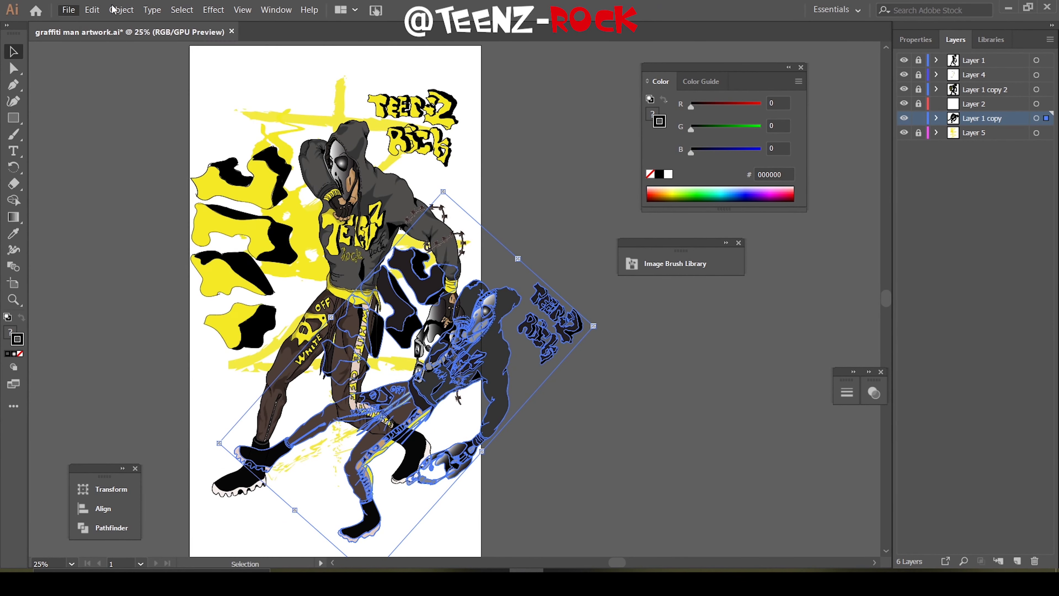
left_click(91, 9)
left_click(659, 175)
left_click(91, 9)
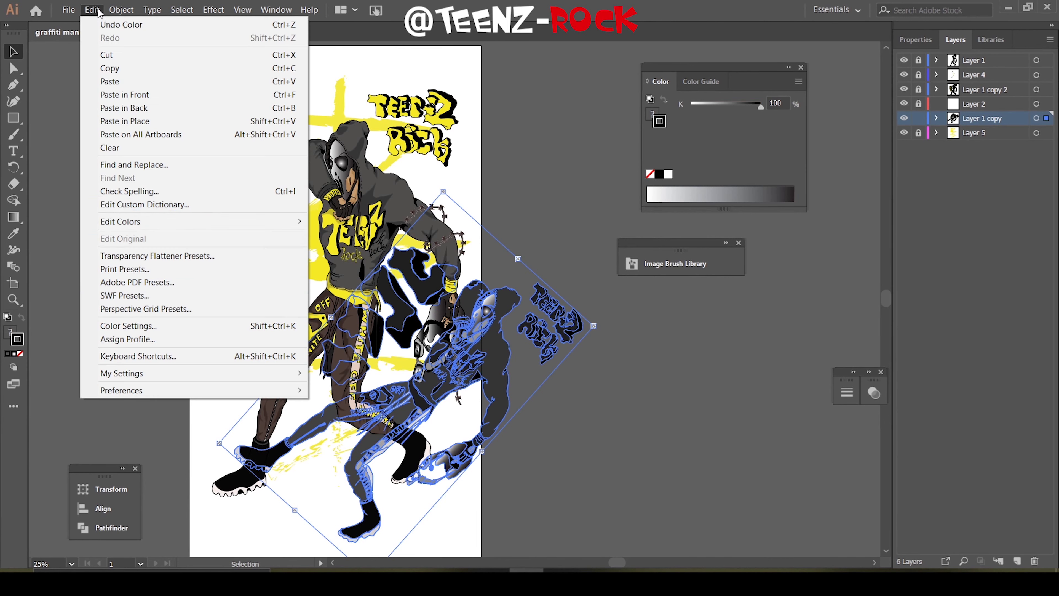
left_click(354, 251)
key("Return")
Make the copied figure solid black using Adjust Colors in Grayscale with K 100
left_click(91, 9)
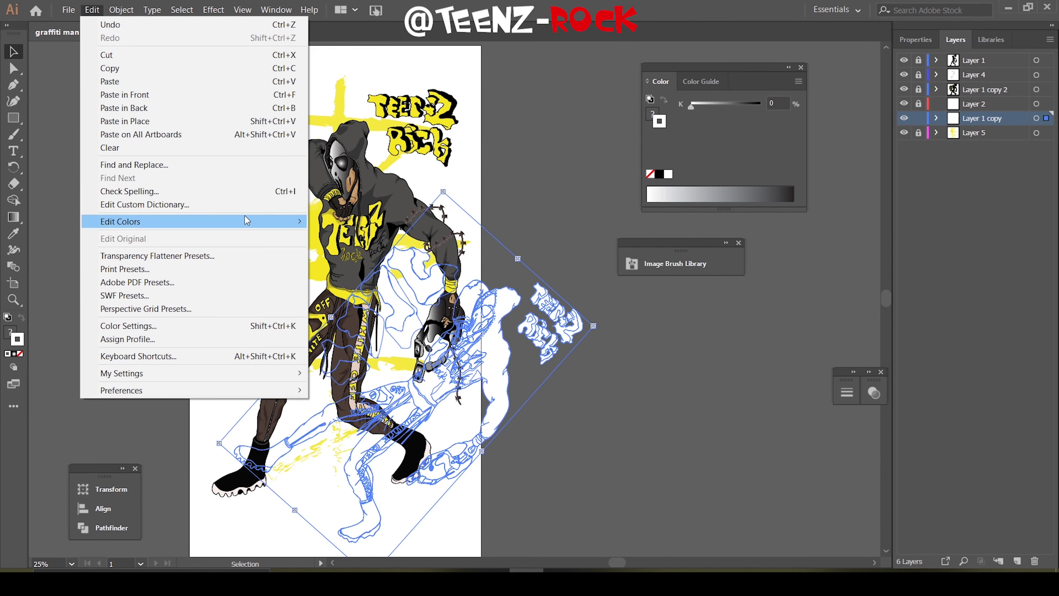
left_click(354, 251)
left_click(498, 192)
left_click(500, 208)
left_click(547, 384)
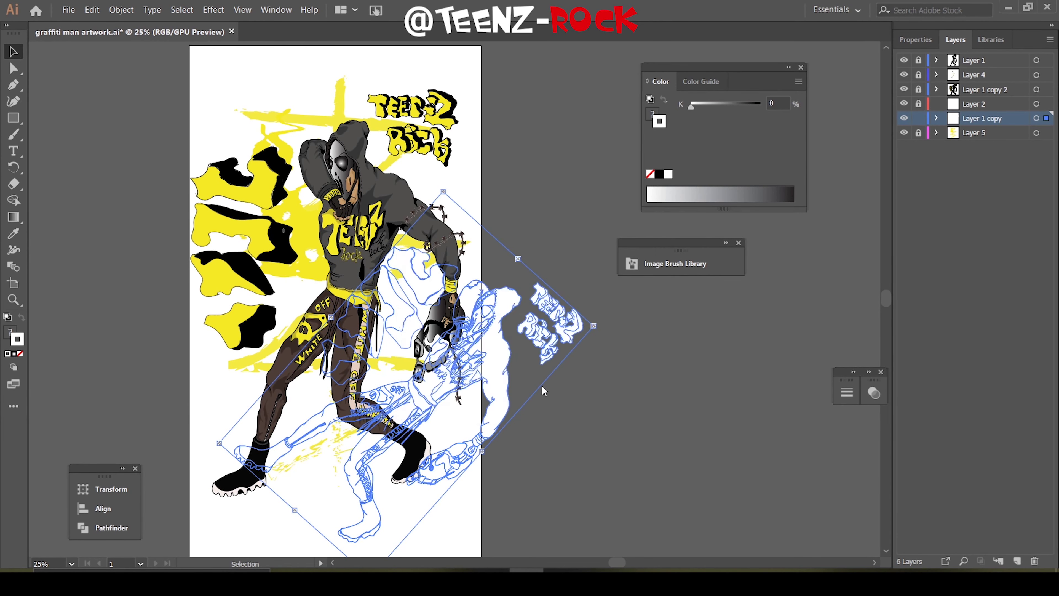
left_click(659, 175)
right_click(438, 189)
key("Escape")
Rotate, scale and move the black silhouette behind the character's legs as a shadow
left_click_drag(460, 183, 538, 363)
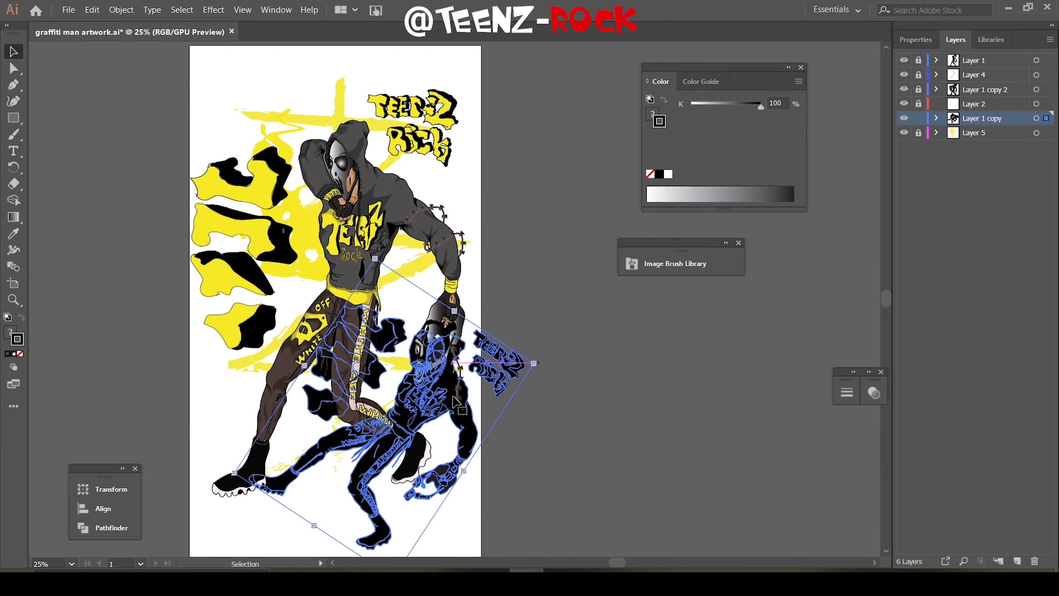
mouse_move(460, 313)
left_mouse_down()
mouse_move(475, 267)
mouse_move(480, 367)
mouse_move(506, 276)
left_mouse_up()
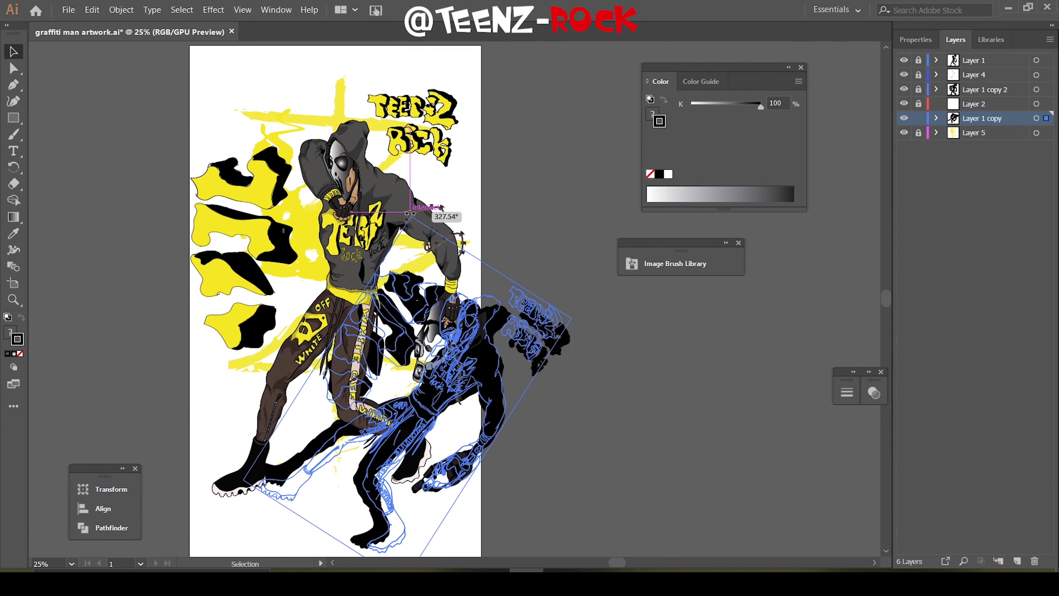
left_click_drag(450, 251, 443, 335)
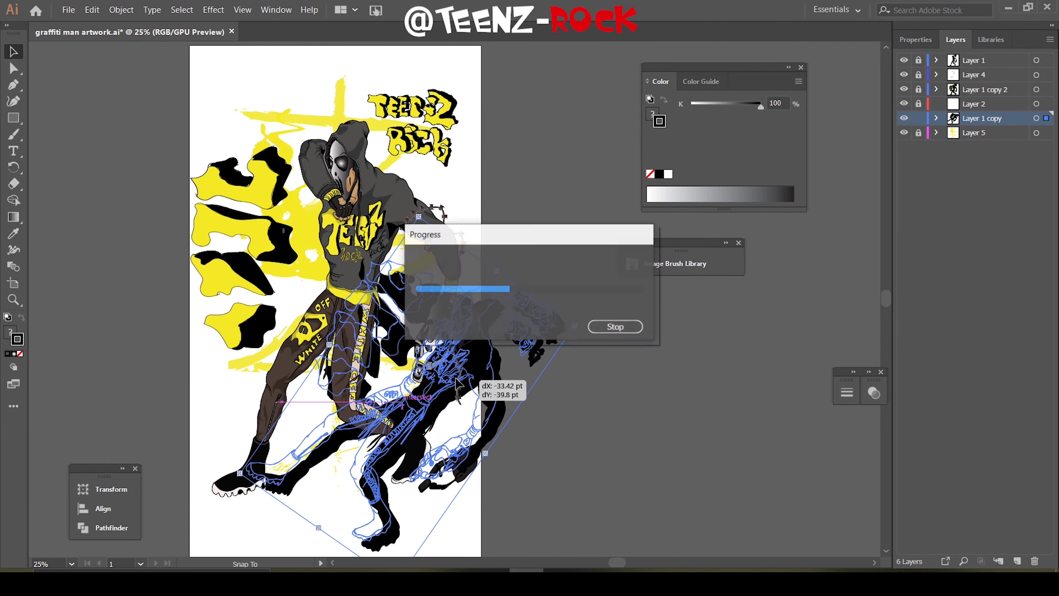
mouse_move(444, 337)
left_mouse_down()
mouse_move(498, 448)
mouse_move(448, 367)
left_mouse_up()
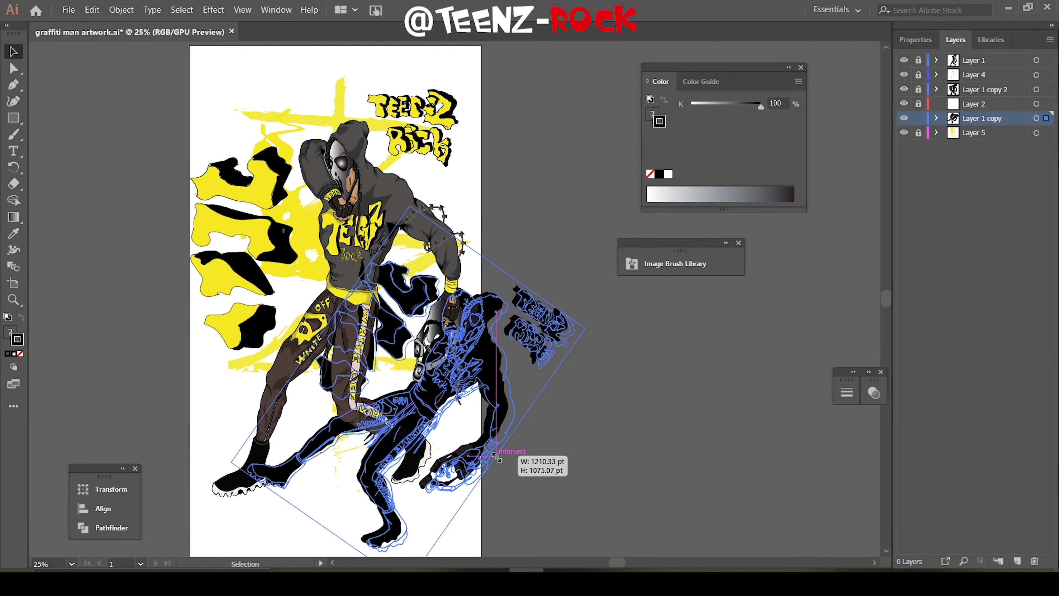
Enlarge the eraser, erase the stray lettering from the shadow, and reposition the silhouette
left_click(645, 403)
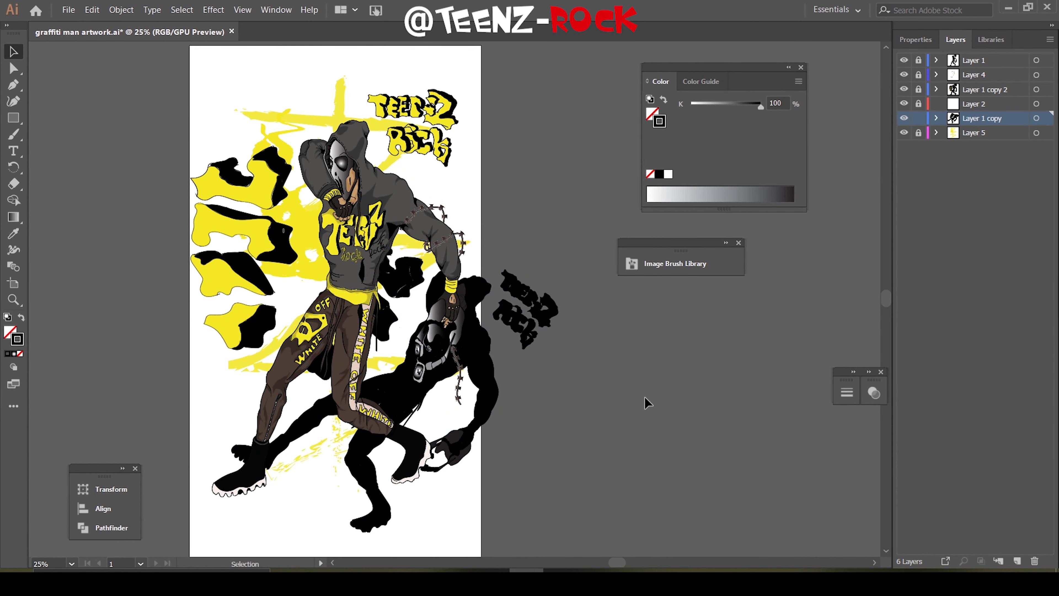
key("Return")
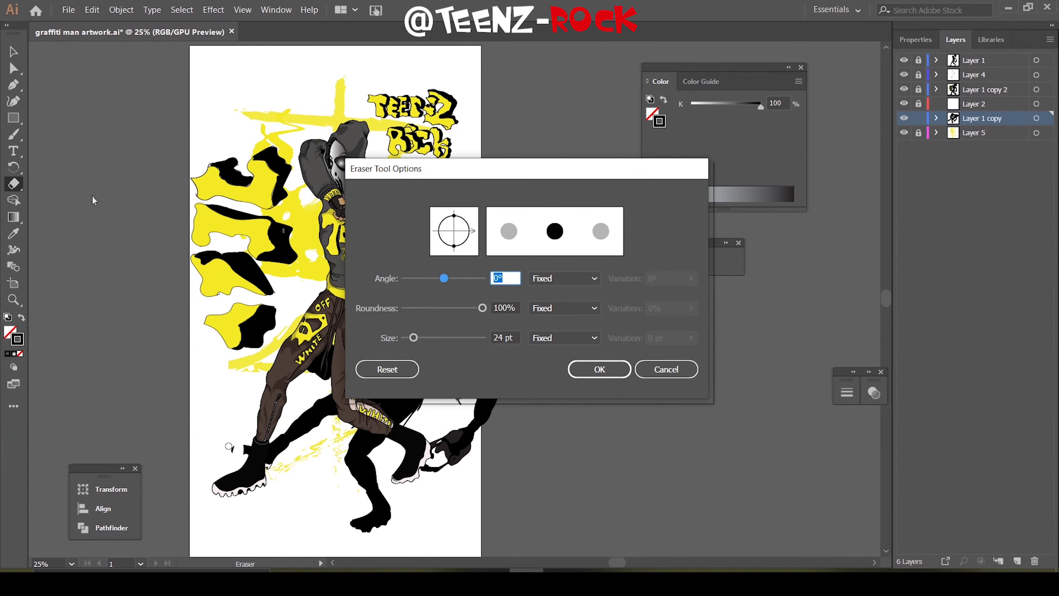
key("Escape")
key("ctrl+z")
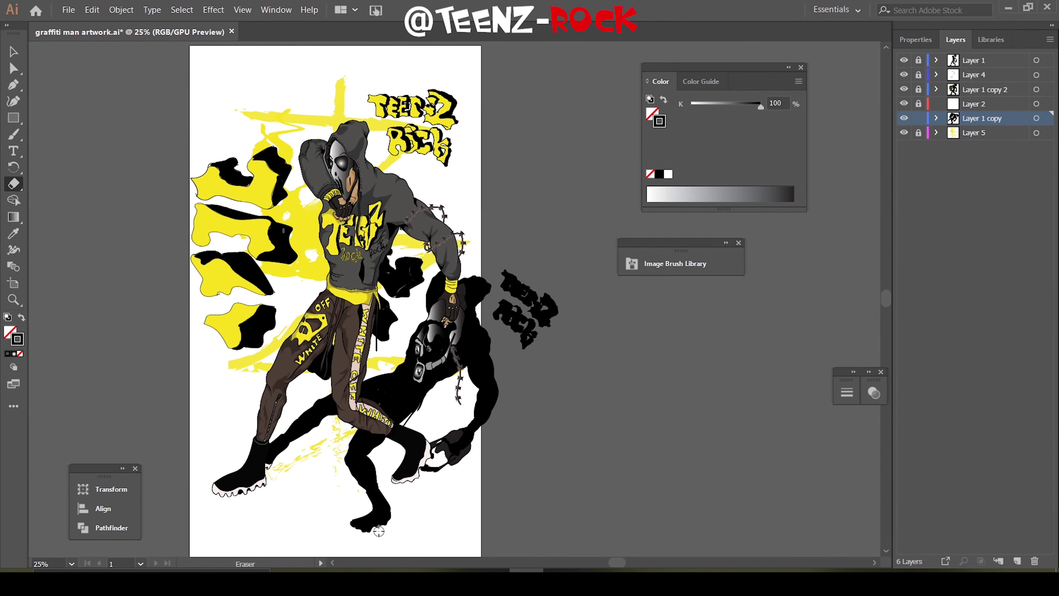
key("Return")
key("Return")
key("Return")
key("Return")
left_click_drag(374, 462, 351, 430)
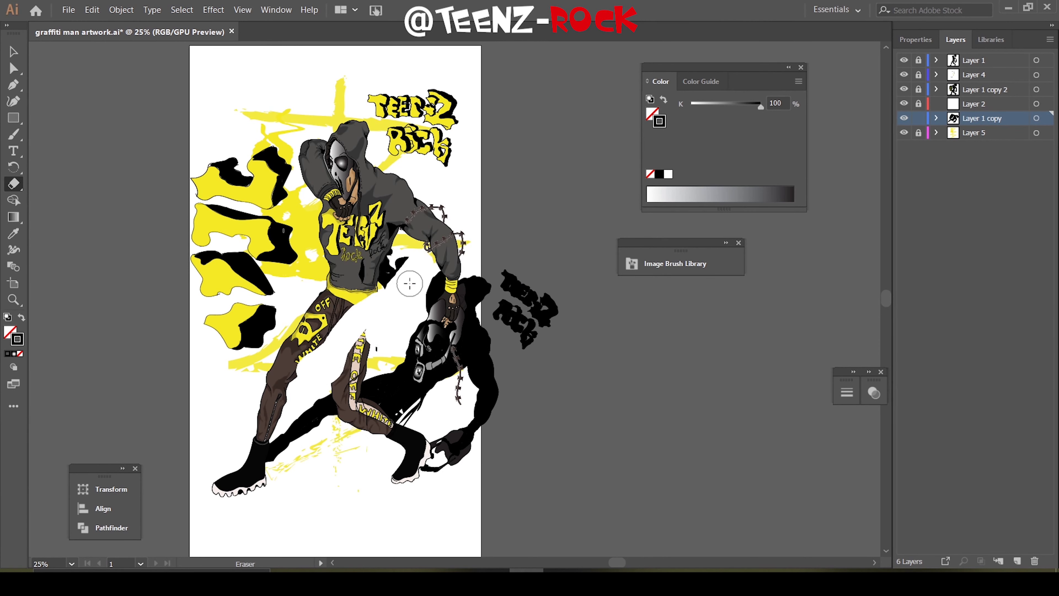
key("ctrl+z")
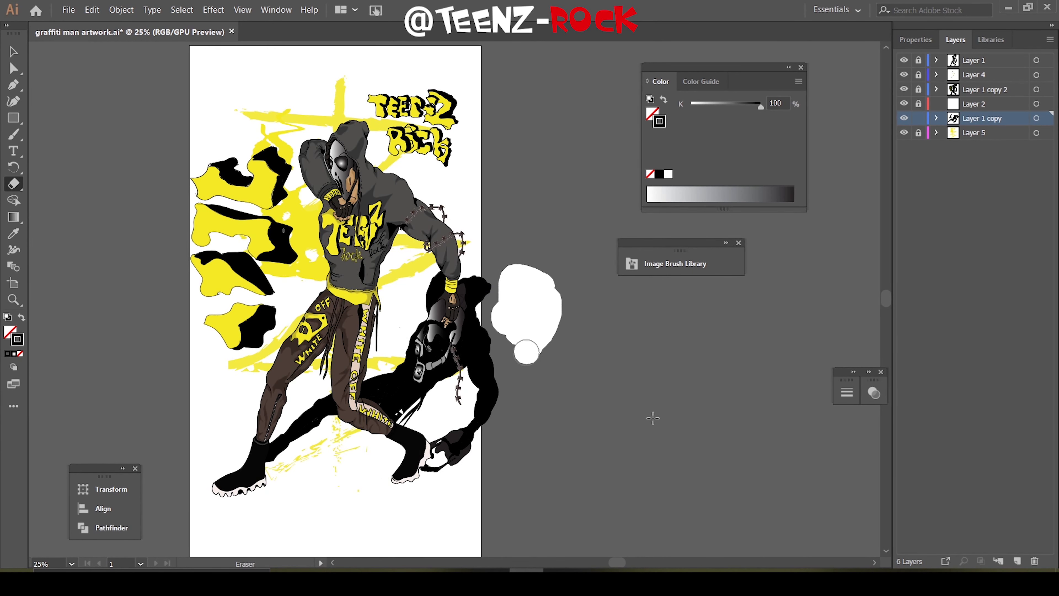
key("v")
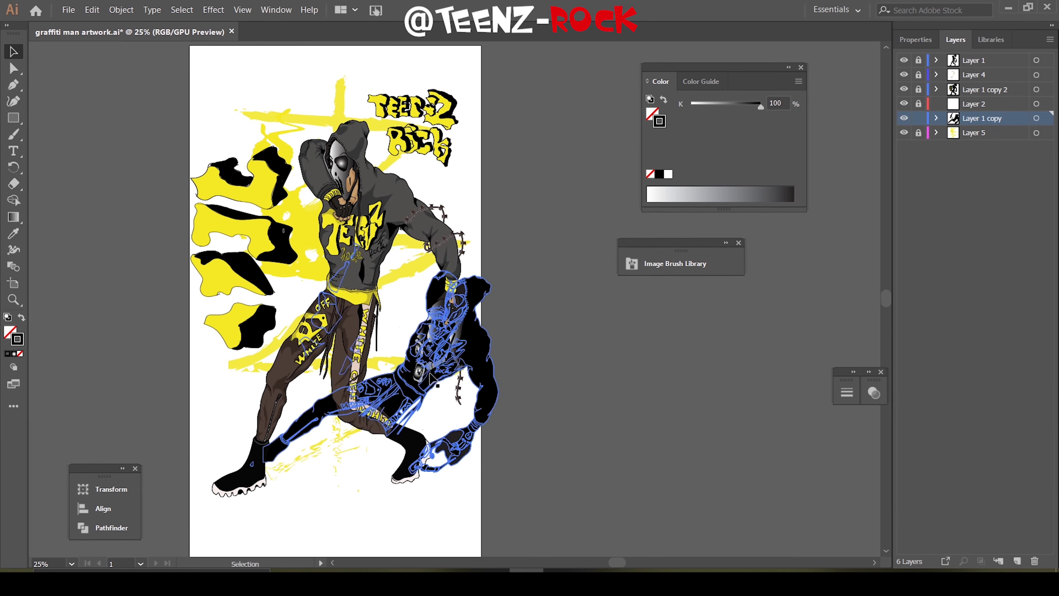
left_click_drag(450, 317, 444, 334)
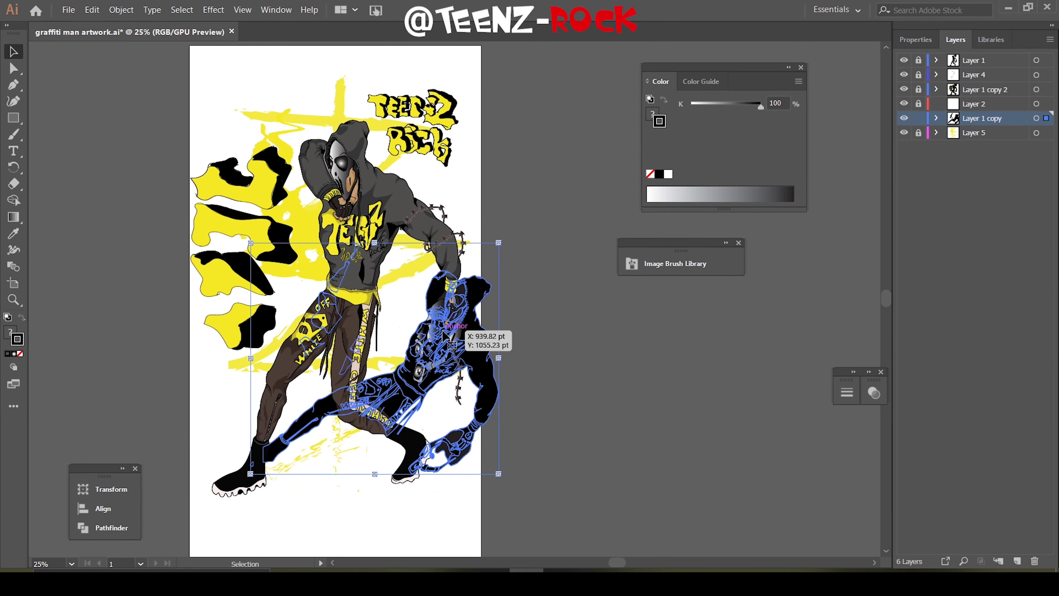
Rename the Layer 1 copy layer to 'shadow' in Layer Options
double_click(991, 118)
left_click(537, 352)
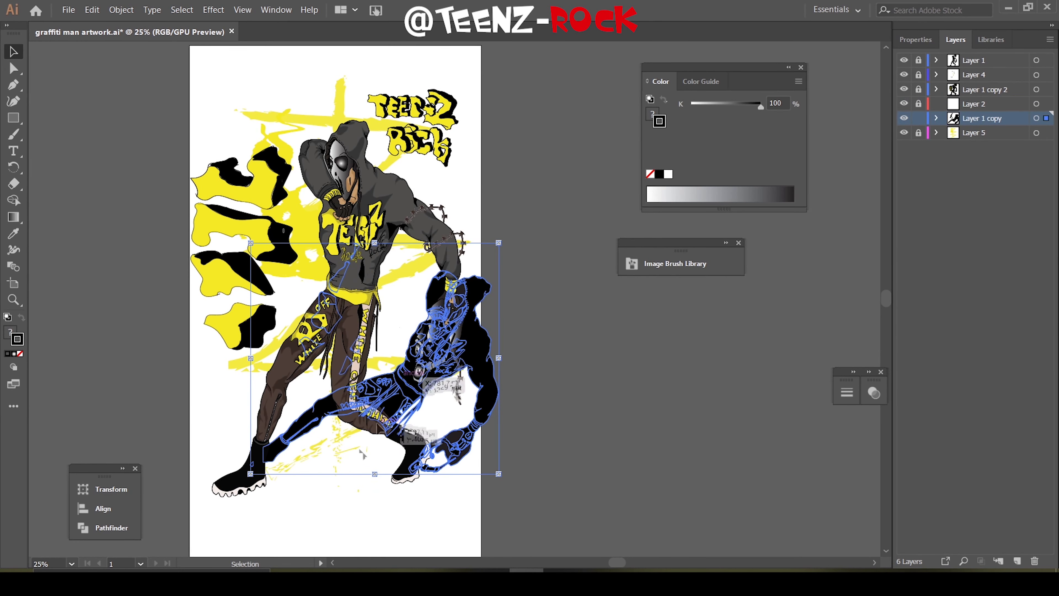
left_click(1050, 39)
left_click(943, 99)
left_click(597, 319)
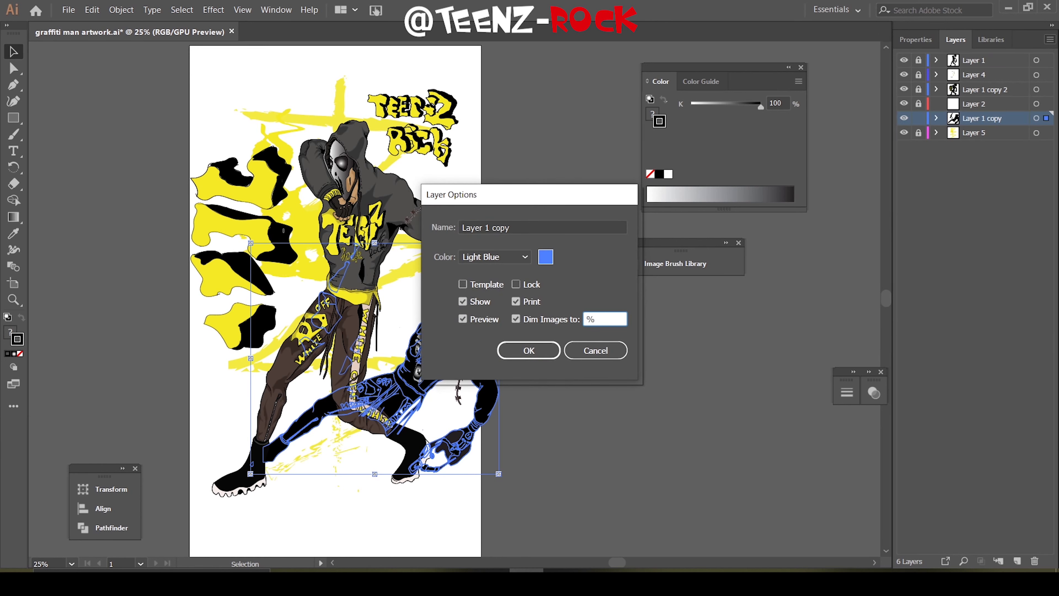
type("w")
key("Return")
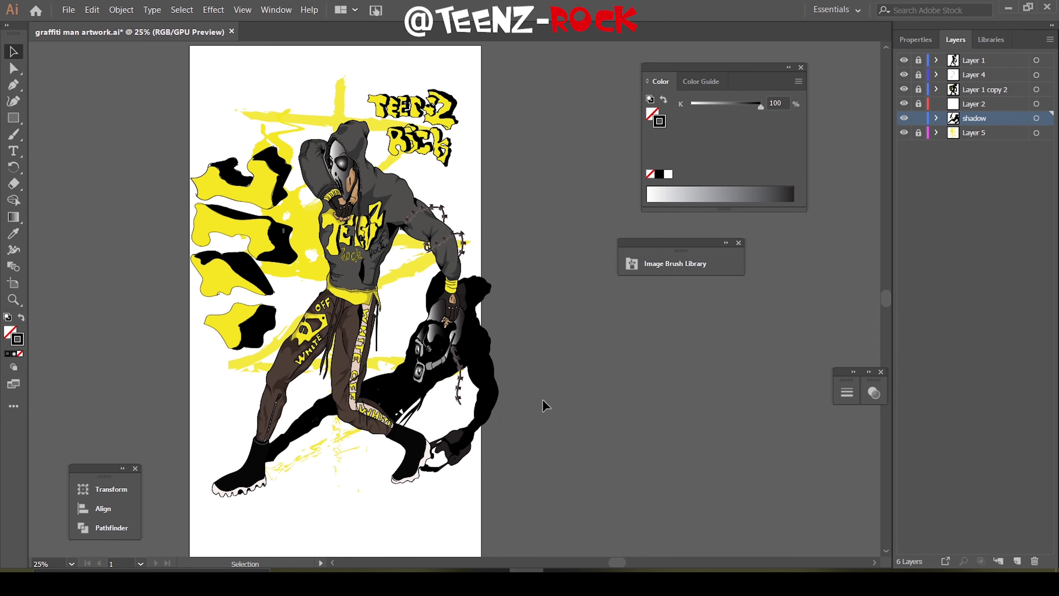
Browse the Object blend options, then toggle the shadow layer's visibility and review its settings
left_click(995, 119, "alt")
left_click(151, 9)
mouse_move(142, 362)
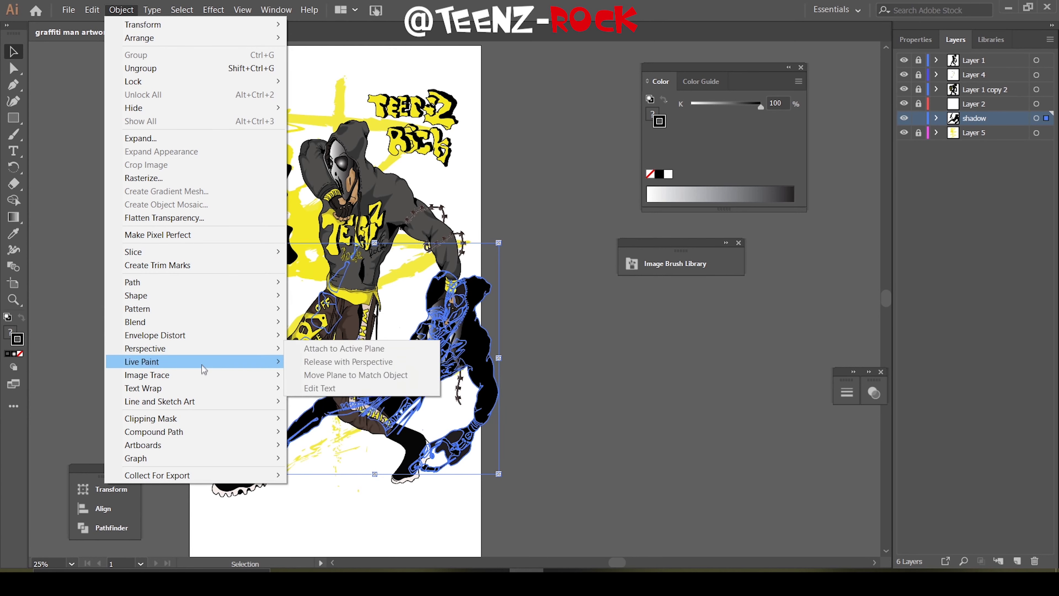
left_click(332, 352)
left_click(543, 256)
key("Return")
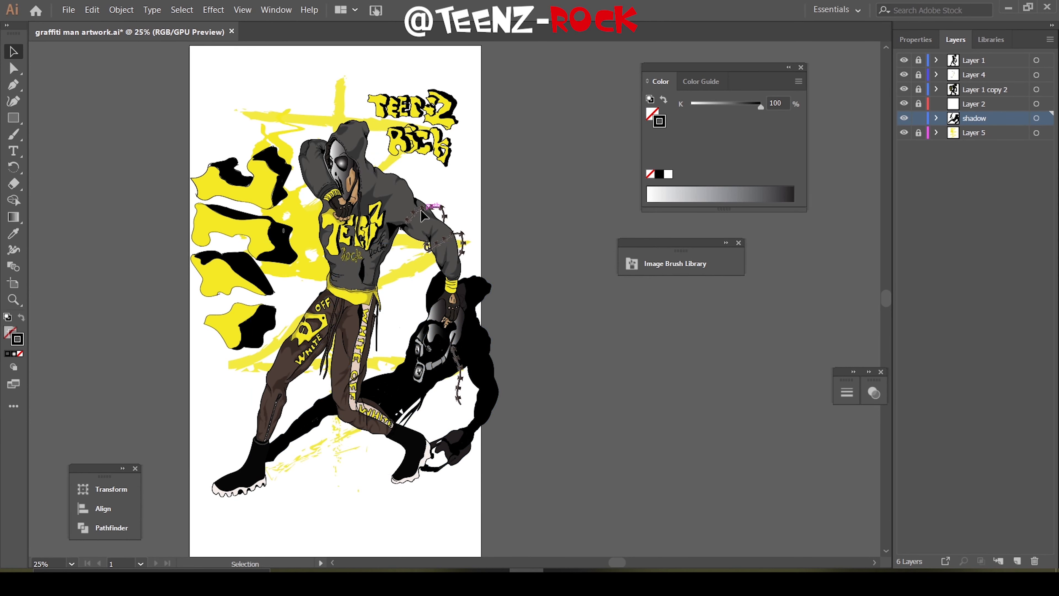
left_click(903, 119)
left_click(1050, 39)
left_click(945, 99)
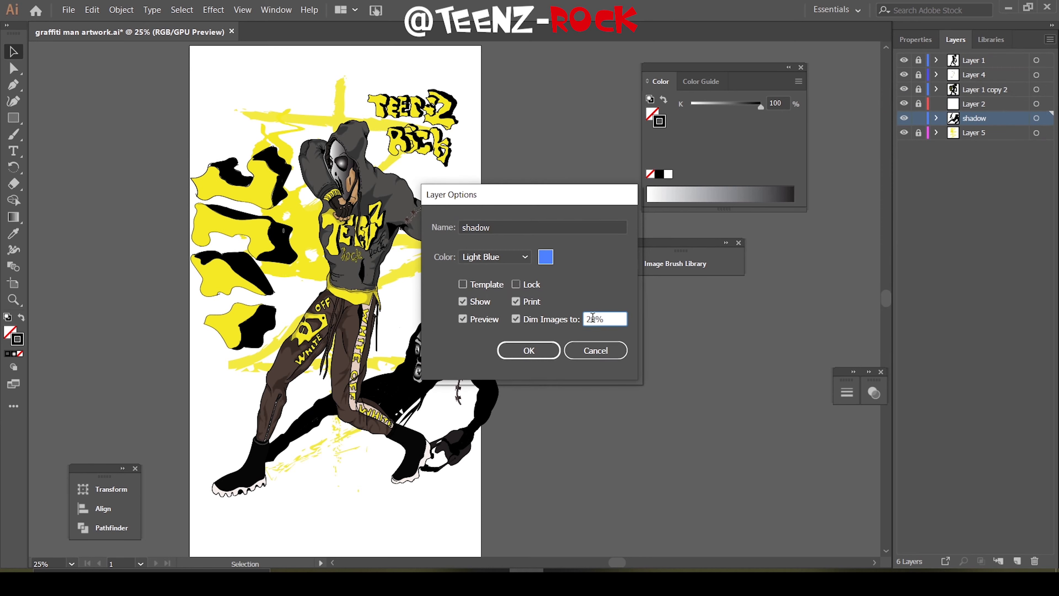
left_click(524, 348)
left_click(304, 440)
left_click(275, 10)
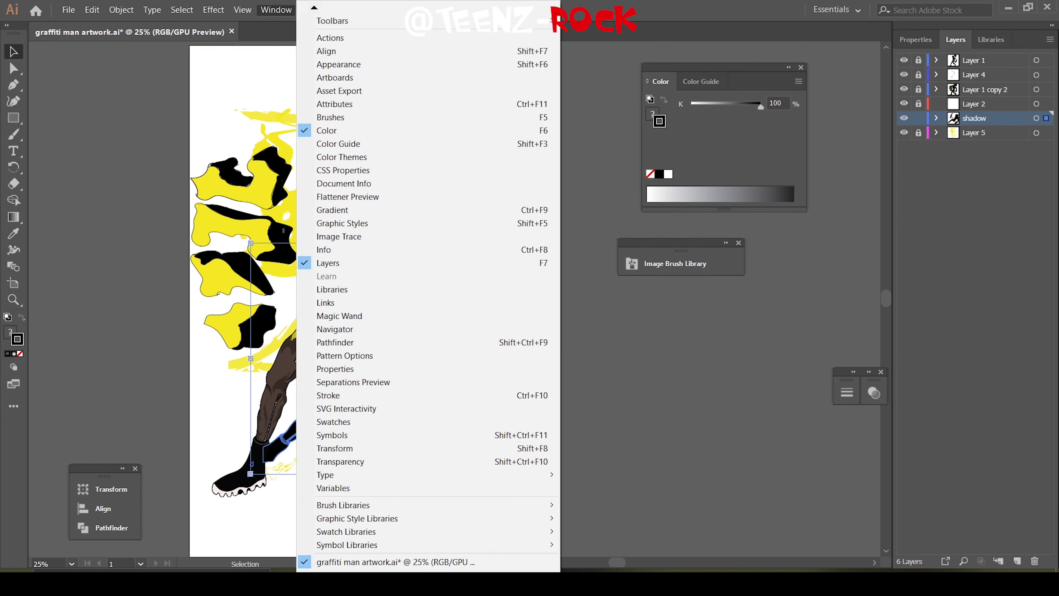
Lower the shadow's opacity in the Transparency panel, entering 50, to make it grey
scroll(427, 363, "down", 1)
left_click(427, 371)
left_click(817, 406)
type("50")
key("Return")
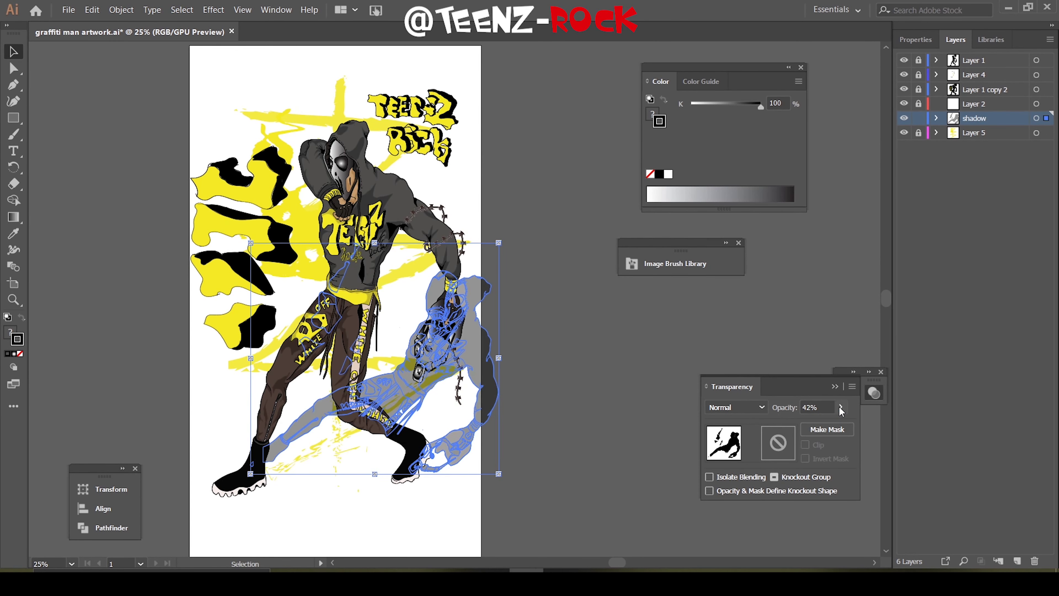
Rotate the grey shadow slightly, move it lower, and erase the part over the legs
left_click(594, 375)
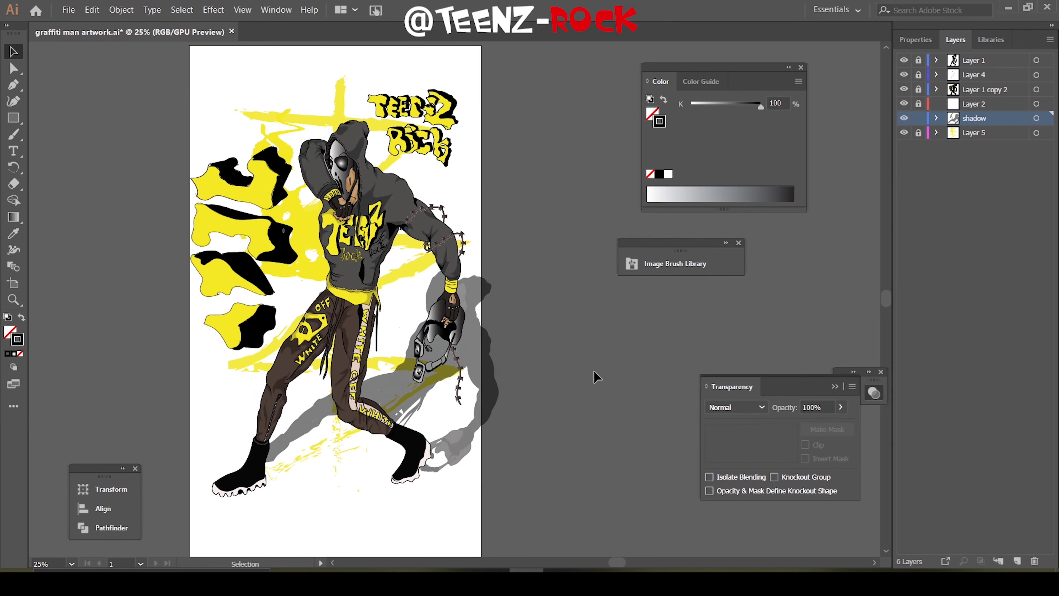
left_click(475, 367)
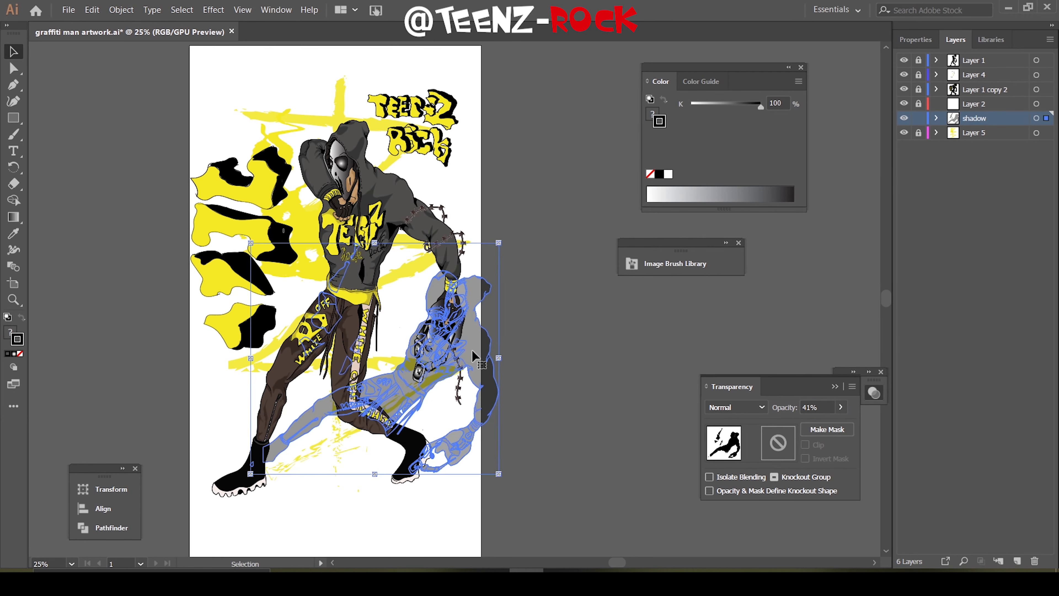
left_click_drag(505, 237, 509, 242)
left_click_drag(475, 325, 475, 350)
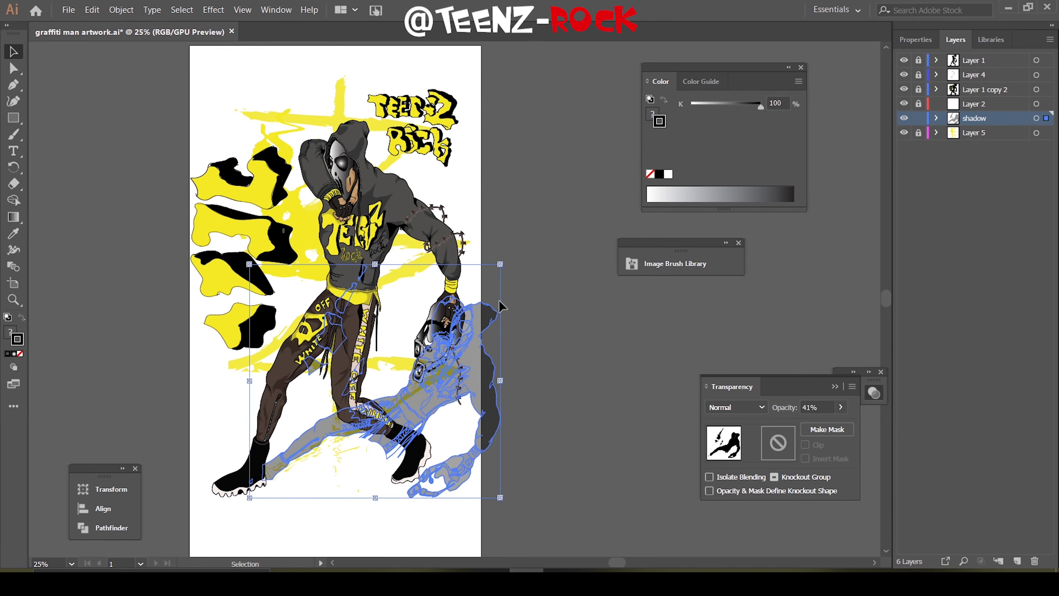
left_click_drag(500, 264, 503, 260)
left_click(560, 290)
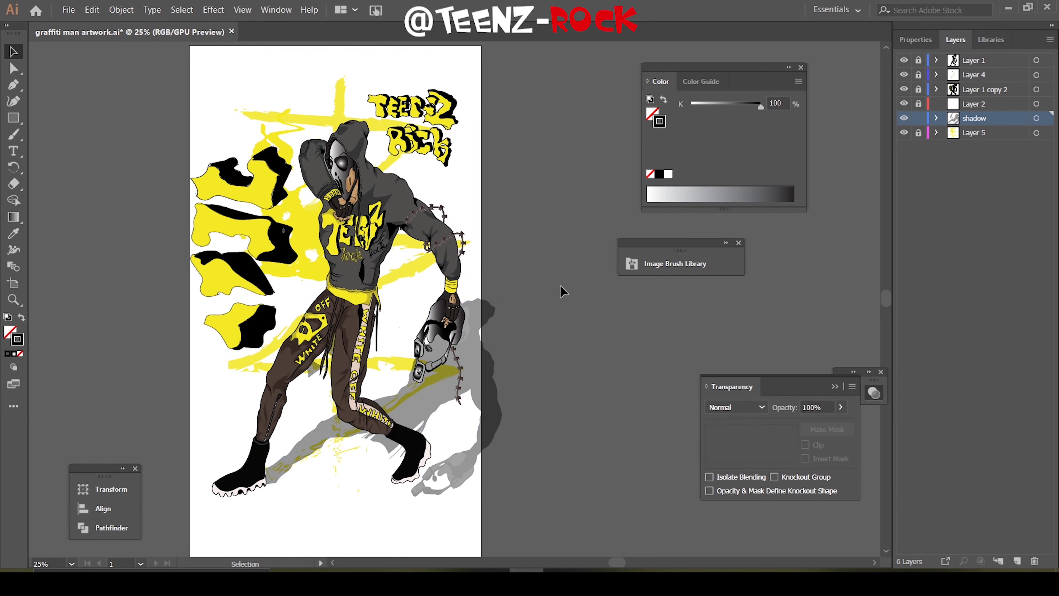
left_click(490, 413)
key("shift+e")
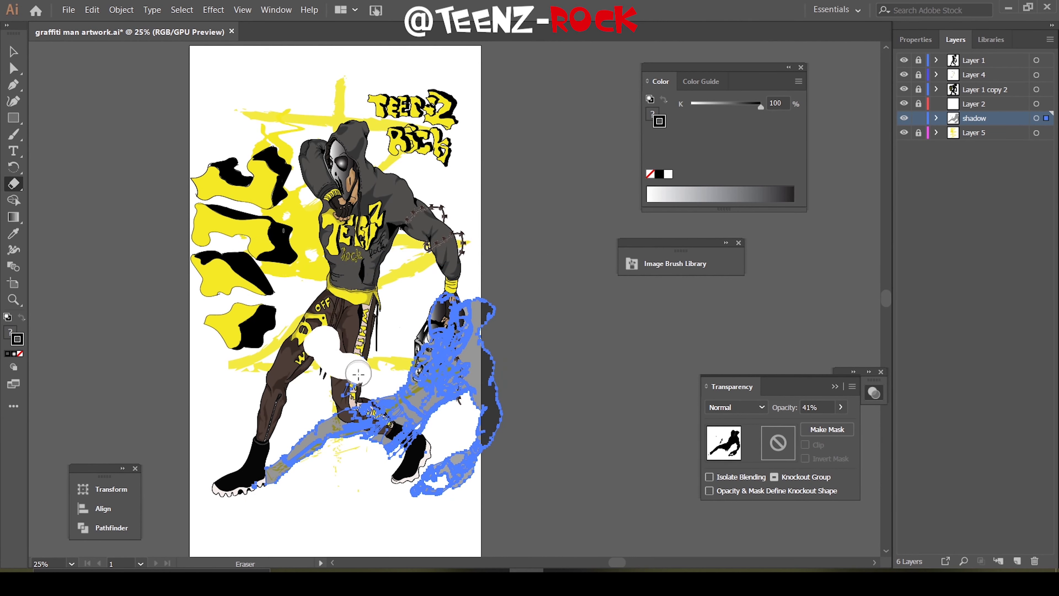
left_click_drag(358, 374, 361, 390)
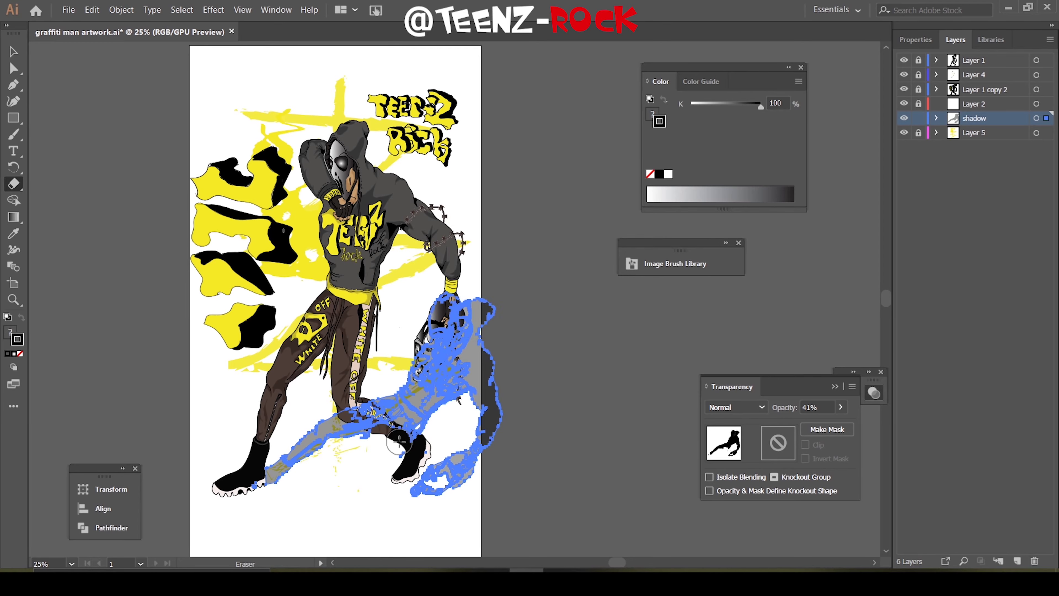
key("v")
left_click(520, 223)
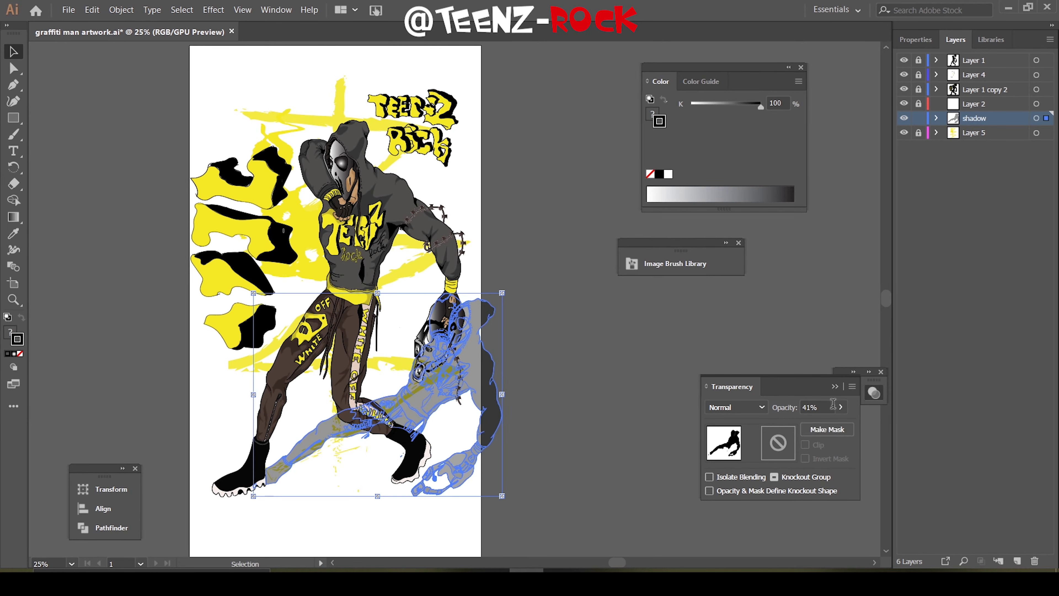